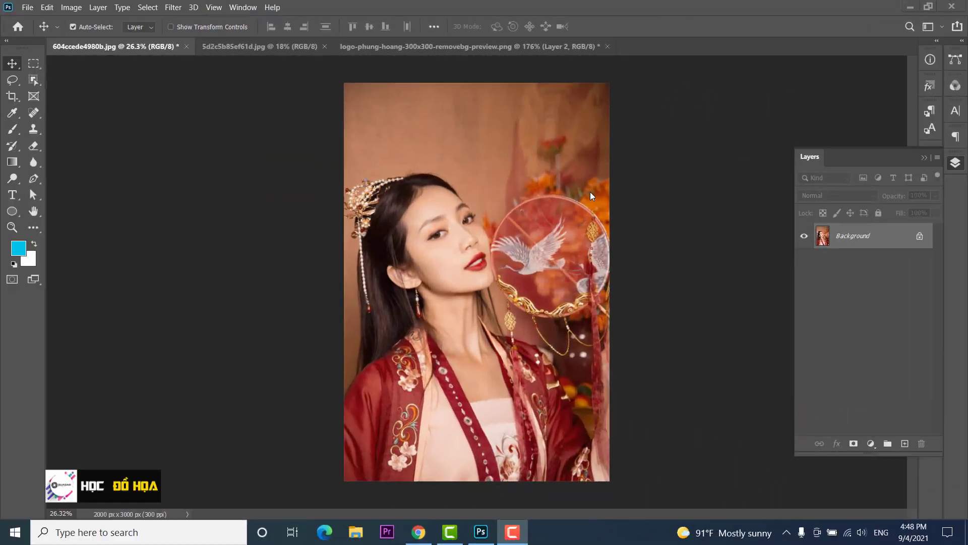
Add a Brightness/Contrast adjustment layer with brightness -150 and contrast about 13, then compare before/after.
scroll(591, 282, up, 1)
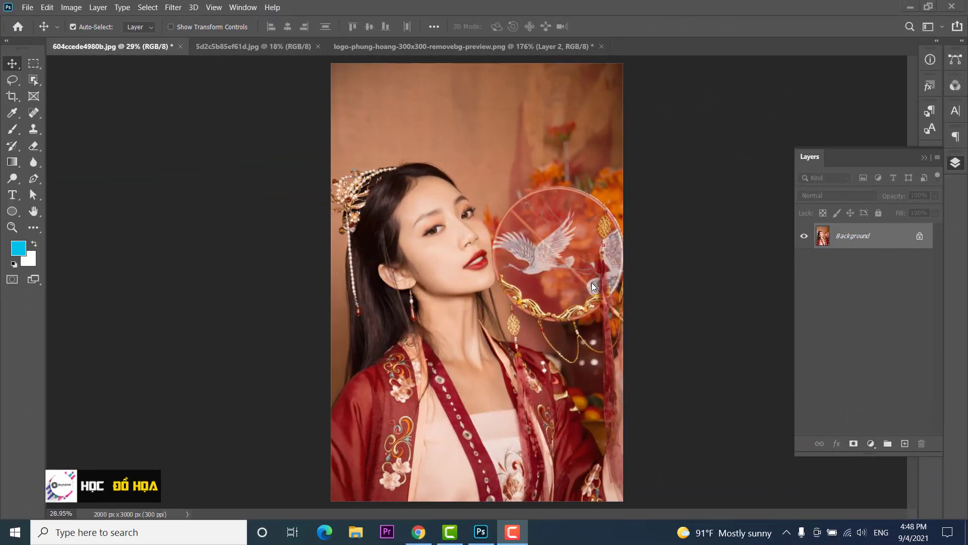
click(871, 444)
click(888, 264)
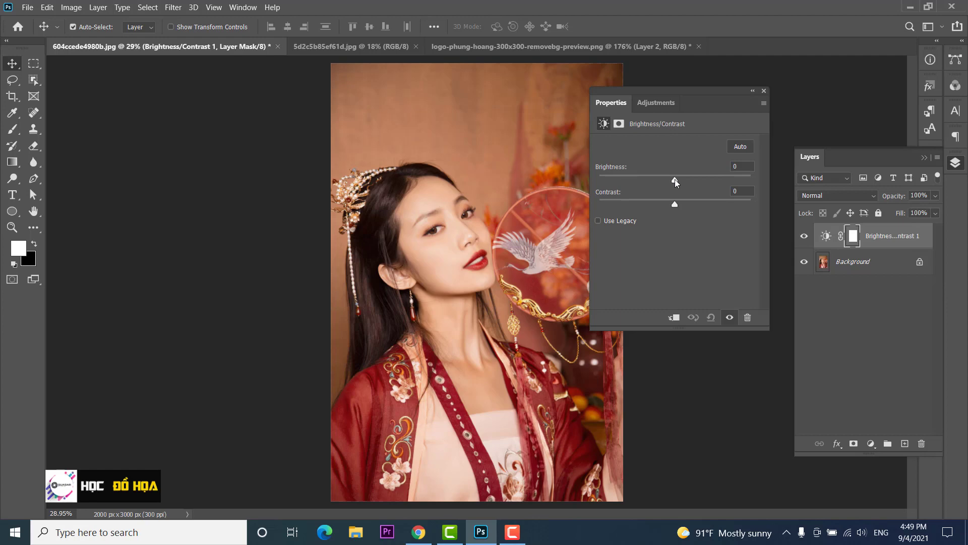
drag(675, 180, 597, 180)
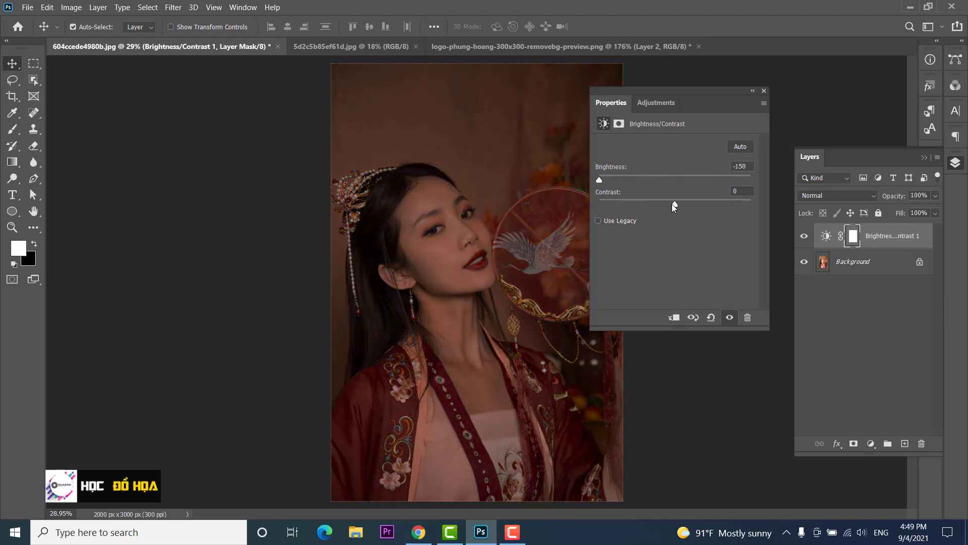
drag(672, 203, 703, 207)
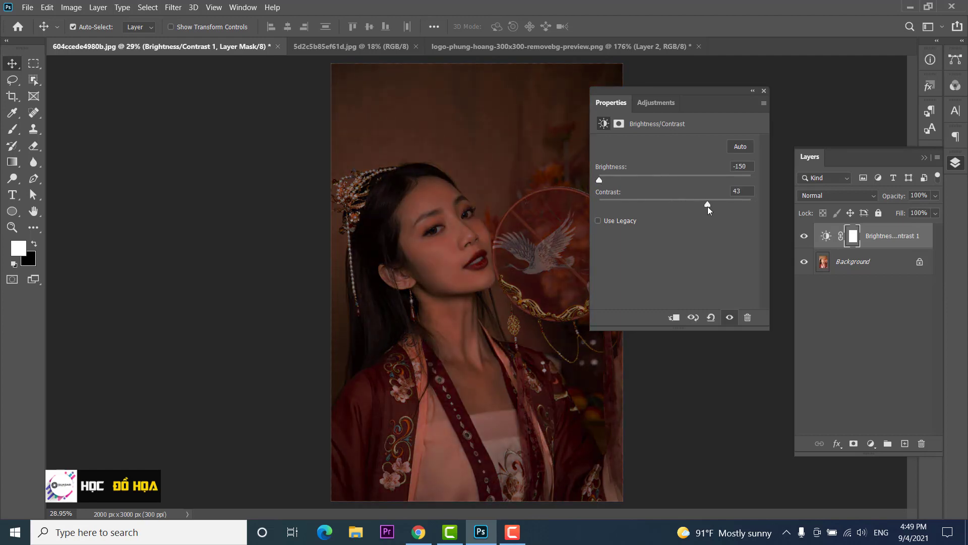
drag(707, 208, 687, 205)
click(763, 93)
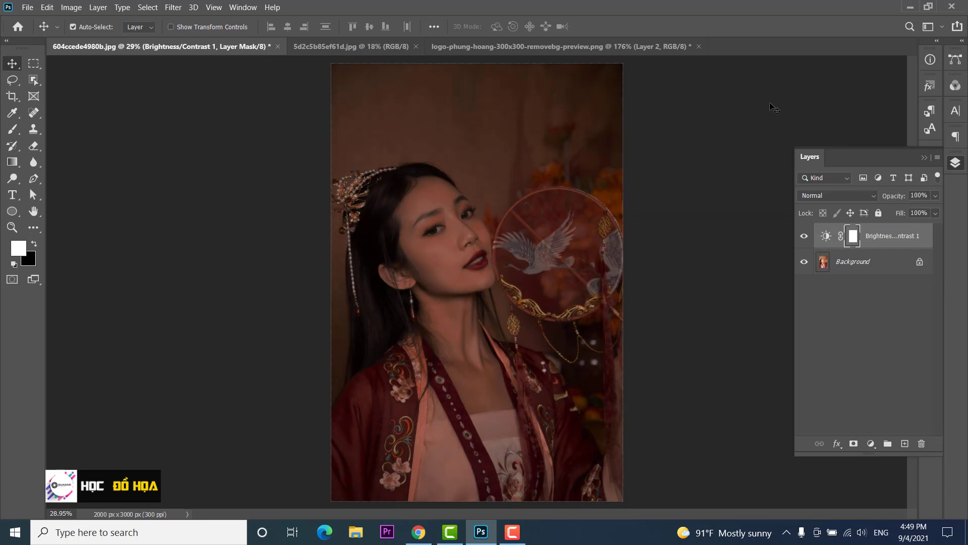
click(803, 236)
Add a colorized Hue/Saturation layer with hue 336, saturation 27 and lightness -49.
click(871, 443)
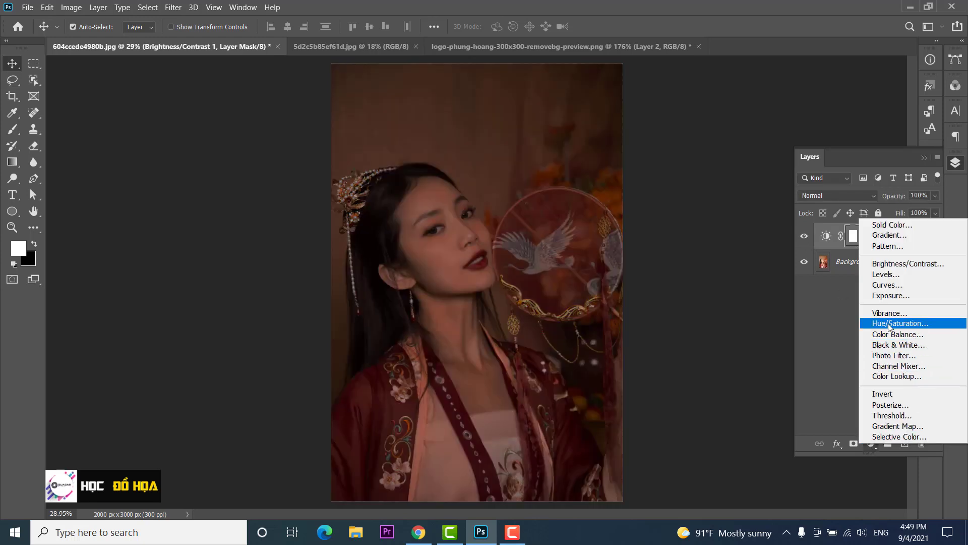
click(906, 319)
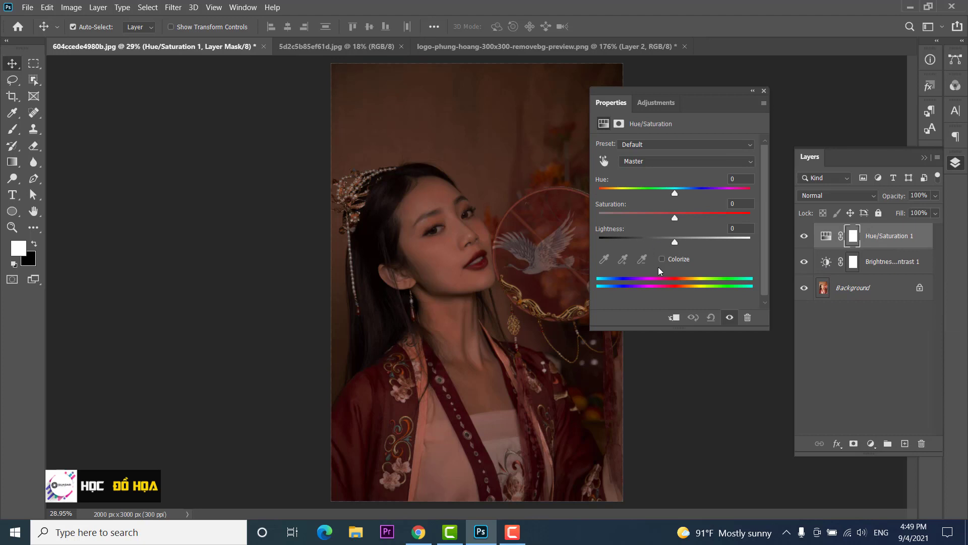
click(662, 258)
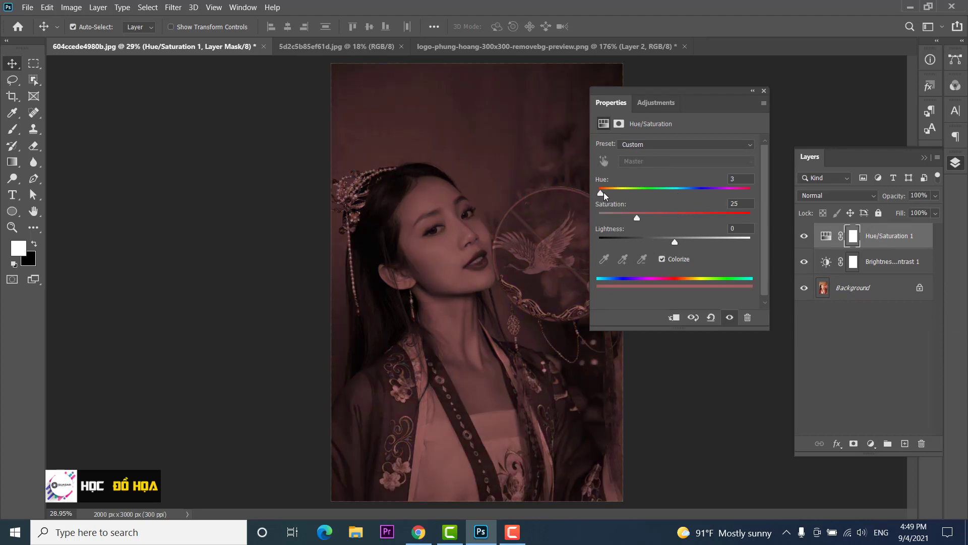
drag(605, 196, 740, 201)
drag(676, 244, 650, 243)
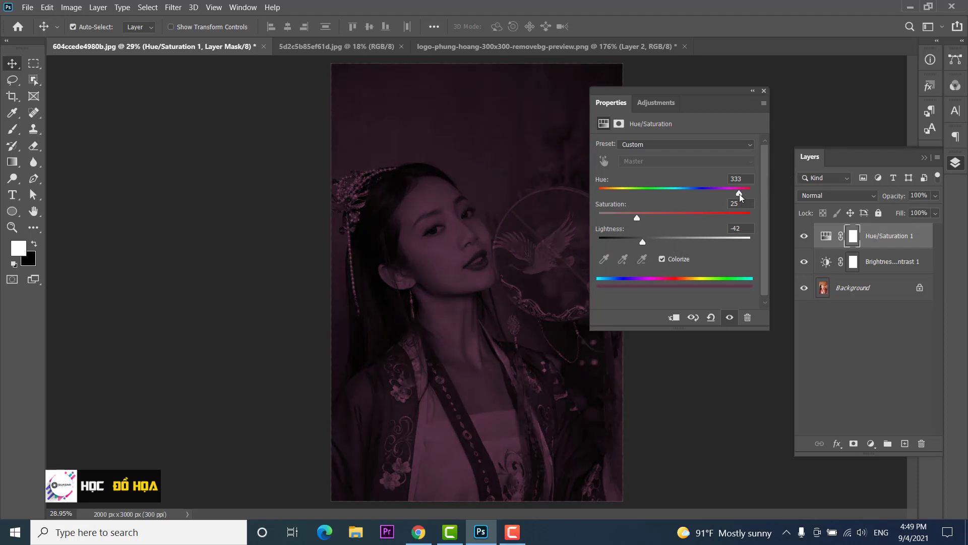
drag(740, 194, 741, 194)
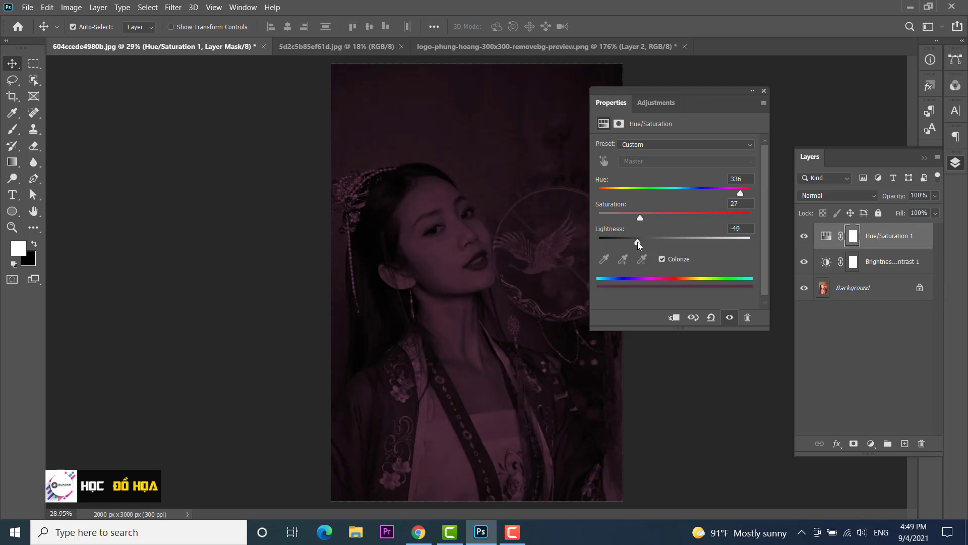
drag(638, 241, 632, 241)
click(764, 92)
Add a second Hue/Saturation layer with lightness -67, leaving the portrait nearly black.
click(871, 444)
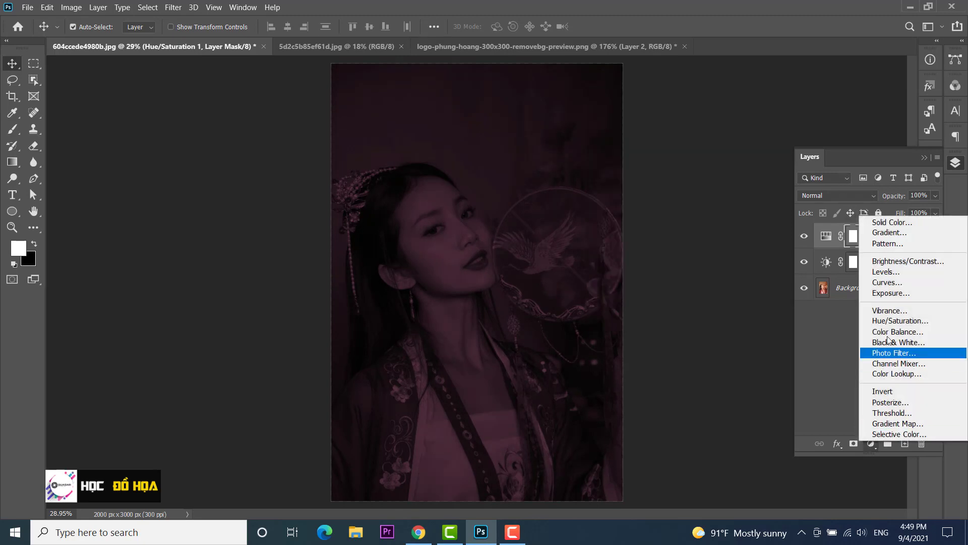
click(905, 322)
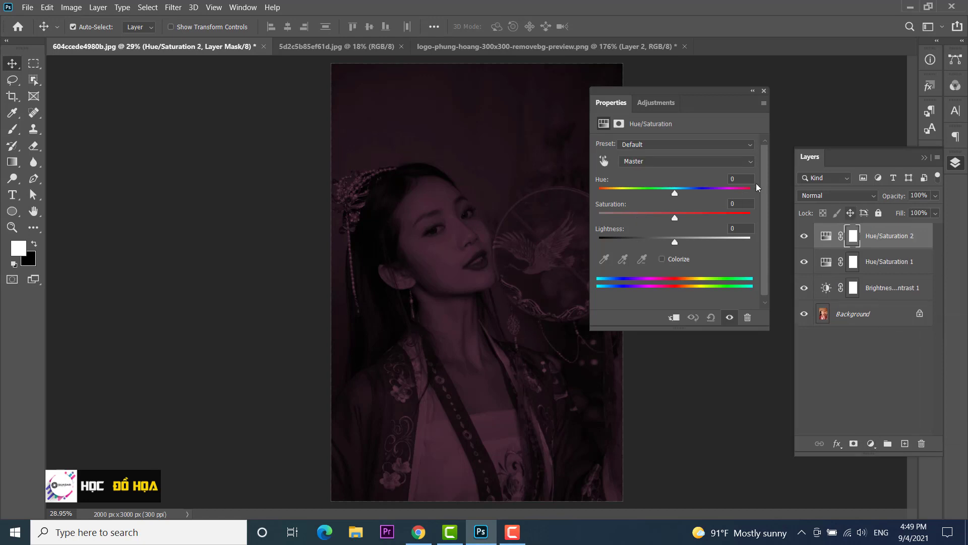
drag(674, 243, 641, 243)
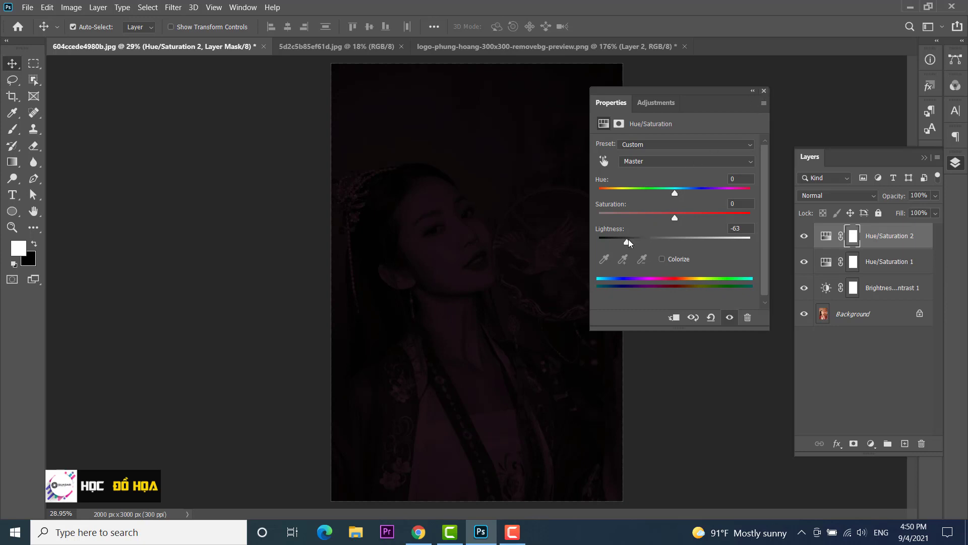
click(764, 91)
scroll(477, 242, up, 2)
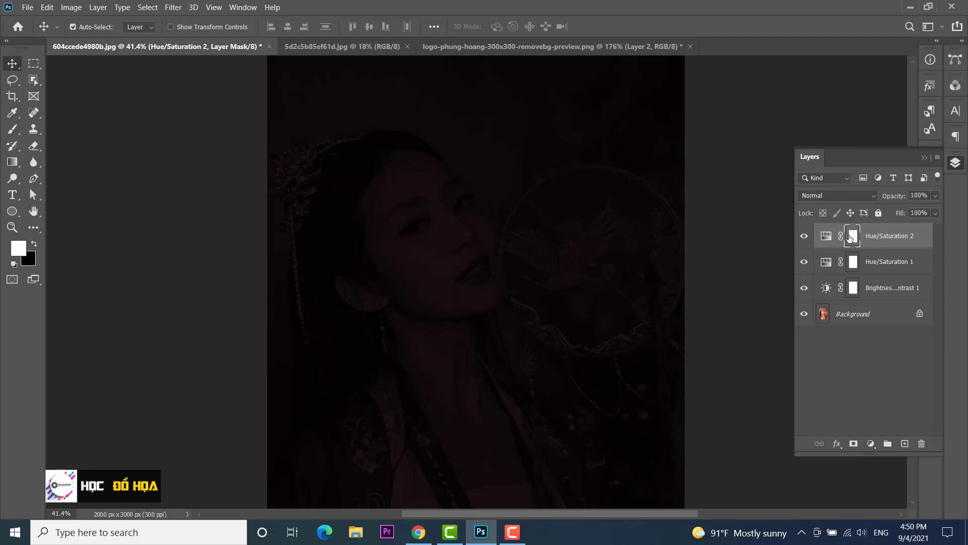
Select the Brush with a black foreground colour at 56% opacity.
click(13, 130)
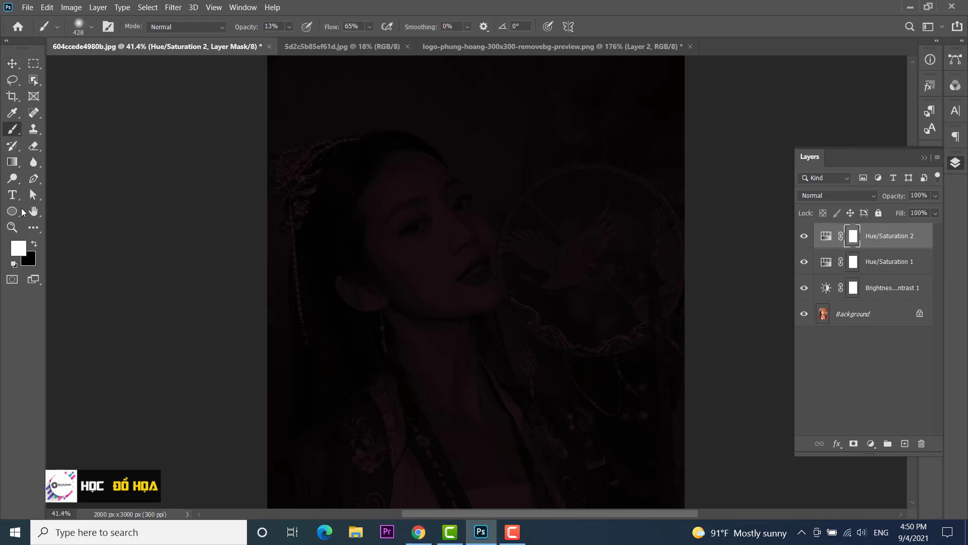
click(33, 245)
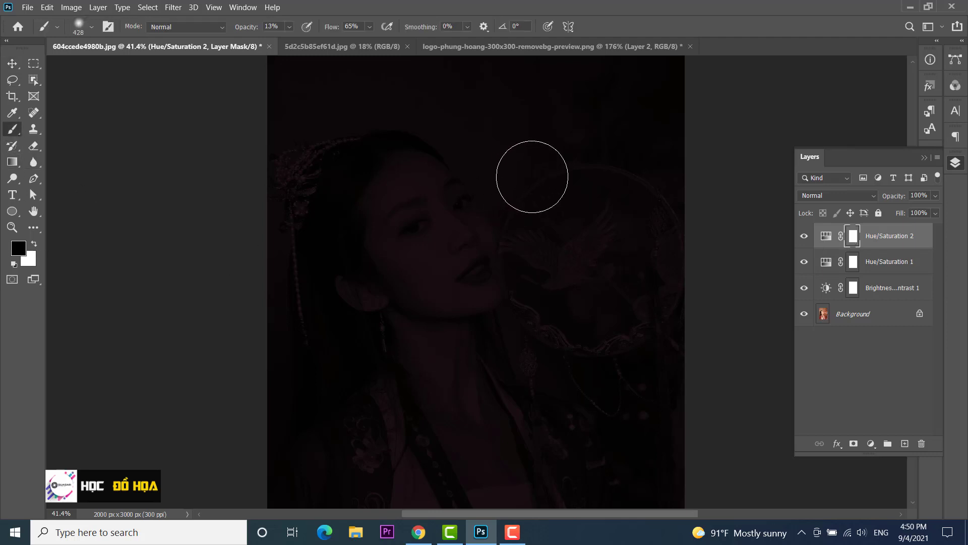
scroll(444, 222, up, 1)
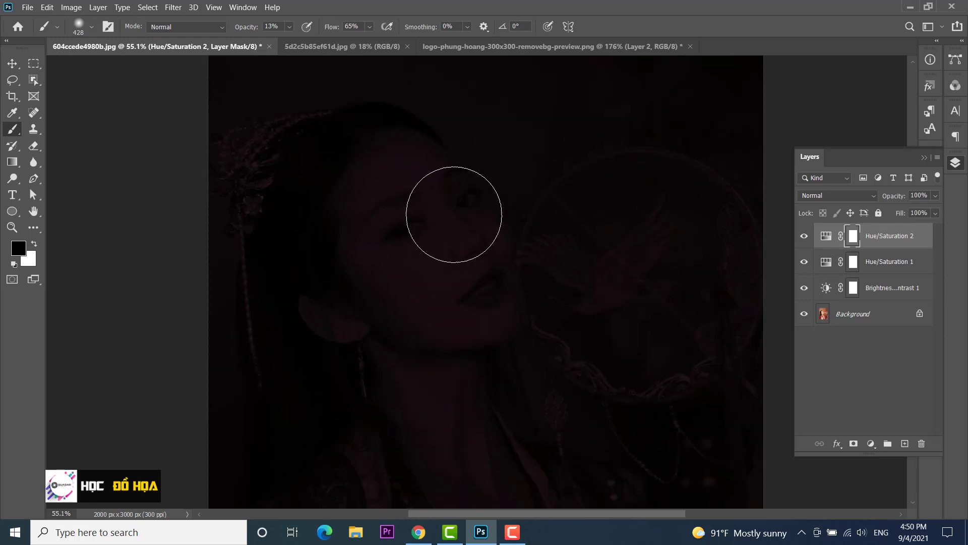
click(287, 27)
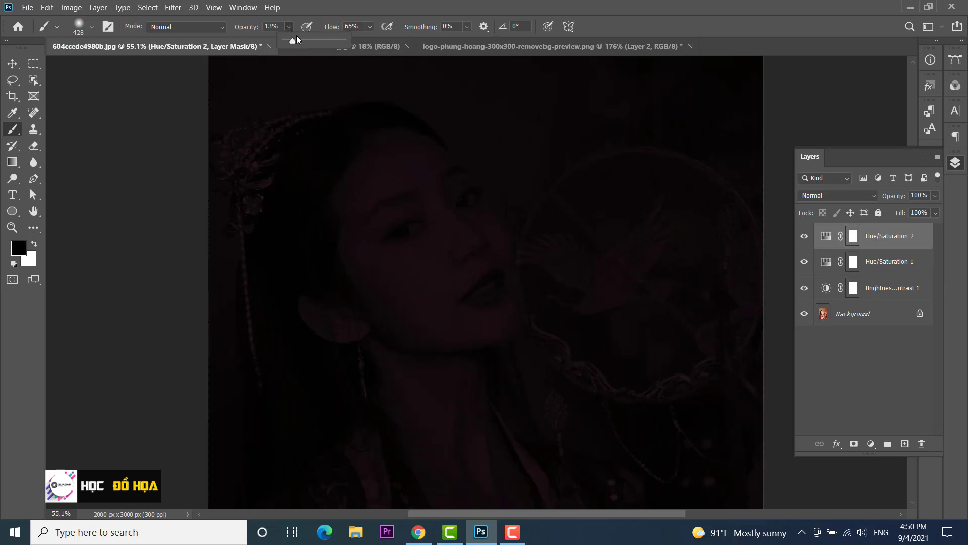
click(317, 41)
Paint the mask over the face, lips, eyes, chin, shoulder and robe embroidery.
mouse_move(444, 218)
mouse_down()
mouse_move(458, 282)
mouse_move(444, 234)
mouse_move(396, 154)
mouse_move(425, 205)
mouse_up()
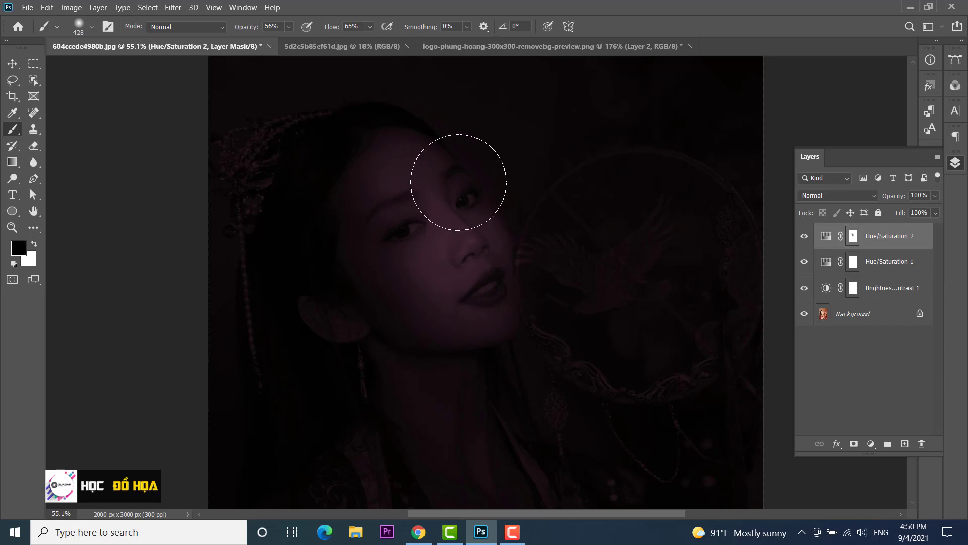
mouse_move(466, 234)
mouse_down()
mouse_move(475, 307)
mouse_move(475, 277)
mouse_move(399, 216)
mouse_move(417, 189)
mouse_up()
scroll(502, 264, down, 3)
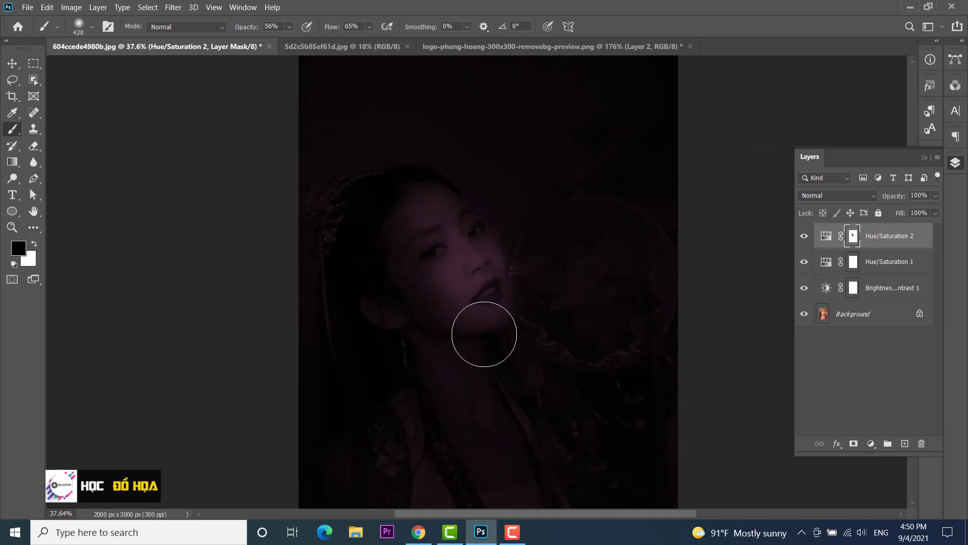
mouse_move(485, 333)
mouse_down()
mouse_move(411, 353)
mouse_move(381, 335)
mouse_move(409, 414)
mouse_up()
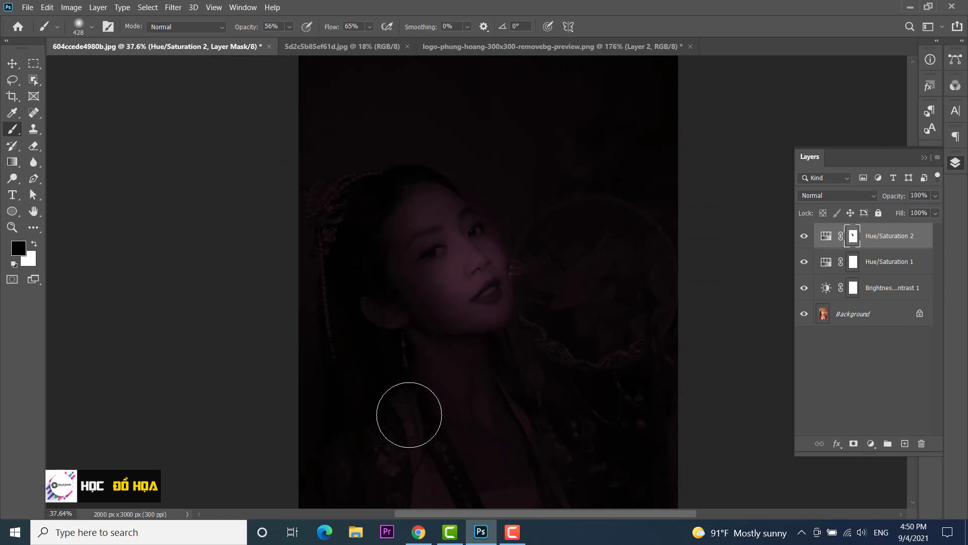
scroll(453, 262, down, 5)
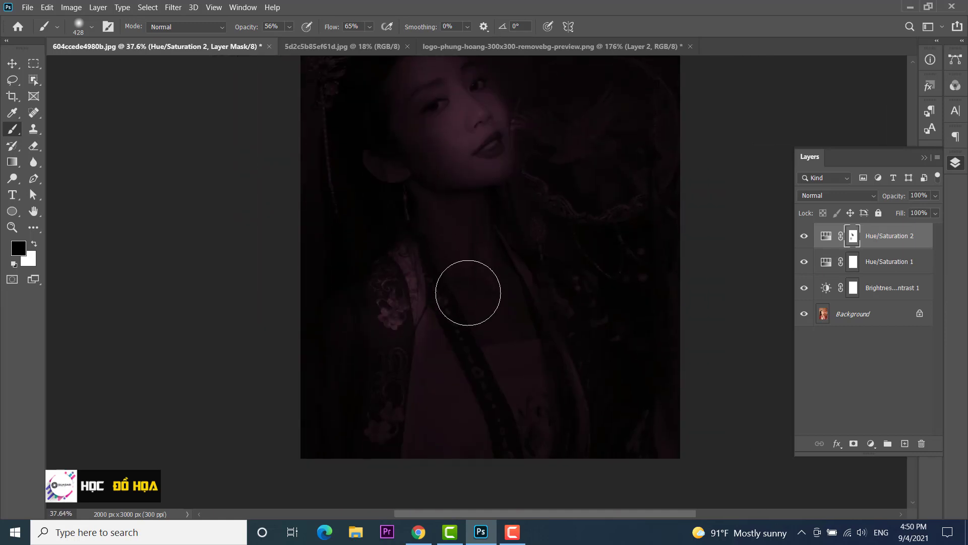
mouse_move(468, 292)
mouse_down()
mouse_move(435, 353)
mouse_move(407, 340)
mouse_move(372, 448)
mouse_up()
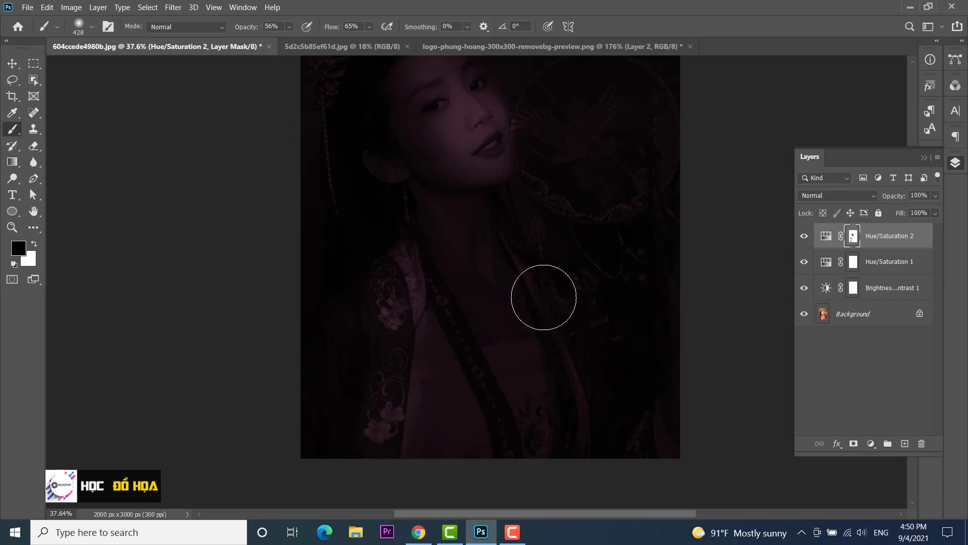
mouse_move(506, 212)
mouse_down()
mouse_move(479, 302)
mouse_move(463, 318)
mouse_up()
Brighten the face further with a 603 px brush, then reduce the brush to 369 px.
click(289, 28)
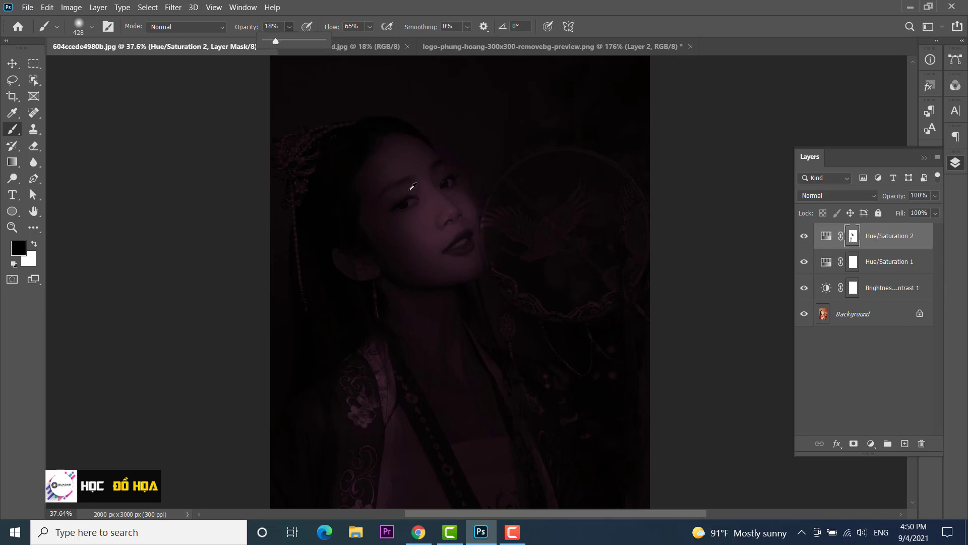
alt+right_click(403, 189)
mouse_move(398, 190)
mouse_down()
mouse_move(432, 221)
mouse_move(365, 272)
mouse_up()
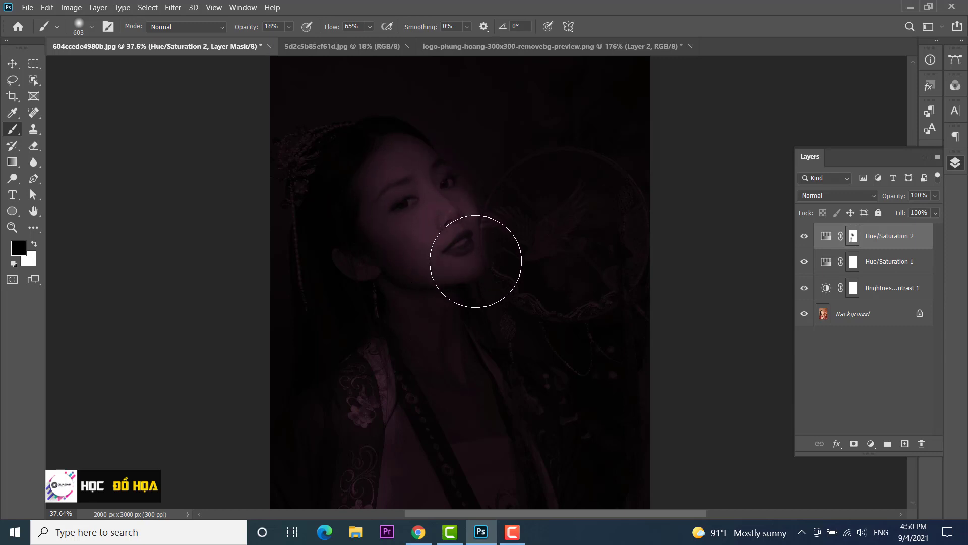
alt+right_click(366, 271)
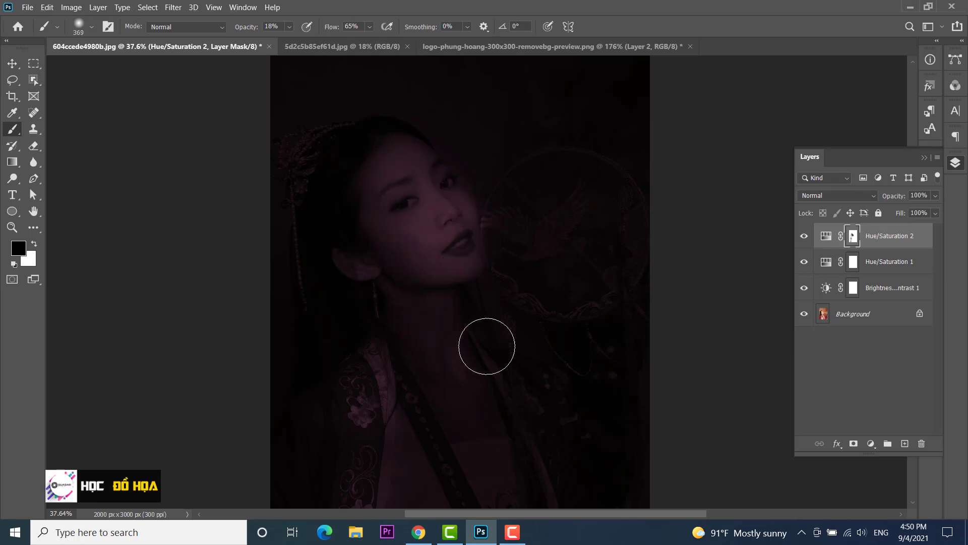
drag(526, 371, 485, 266)
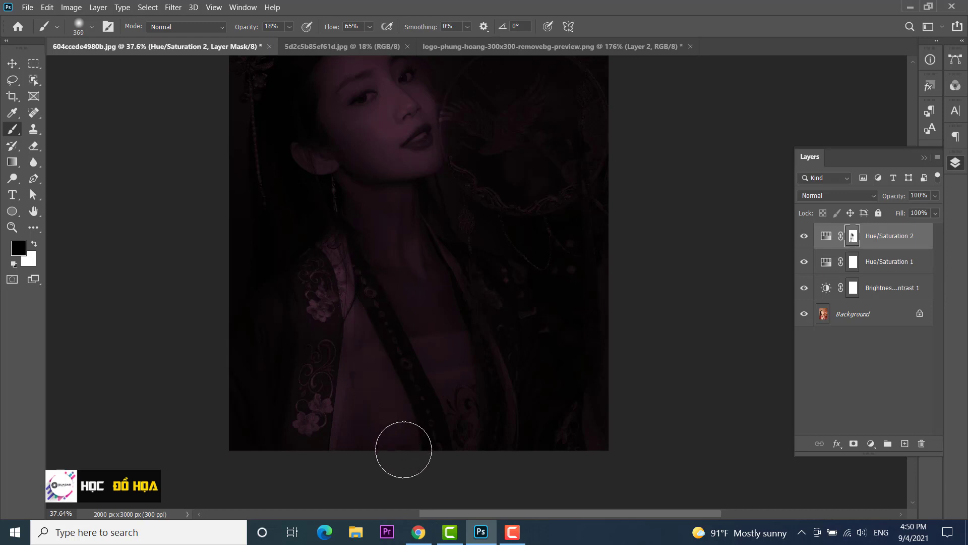
scroll(461, 292, up, 2)
mouse_move(457, 269)
mouse_down()
mouse_move(469, 357)
mouse_move(474, 337)
mouse_up()
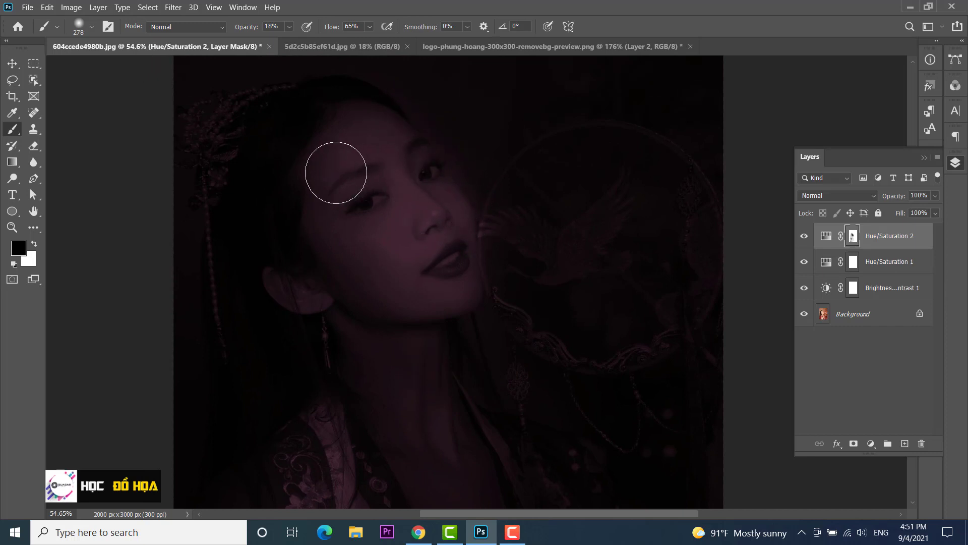
scroll(401, 233, down, 1)
scroll(402, 233, down, 1)
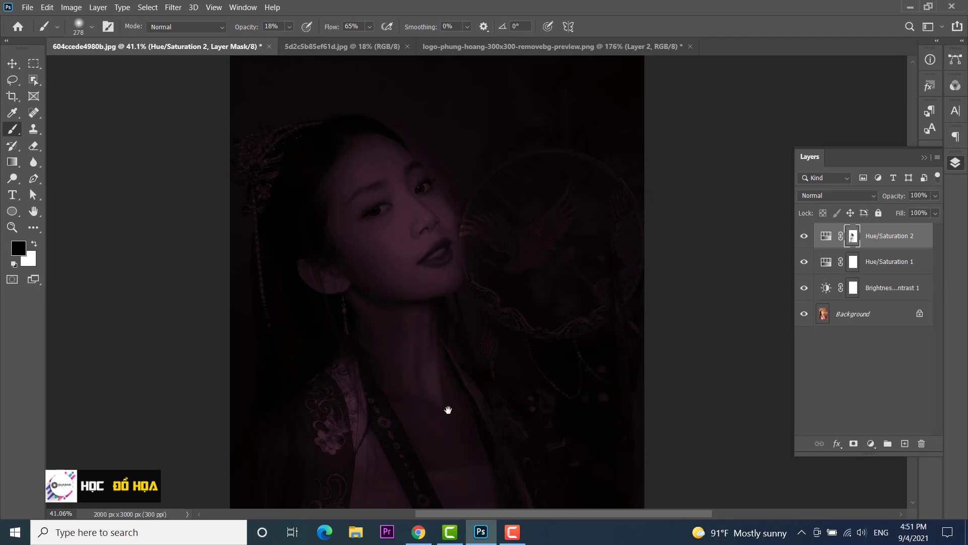
Enlarge the brush and frame the face and chest for mask painting.
drag(448, 408, 406, 219)
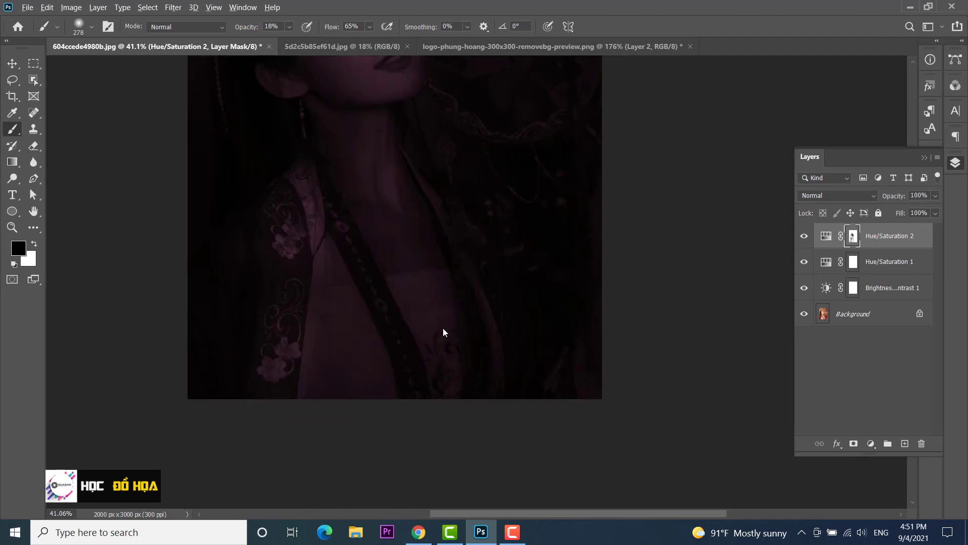
key(bracketright)
key(bracketright)
key(bracketright)
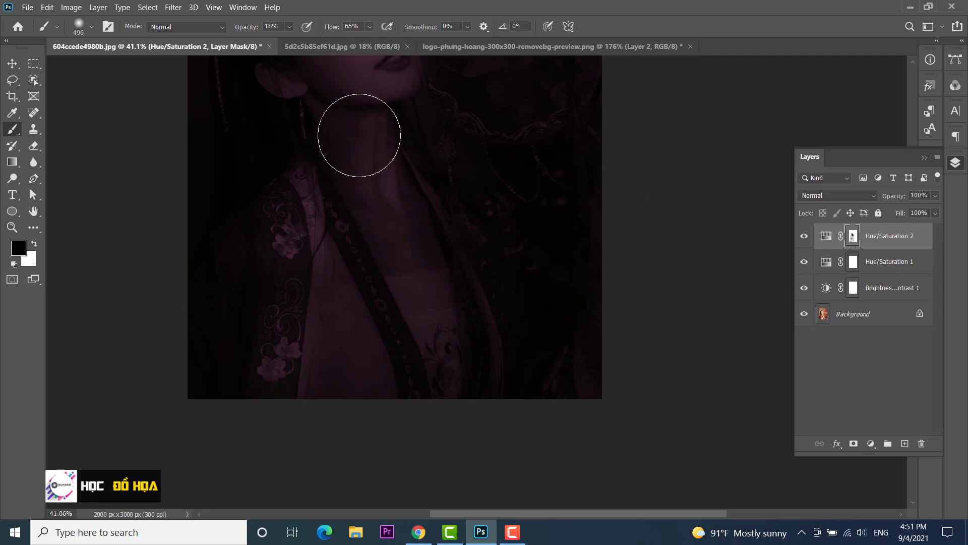
drag(359, 170, 369, 199)
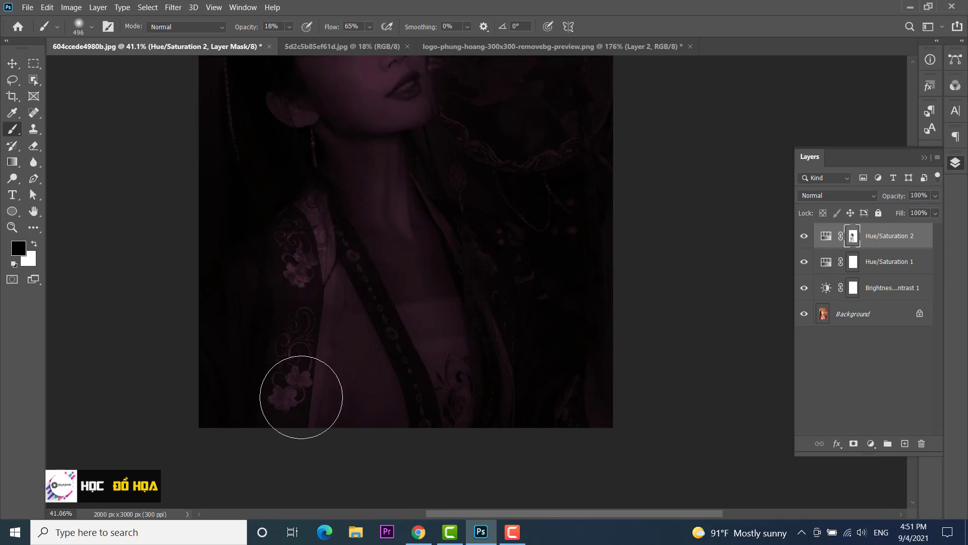
drag(469, 126, 566, 313)
scroll(566, 312, down, 2)
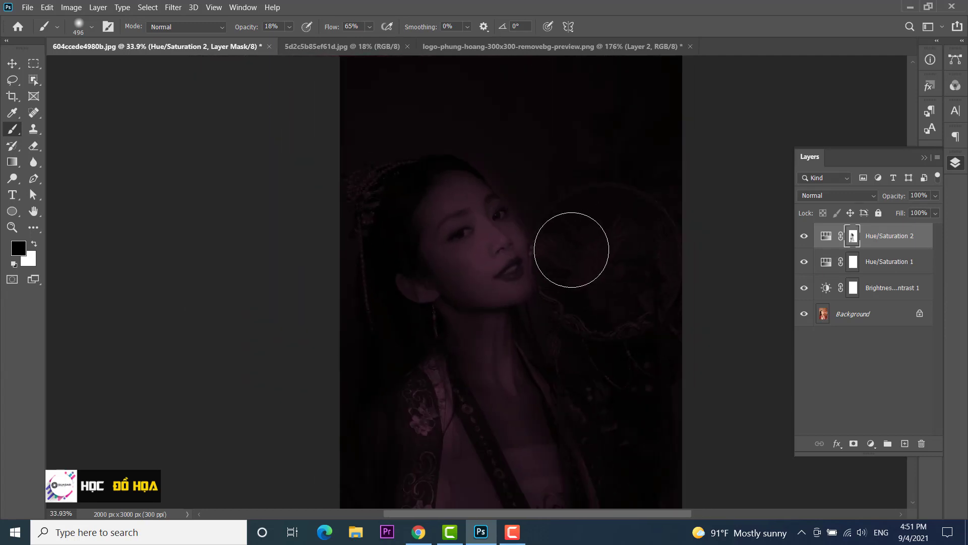
Compare the image with Hue/Saturation 2 hidden and shown.
click(803, 236)
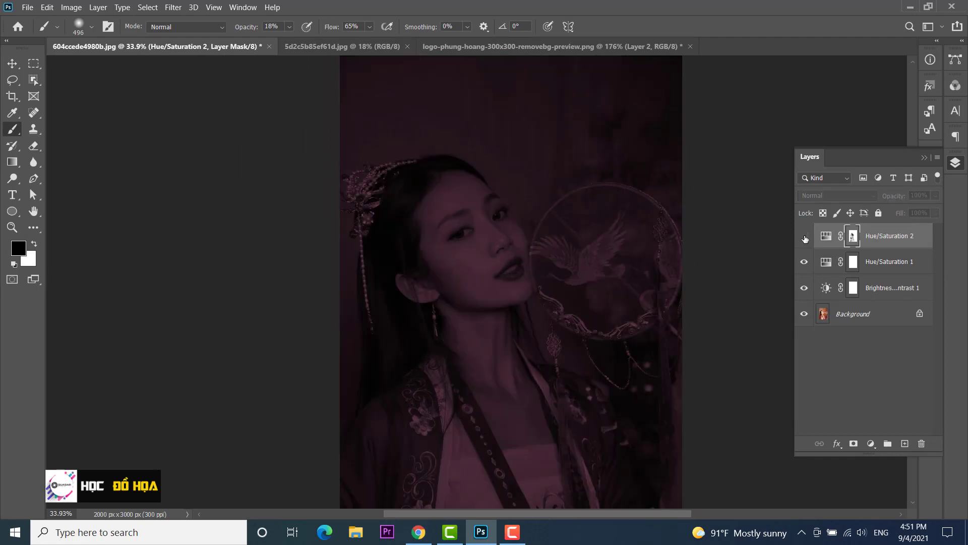
click(805, 237)
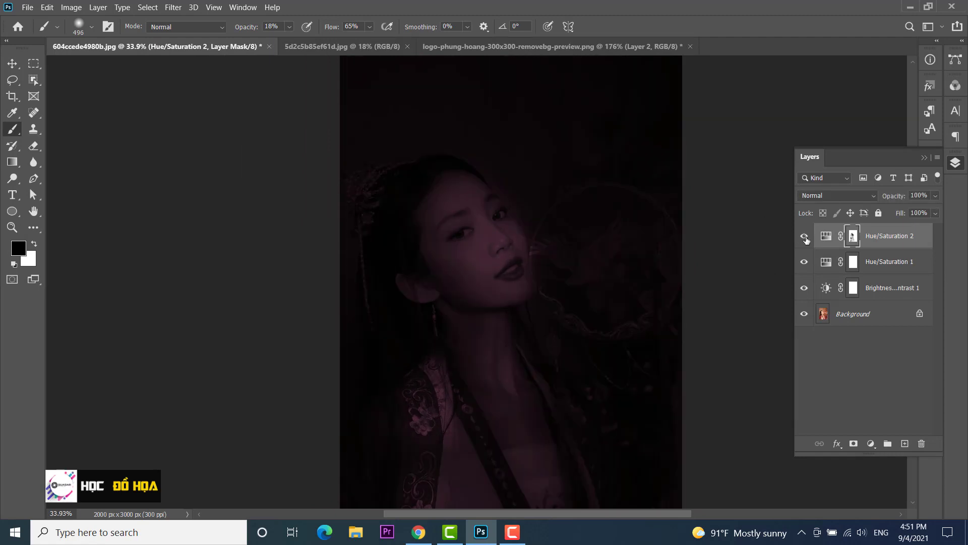
click(805, 237)
click(804, 236)
scroll(467, 301, up, 2)
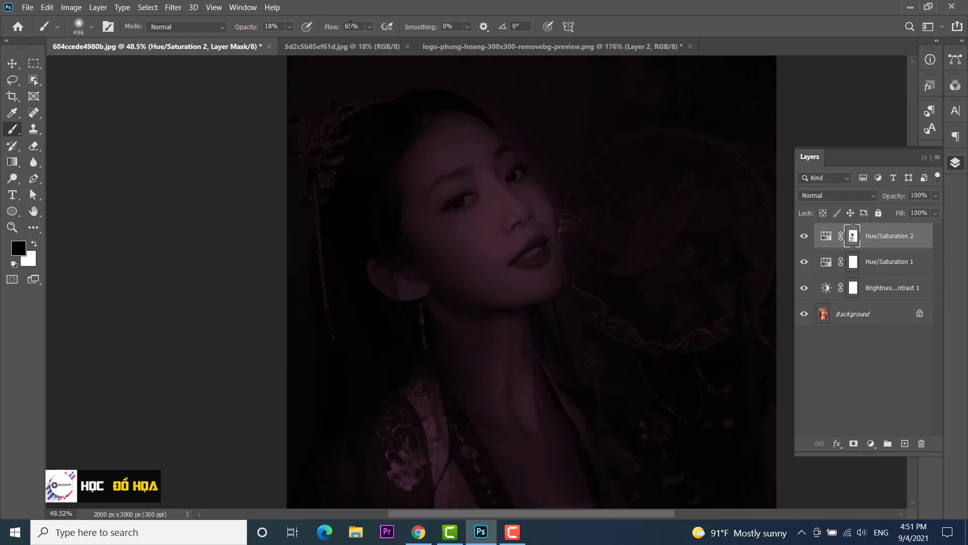
Set the brush to 42% flow, 262 px size and 87% opacity.
drag(367, 40, 365, 39)
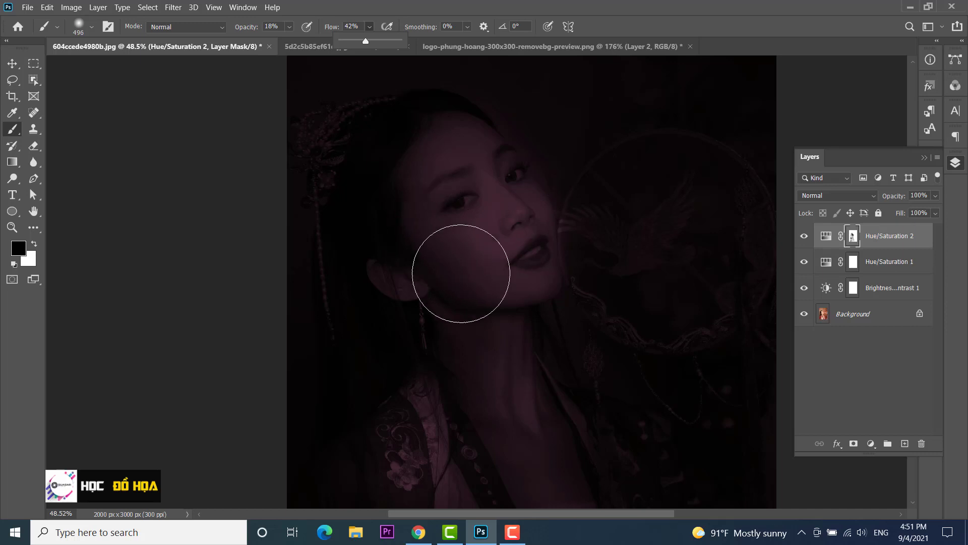
drag(531, 244, 485, 234)
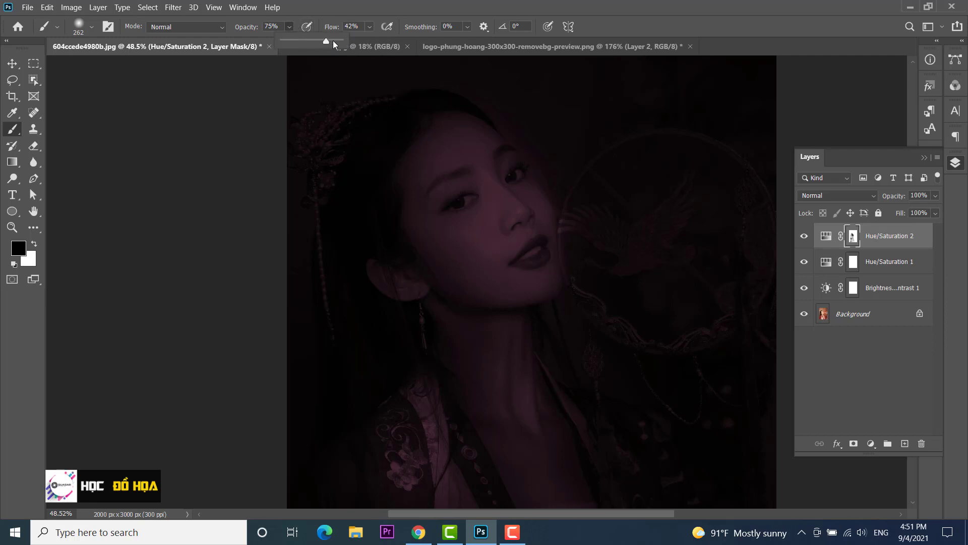
drag(333, 41, 340, 40)
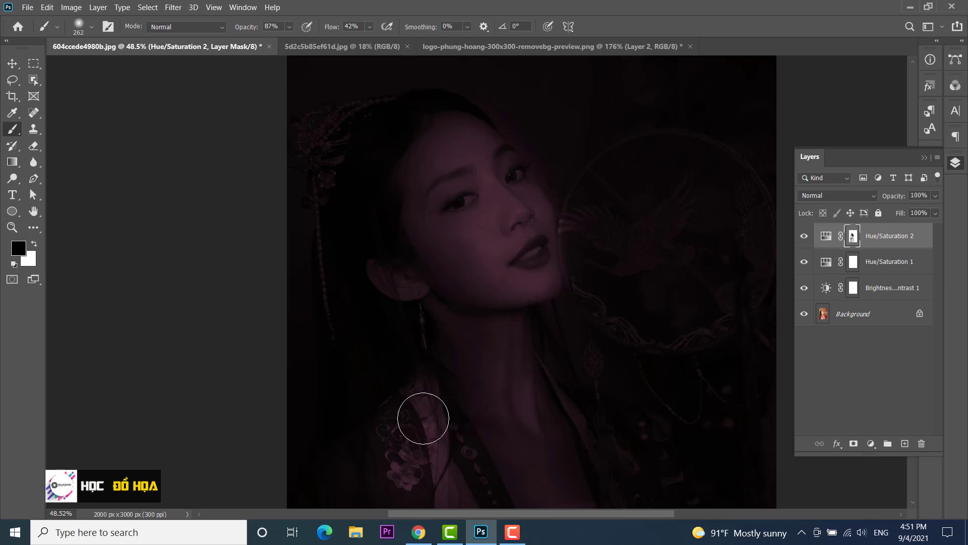
scroll(413, 453, down, 5)
scroll(368, 217, down, 1)
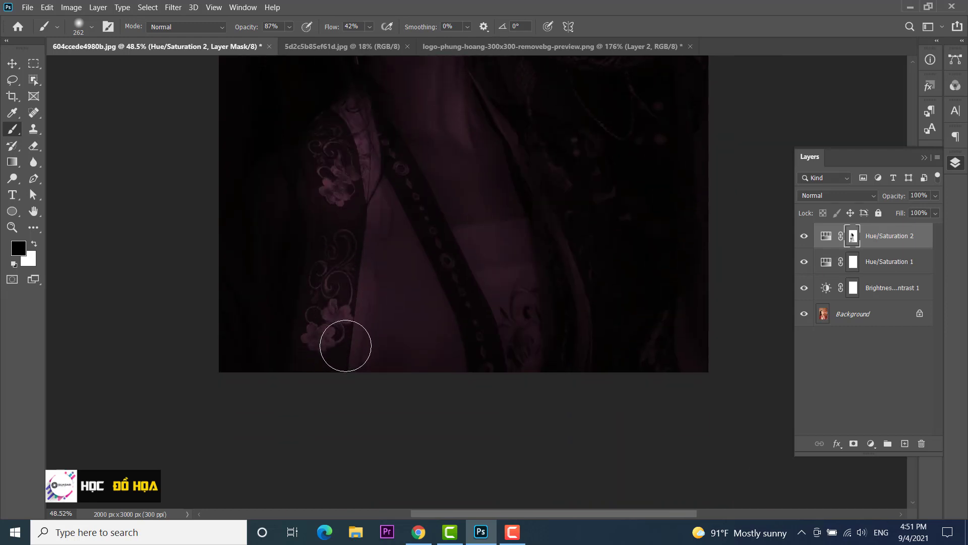
scroll(418, 322, down, 2)
scroll(545, 292, down, 2)
scroll(504, 353, down, 1)
Paint broad soft strokes over the chest at 39% opacity and check the effect.
drag(463, 397, 510, 407)
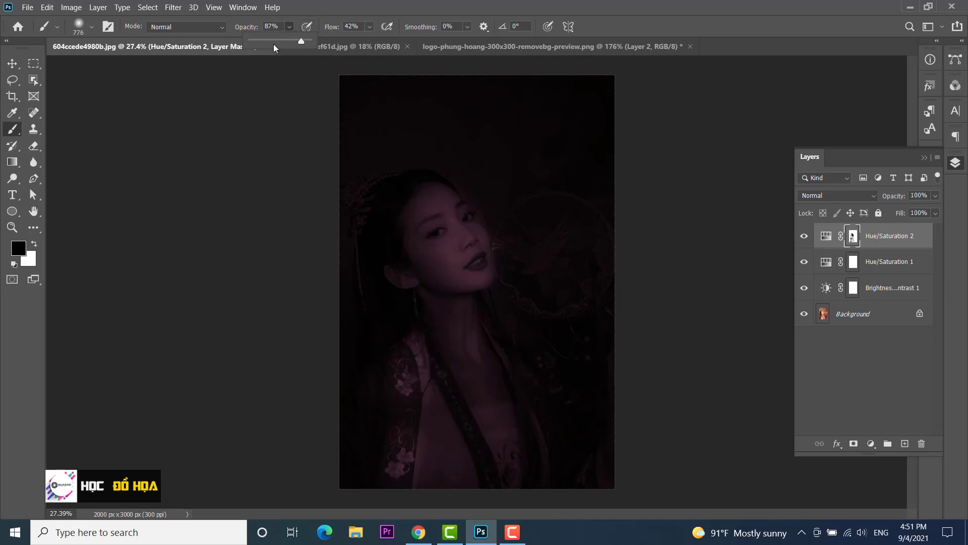
click(274, 41)
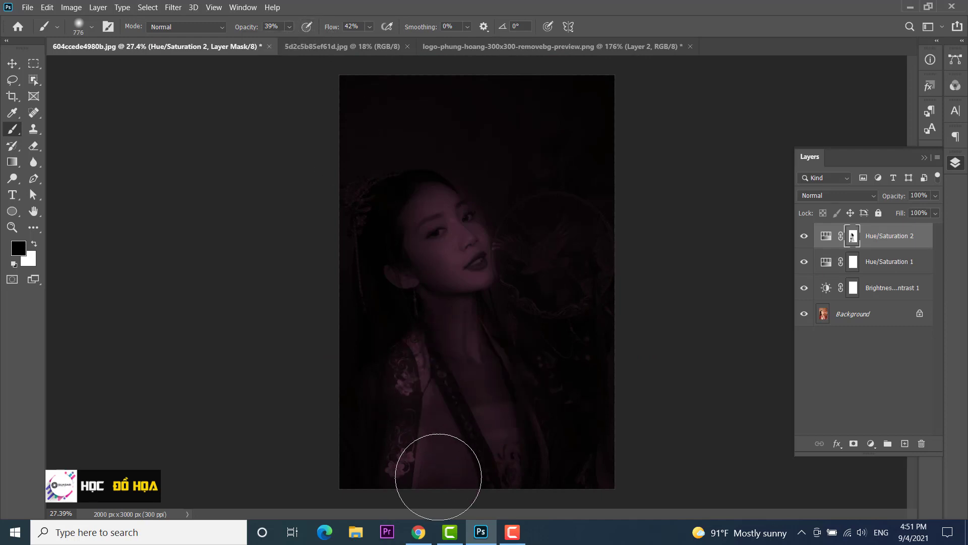
scroll(706, 295, down, 2)
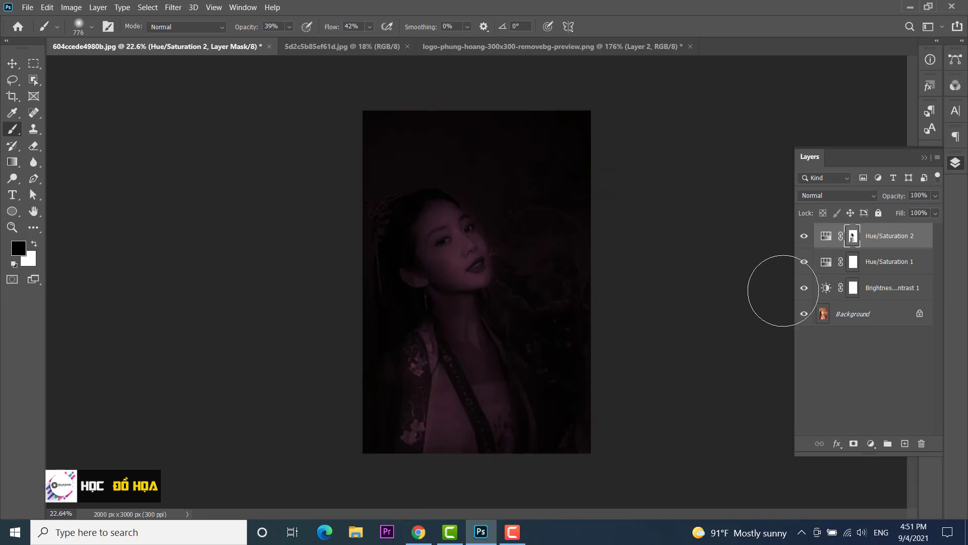
click(803, 236)
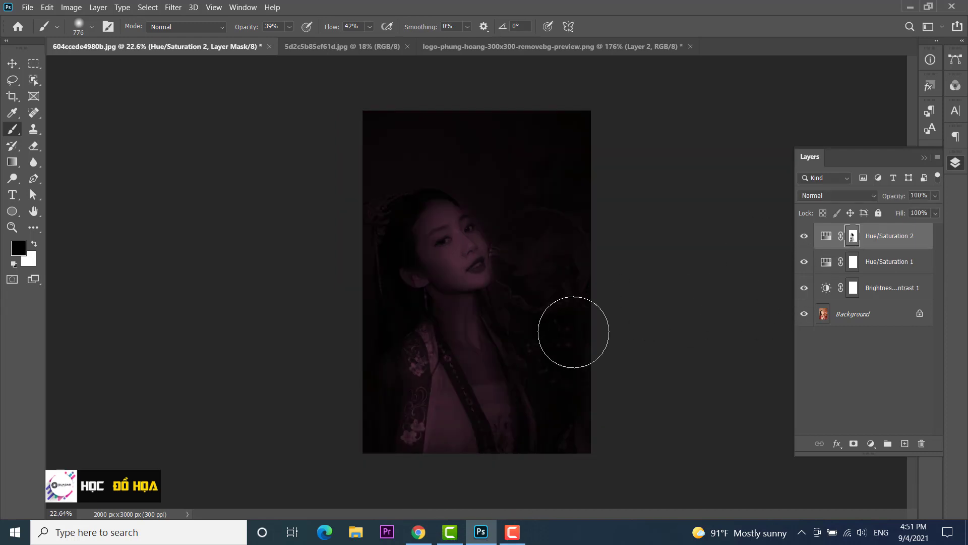
scroll(513, 255, up, 8)
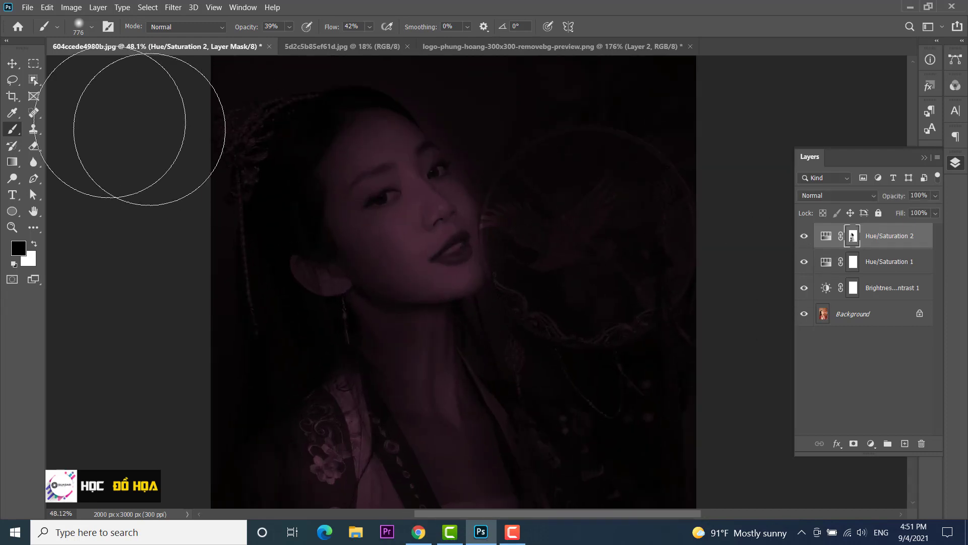
click(12, 63)
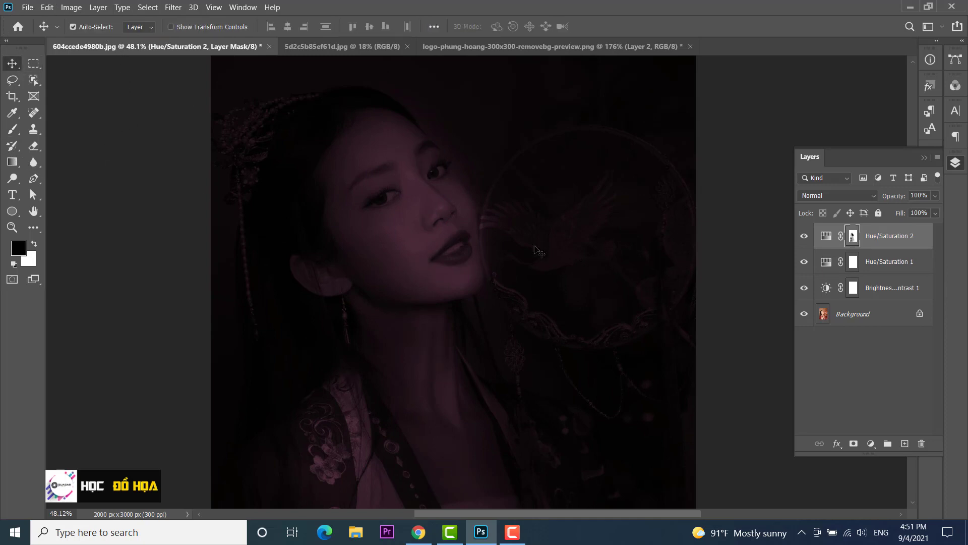
Drag the cyan phoenix logo from its document onto the portrait as layer PH.
click(564, 45)
mouse_move(514, 217)
mouse_down()
mouse_move(238, 48)
mouse_move(406, 238)
mouse_up()
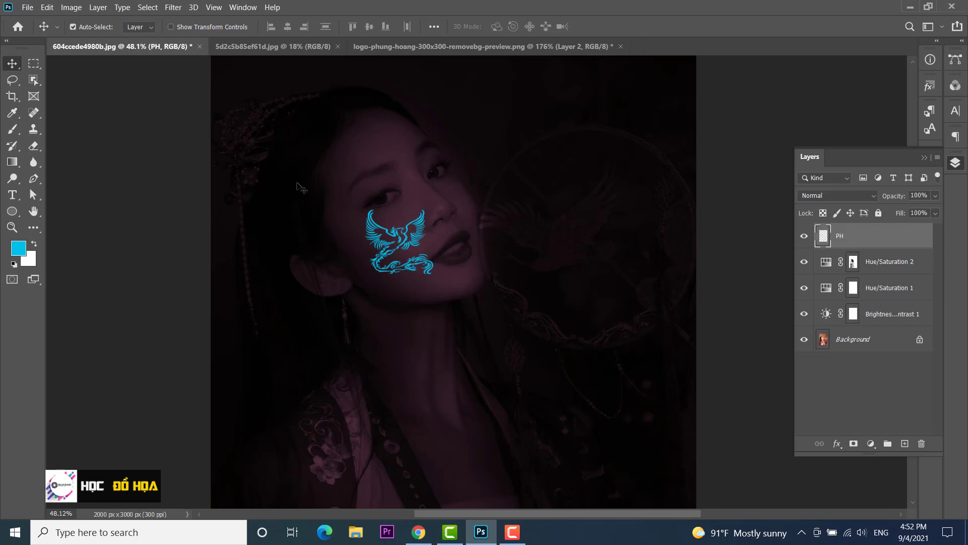
Free-transform the phoenix, narrowing it horizontally and switching to Distort.
click(46, 8)
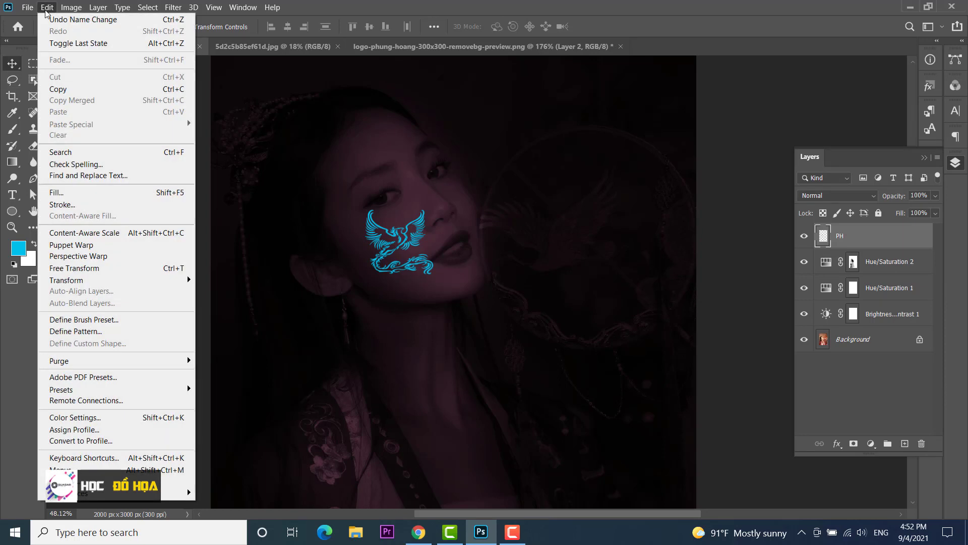
click(129, 274)
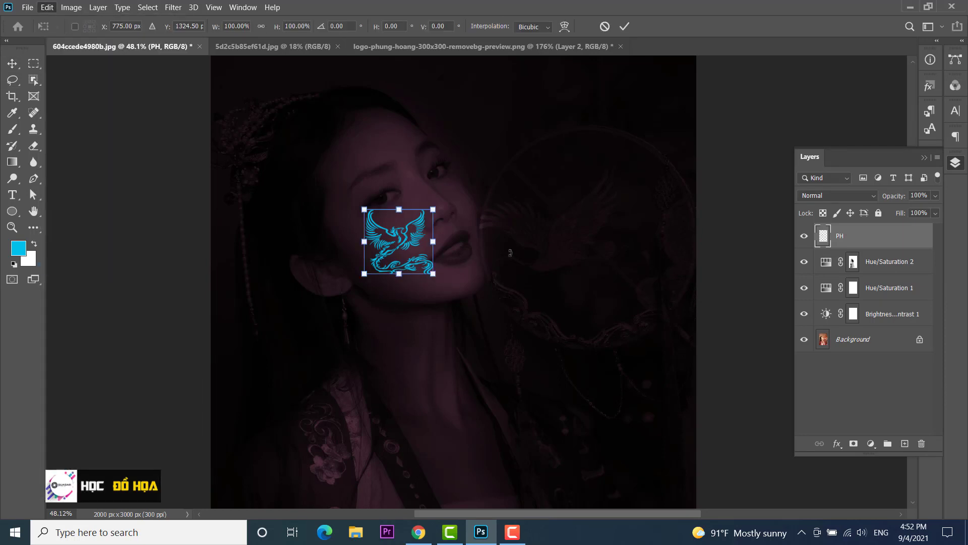
alt+scroll(428, 247, up, 3)
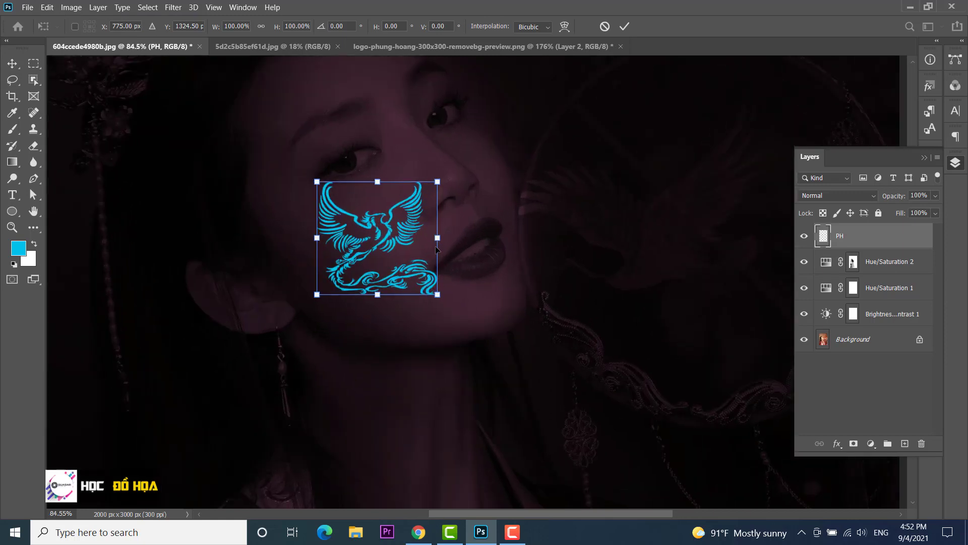
drag(427, 246, 412, 245)
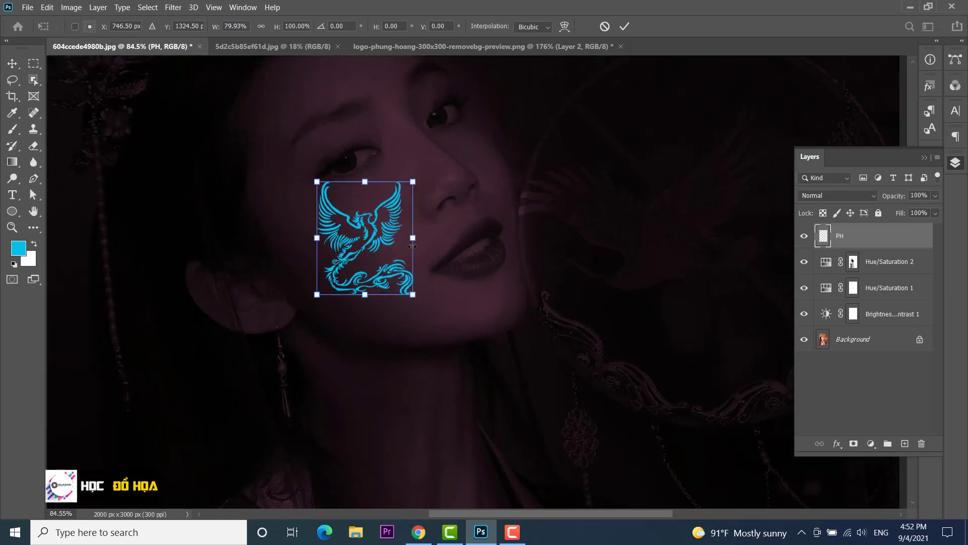
right_click(372, 223)
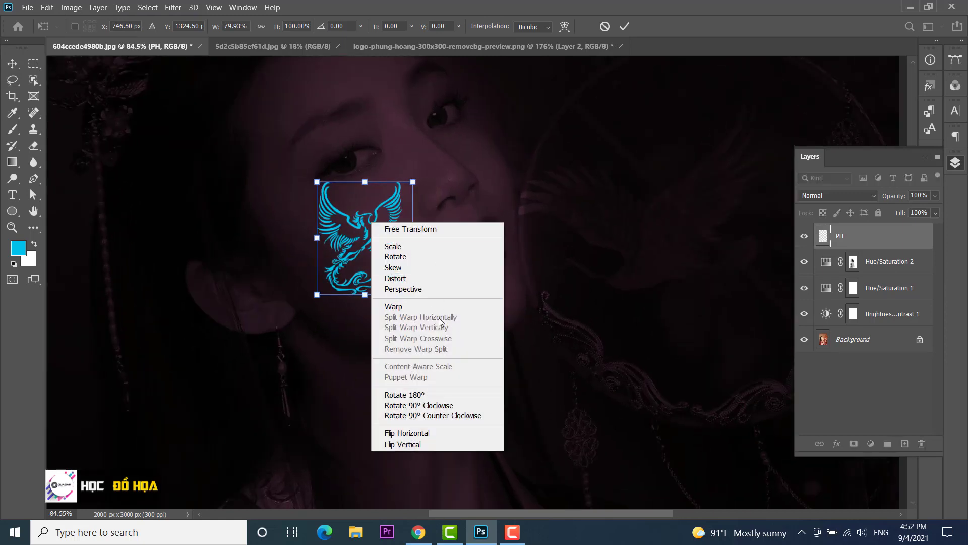
click(396, 279)
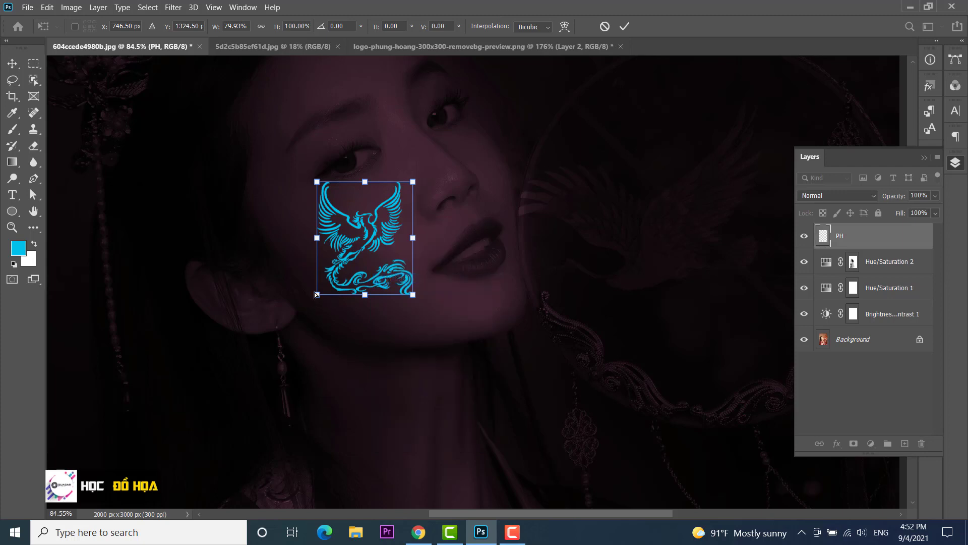
Distort the phoenix's four corners to fit the cheek and commit.
drag(316, 296, 313, 286)
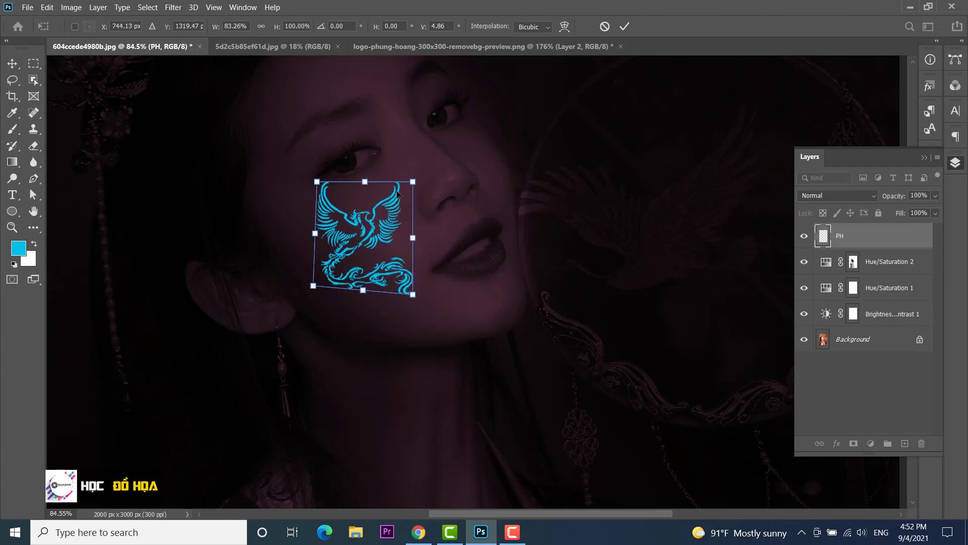
drag(413, 183, 405, 199)
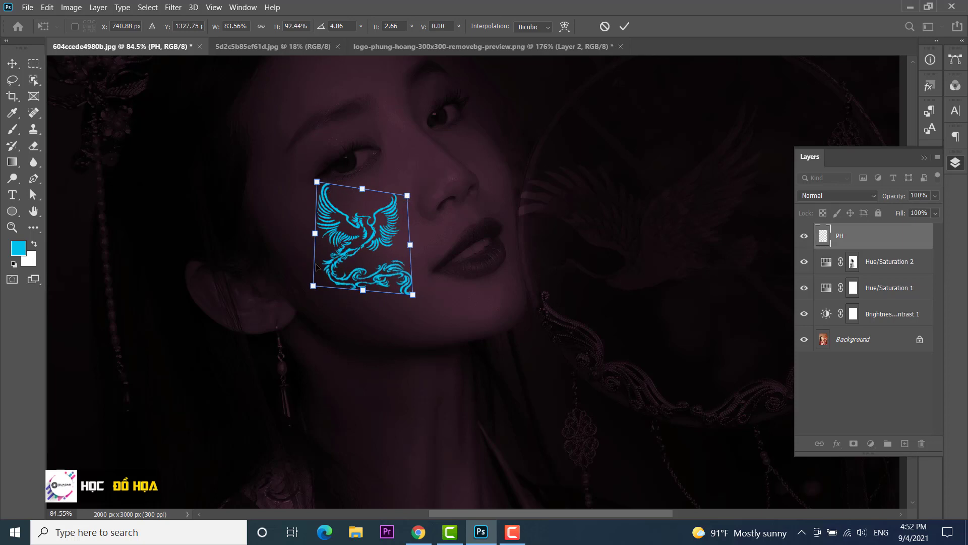
drag(313, 286, 316, 277)
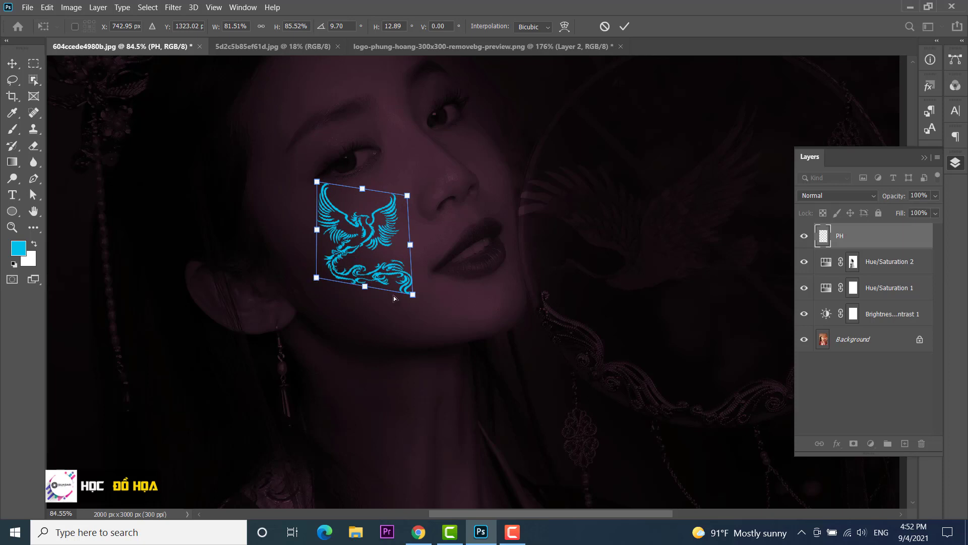
drag(411, 298, 408, 300)
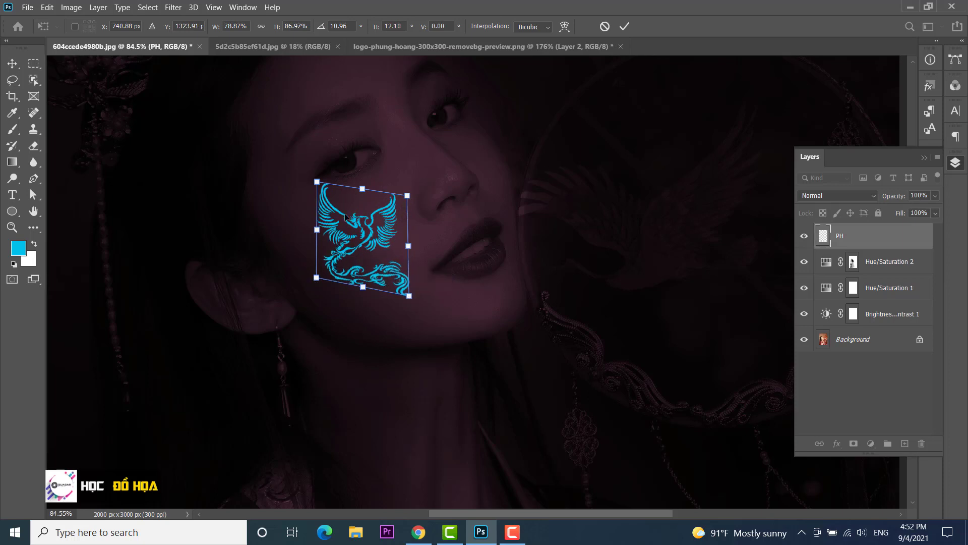
drag(318, 182, 321, 195)
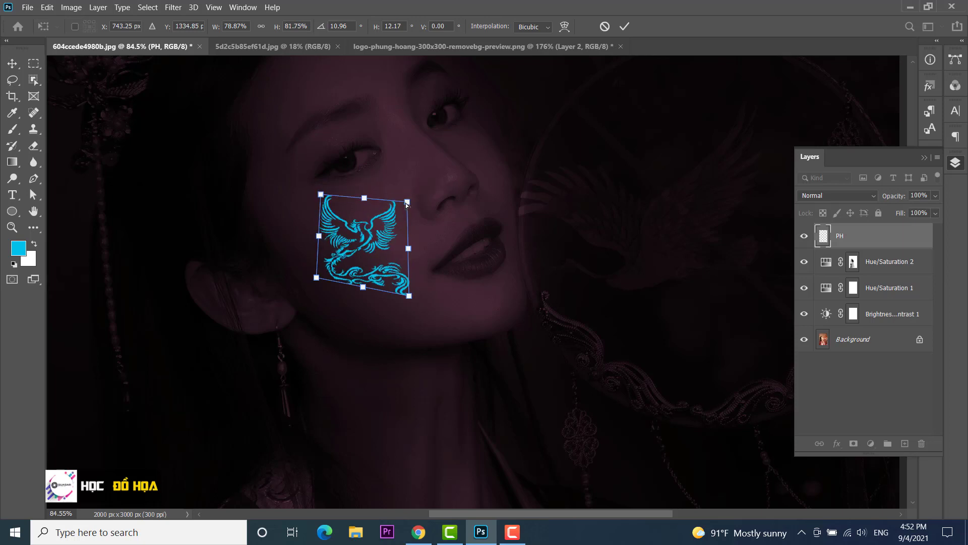
drag(408, 203, 400, 200)
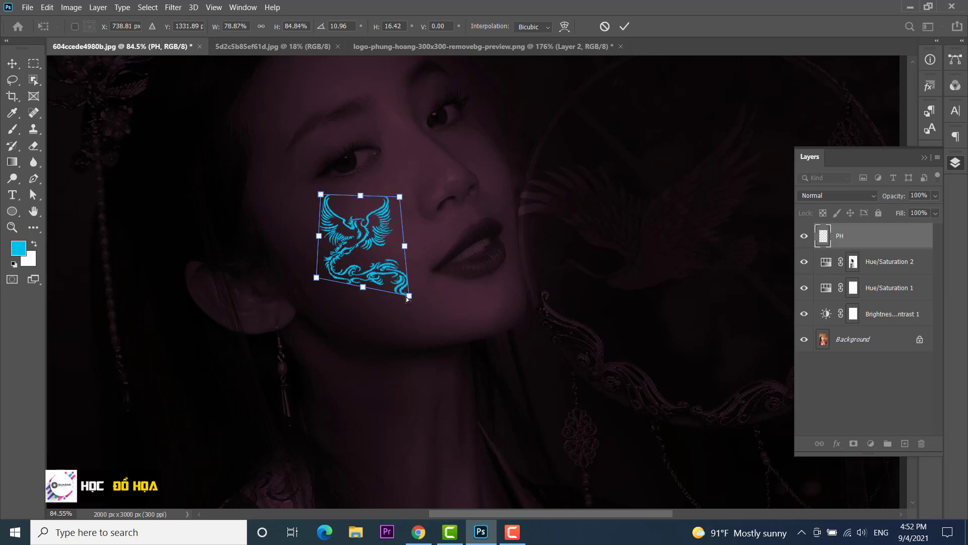
drag(407, 297, 406, 289)
drag(316, 278, 321, 278)
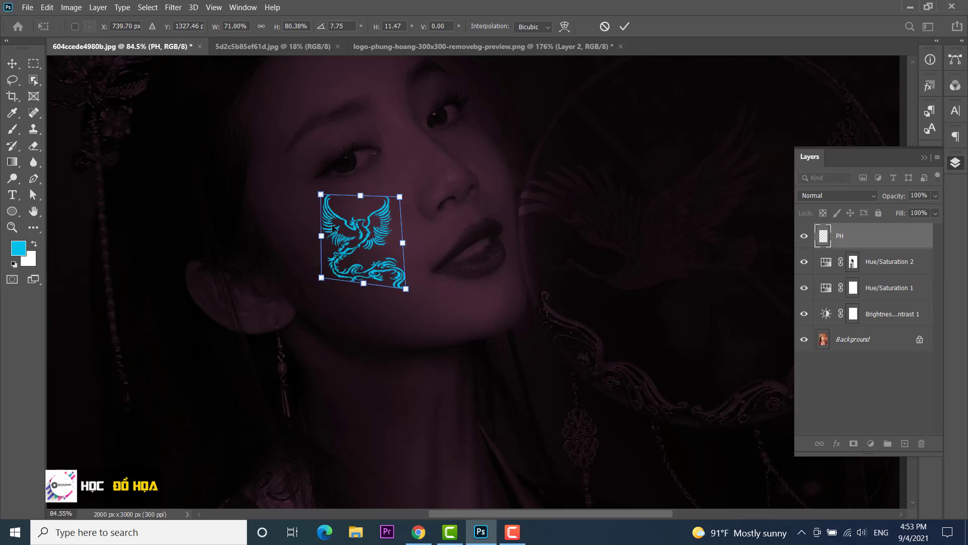
click(625, 25)
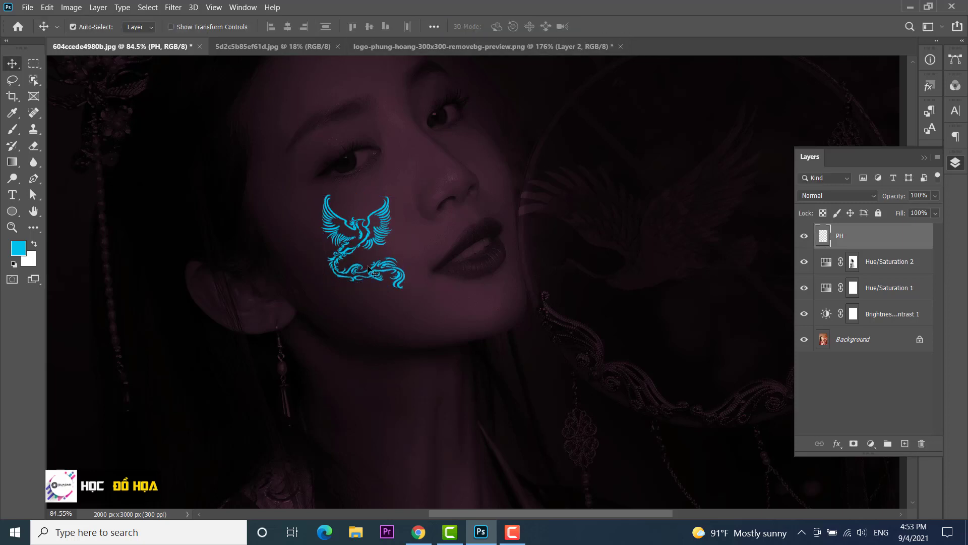
Shrink the phoenix slightly with Ctrl+T and confirm the size.
key(ctrl+t)
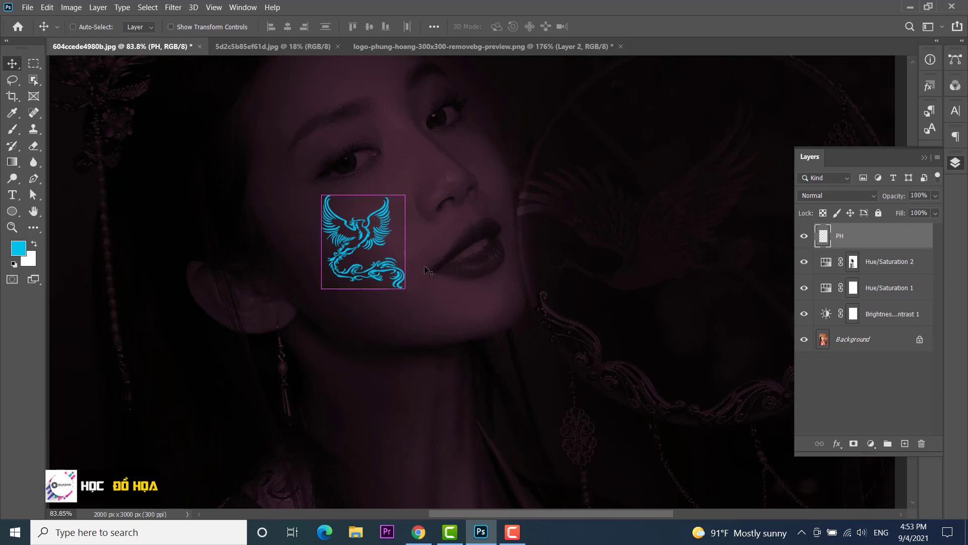
drag(405, 290, 397, 290)
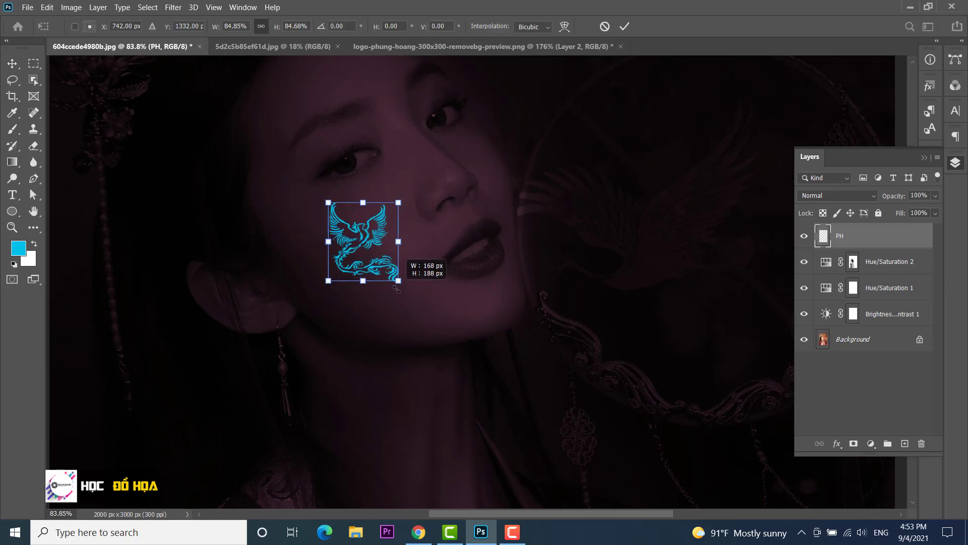
key(Return)
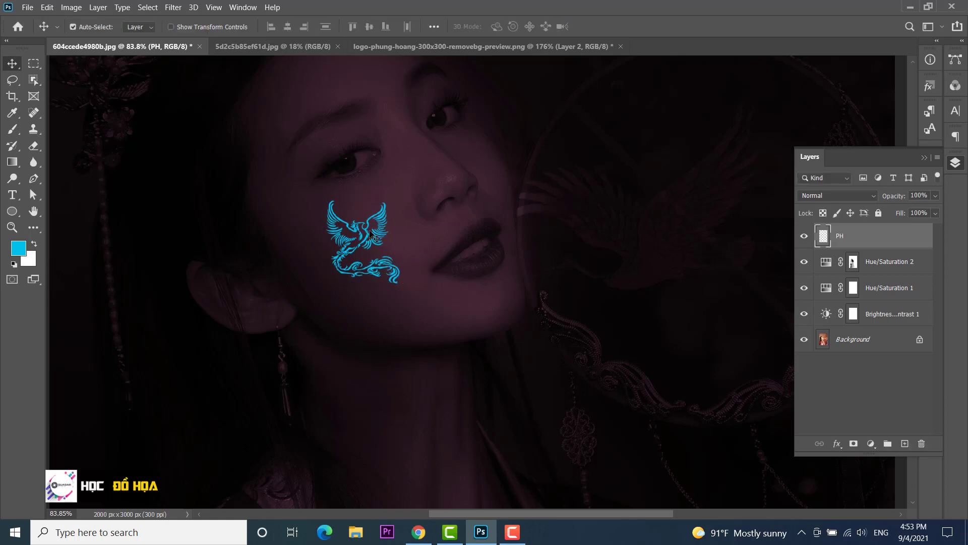
Set PH to Soft Light and duplicate it twice into PH copy and PH copy 2.
click(845, 196)
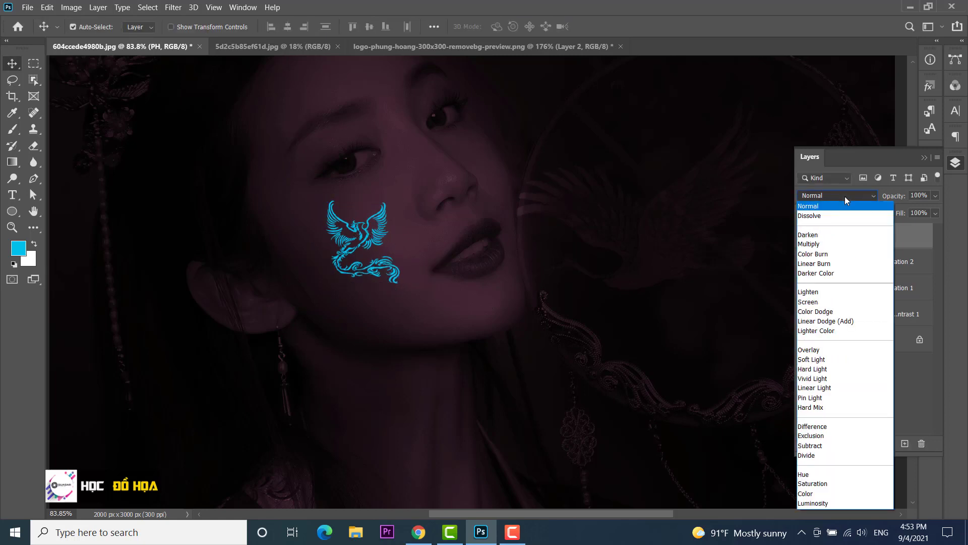
click(819, 360)
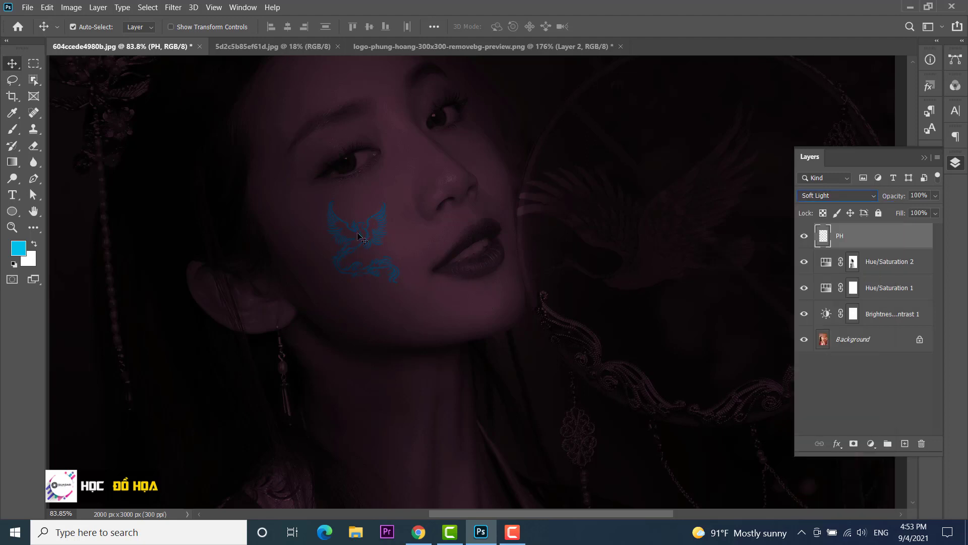
right_click(867, 242)
click(738, 56)
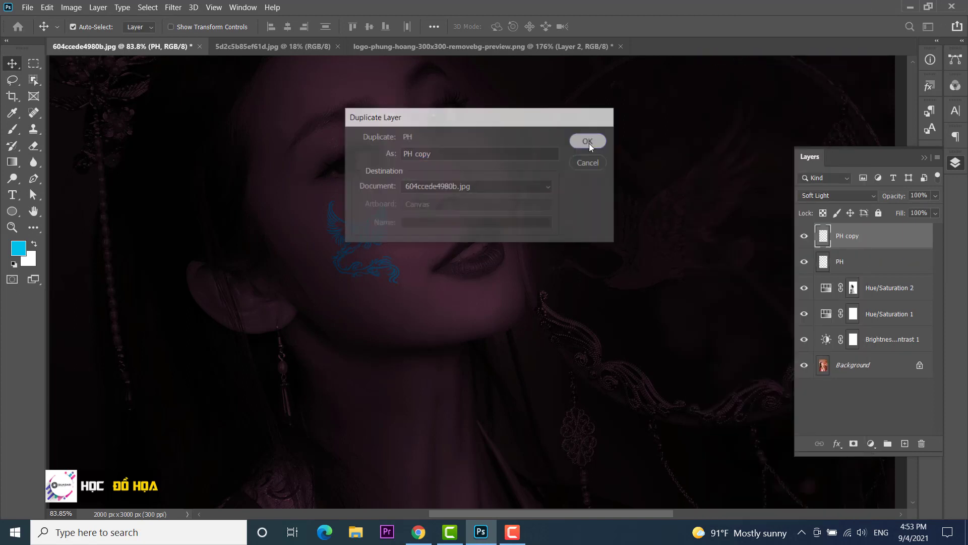
click(589, 142)
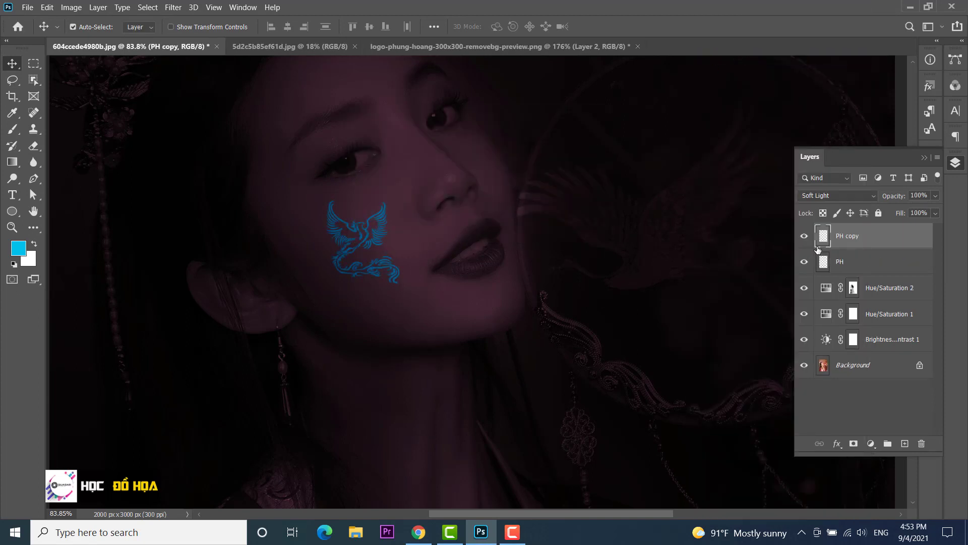
right_click(846, 237)
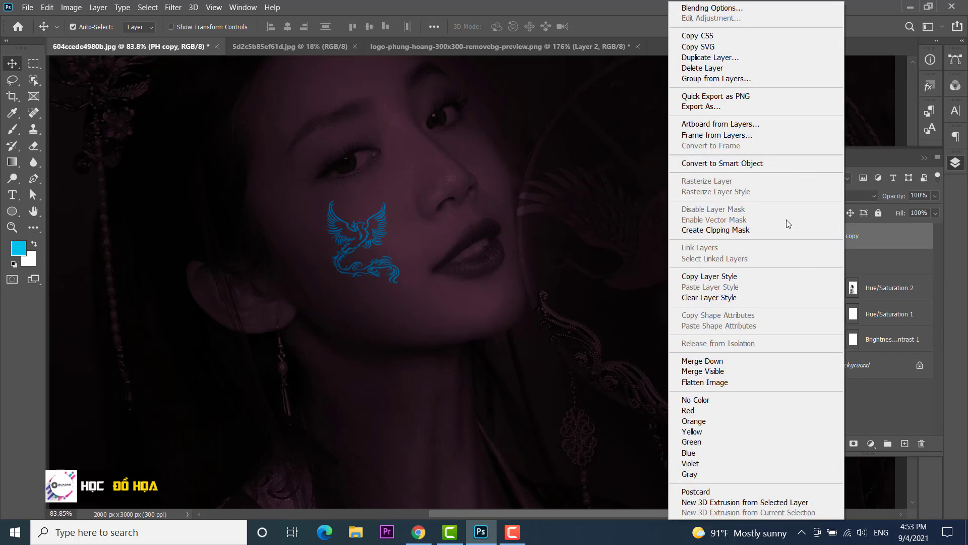
click(721, 58)
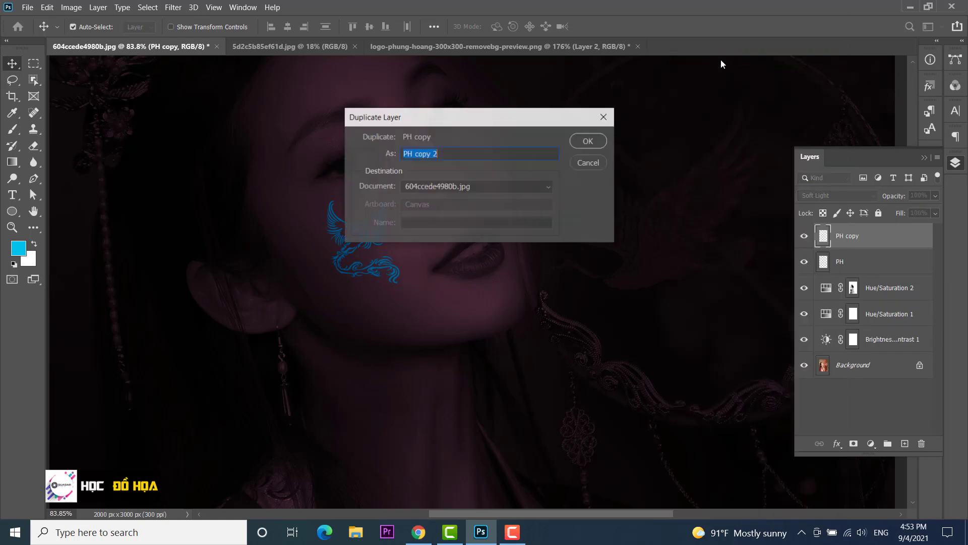
click(585, 143)
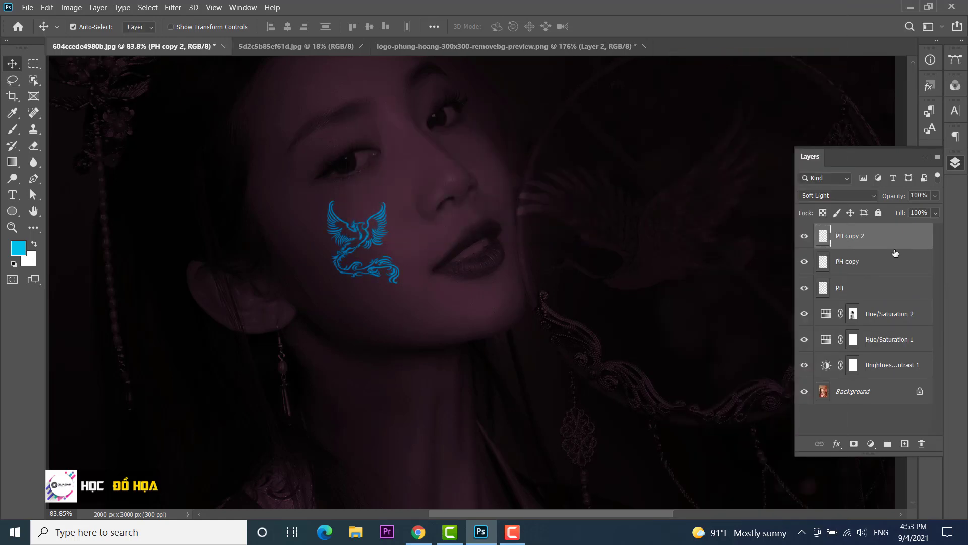
Set PH copy 2 to Overlay and toggle its visibility to compare.
click(866, 197)
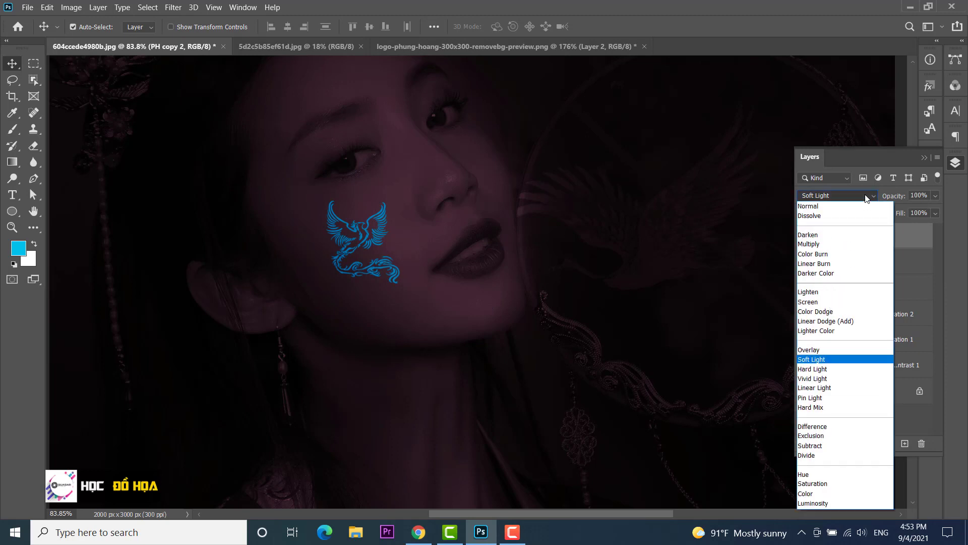
click(825, 351)
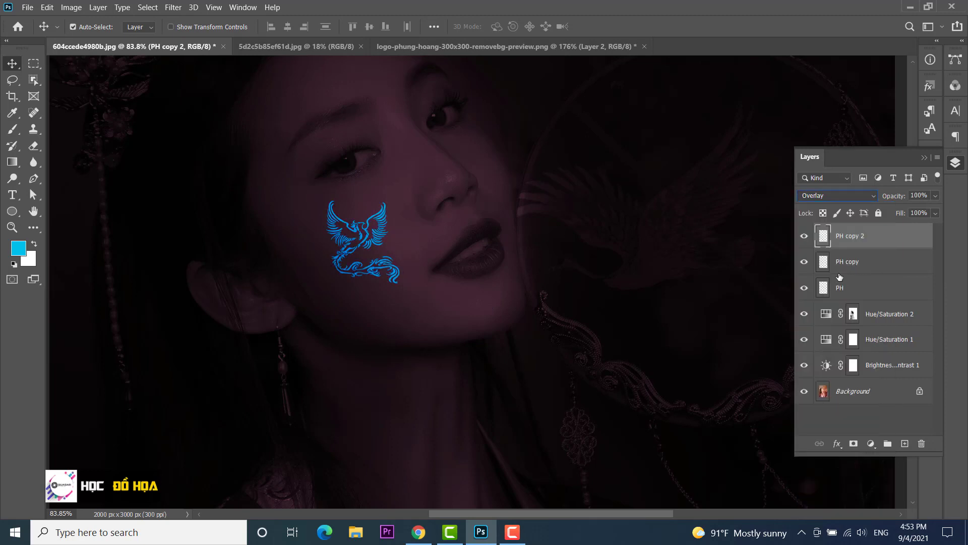
click(804, 236)
click(803, 236)
click(173, 7)
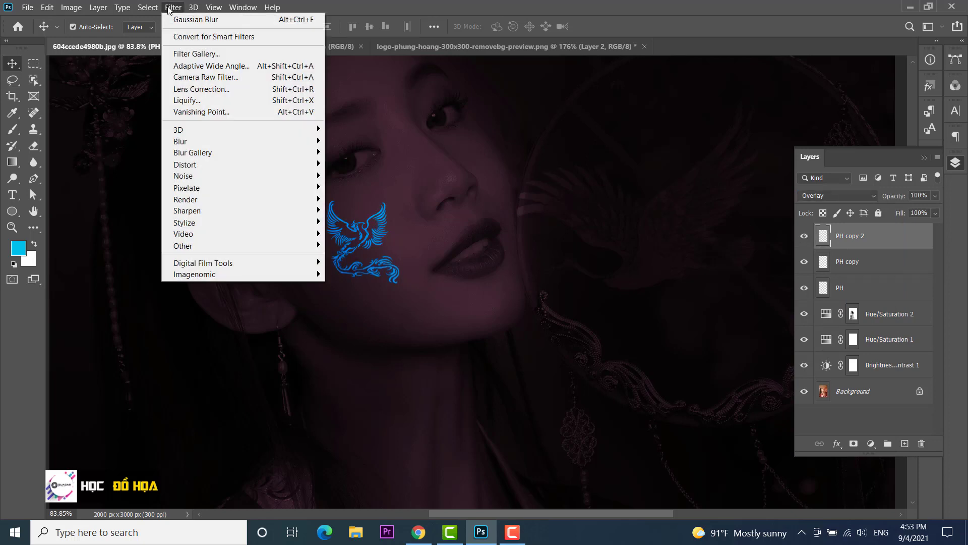
mouse_move(180, 141)
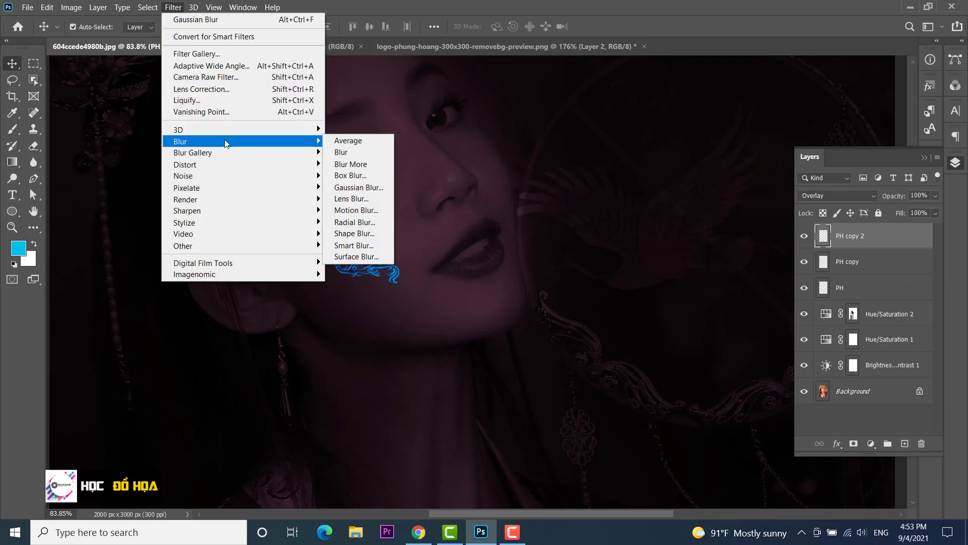
Apply an 8.0-pixel Gaussian Blur to PH copy 2.
click(361, 189)
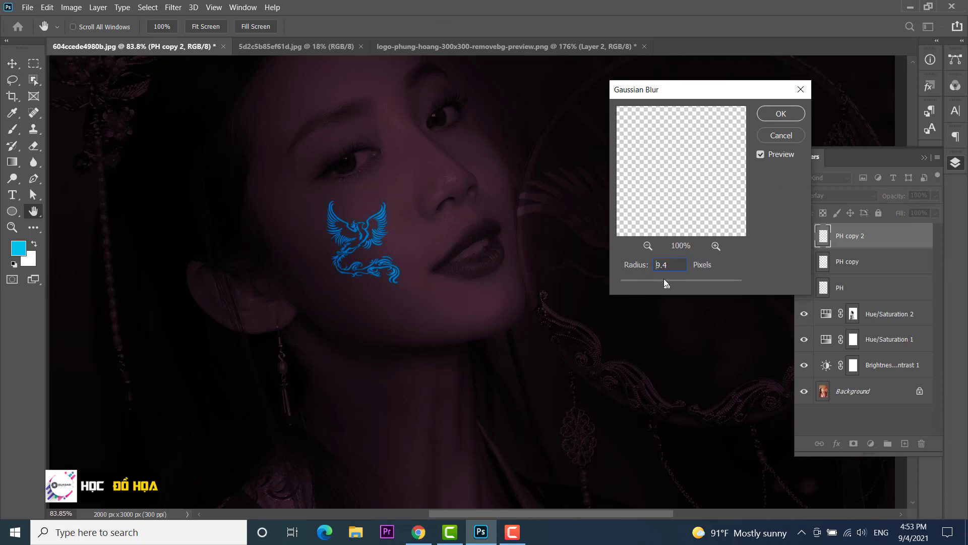
drag(665, 281, 663, 278)
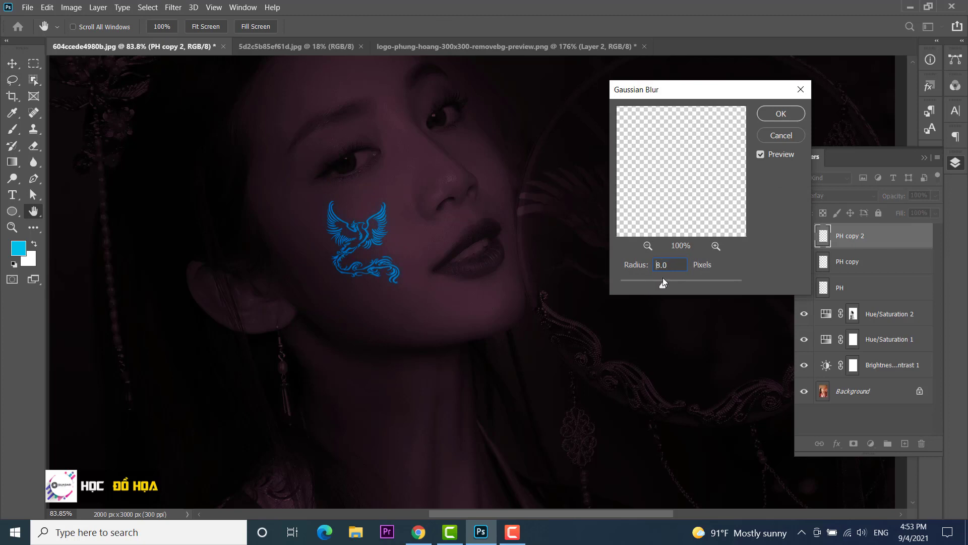
click(781, 114)
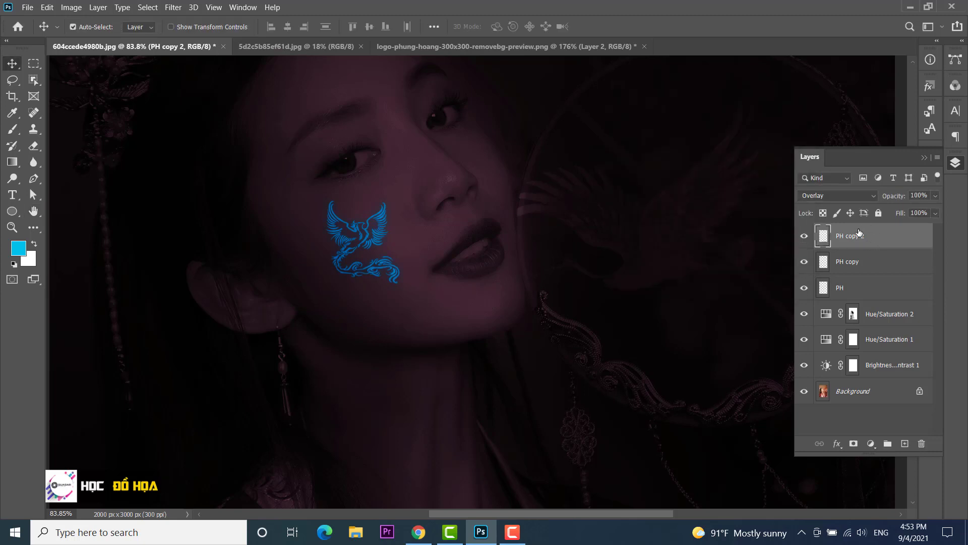
Create a new layer named AS1 and set the brush colour to cyan.
click(904, 444)
text(AS1)
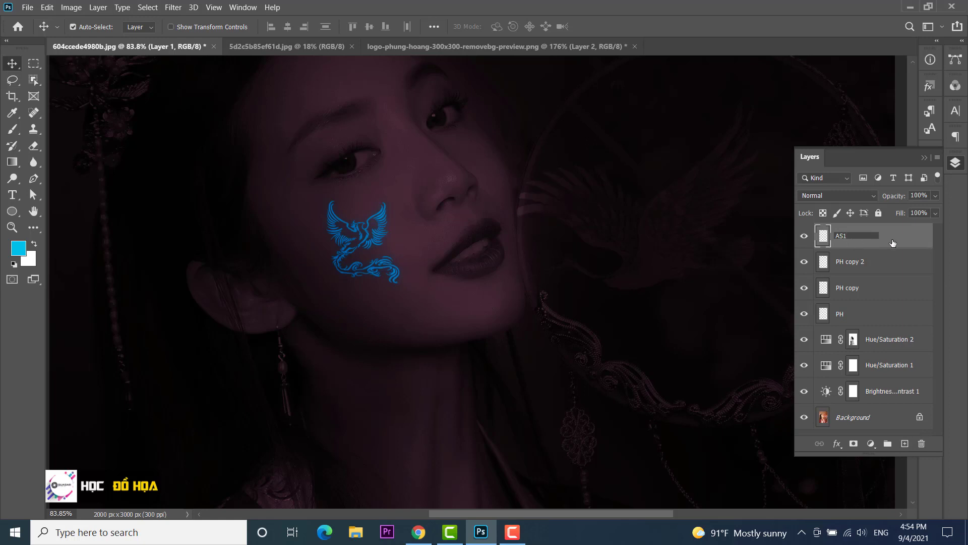
key(Return)
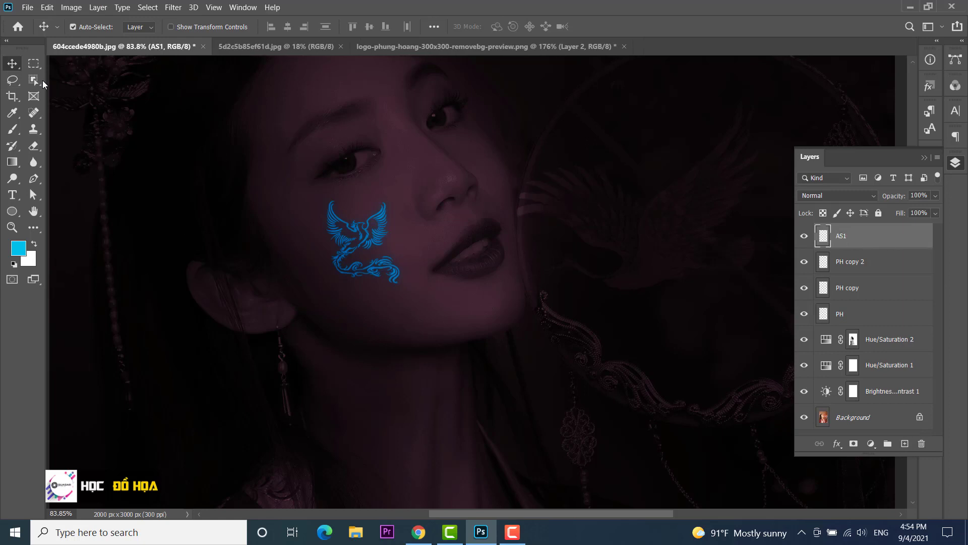
click(15, 130)
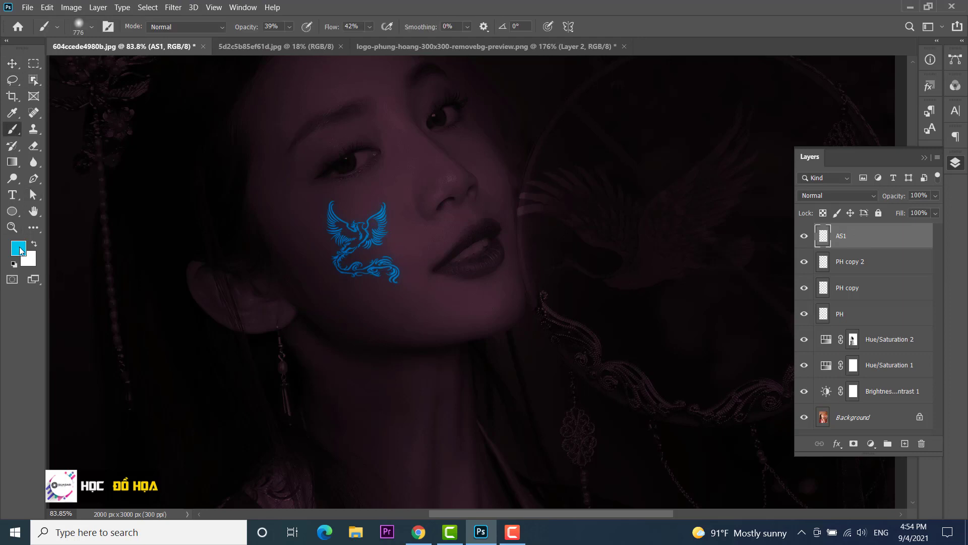
click(19, 248)
click(609, 129)
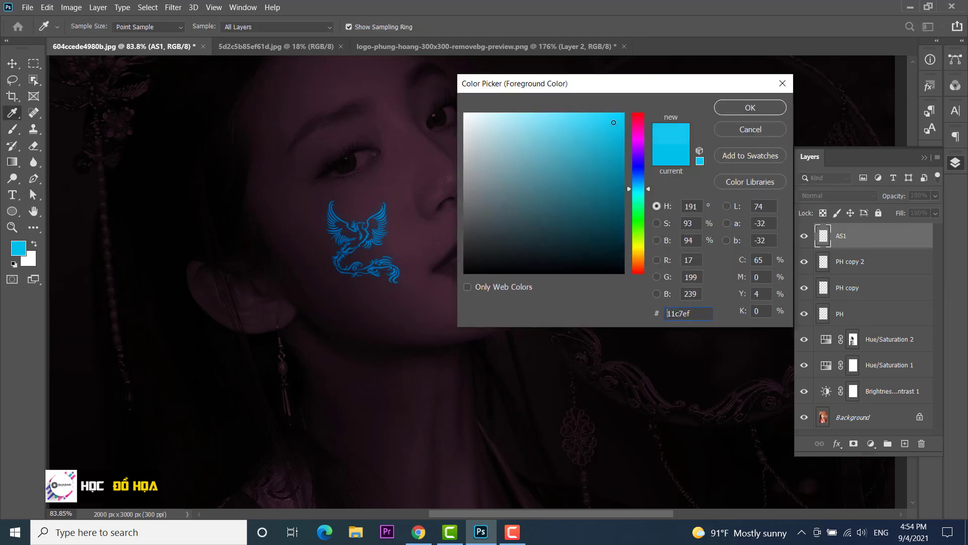
click(729, 105)
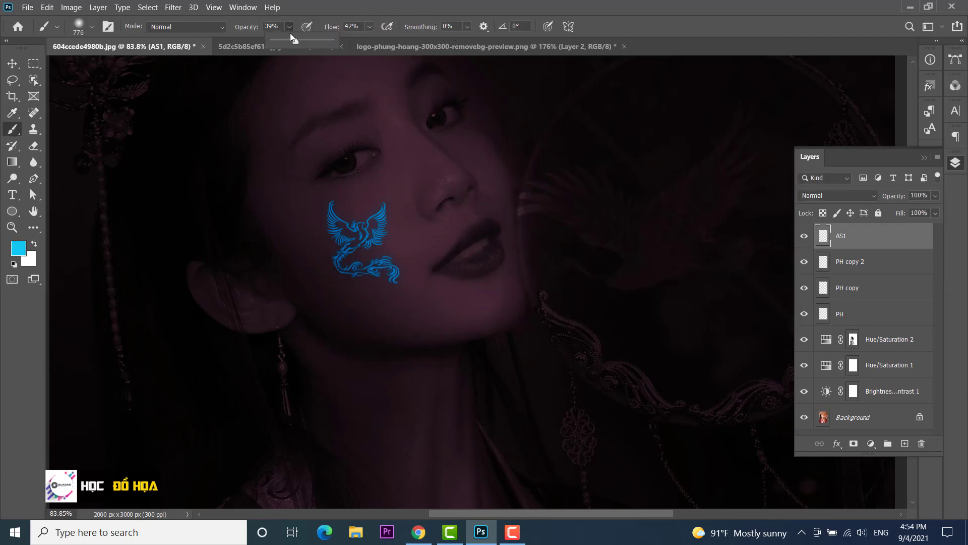
Paint a soft cyan glow over the cheek phoenix with a roughly 492 px brush.
click(366, 28)
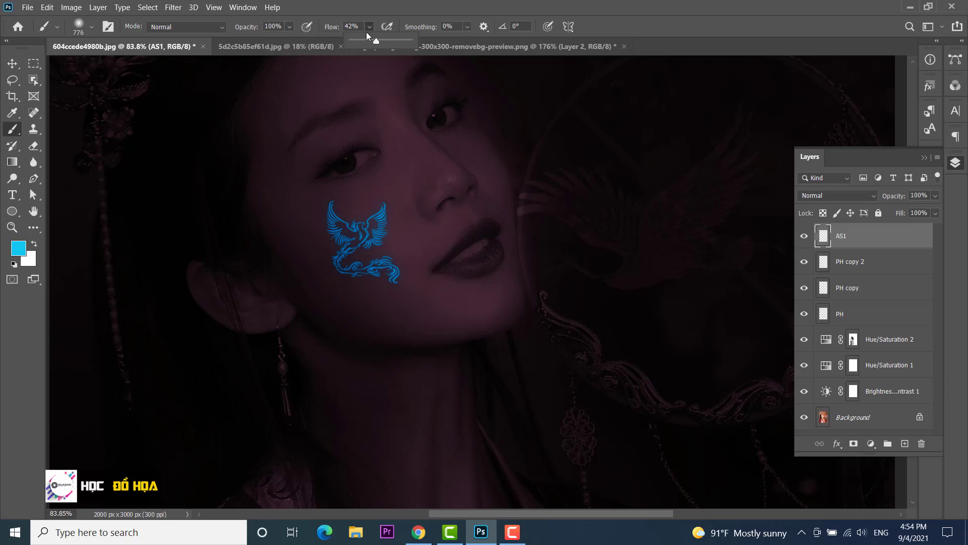
drag(404, 42, 402, 41)
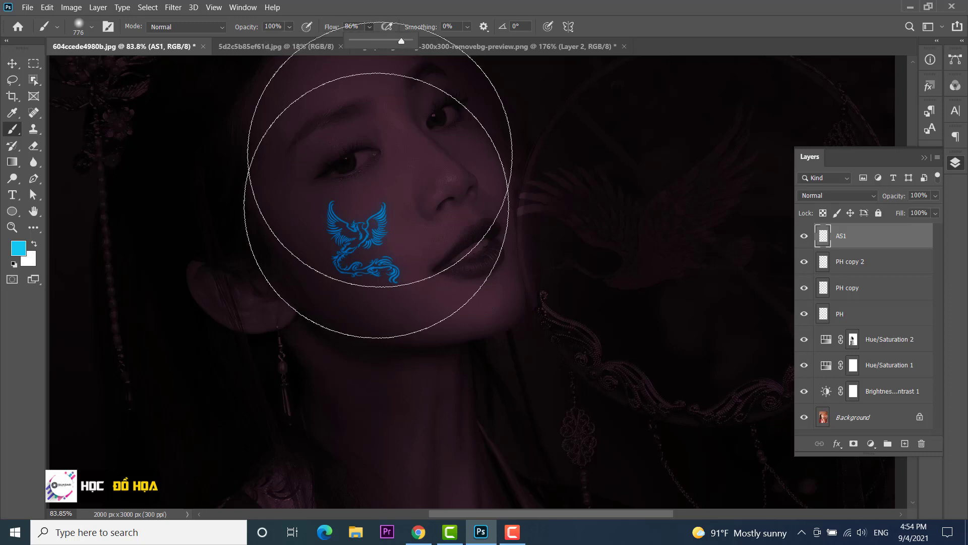
drag(350, 252, 291, 247)
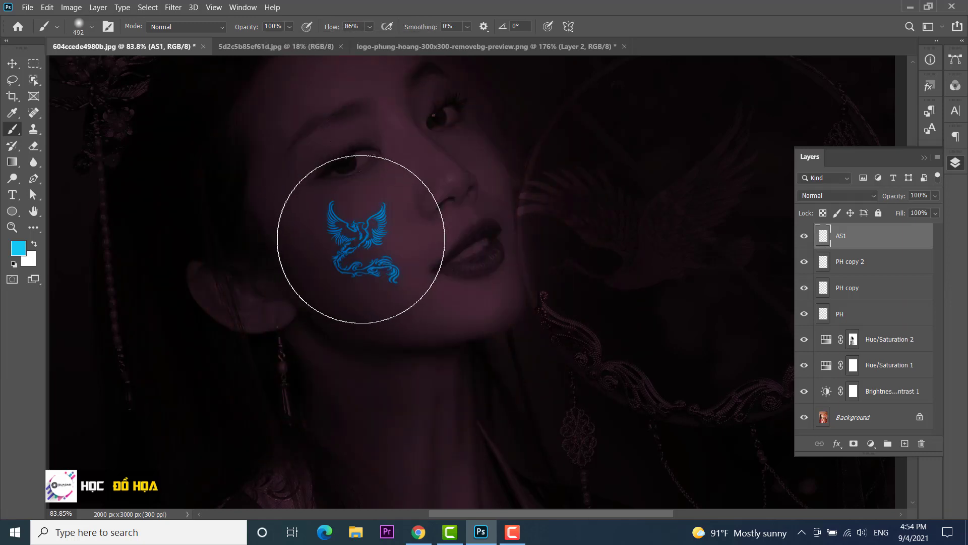
click(361, 239)
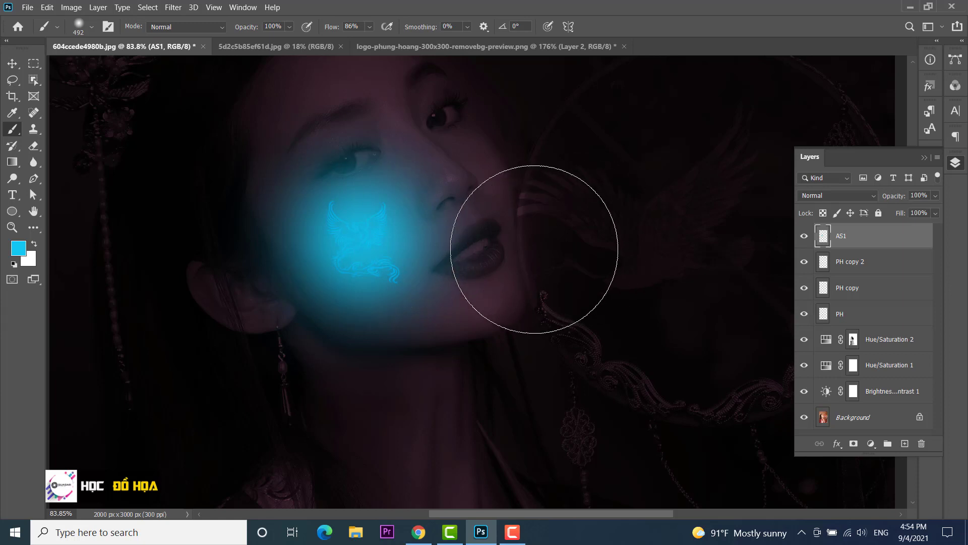
key(ctrl+z)
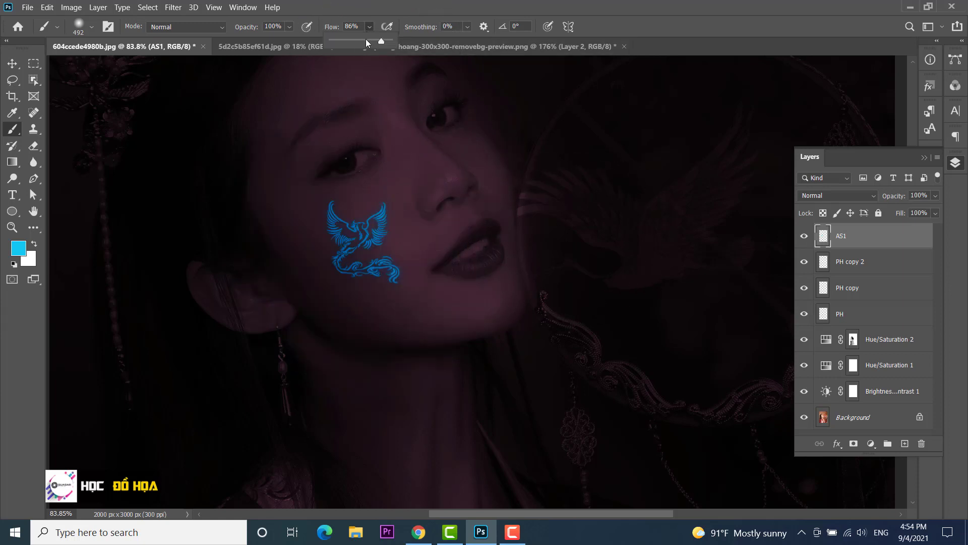
drag(367, 38, 369, 39)
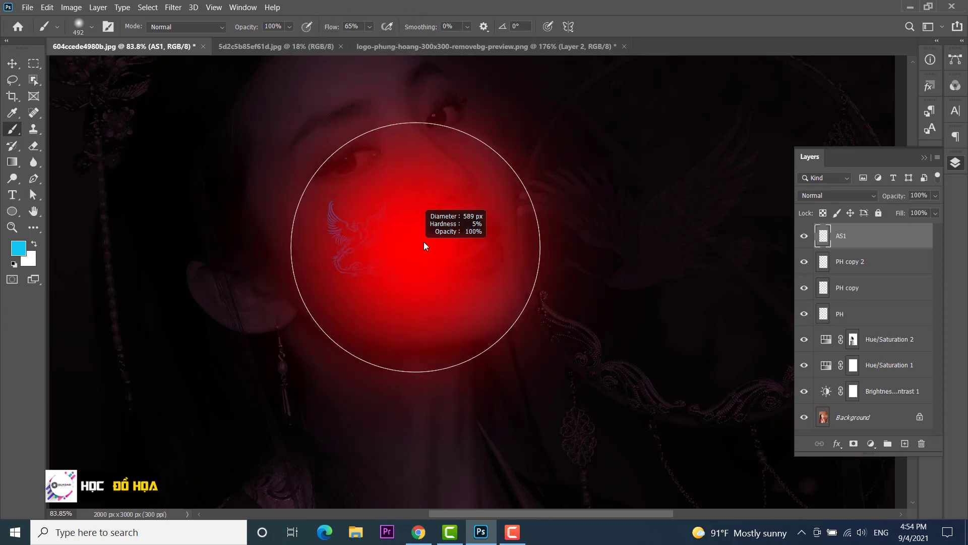
click(353, 234)
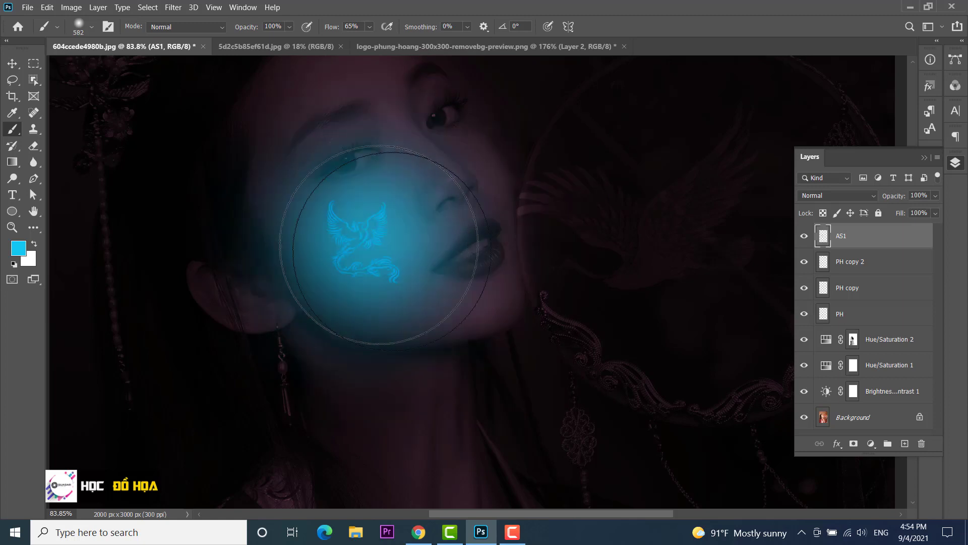
click(875, 198)
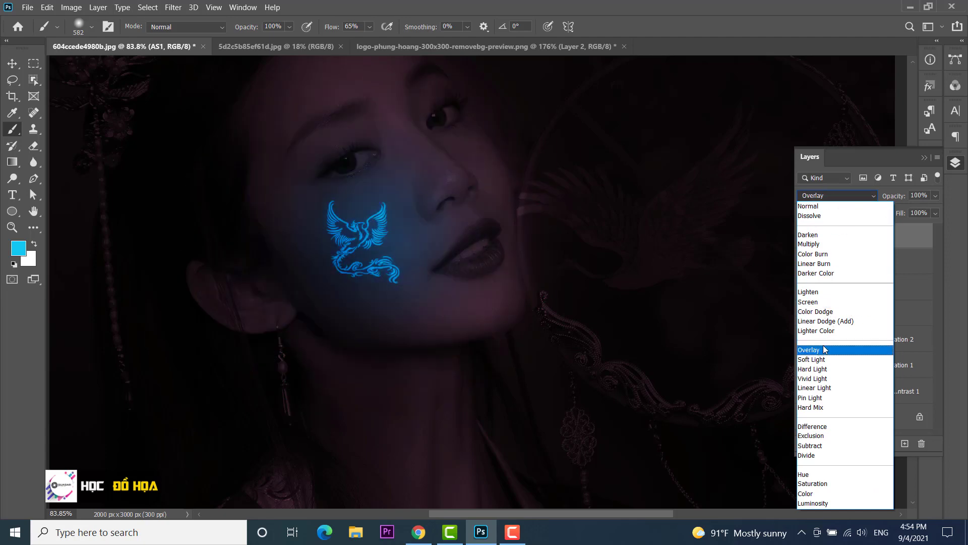
Set AS1 to Overlay and paint cyan light over the cheek and nose.
click(818, 350)
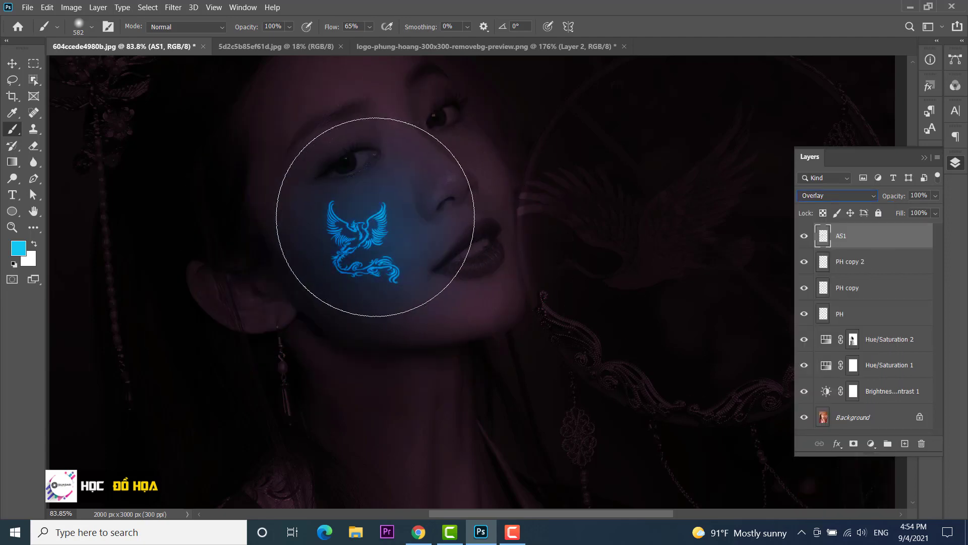
drag(334, 217, 286, 216)
scroll(468, 342, up, 2)
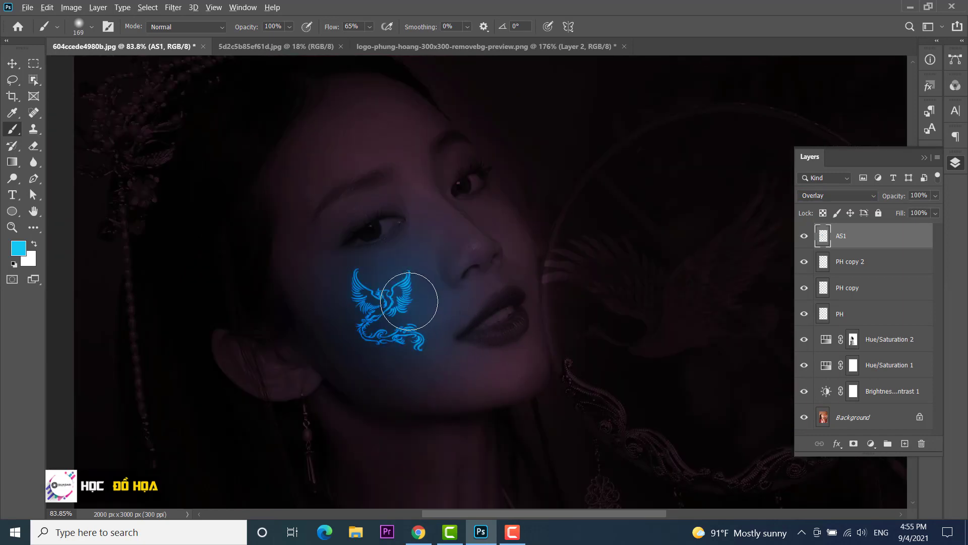
drag(409, 301, 451, 306)
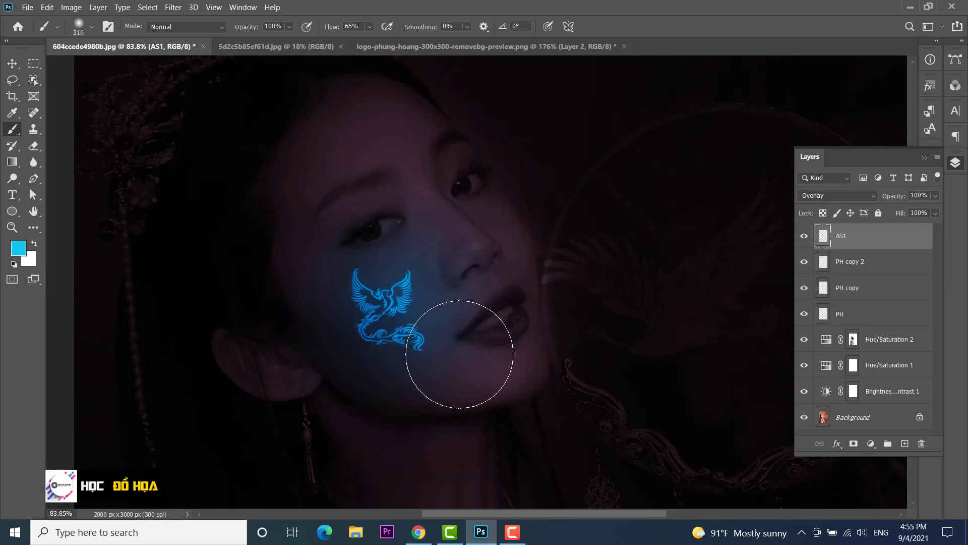
mouse_move(434, 355)
mouse_down()
mouse_move(442, 292)
mouse_move(458, 299)
mouse_move(443, 259)
mouse_move(363, 164)
mouse_move(357, 189)
mouse_up()
At 39% brush opacity, paint cyan over the forehead, brow and chin.
click(288, 27)
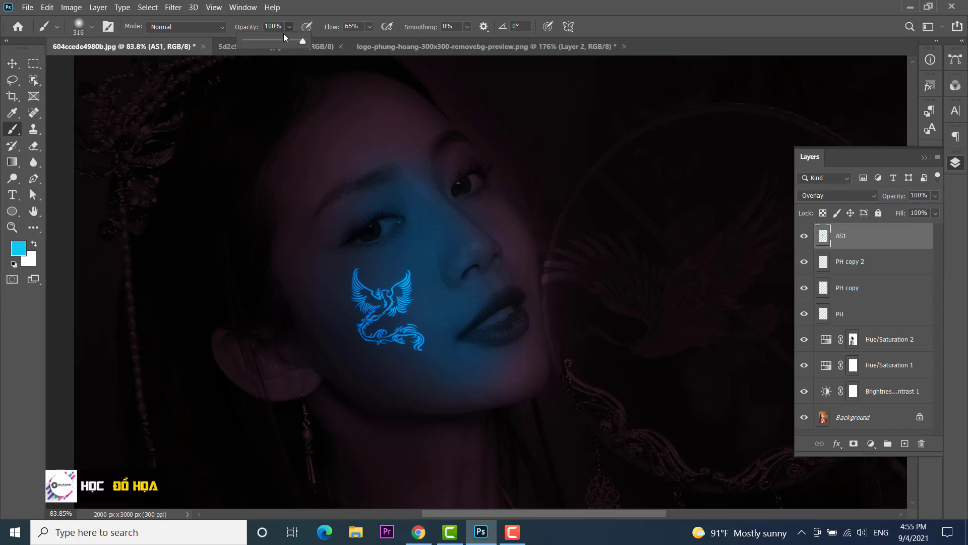
drag(269, 38, 267, 39)
mouse_move(335, 147)
mouse_down()
mouse_move(314, 129)
mouse_move(305, 240)
mouse_up()
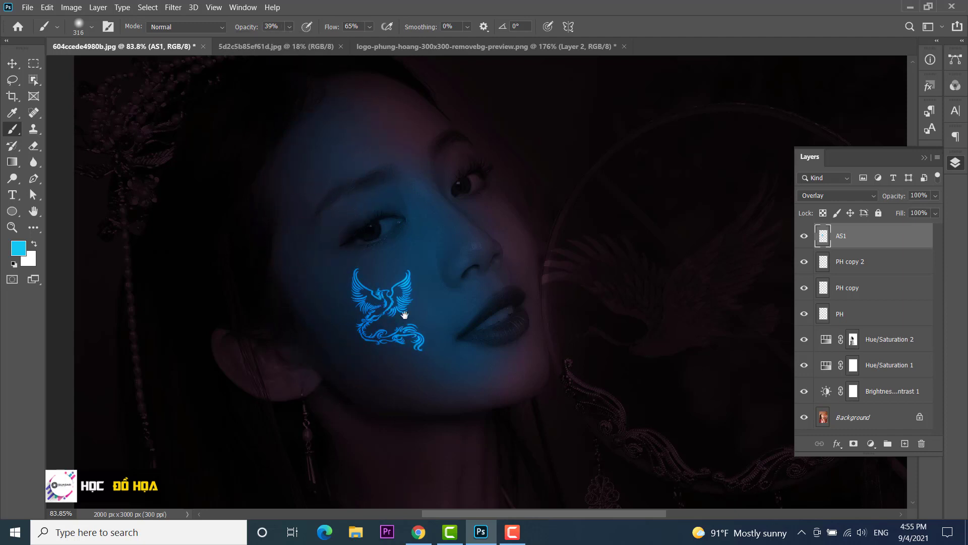
drag(404, 323, 384, 204)
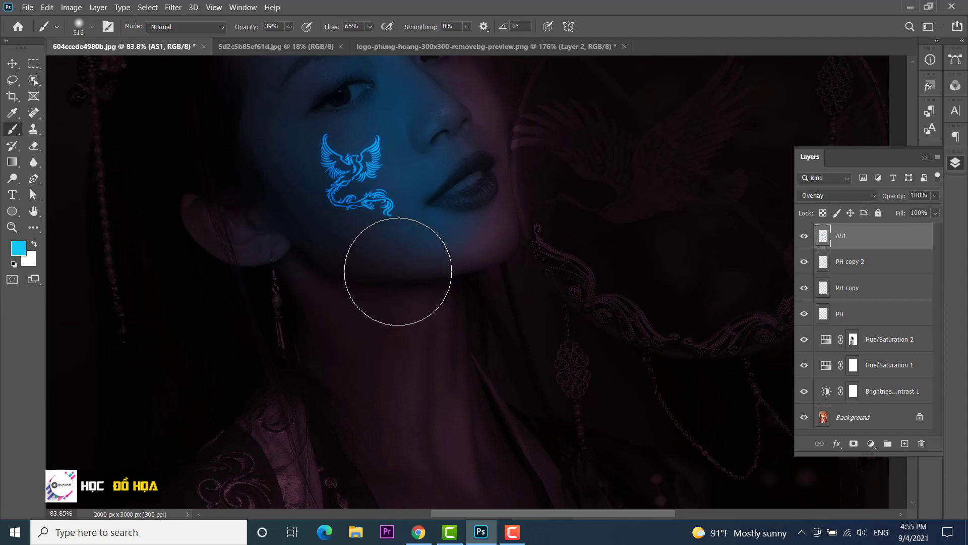
drag(453, 244, 454, 248)
Resize the brush to about 330 px and brush translucent cyan over the left shoulder.
alt+right_click(447, 248)
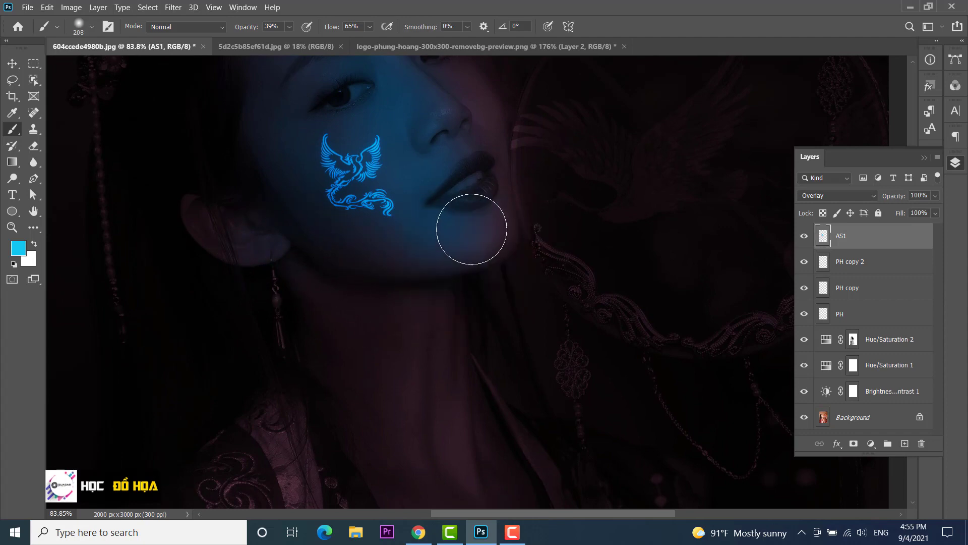
scroll(410, 243, down, 2)
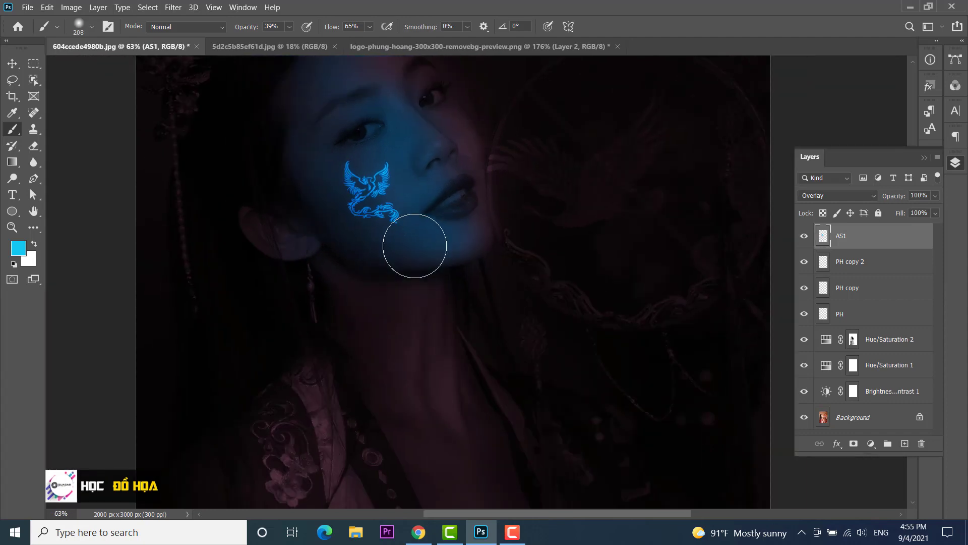
alt+right_click(368, 277)
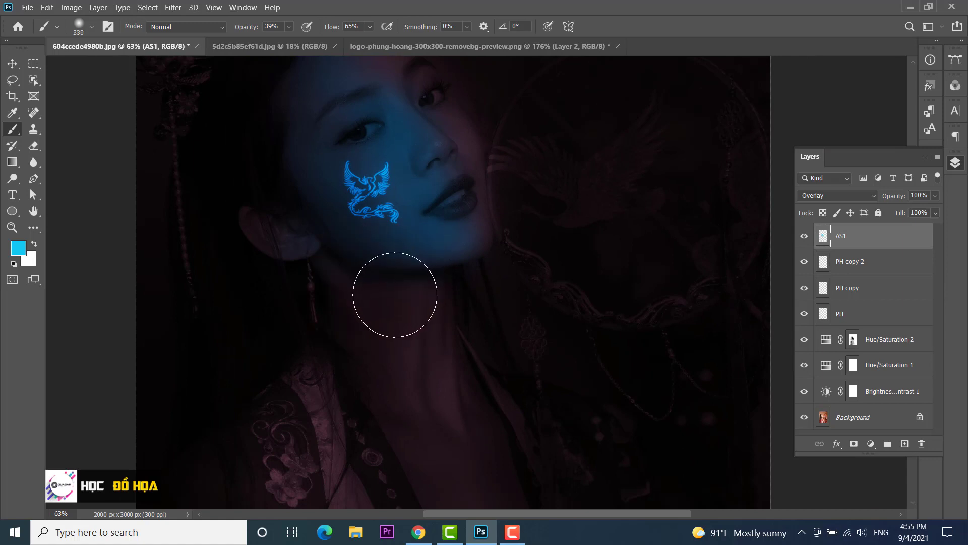
drag(429, 313, 432, 221)
mouse_move(323, 302)
mouse_down()
mouse_move(296, 385)
mouse_move(313, 298)
mouse_move(286, 383)
mouse_up()
With a roughly 502 px brush, paint cyan light over the shoulder and sleeve.
drag(339, 324, 351, 197)
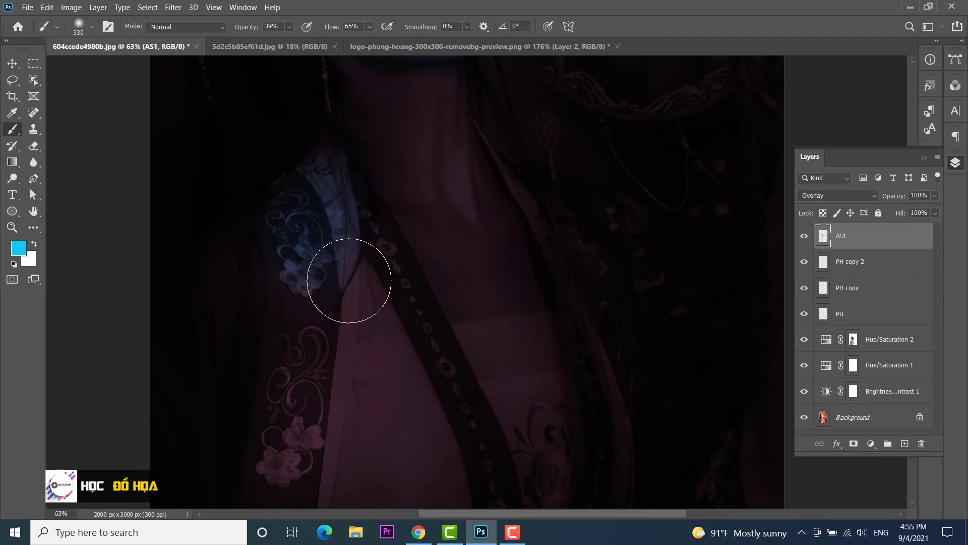
alt+right_click(372, 307)
mouse_move(375, 285)
mouse_down()
mouse_move(324, 195)
mouse_move(346, 346)
mouse_up()
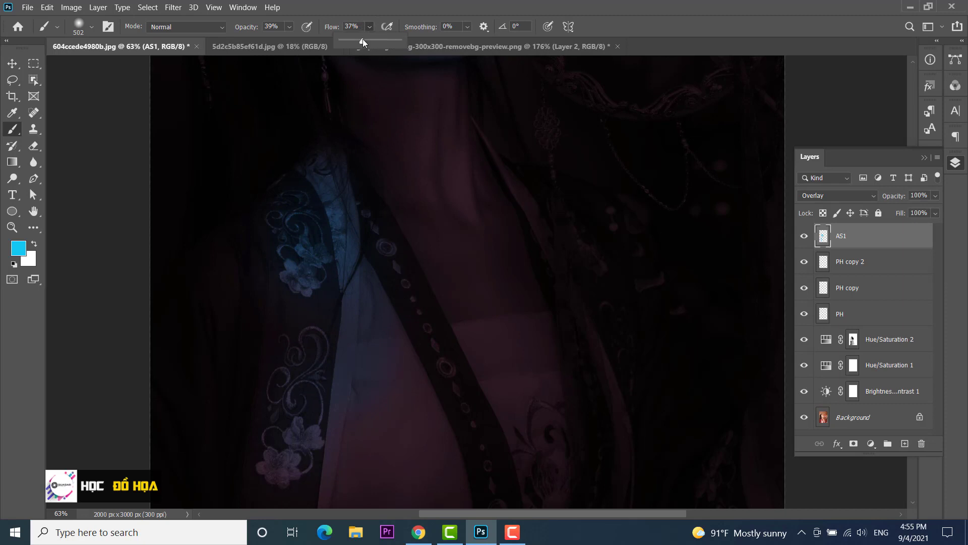
scroll(432, 303, down, 2)
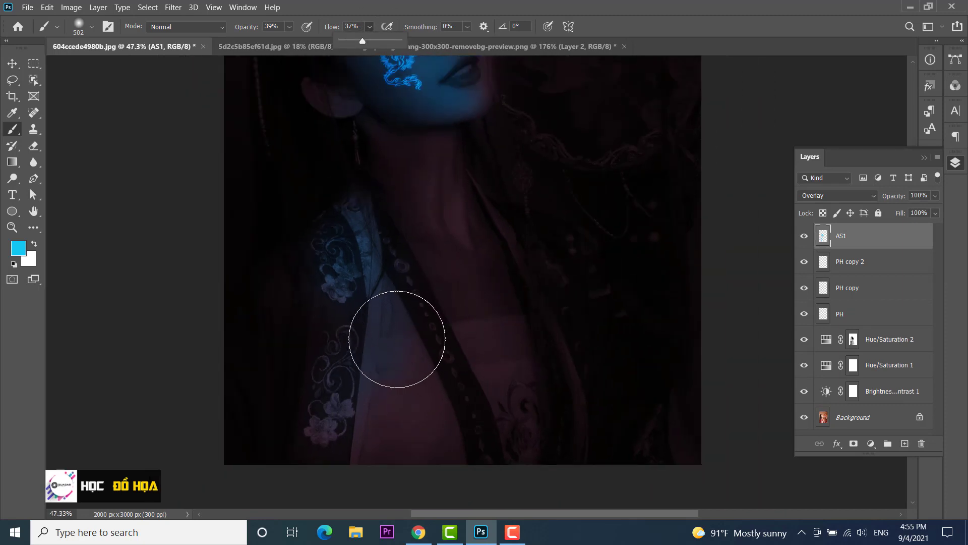
alt+right_click(397, 339)
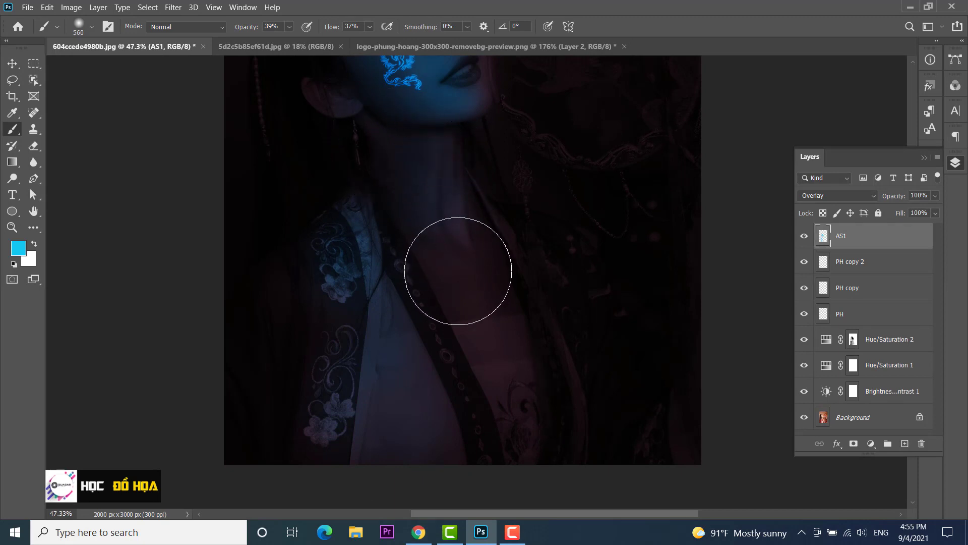
Shrink the brush to about 262 px for the ear, then enlarge it slightly for the forehead.
drag(375, 206, 409, 340)
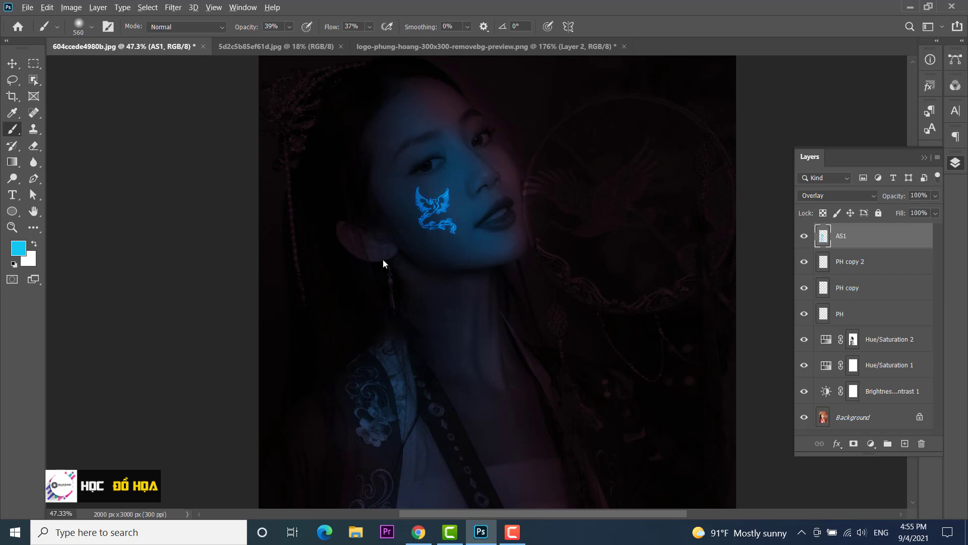
drag(383, 259, 333, 244)
scroll(366, 242, up, 5)
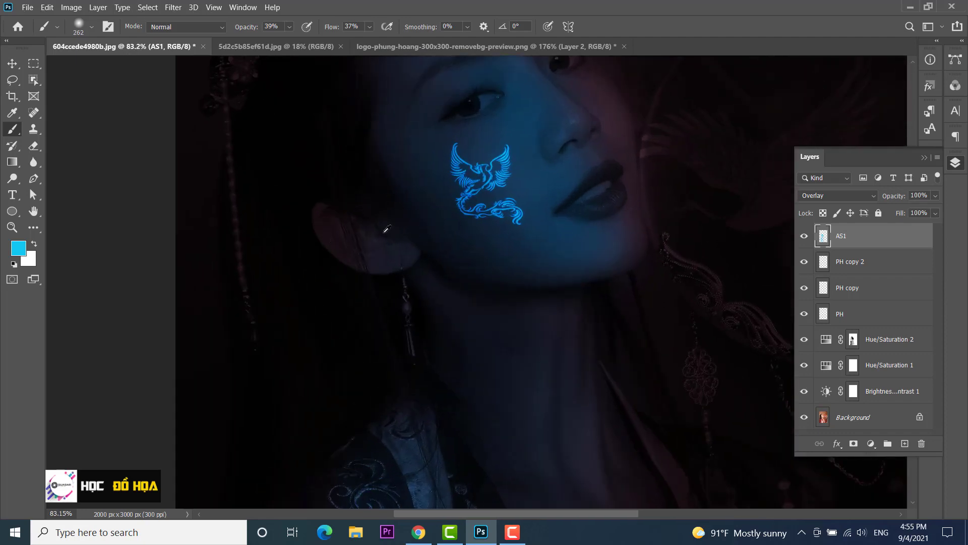
mouse_move(386, 229)
mouse_down()
mouse_move(371, 222)
mouse_move(395, 259)
mouse_move(346, 233)
mouse_up()
scroll(519, 358, down, 3)
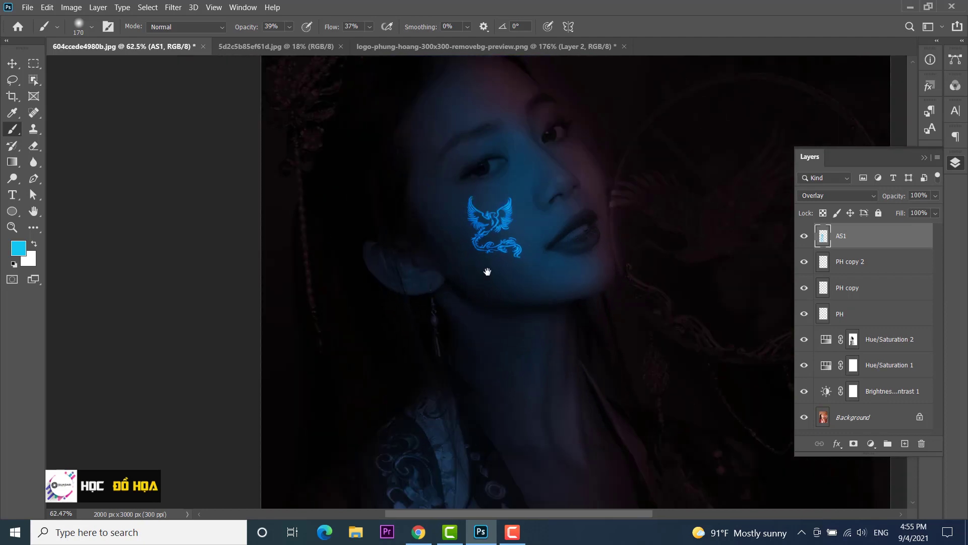
drag(487, 272, 443, 327)
scroll(432, 202, up, 3)
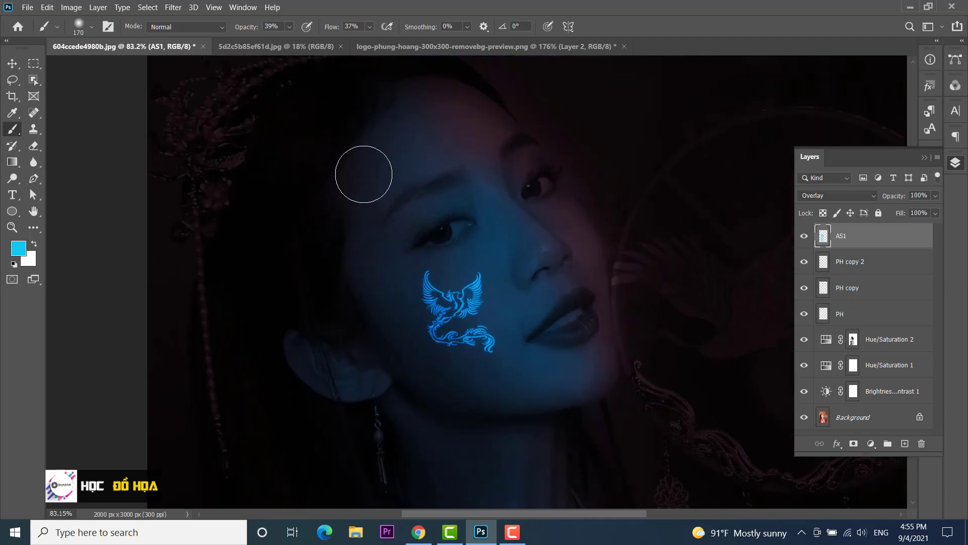
drag(484, 168, 499, 189)
drag(454, 156, 500, 164)
Drop the brush opacity to 13% and review the neck, shoulder and phoenix face.
click(289, 27)
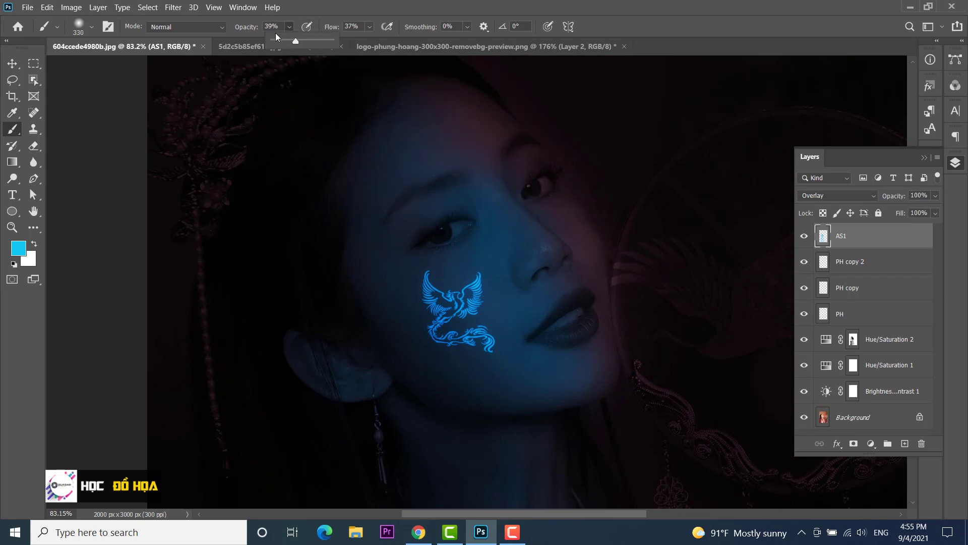
click(280, 40)
click(465, 123)
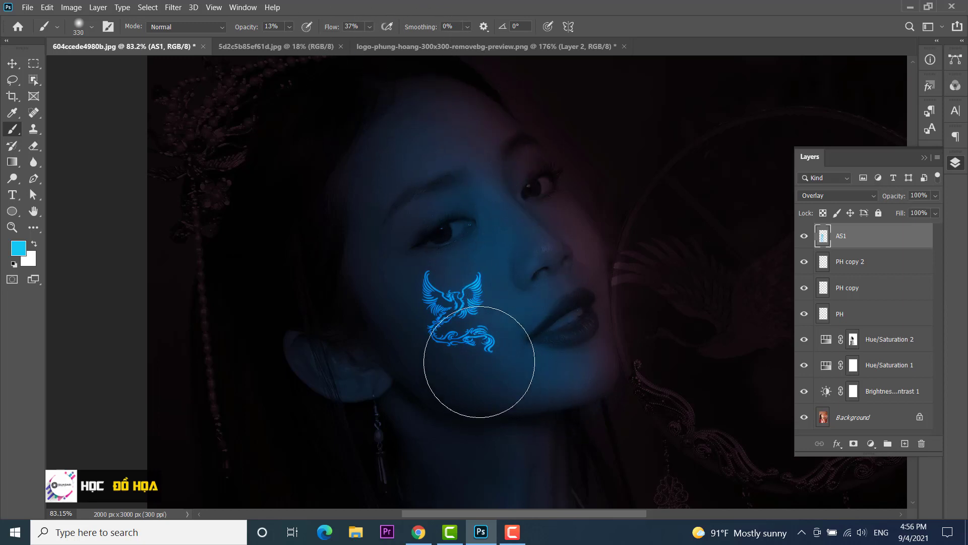
scroll(471, 357, down, 3)
scroll(471, 254, down, 1)
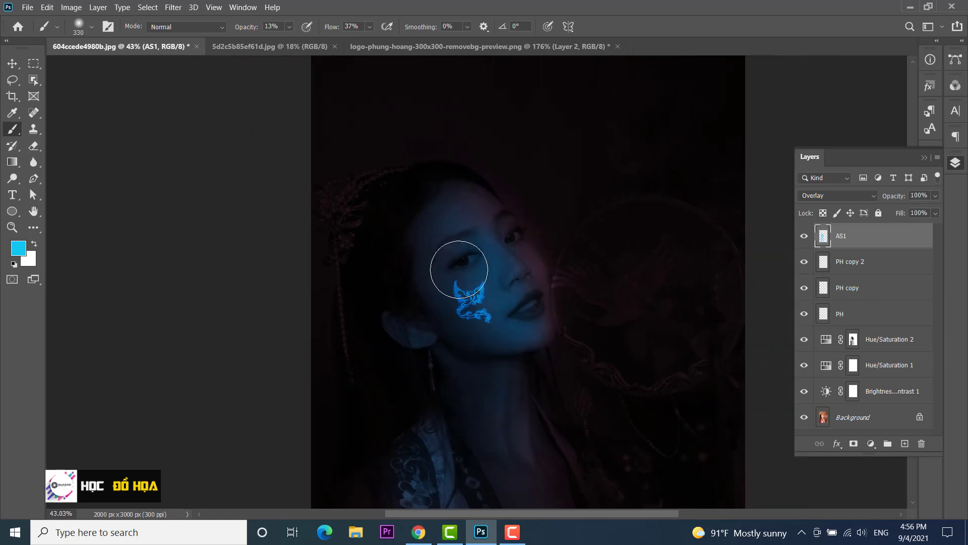
scroll(514, 339, up, 3)
drag(540, 328, 455, 155)
scroll(445, 268, down, 1)
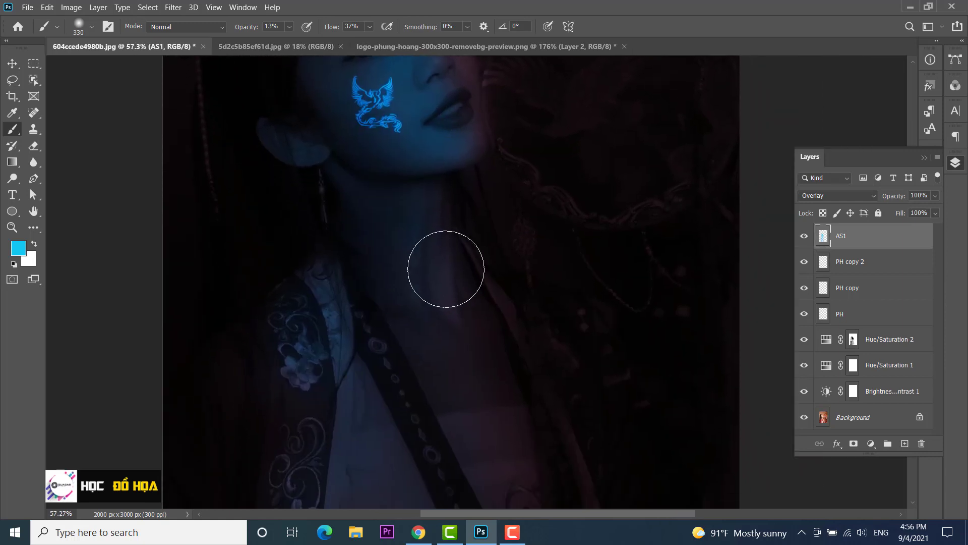
scroll(442, 341, down, 5)
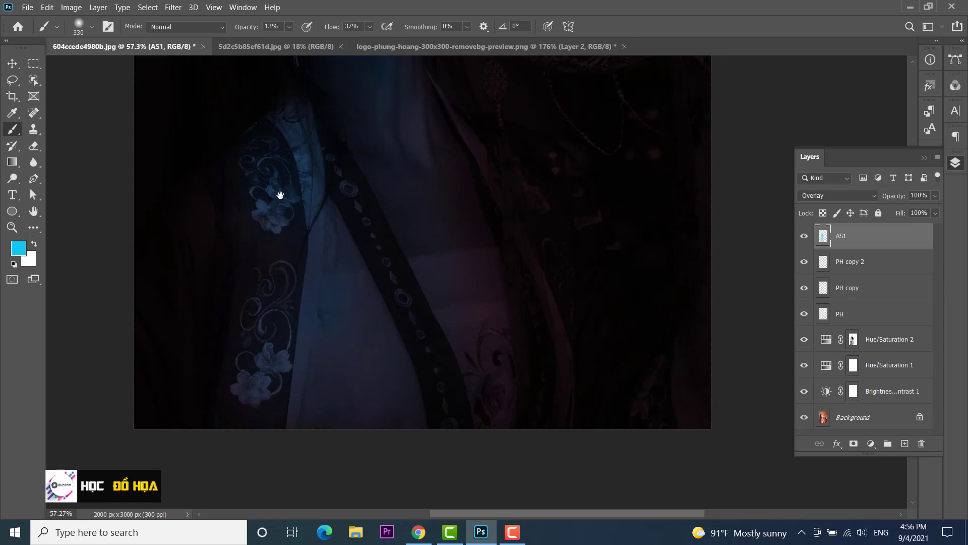
scroll(280, 195, up, 1)
scroll(494, 153, down, 3)
drag(493, 154, 515, 272)
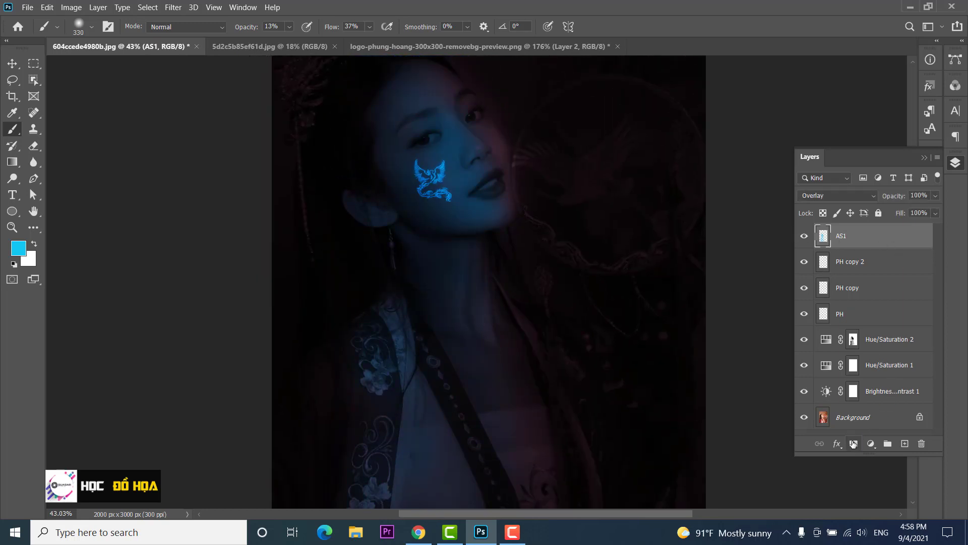
Add a layer mask to AS1 and set the brush to 67% opacity, 70% flow.
click(852, 444)
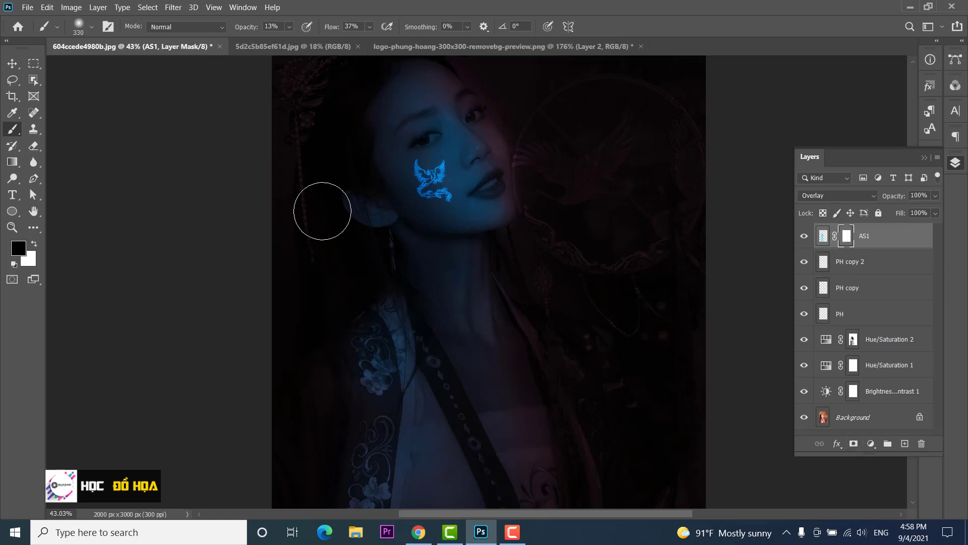
click(290, 28)
drag(313, 41, 324, 41)
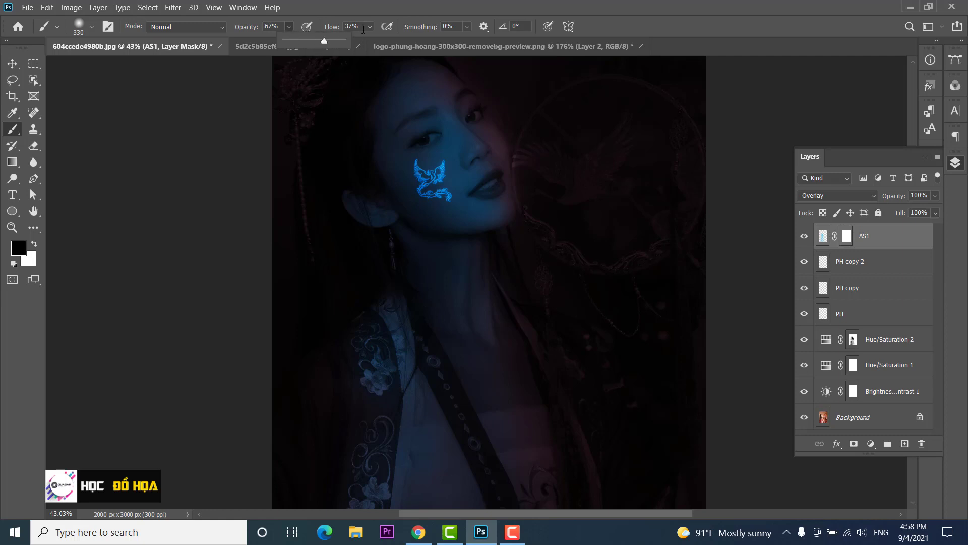
click(369, 27)
drag(394, 41, 394, 42)
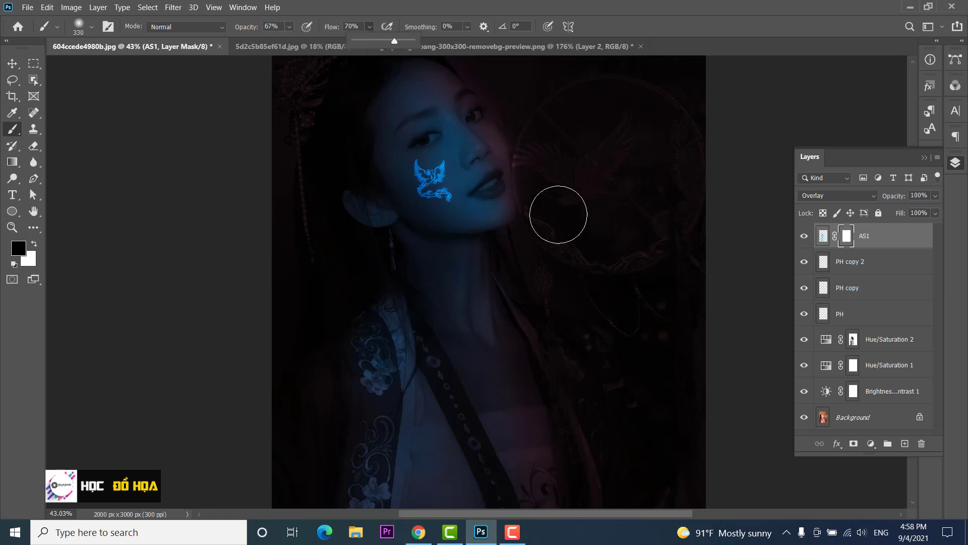
Lower brush flow to 43% and size the brush between about 278 and 475 px over the chest and neck.
drag(535, 186, 548, 256)
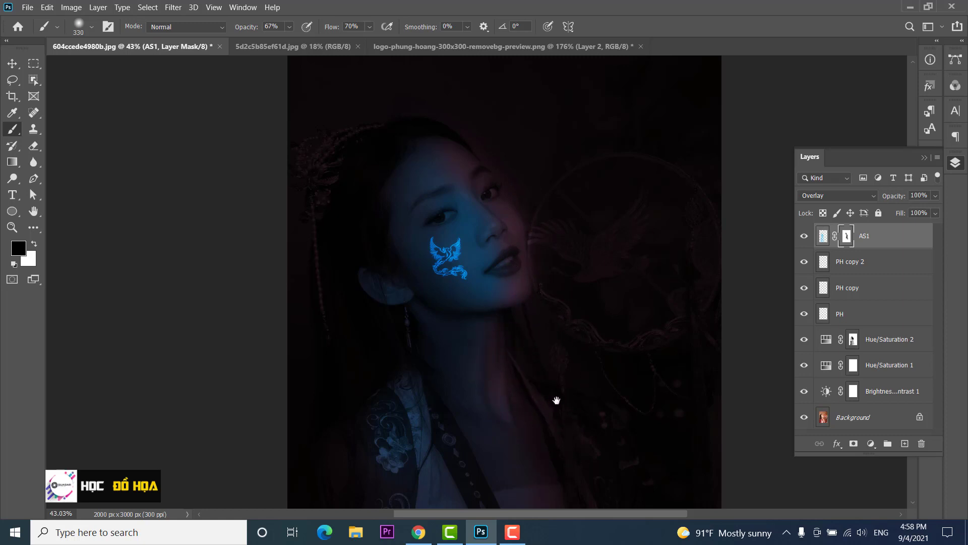
drag(556, 400, 517, 265)
drag(511, 306, 549, 320)
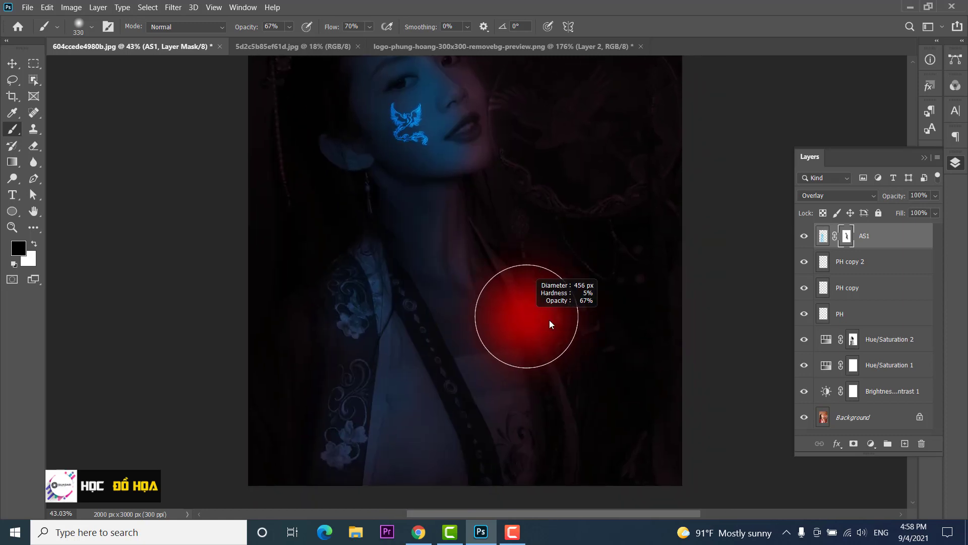
click(370, 27)
drag(368, 39, 364, 39)
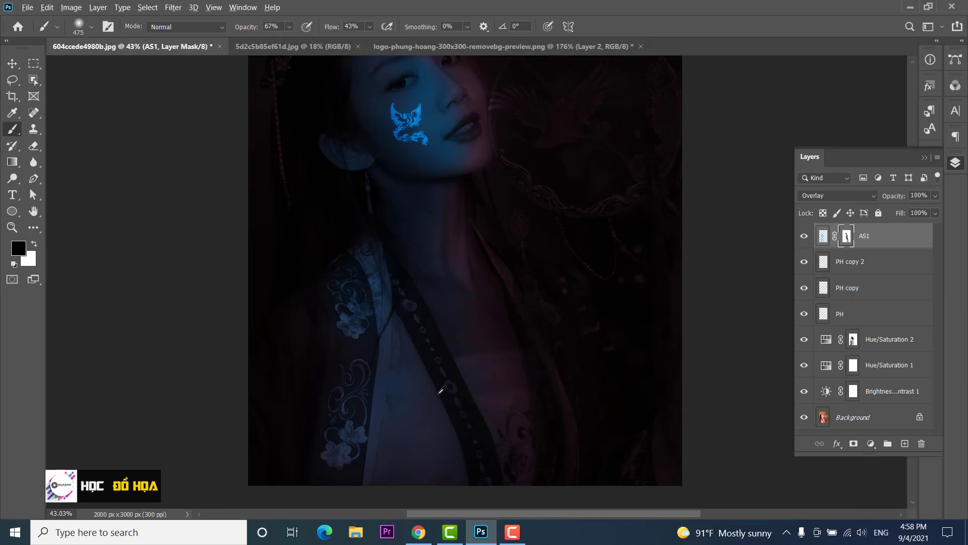
drag(438, 389, 417, 396)
mouse_move(400, 353)
mouse_down()
mouse_move(388, 353)
mouse_move(398, 331)
mouse_up()
drag(496, 393, 529, 390)
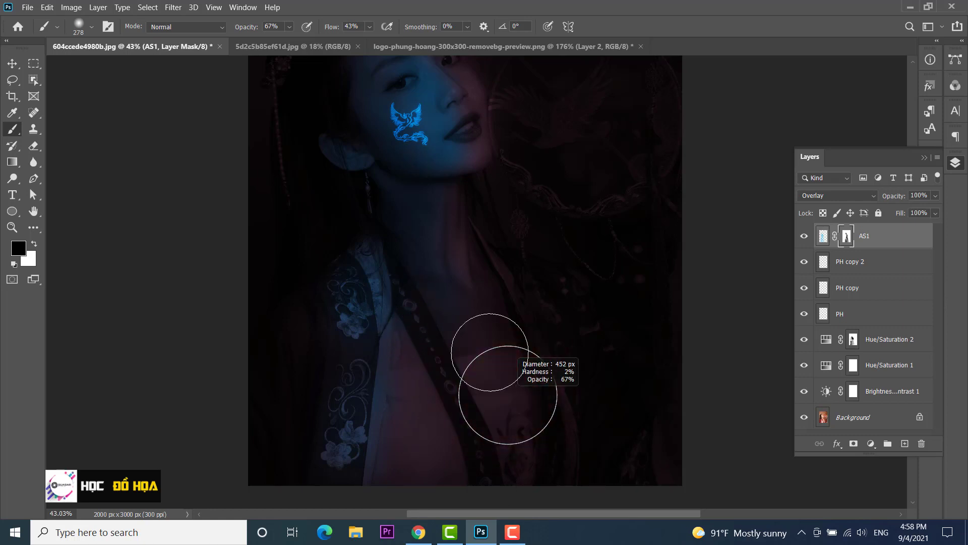
Mask the edges at 25% brush strength, then target AS1's image thumbnail.
scroll(565, 357, down, 2)
scroll(555, 348, down, 1)
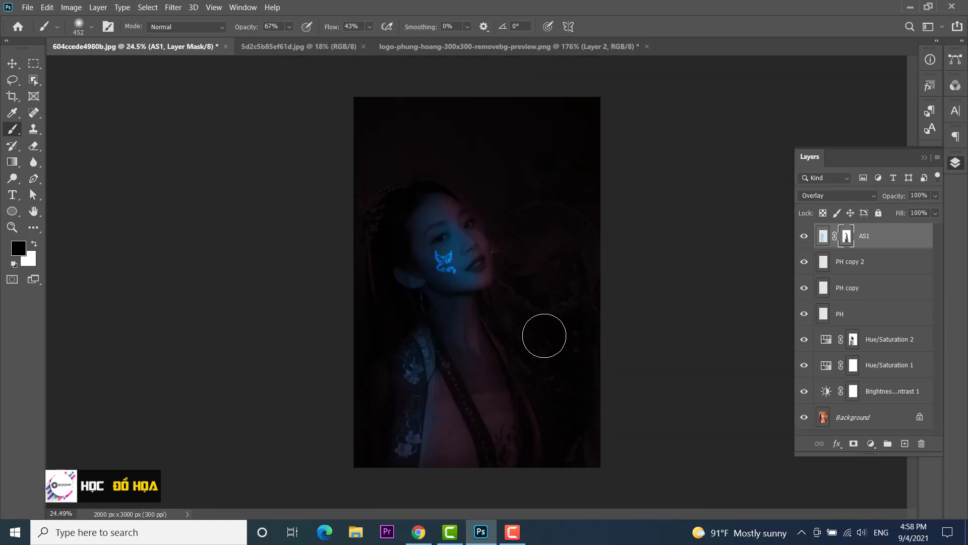
scroll(524, 373, up, 2)
scroll(444, 358, up, 2)
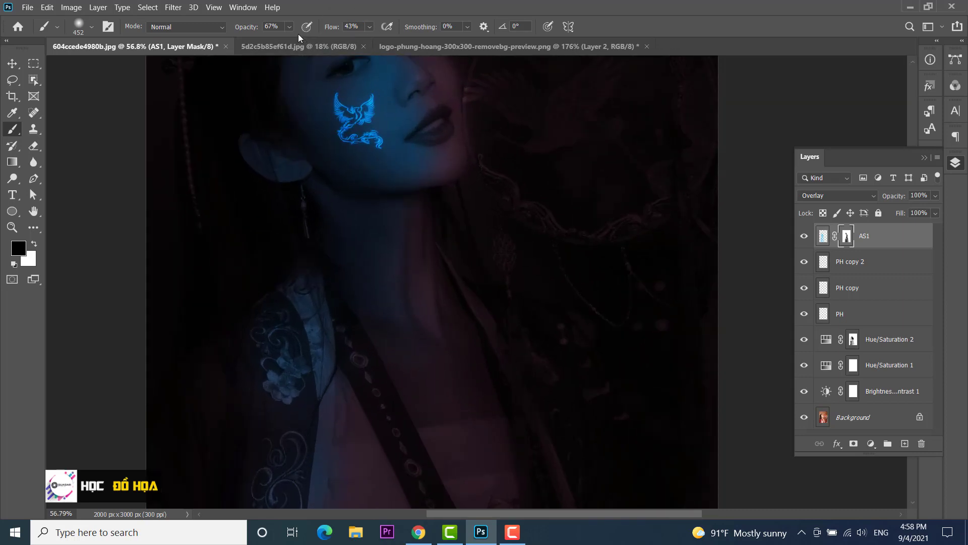
drag(281, 43, 273, 41)
alt+scroll(549, 341, down, 3)
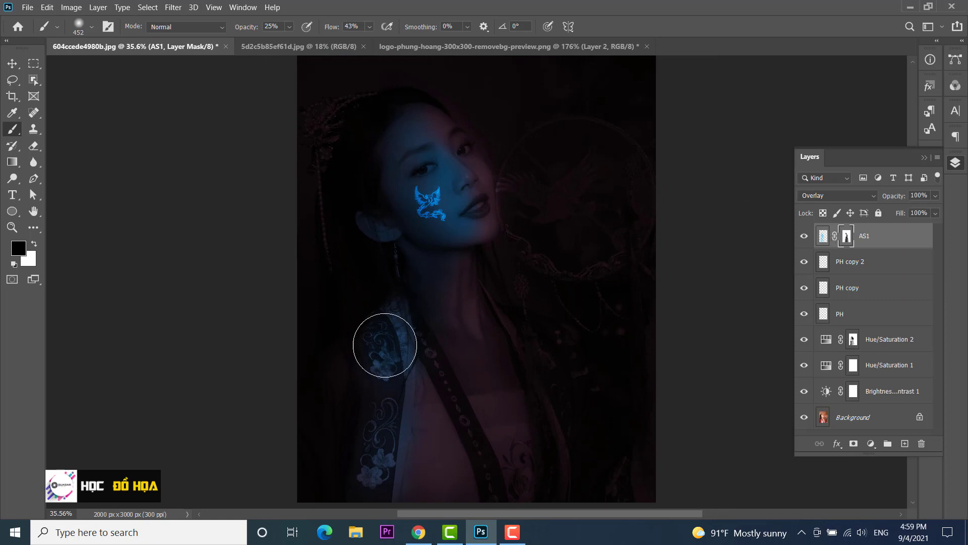
alt+scroll(342, 230, up, 3)
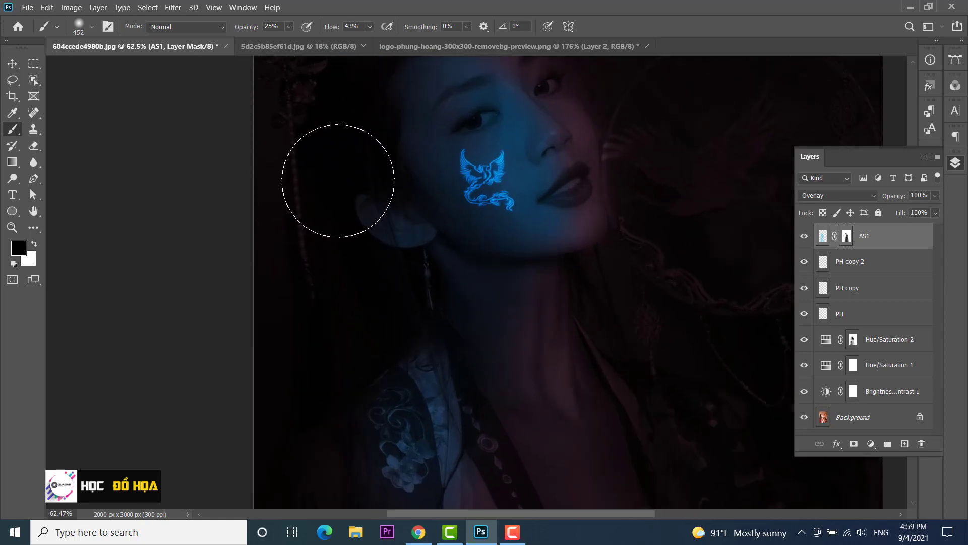
drag(464, 141, 460, 253)
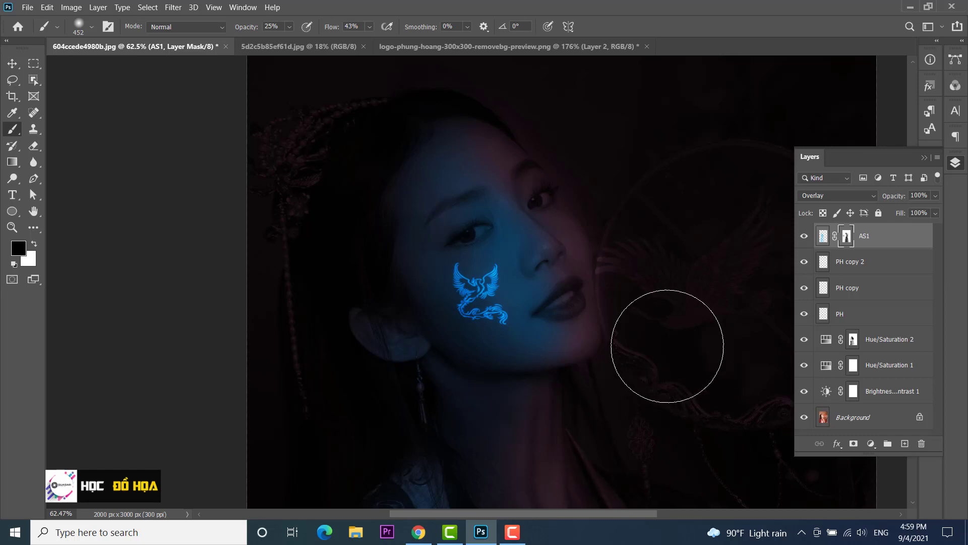
drag(652, 354, 670, 210)
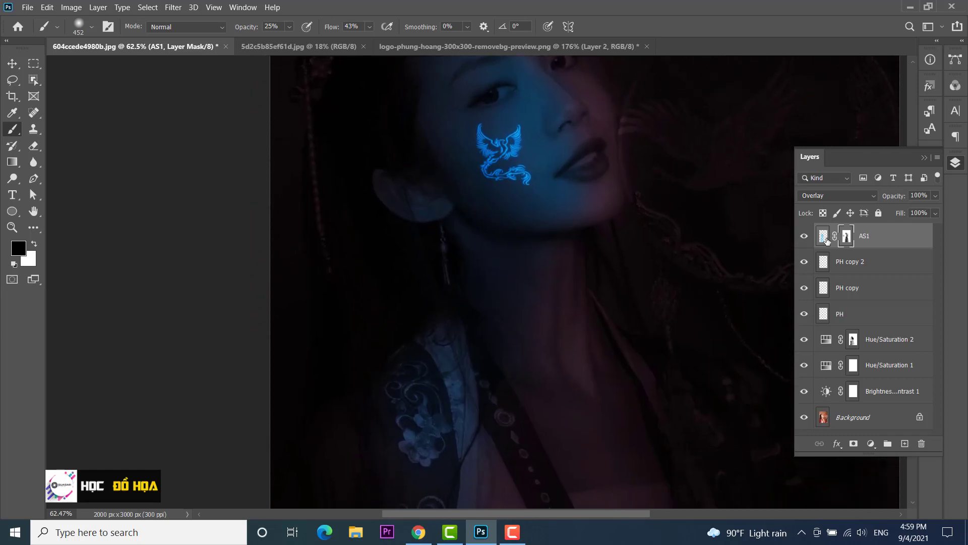
click(824, 237)
scroll(504, 327, down, 5)
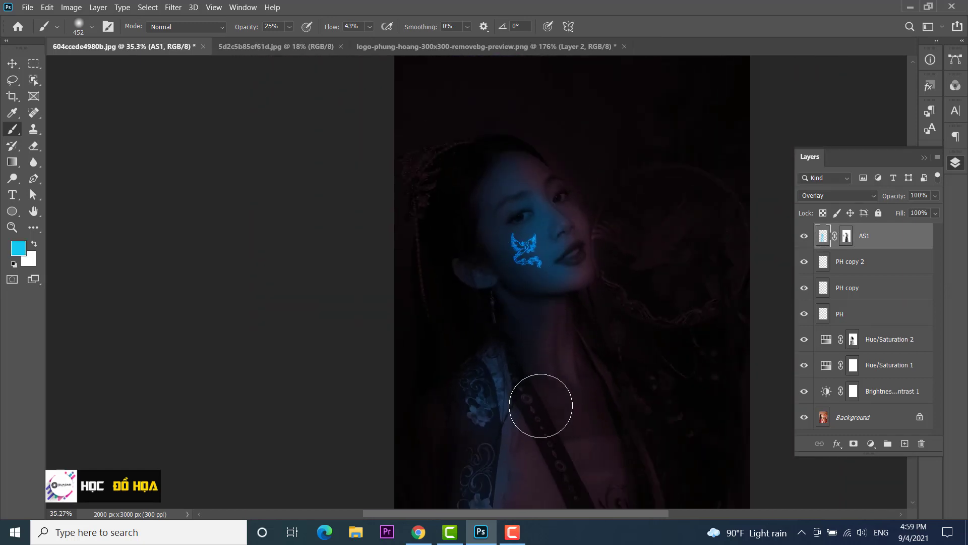
Target the AS1 mask with the brush at 17% opacity for the chest and lower garment.
scroll(540, 405, up, 3)
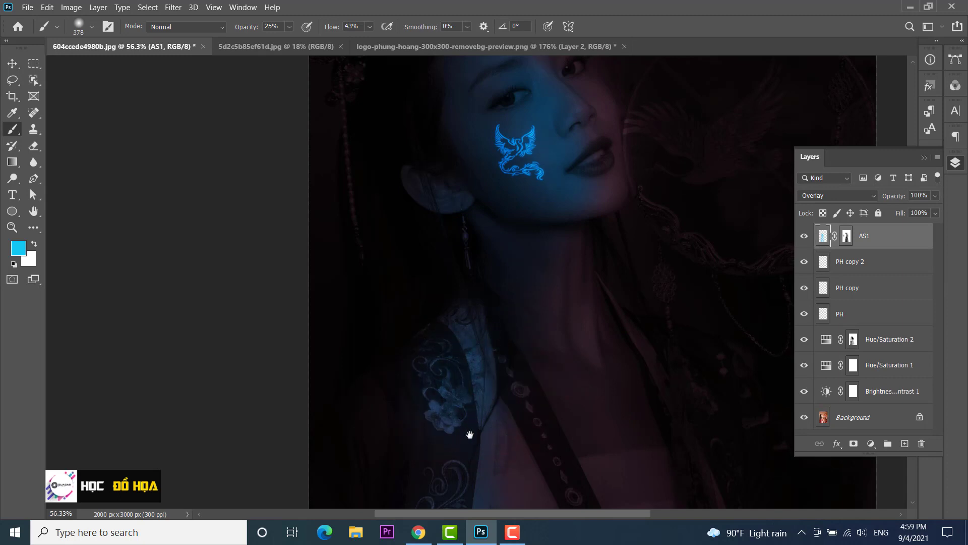
drag(470, 435, 454, 249)
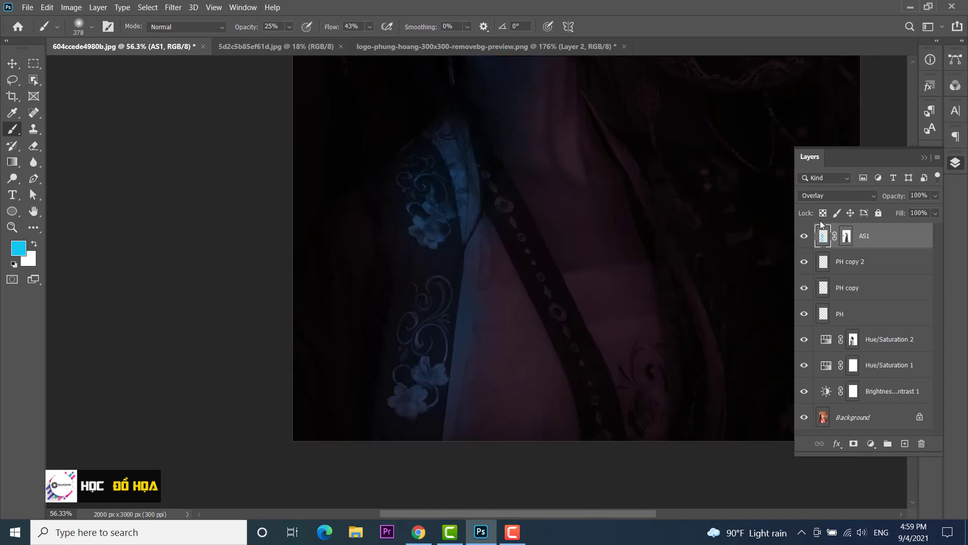
click(846, 236)
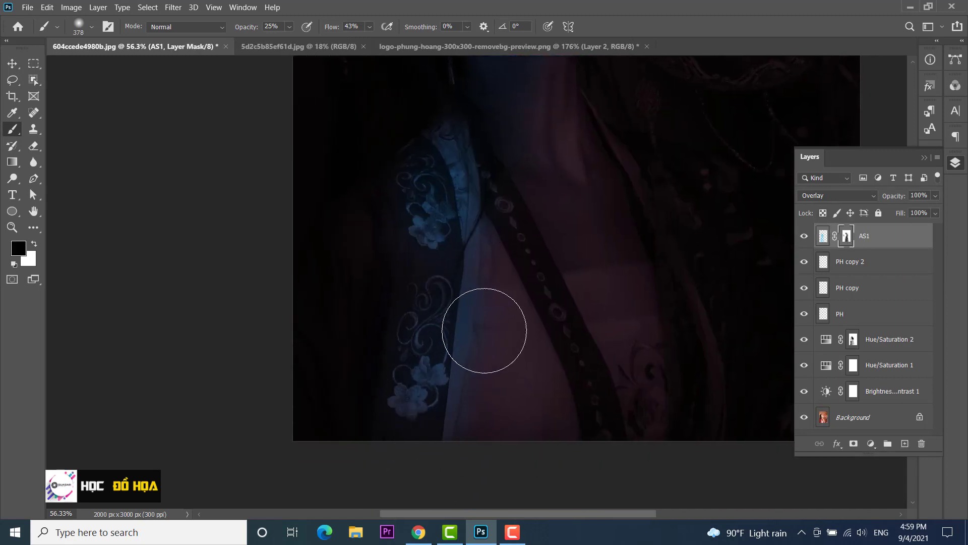
click(291, 28)
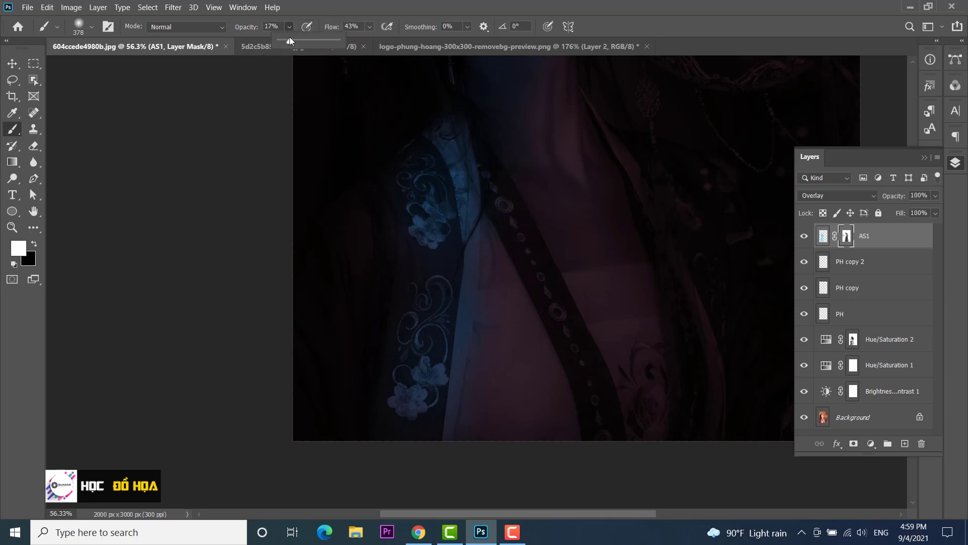
click(474, 288)
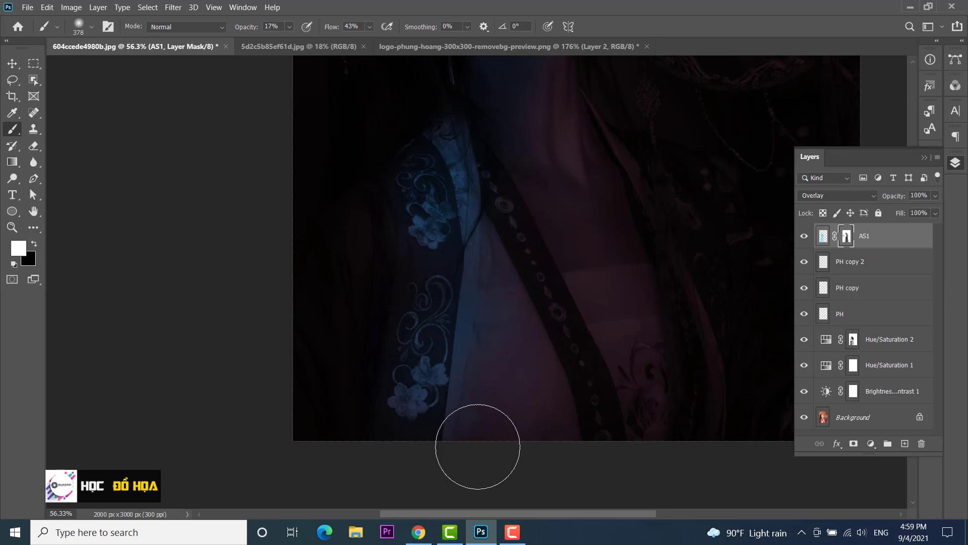
scroll(573, 220, down, 3)
mouse_move(596, 175)
mouse_down()
mouse_move(544, 309)
mouse_move(465, 324)
mouse_up()
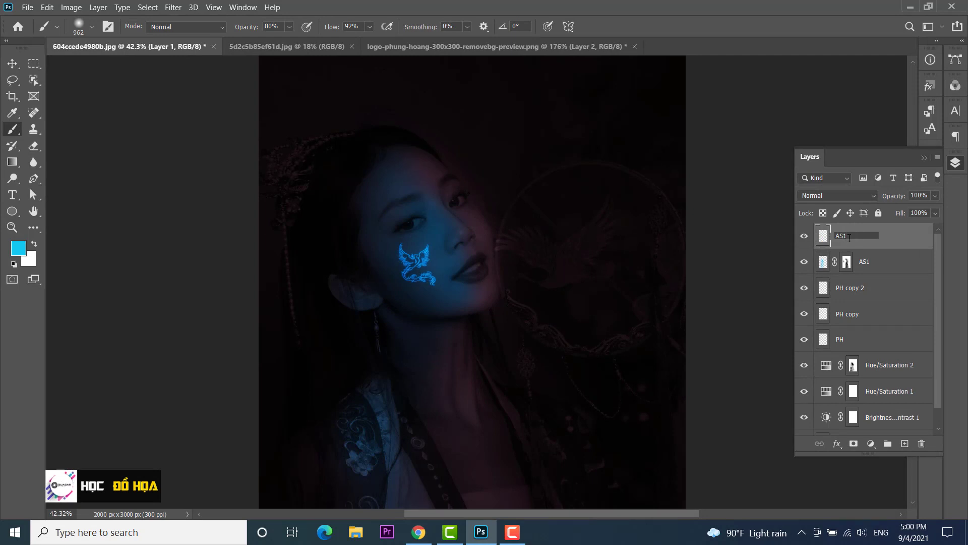
text(2)
Name the new layer AS2, set it to Color Dodge, with a ~913 px brush at 50% flow and 40% opacity.
key(Return)
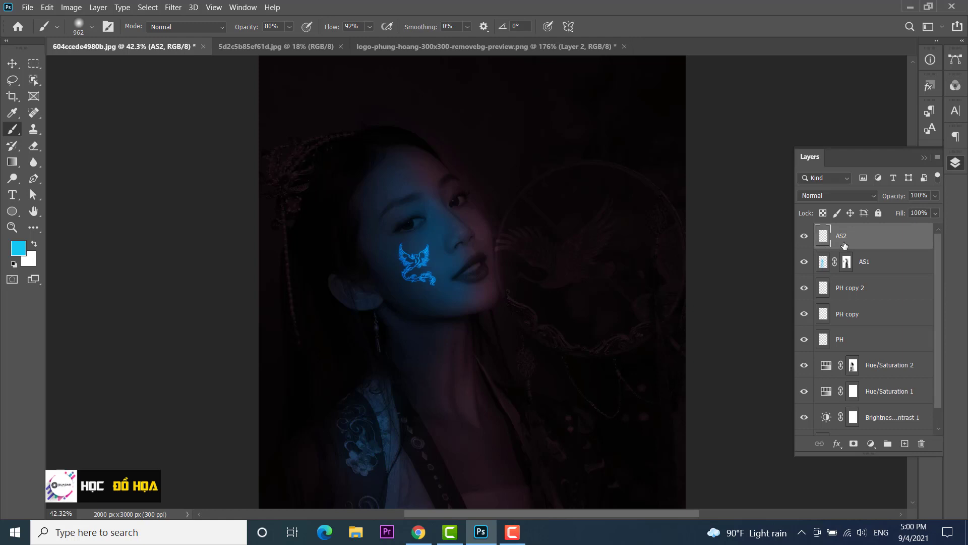
alt+right_click(420, 267)
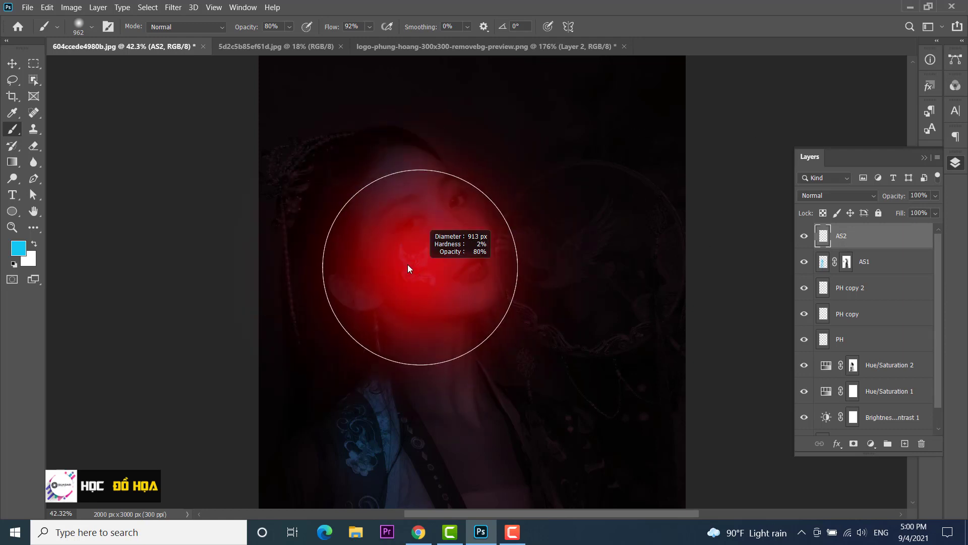
click(836, 196)
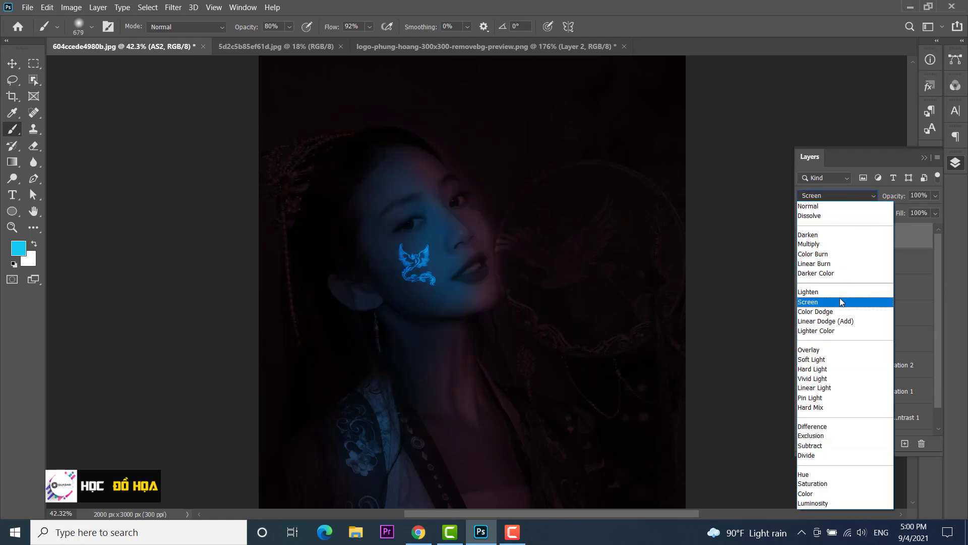
click(839, 309)
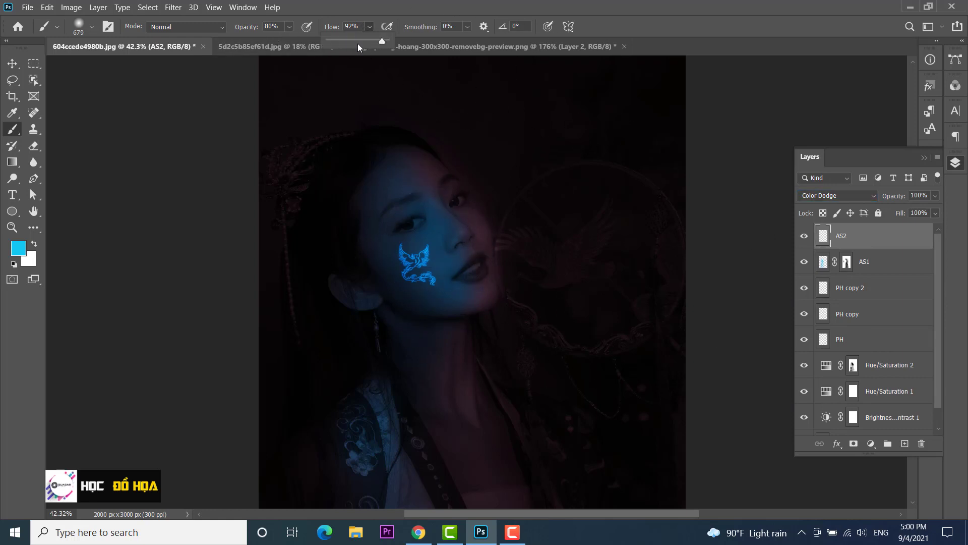
click(358, 42)
click(289, 27)
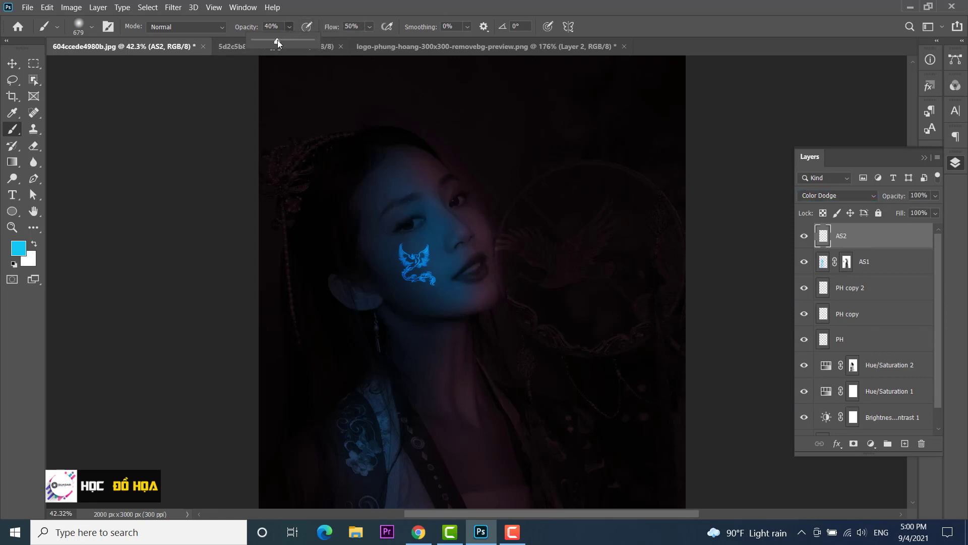
Paint cyan glow over the cheek, eye, nose and brow with a ~348 px brush.
scroll(404, 242, up, 5)
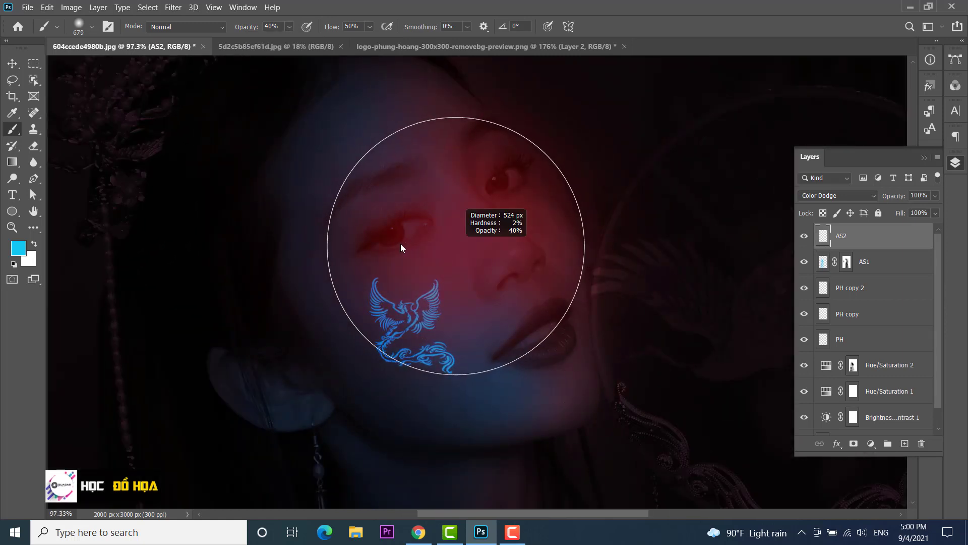
click(444, 335)
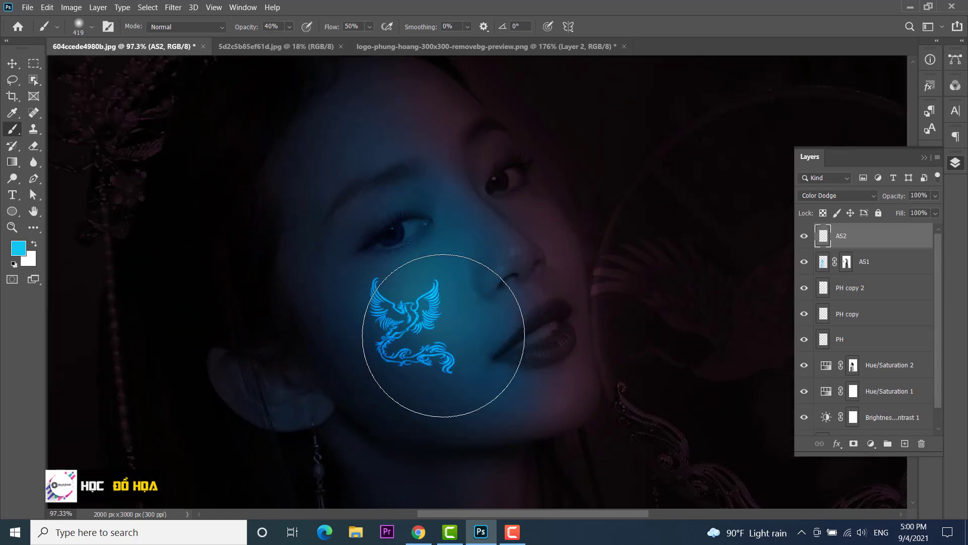
drag(443, 336, 428, 361)
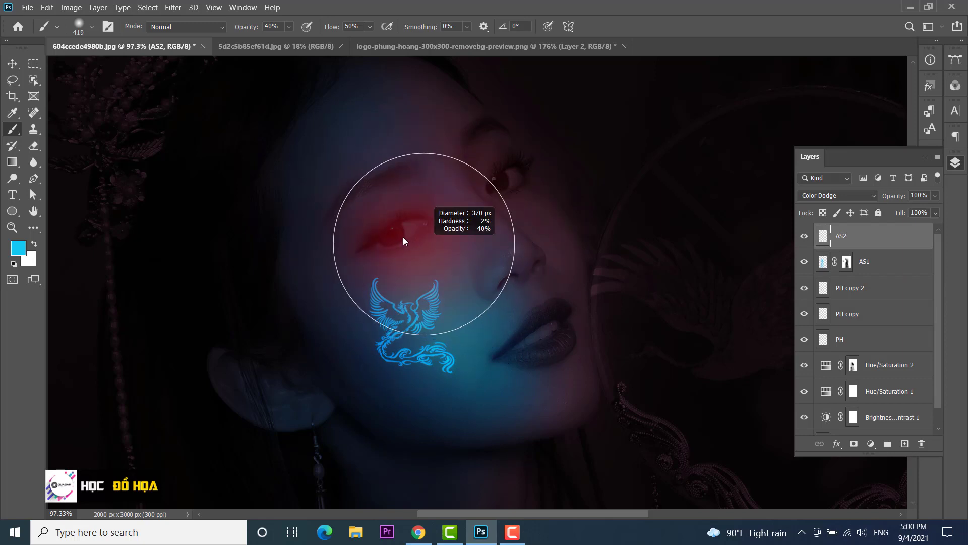
drag(403, 240, 393, 240)
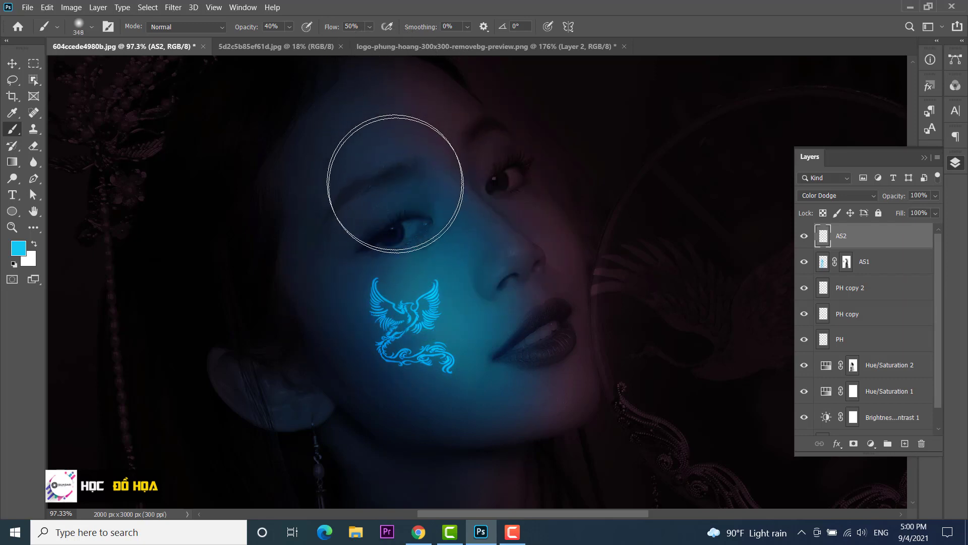
drag(395, 184, 363, 190)
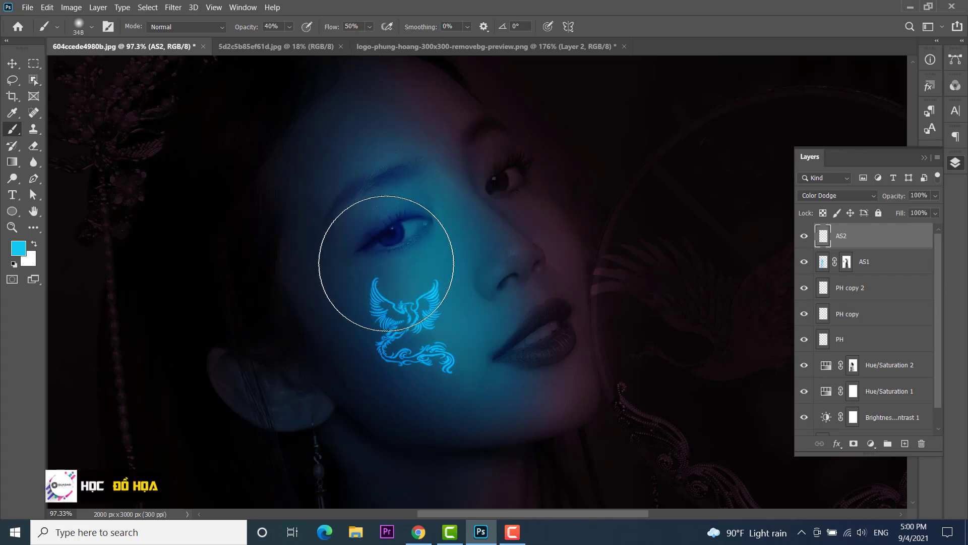
mouse_move(387, 262)
mouse_down()
mouse_move(454, 335)
mouse_move(434, 331)
mouse_up()
scroll(479, 303, up, 2)
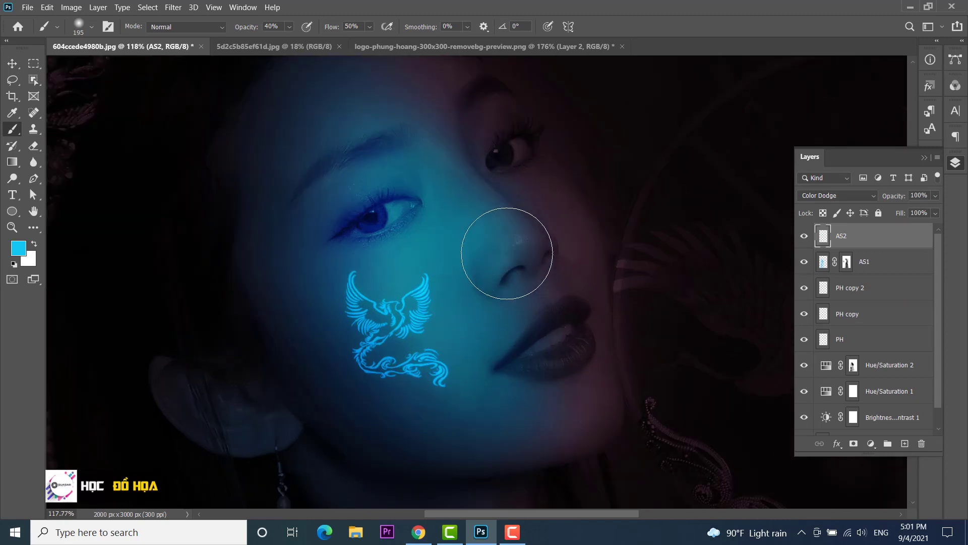
mouse_move(507, 253)
mouse_down()
mouse_move(465, 191)
mouse_move(403, 145)
mouse_up()
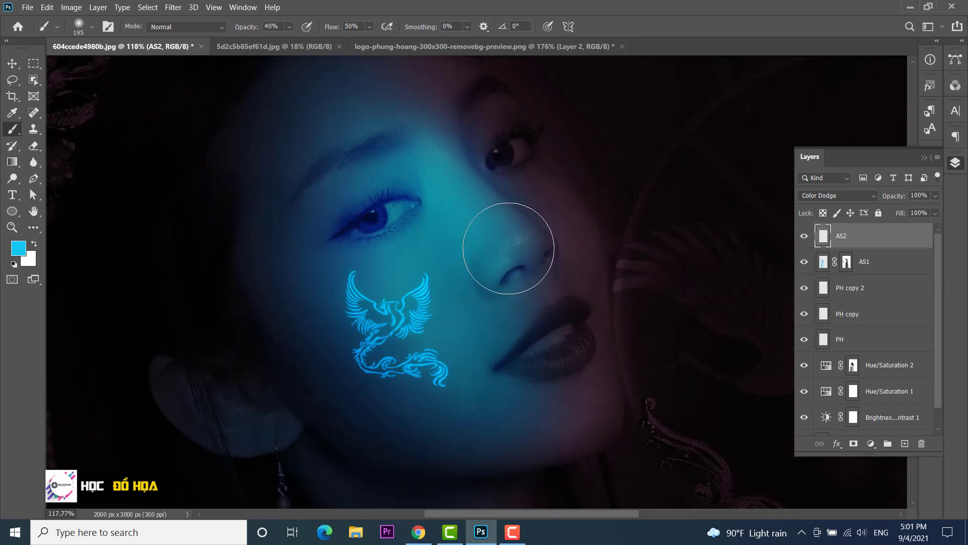
Lower the AS2 layer opacity to 74%.
scroll(508, 248, down, 2)
scroll(523, 270, down, 2)
scroll(538, 307, down, 1)
scroll(551, 352, down, 1)
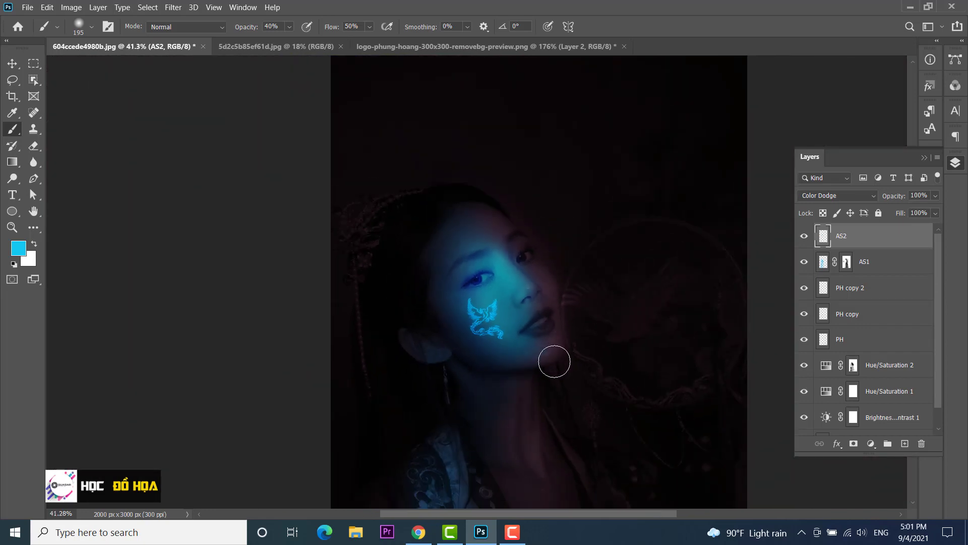
scroll(524, 352, up, 3)
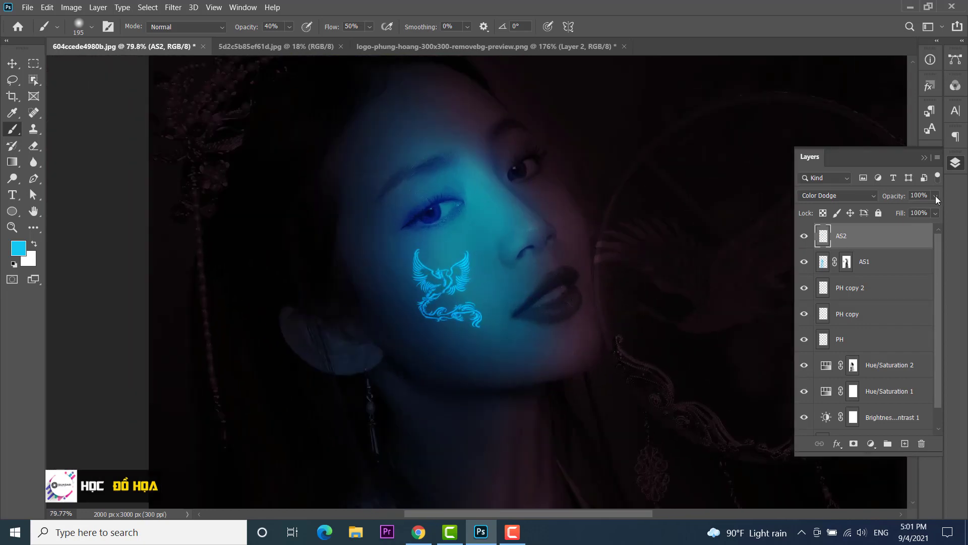
click(935, 195)
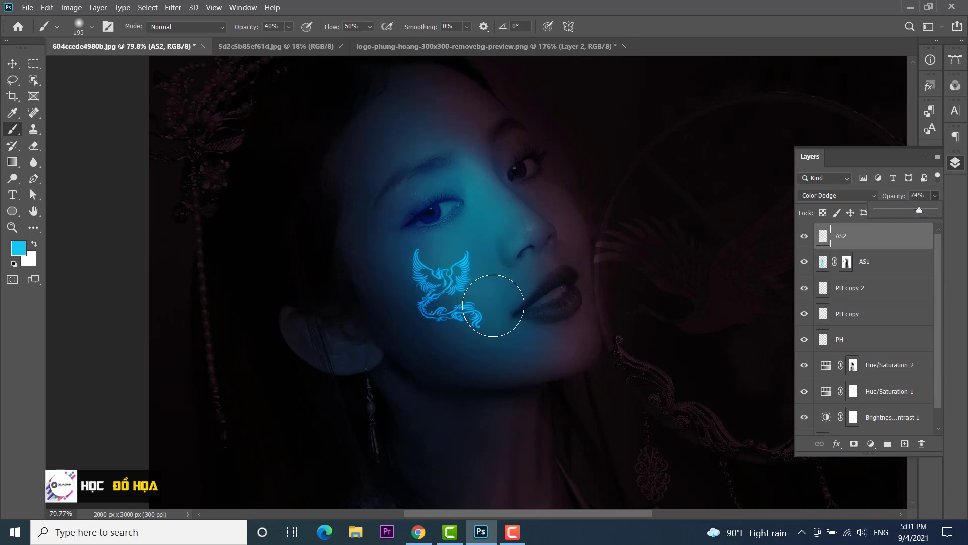
mouse_move(526, 298)
mouse_down()
mouse_move(541, 296)
mouse_move(533, 212)
mouse_move(552, 179)
mouse_up()
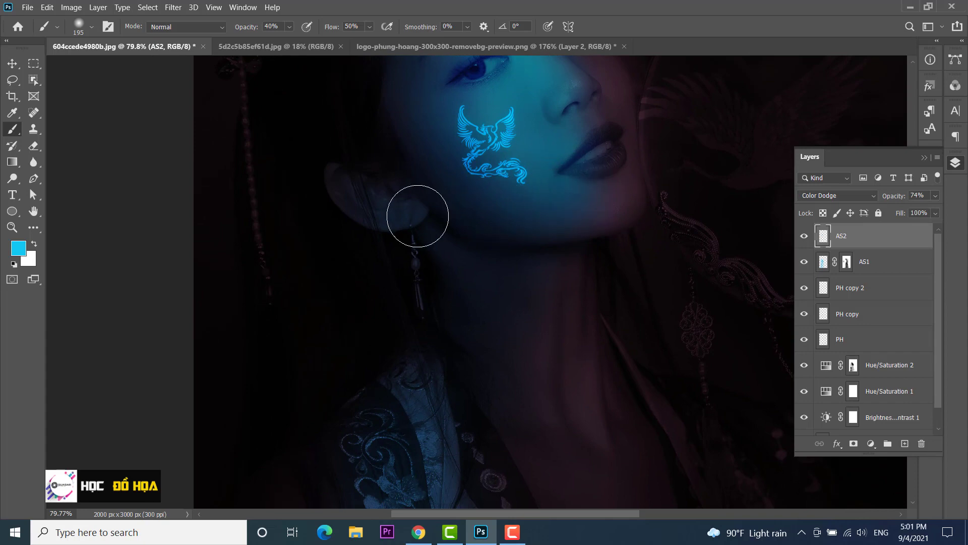
Paint cyan over the ear, shoulder embroidery and robe with a ~390 px brush, undoing the stray robe stroke.
drag(405, 213, 406, 211)
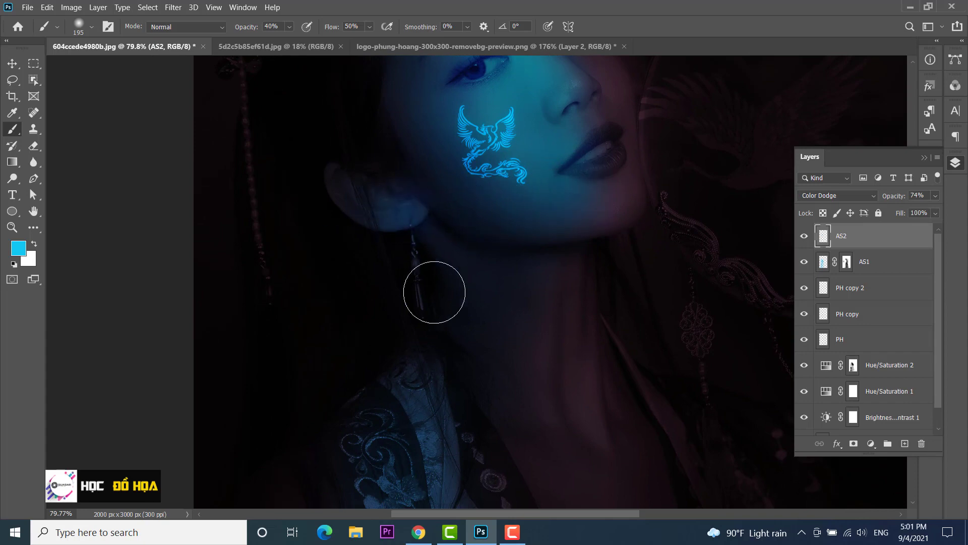
drag(443, 368, 456, 242)
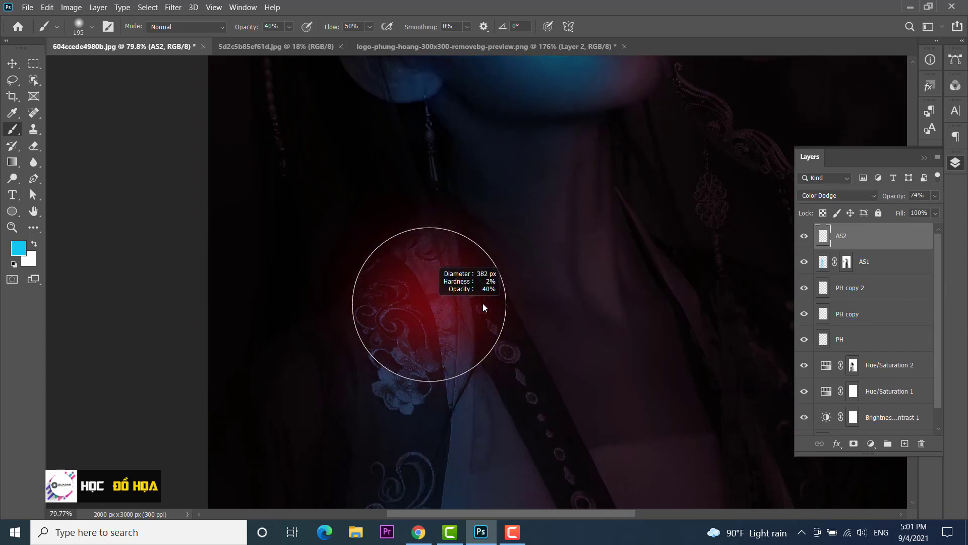
mouse_move(429, 298)
mouse_down()
mouse_move(410, 372)
mouse_move(435, 172)
mouse_up()
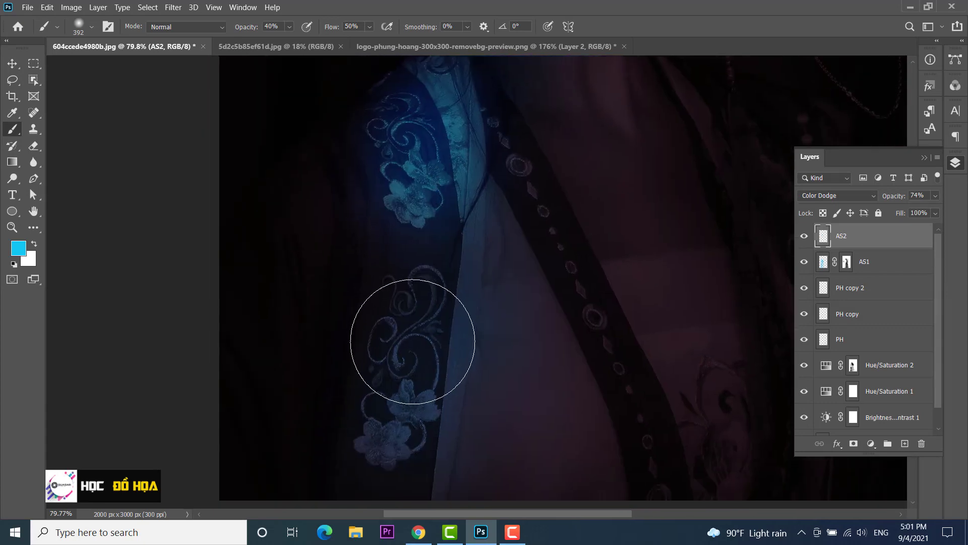
drag(458, 350, 464, 252)
scroll(464, 252, down, 2)
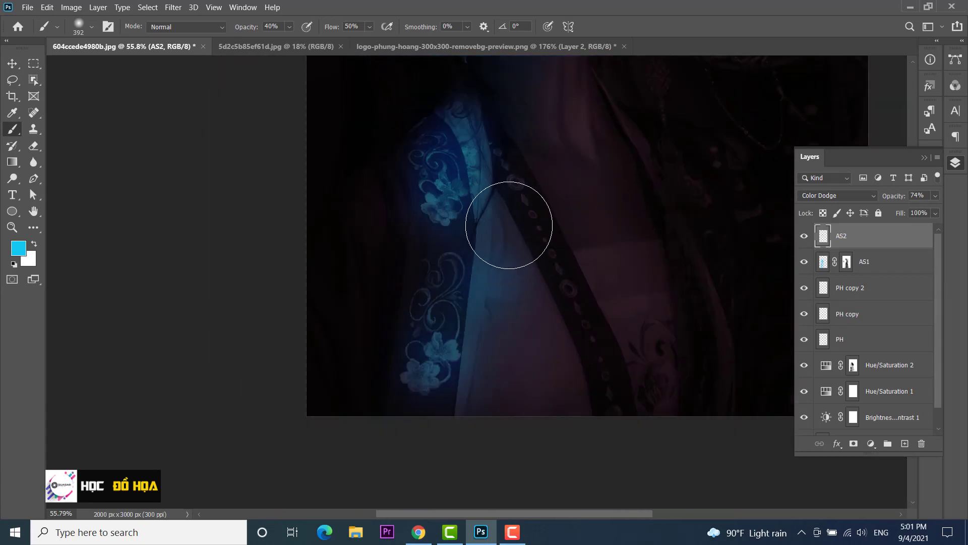
scroll(475, 223, down, 2)
scroll(504, 219, down, 1)
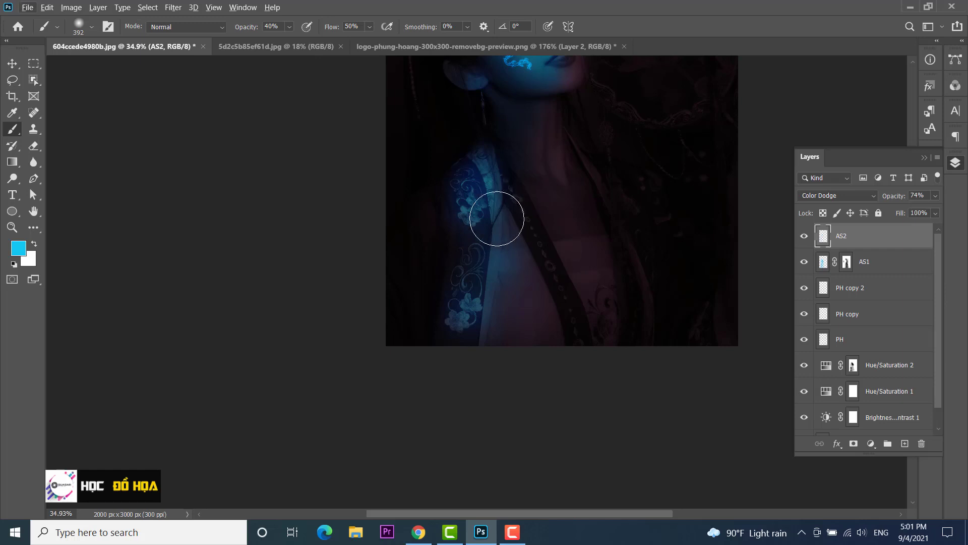
mouse_move(496, 219)
mouse_down()
mouse_move(471, 271)
mouse_move(463, 341)
mouse_up()
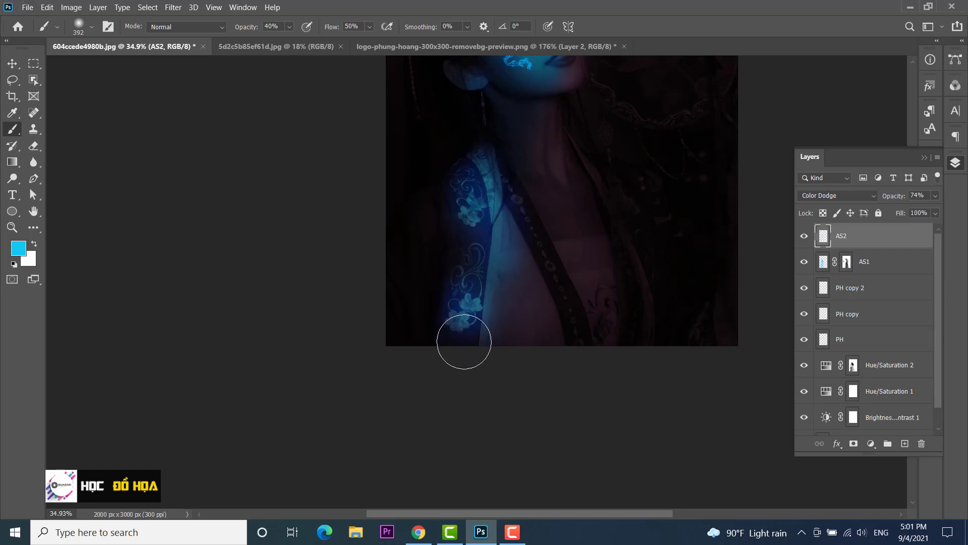
key(ctrl+z)
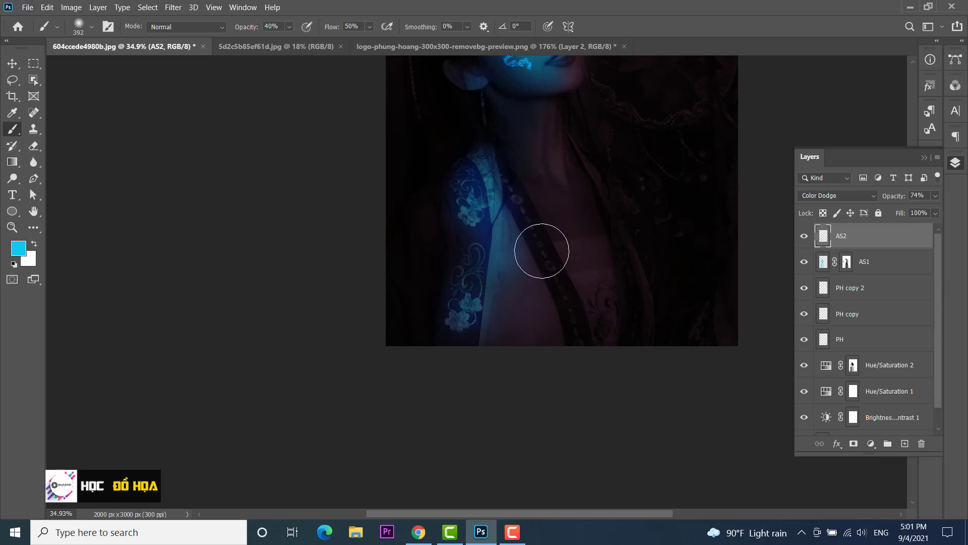
Brighten the lower robe with a larger brush and bring the phoenix face back into view.
scroll(541, 251, up, 2)
scroll(530, 244, down, 1)
drag(499, 260, 475, 275)
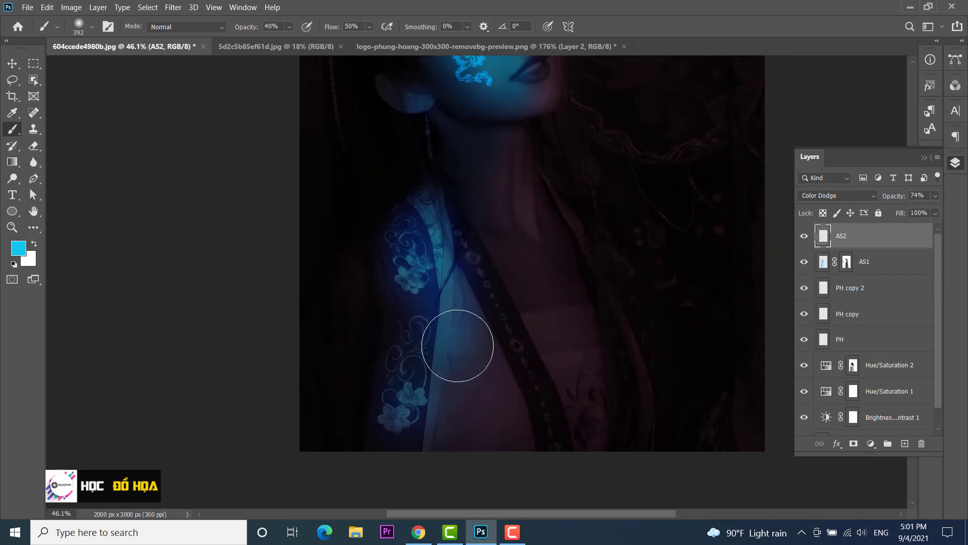
drag(449, 378, 493, 453)
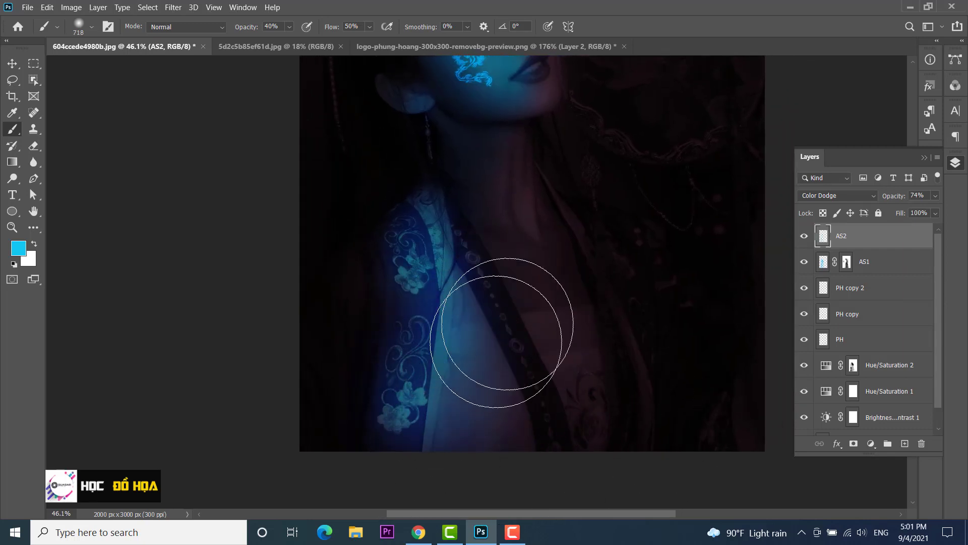
scroll(557, 300, down, 3)
scroll(475, 363, up, 2)
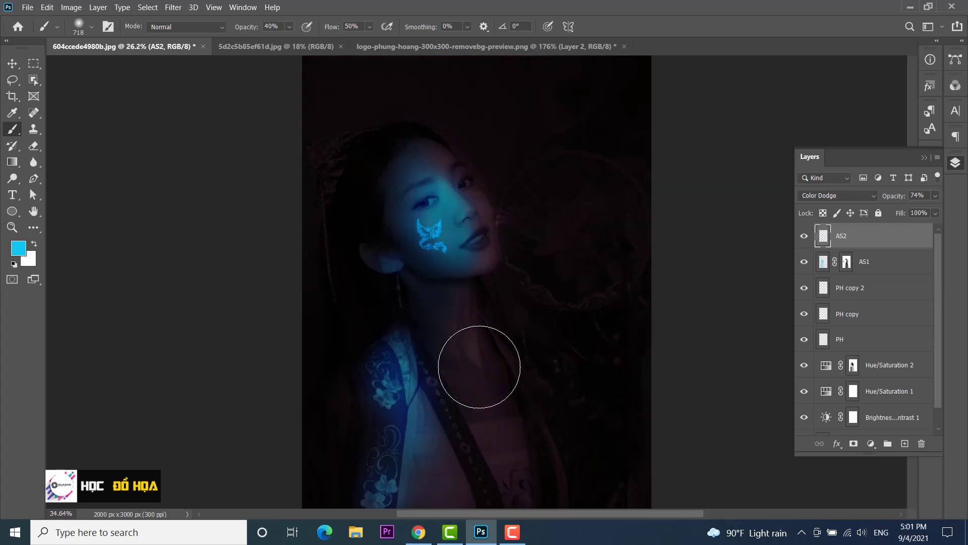
scroll(465, 378, up, 1)
drag(465, 378, 451, 269)
scroll(414, 352, up, 2)
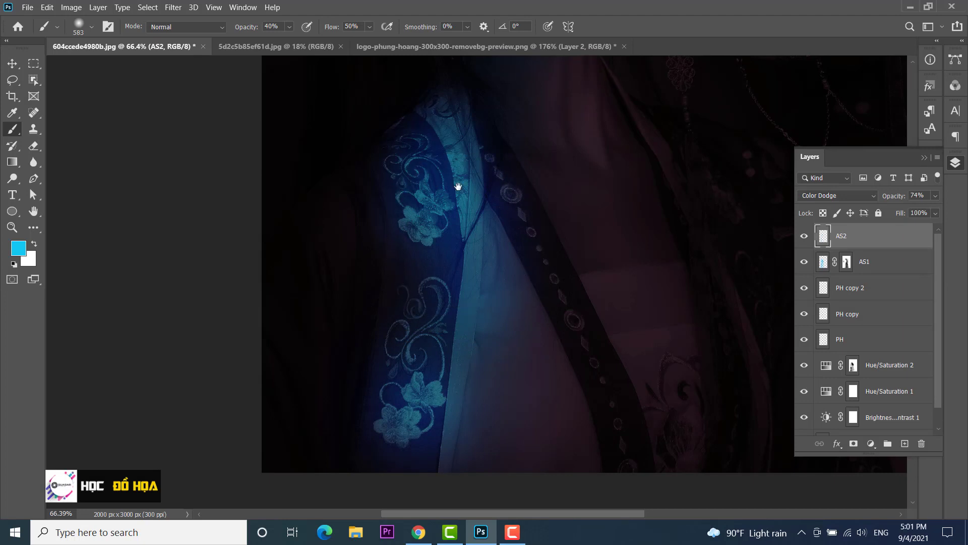
drag(458, 188, 428, 386)
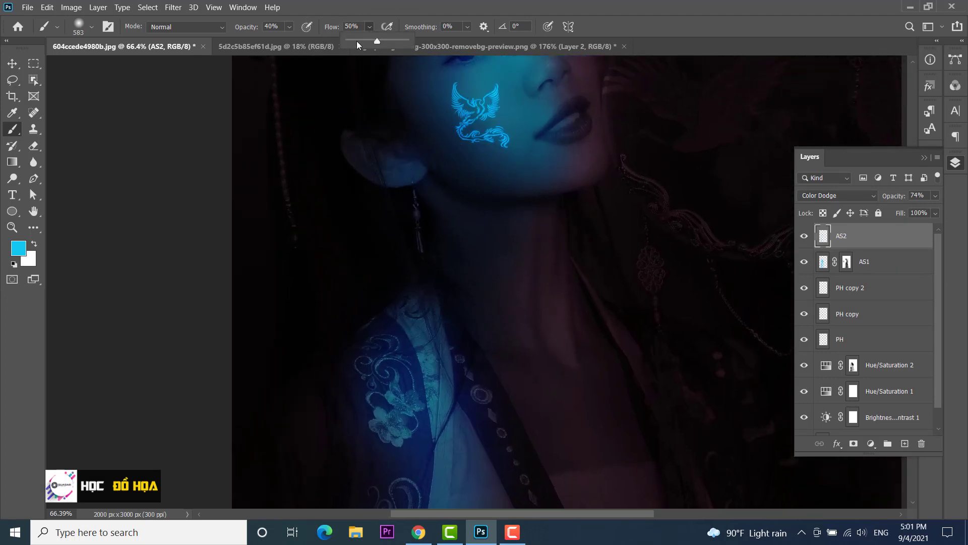
At 22% brush flow, paint cyan light over the brow and temple.
click(359, 41)
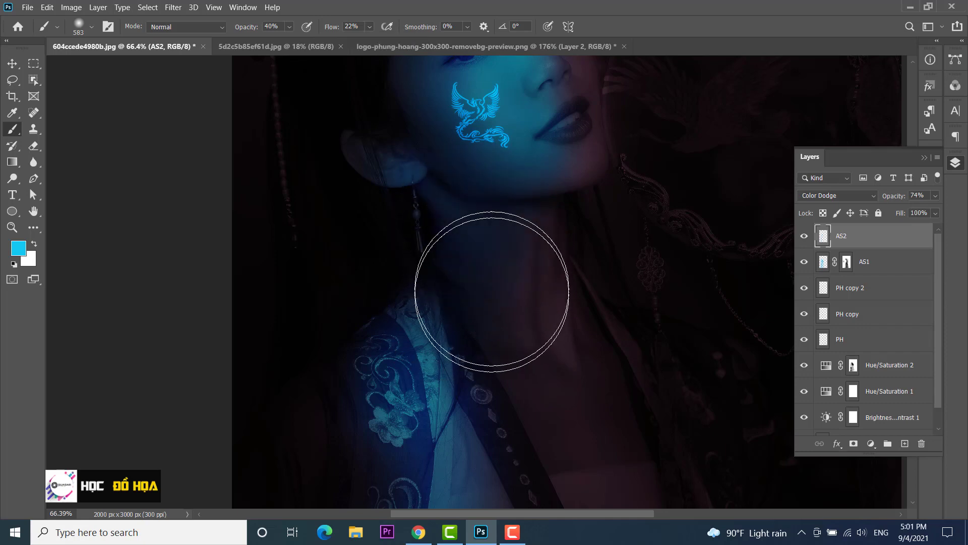
drag(560, 239, 548, 418)
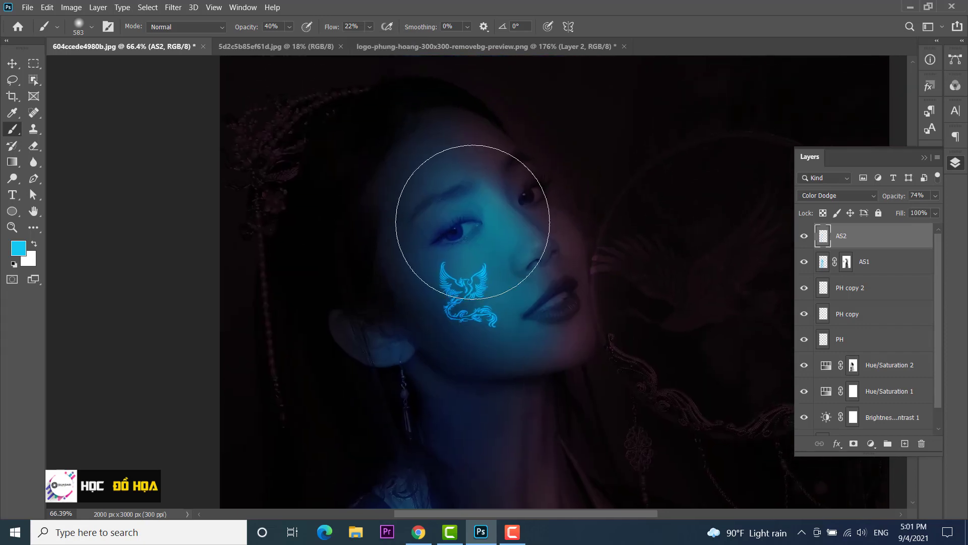
scroll(472, 222, up, 2)
scroll(454, 162, up, 2)
scroll(461, 177, up, 2)
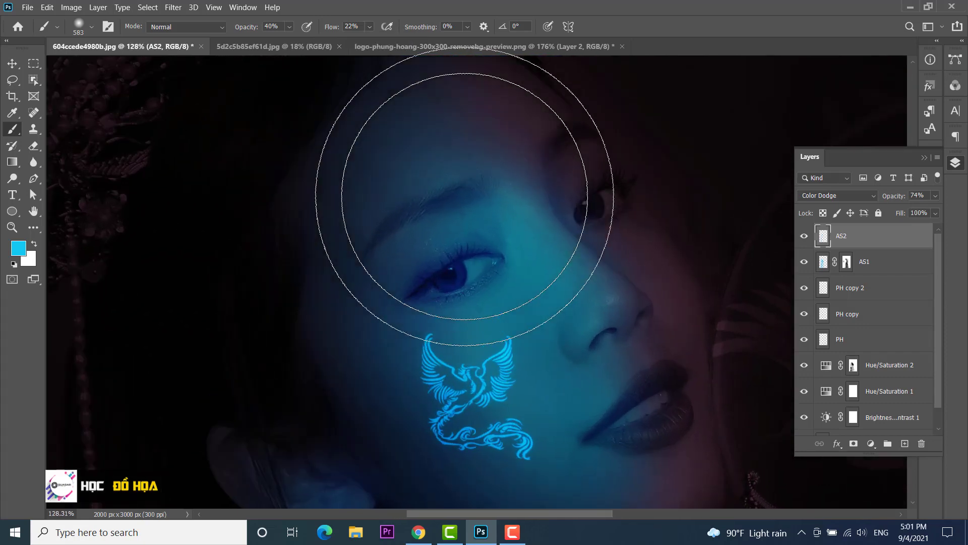
scroll(464, 197, down, 2)
drag(438, 235, 333, 238)
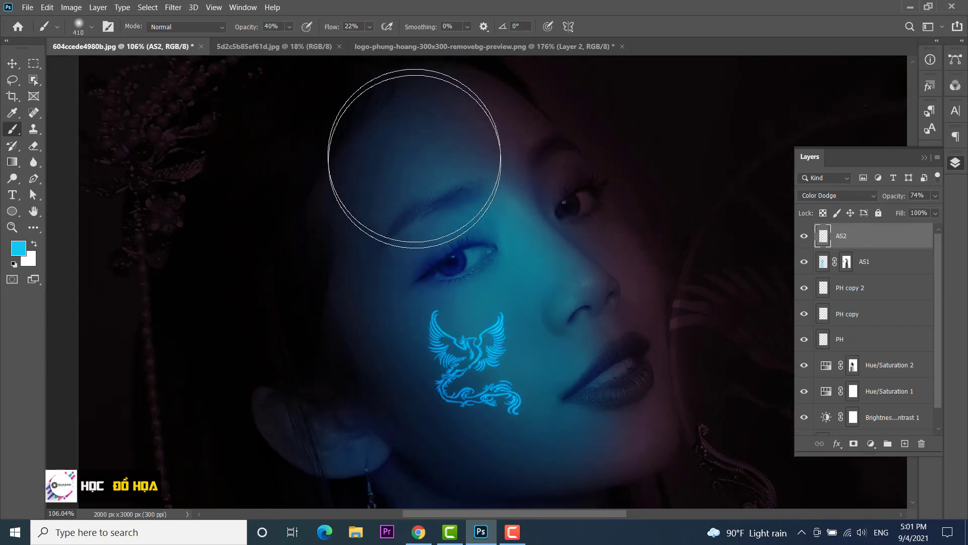
drag(415, 158, 336, 210)
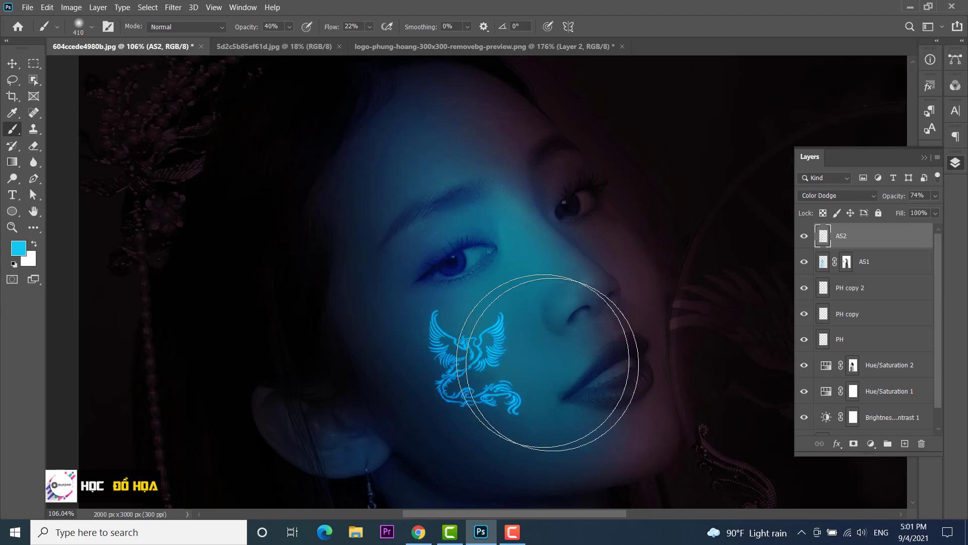
Brighten the nose and under-eye area, then enlarge the brush to about 500 px.
mouse_move(562, 396)
mouse_down()
mouse_move(536, 389)
mouse_move(549, 304)
mouse_move(515, 288)
mouse_up()
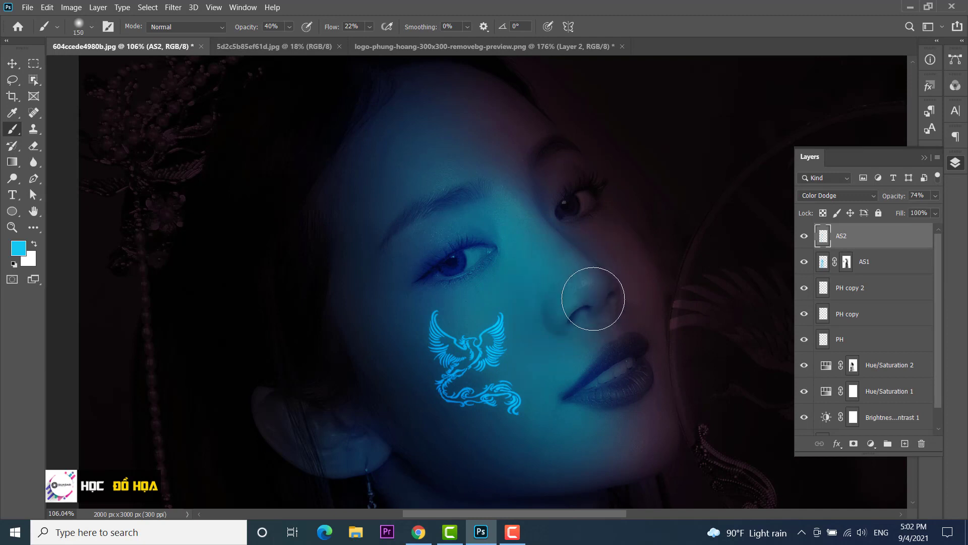
drag(570, 311, 507, 212)
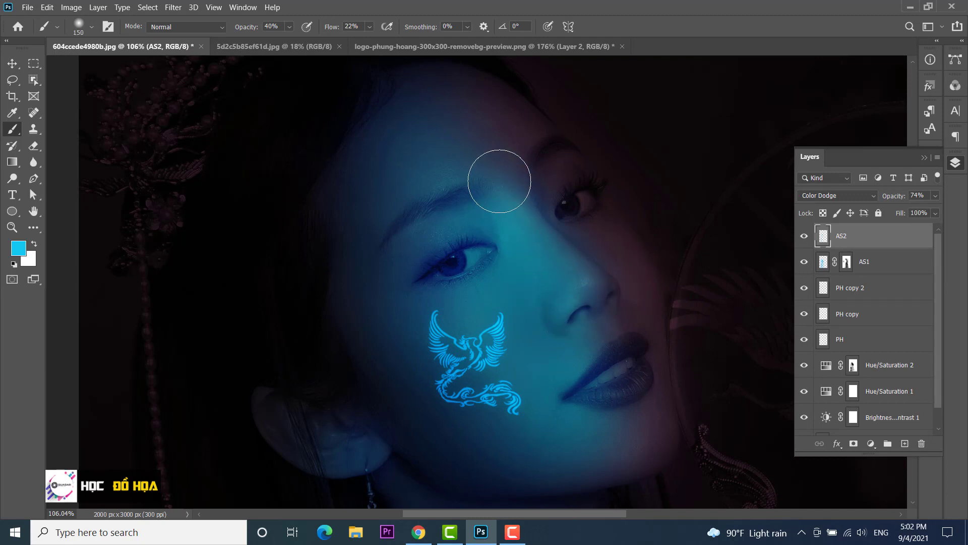
scroll(519, 237, down, 3)
scroll(594, 302, down, 2)
scroll(610, 310, down, 2)
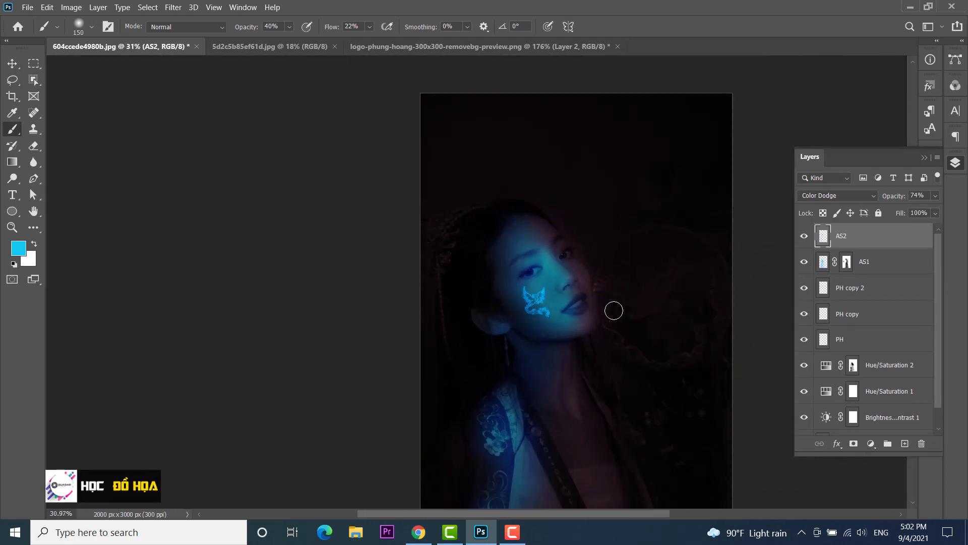
drag(577, 334, 620, 334)
scroll(620, 326, down, 1)
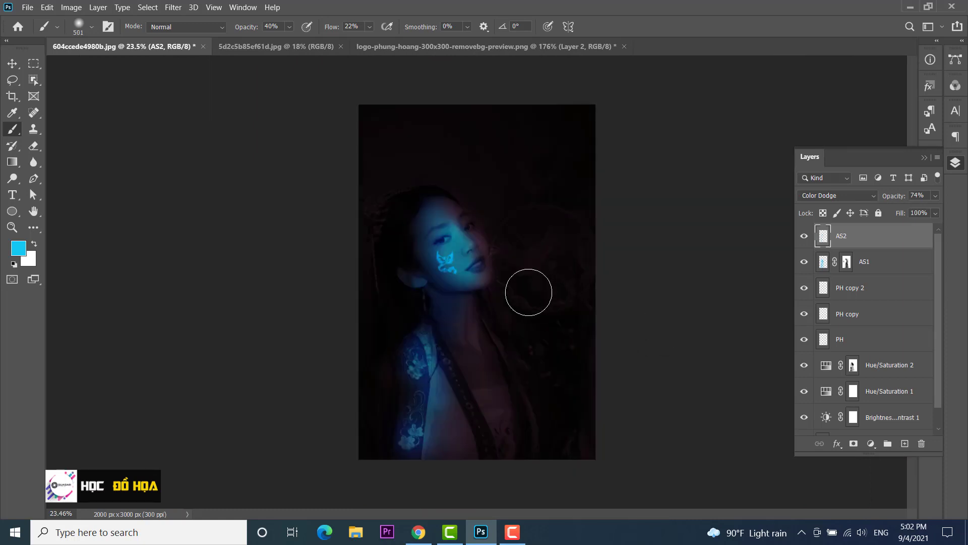
scroll(514, 287, up, 3)
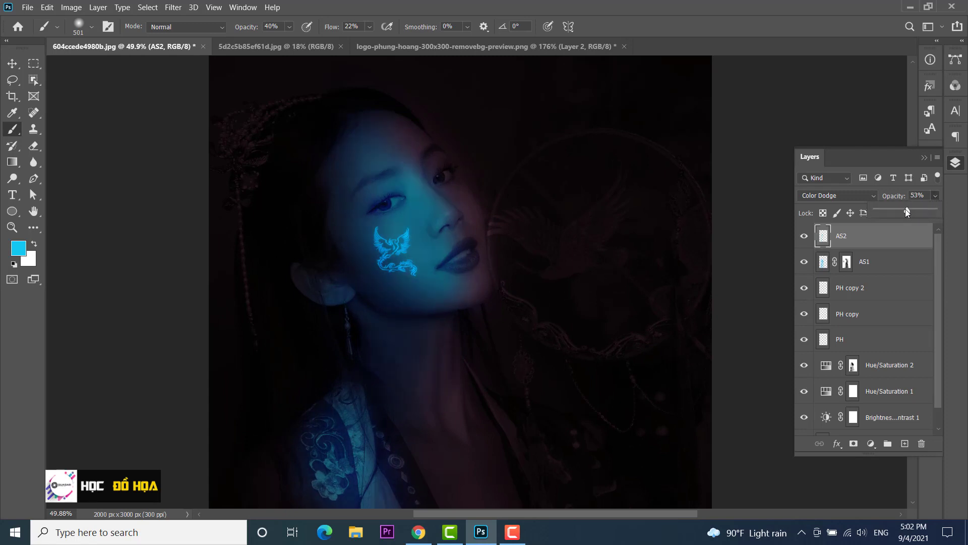
Compare the image with AS2 hidden and shown, and set AS2's opacity to 50%.
drag(905, 209, 909, 211)
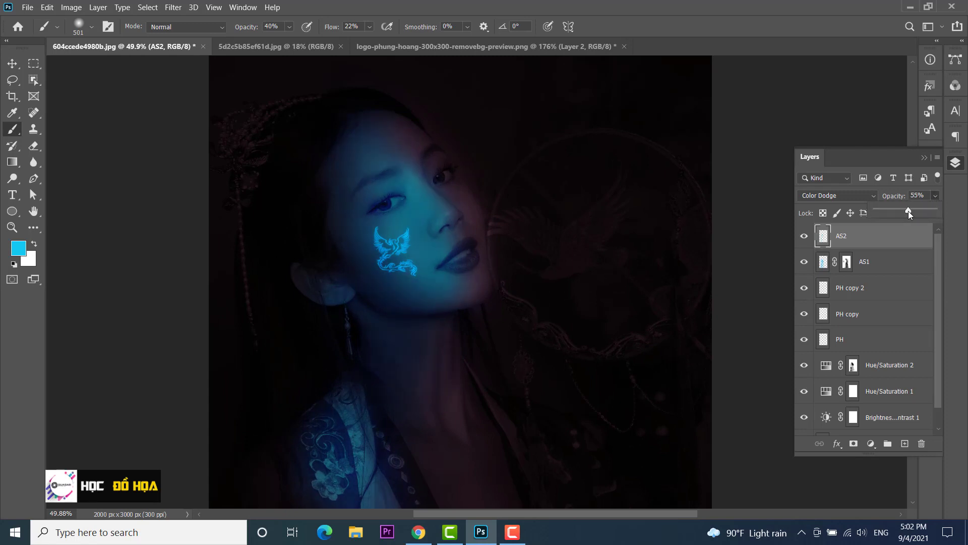
click(805, 237)
click(904, 196)
text(50)
key(Return)
scroll(708, 266, down, 2)
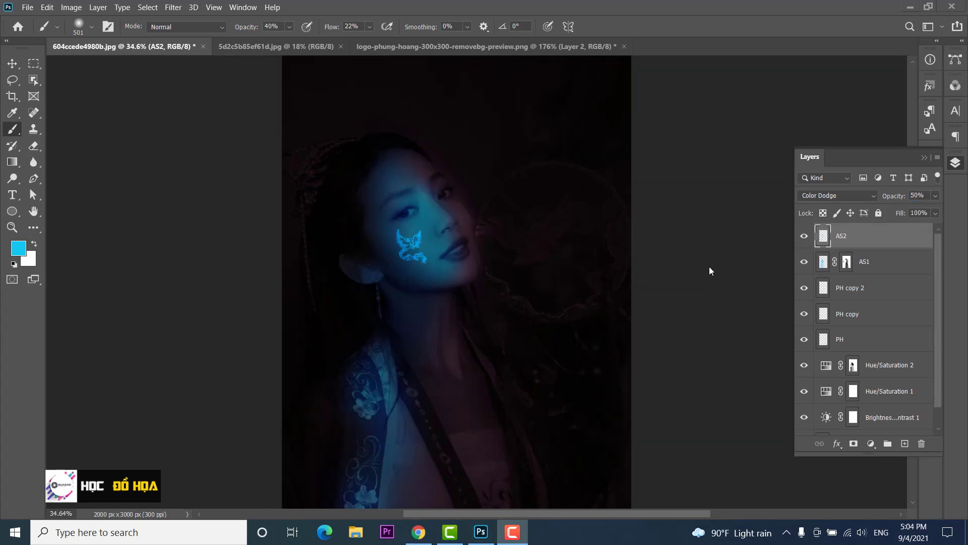
Create layer AS3 above AS2 and pick a purplish magenta as the foreground colour.
click(905, 444)
text(AS3)
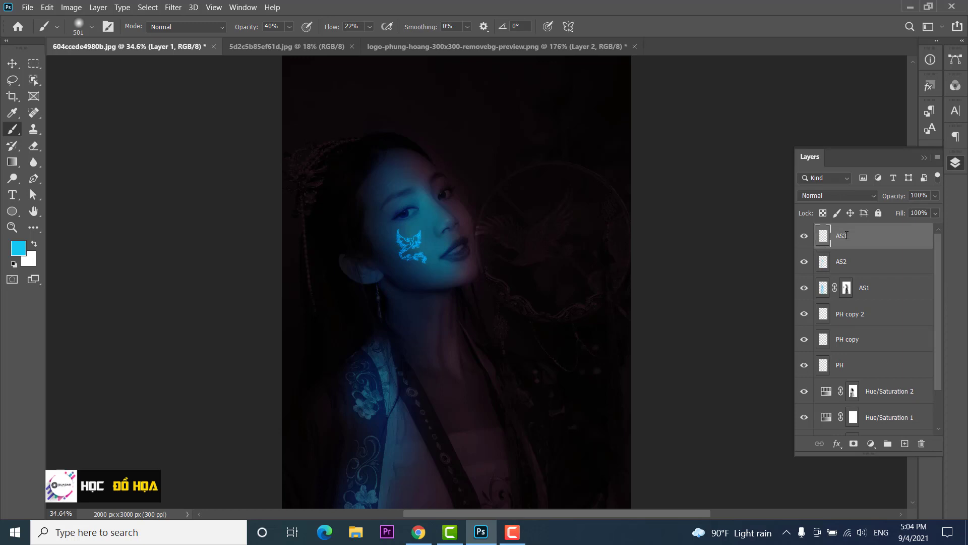
key(Return)
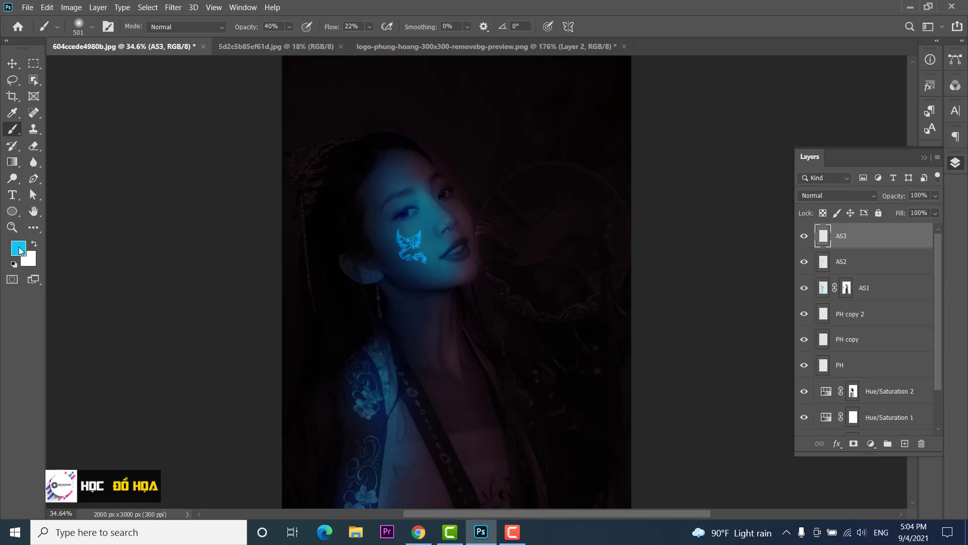
click(19, 248)
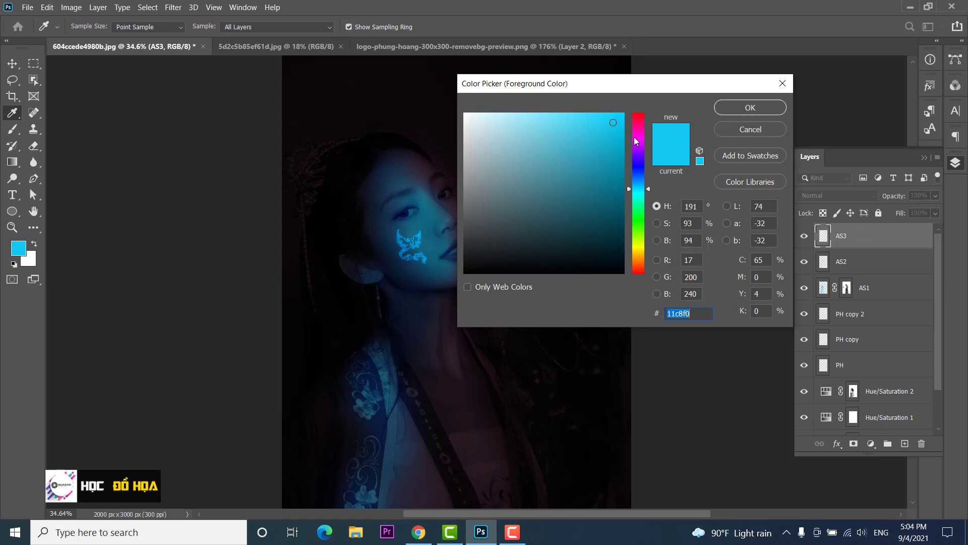
drag(637, 135, 630, 126)
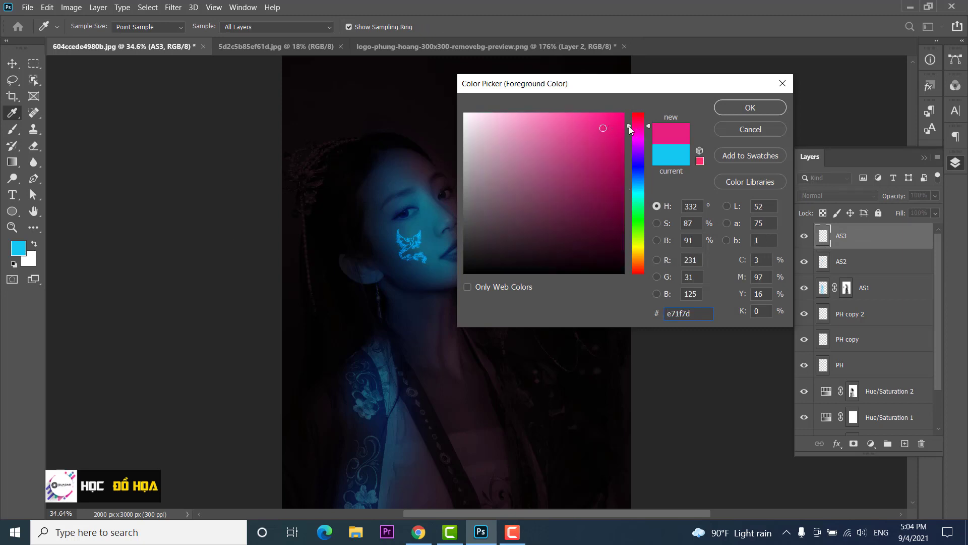
drag(628, 126, 629, 127)
click(636, 264)
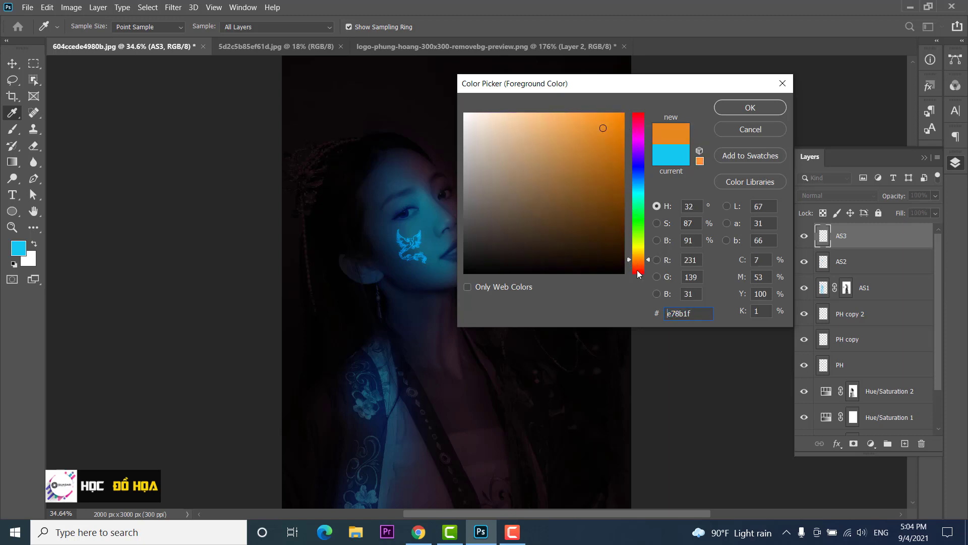
click(641, 129)
click(552, 187)
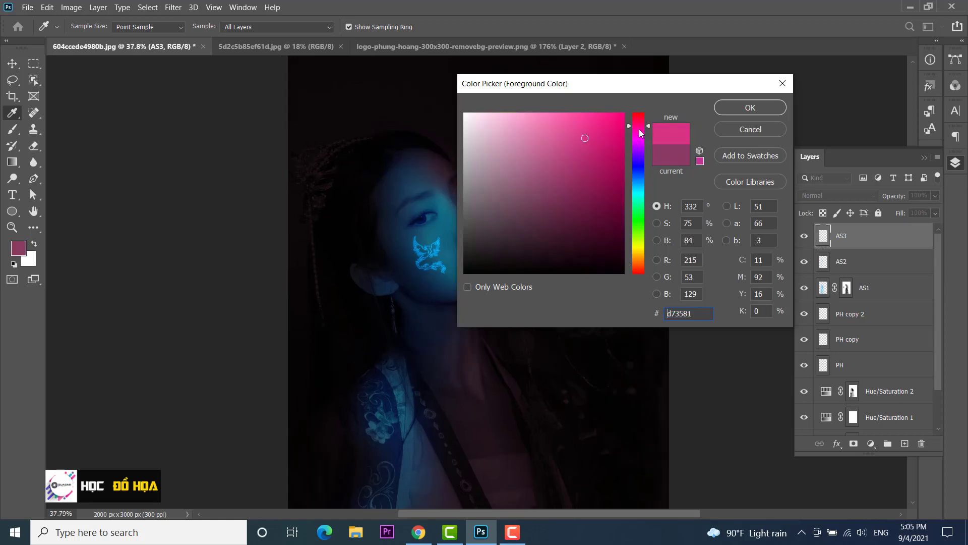
click(639, 133)
click(724, 108)
Set AS3 to Soft Light and paint magenta light over the right side and ornament.
key(b)
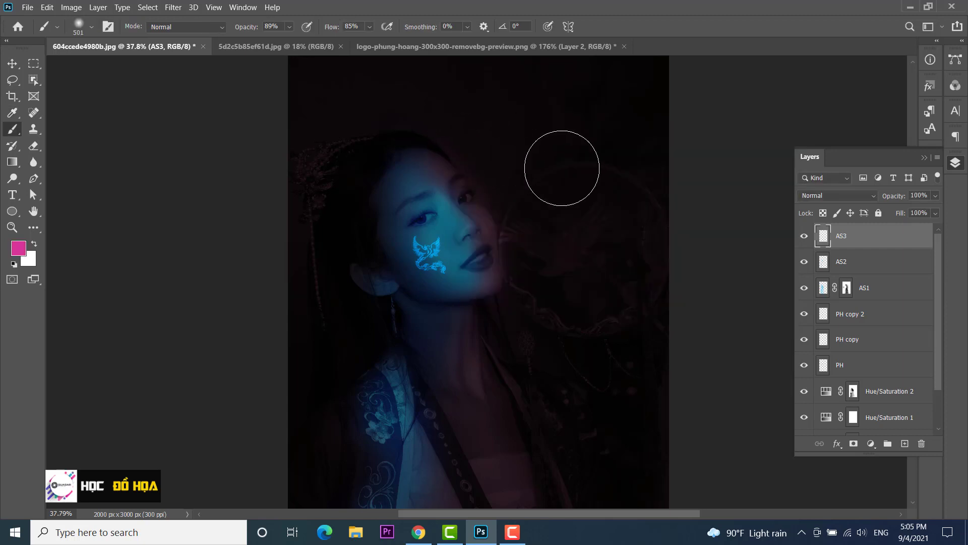
click(551, 180)
click(861, 197)
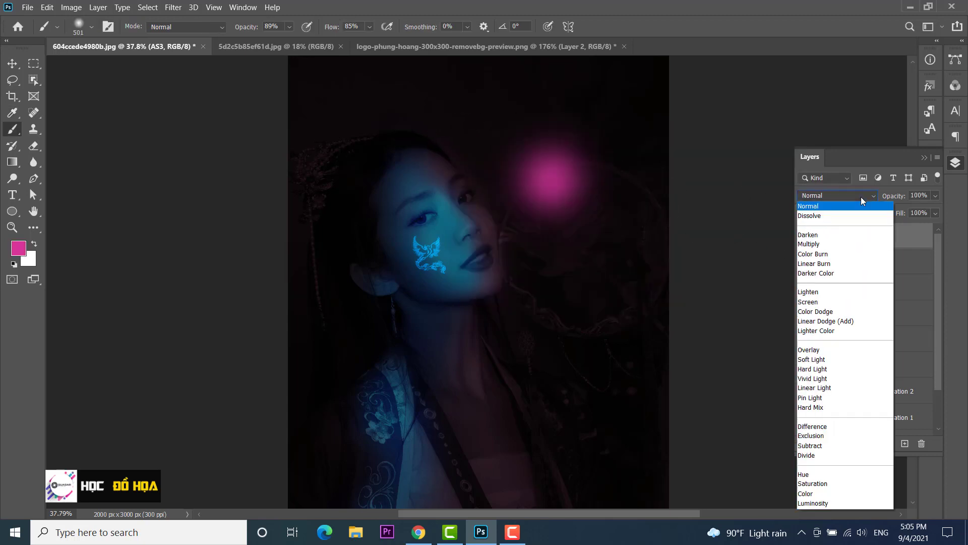
click(821, 360)
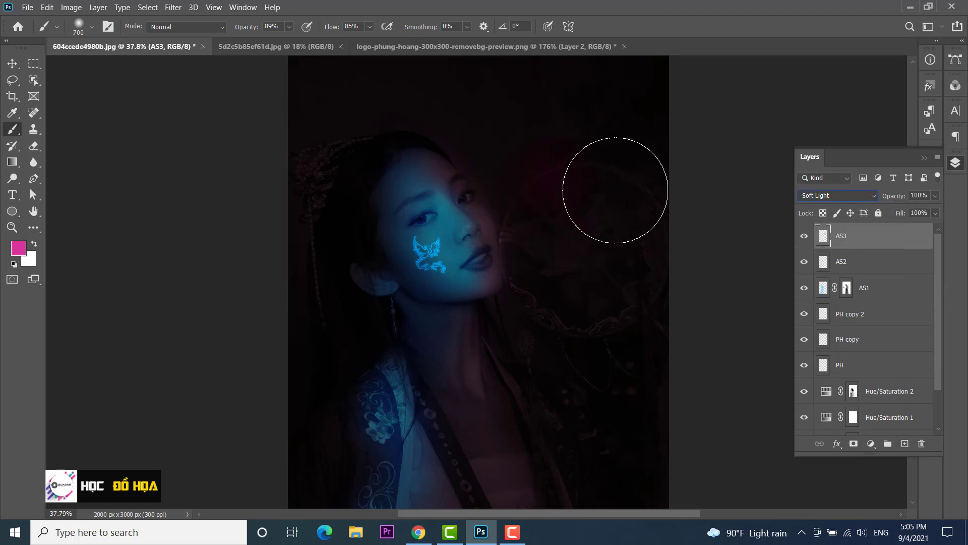
drag(601, 190, 652, 281)
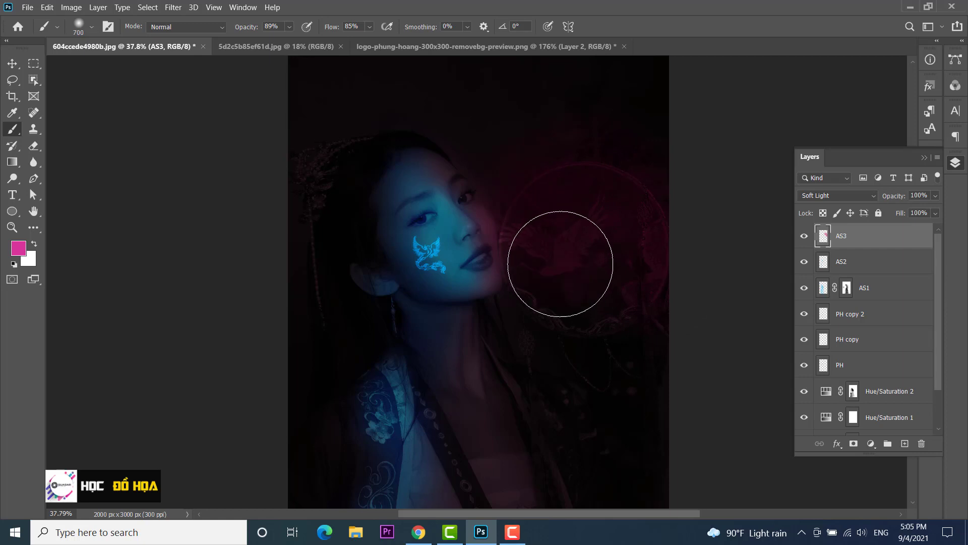
scroll(575, 275, up, 2)
mouse_move(586, 251)
mouse_down()
mouse_move(576, 382)
mouse_move(536, 164)
mouse_up()
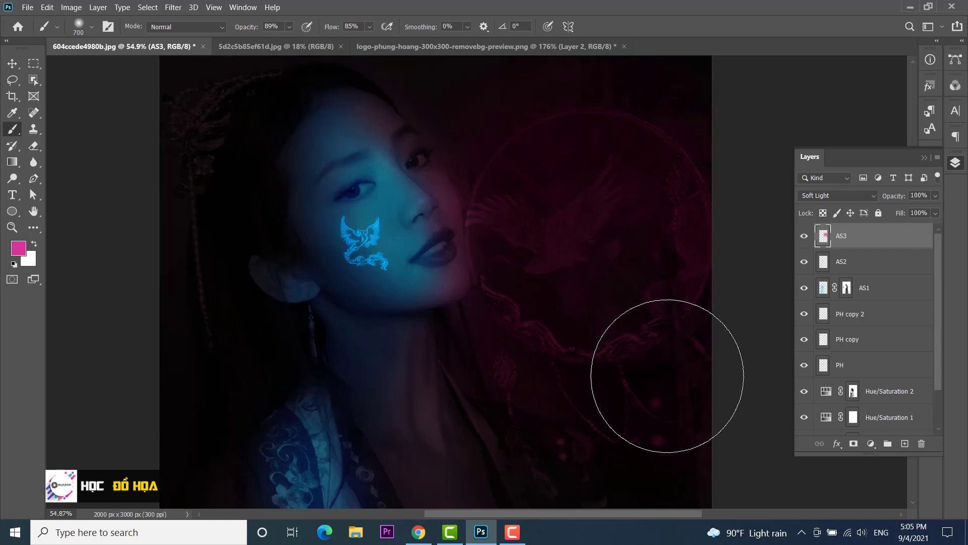
Paint red glow across the upper area and over the top of the head.
drag(517, 199, 540, 313)
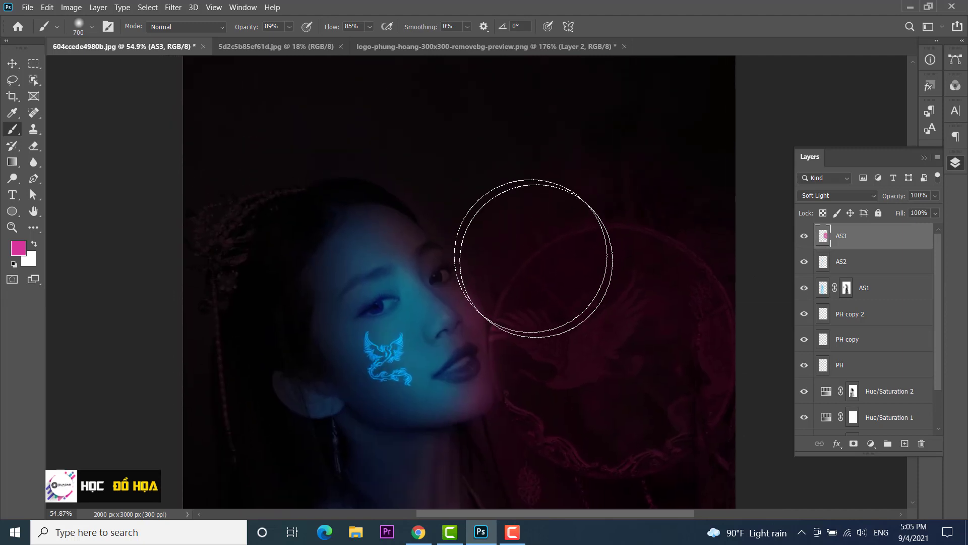
mouse_move(447, 199)
mouse_down()
mouse_move(518, 179)
mouse_move(444, 193)
mouse_up()
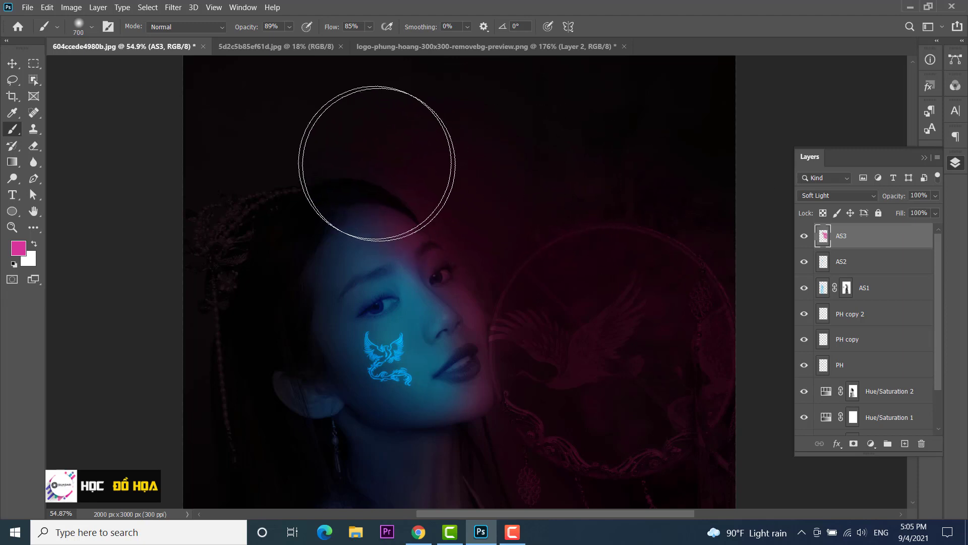
drag(444, 193, 656, 218)
scroll(656, 218, down, 3)
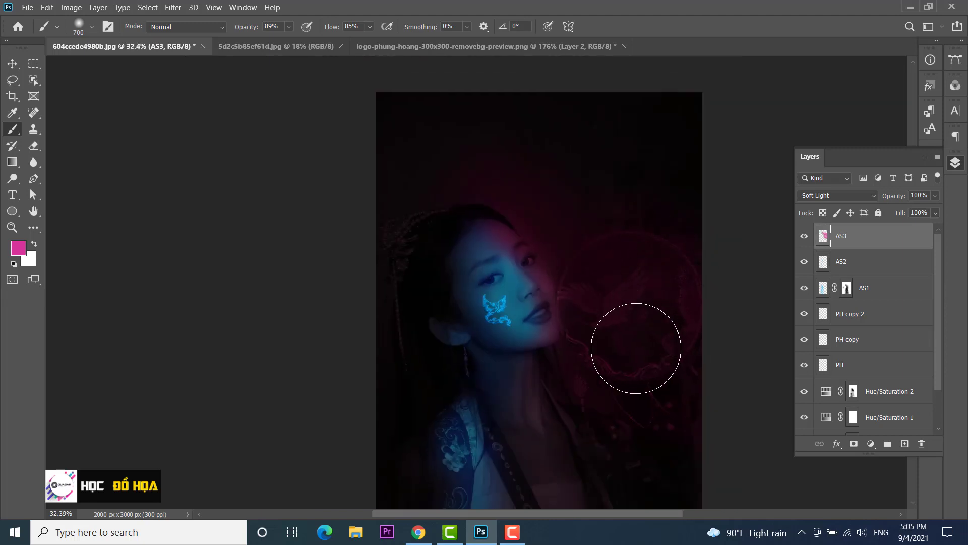
scroll(635, 346, up, 2)
mouse_move(612, 357)
mouse_down()
mouse_move(588, 266)
mouse_move(522, 173)
mouse_up()
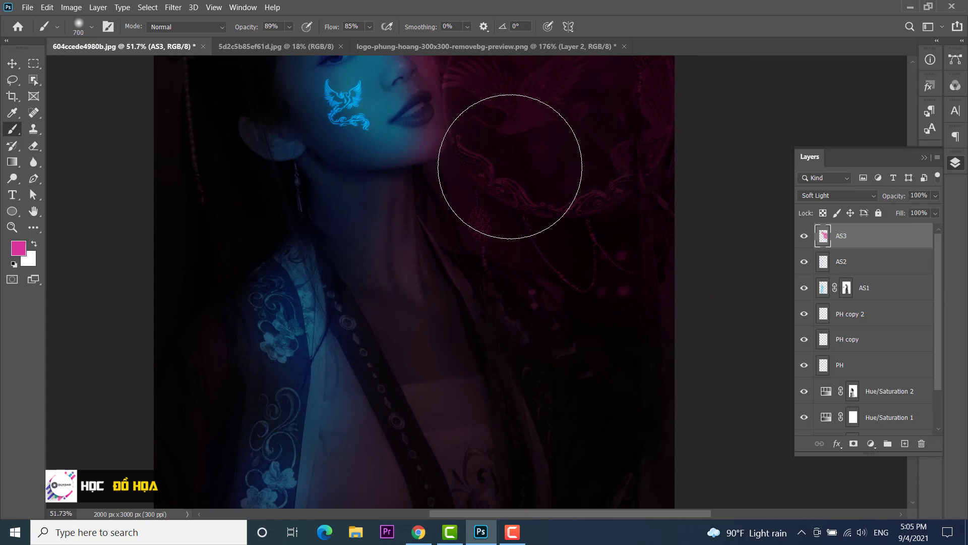
At 45% brush flow, paint glow beside the neck and across the top with a 1069 px brush.
click(368, 29)
drag(365, 40, 359, 43)
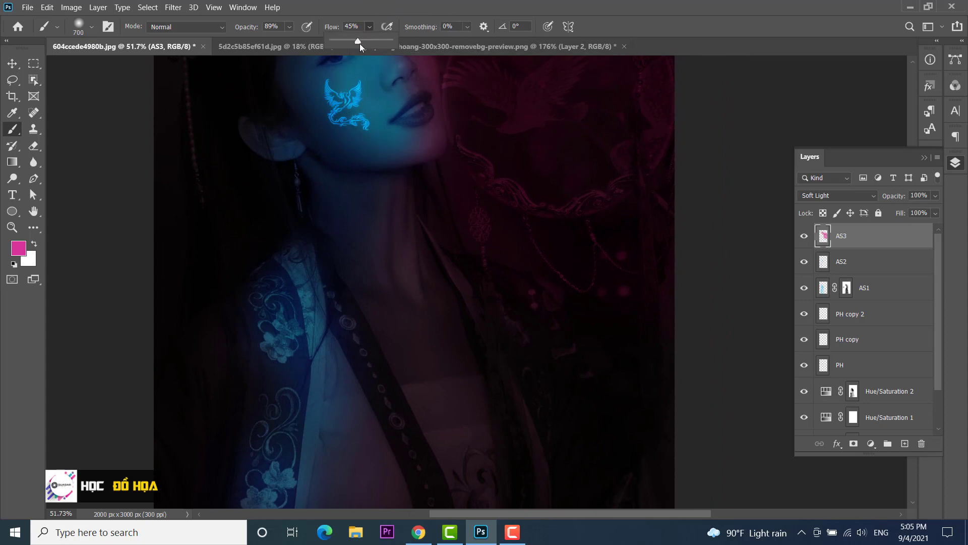
drag(421, 248, 521, 373)
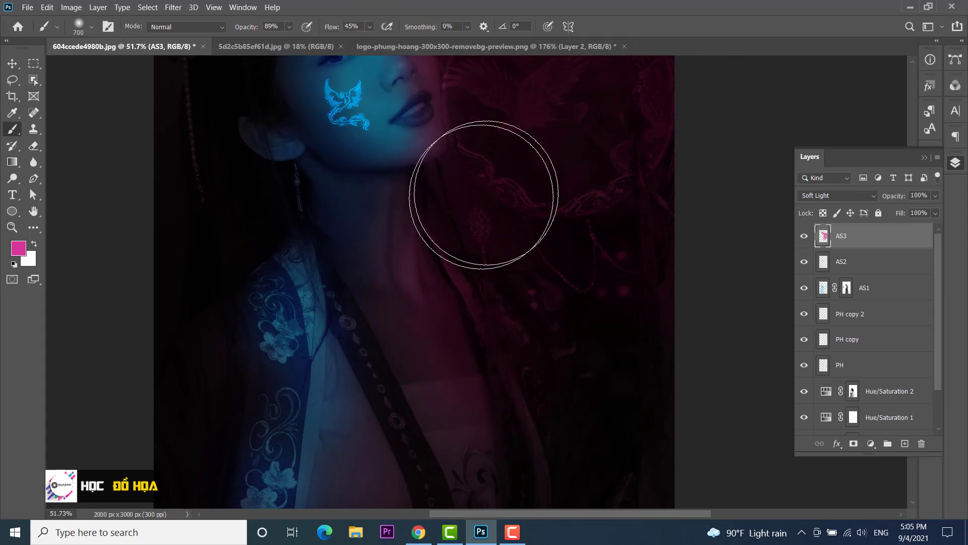
scroll(609, 186, down, 2)
scroll(609, 186, down, 2)
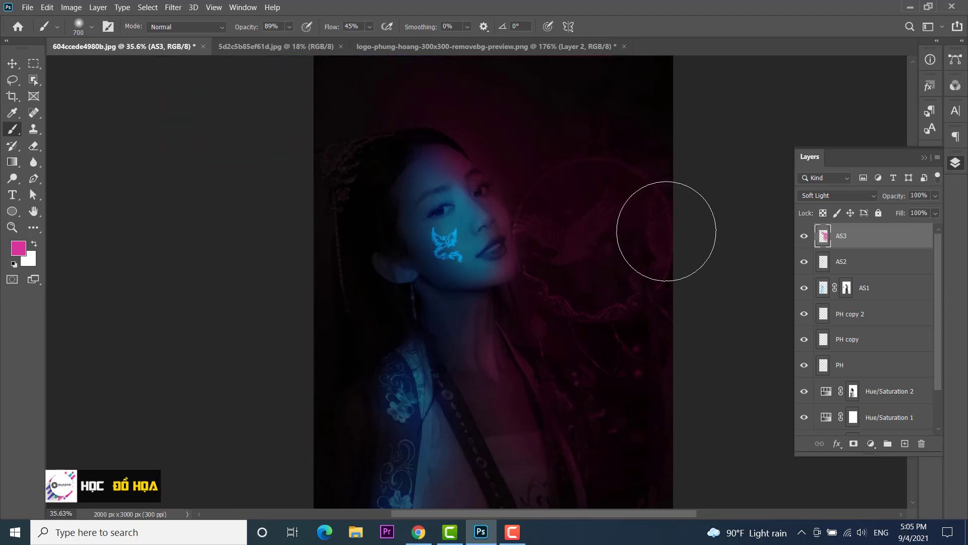
click(804, 237)
click(804, 237)
drag(568, 190, 562, 229)
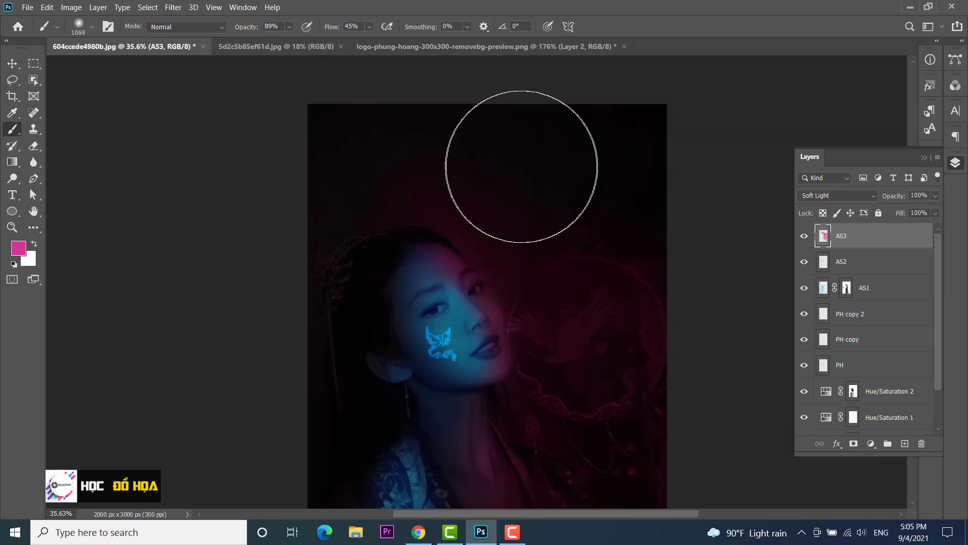
drag(521, 166, 371, 141)
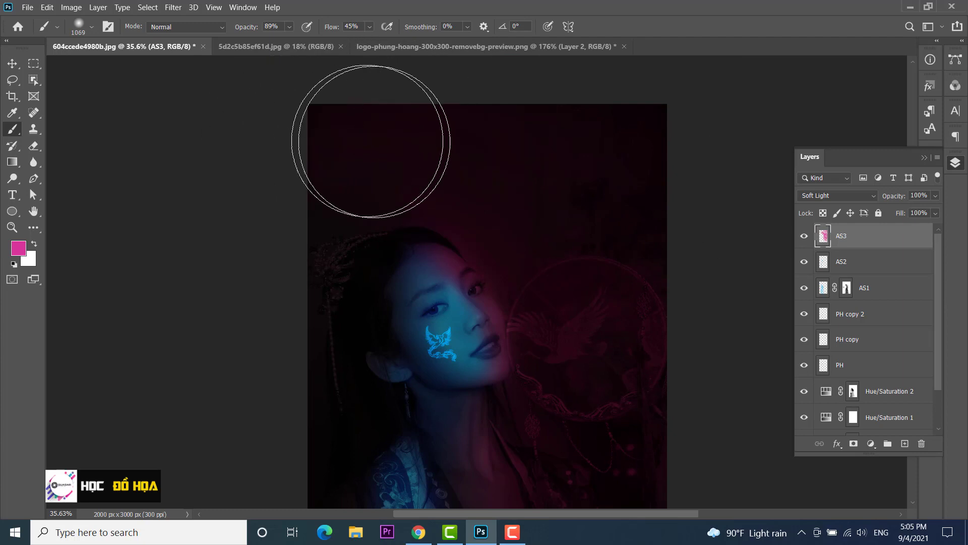
Set the AS3 glow layer's opacity to 45%.
scroll(655, 212, down, 3)
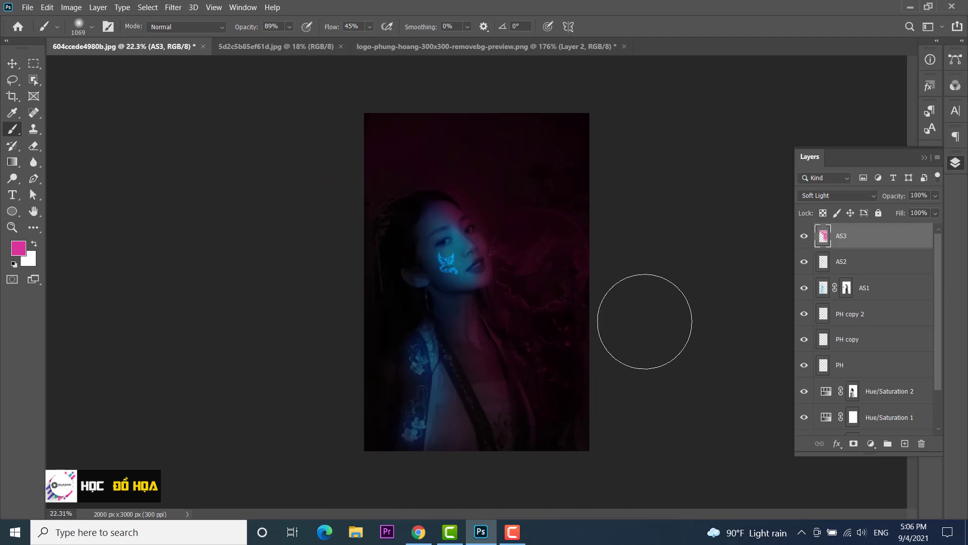
scroll(644, 322, up, 2)
scroll(579, 320, up, 1)
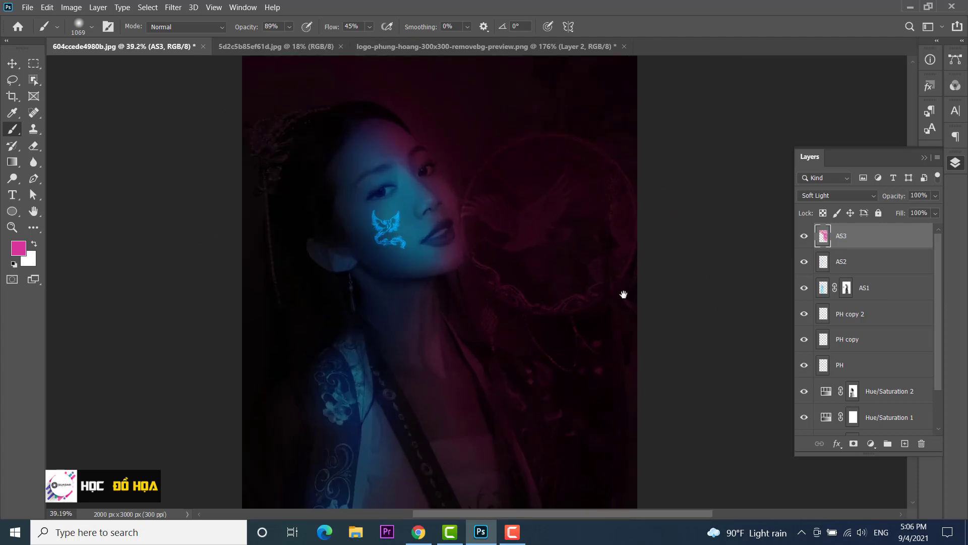
drag(624, 294, 604, 274)
click(936, 196)
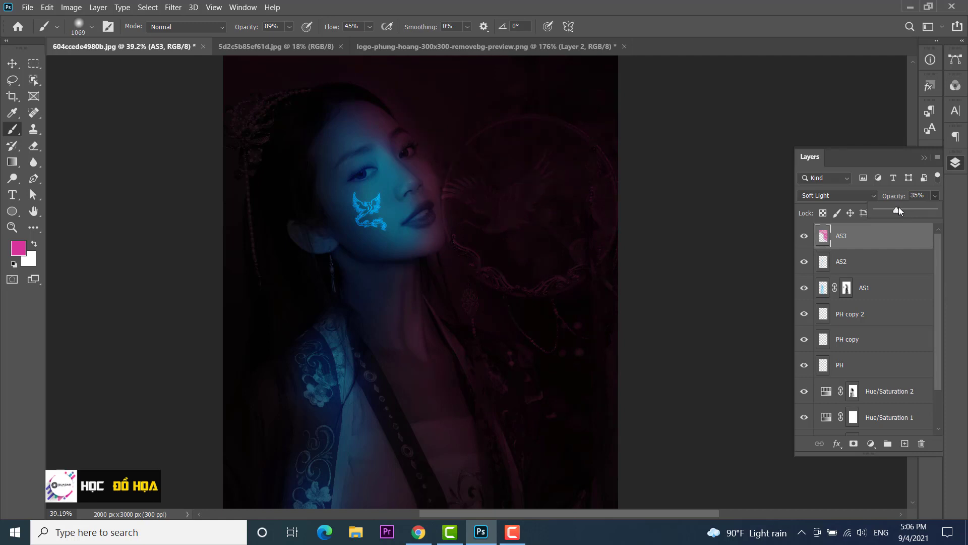
drag(898, 211, 903, 210)
drag(903, 211, 901, 211)
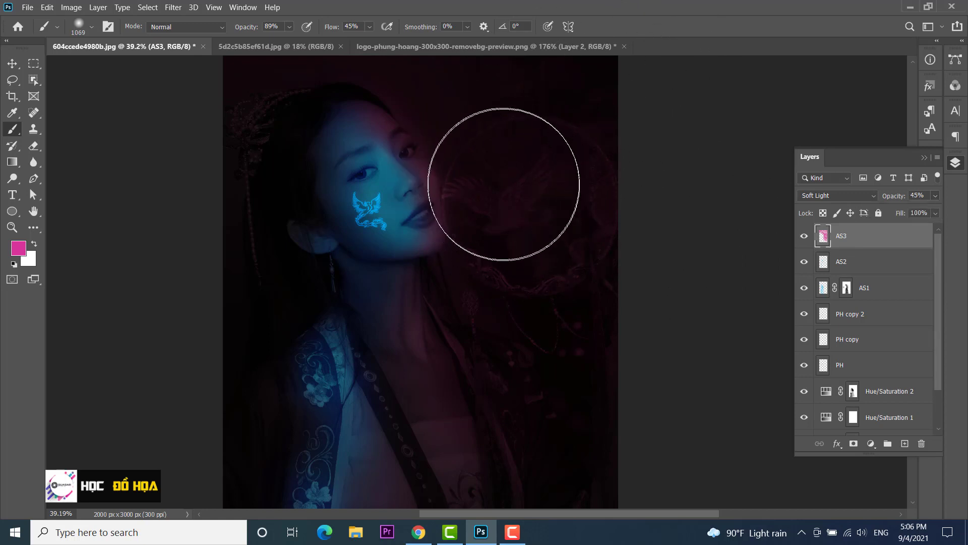
scroll(506, 177, down, 3)
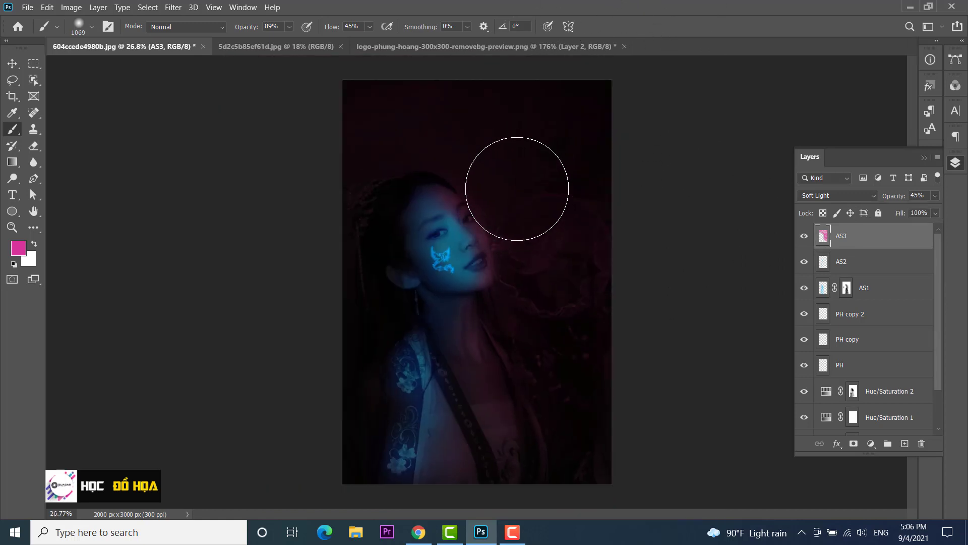
click(12, 63)
scroll(725, 242, up, 1)
scroll(716, 244, up, 1)
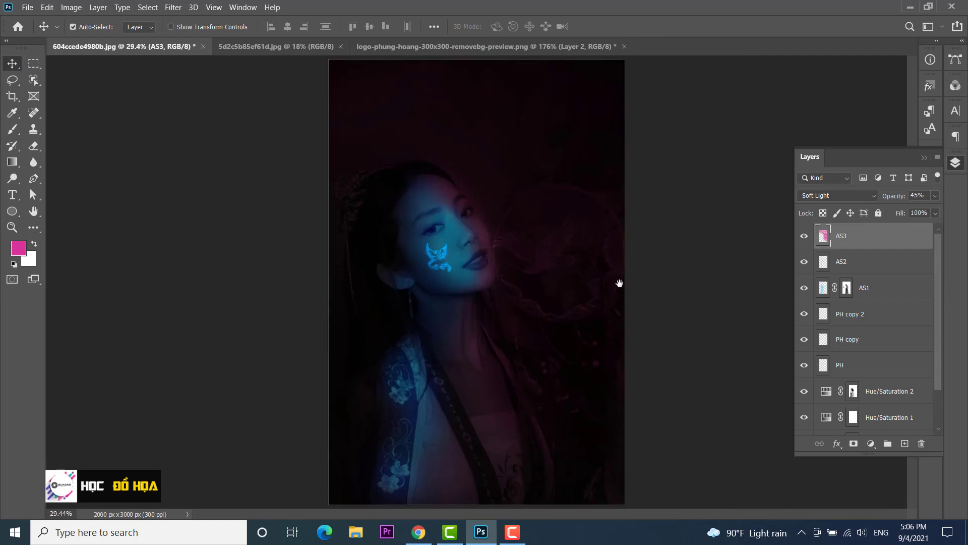
click(12, 129)
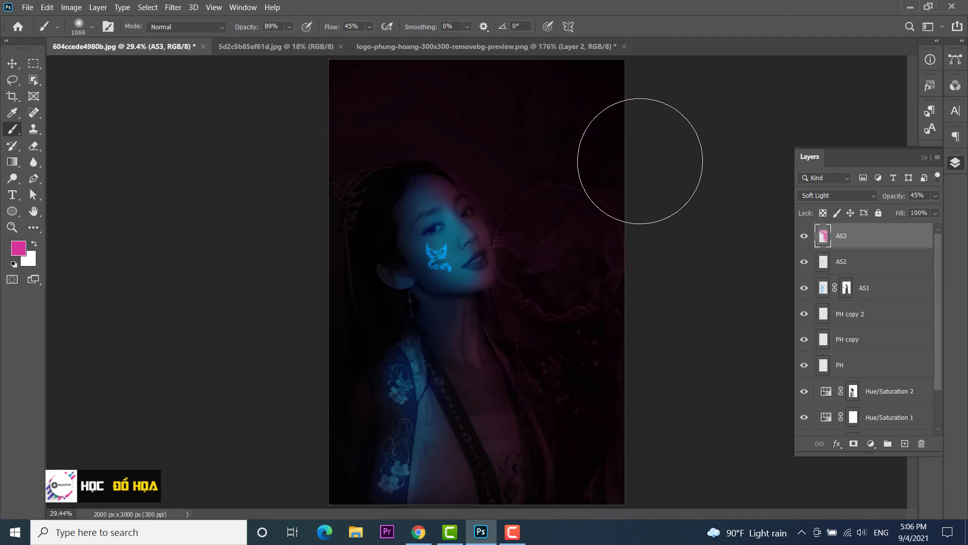
Add a mask to AS3 and paint black over the face and figure with a 525–1069 px brush.
click(853, 443)
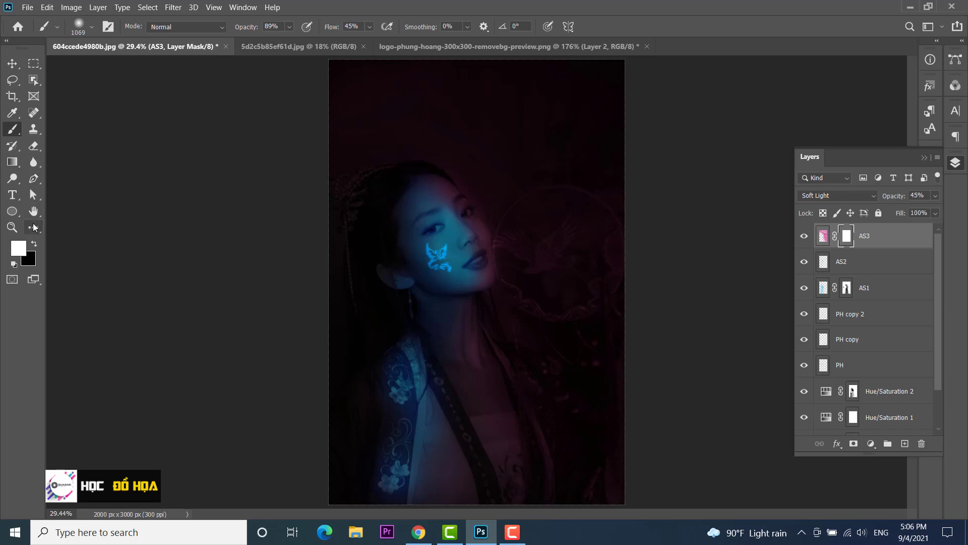
click(34, 244)
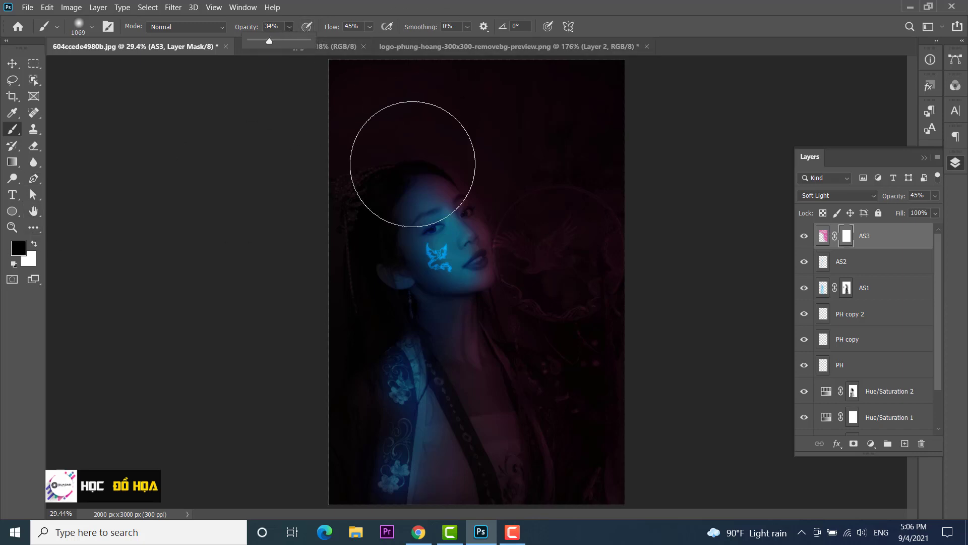
mouse_move(466, 212)
mouse_down()
mouse_move(437, 193)
mouse_move(443, 180)
mouse_up()
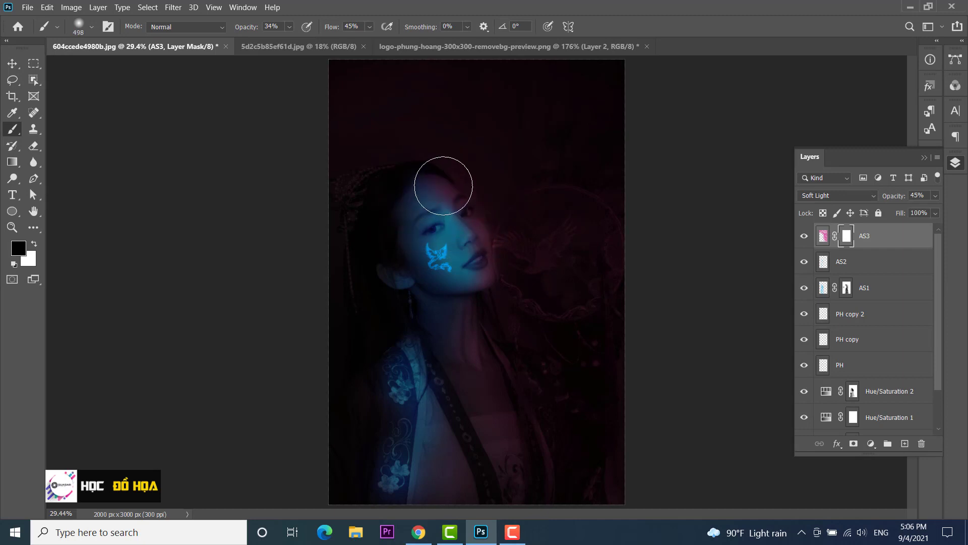
drag(463, 214, 444, 161)
drag(453, 355, 483, 359)
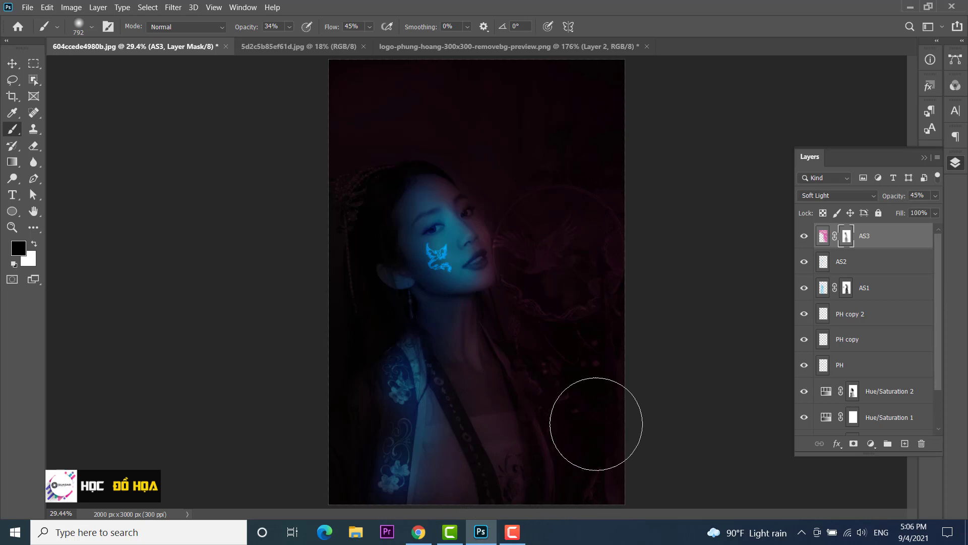
key(alt)
drag(586, 216, 607, 217)
click(802, 240)
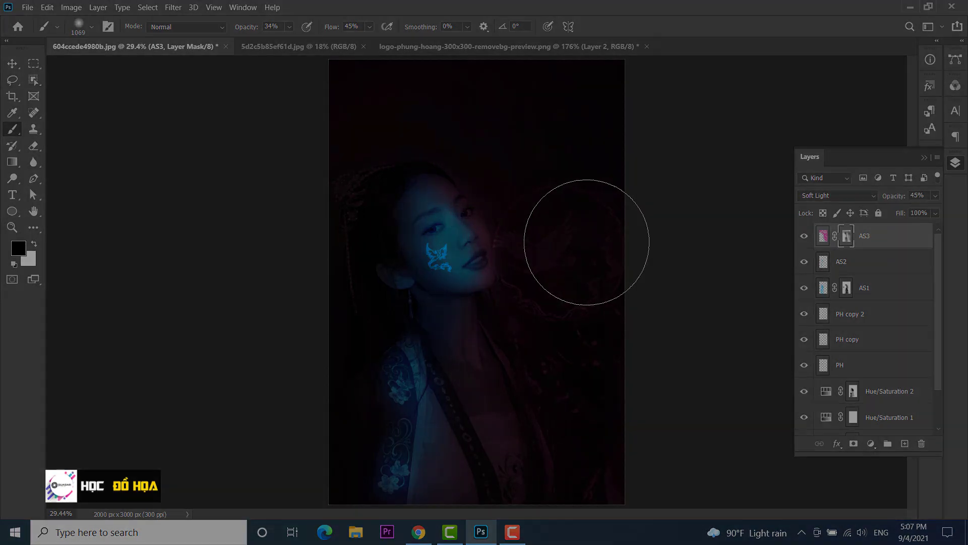
scroll(444, 228, up, 3)
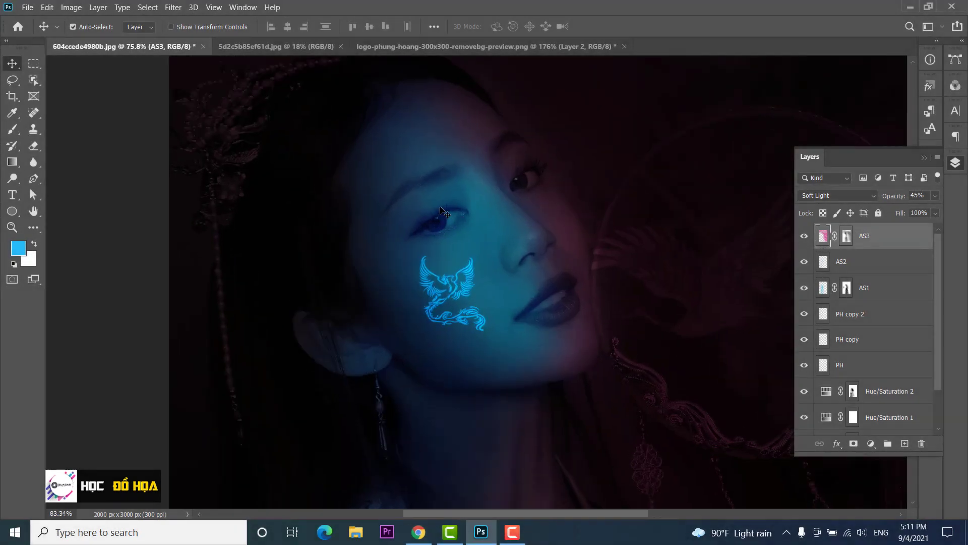
scroll(444, 227, up, 3)
scroll(445, 222, up, 3)
scroll(445, 212, up, 2)
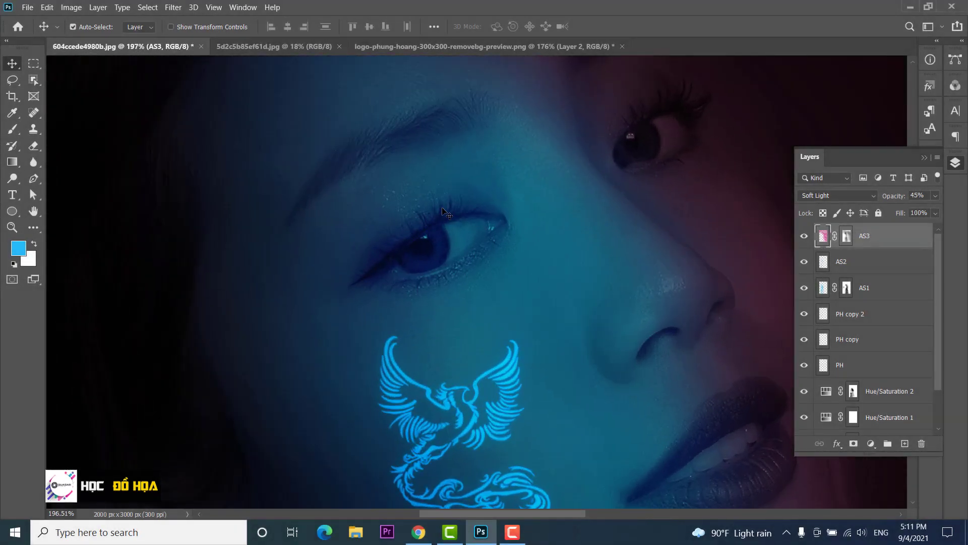
scroll(457, 231, up, 1)
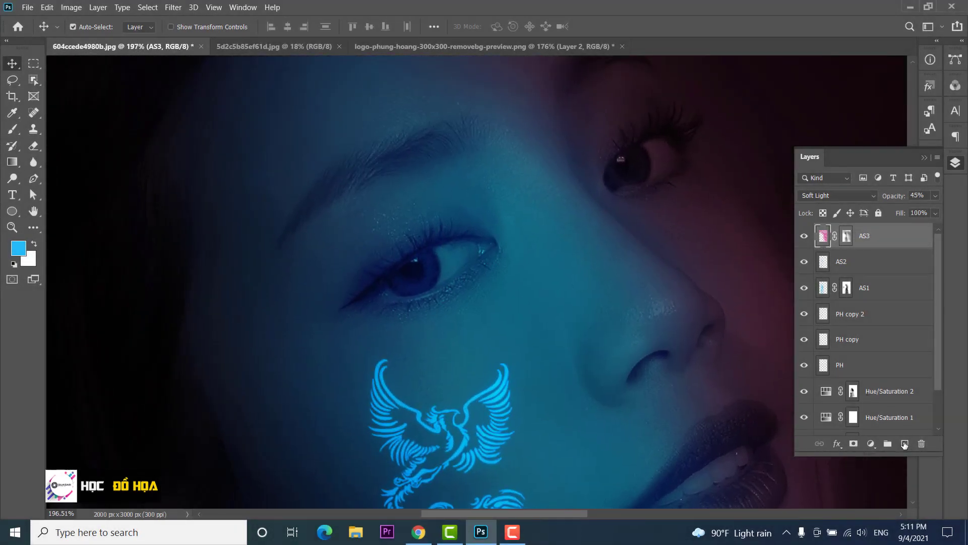
Add a new layer named AS4 and choose a soft light blue as the brush colour.
click(905, 443)
text(AS4)
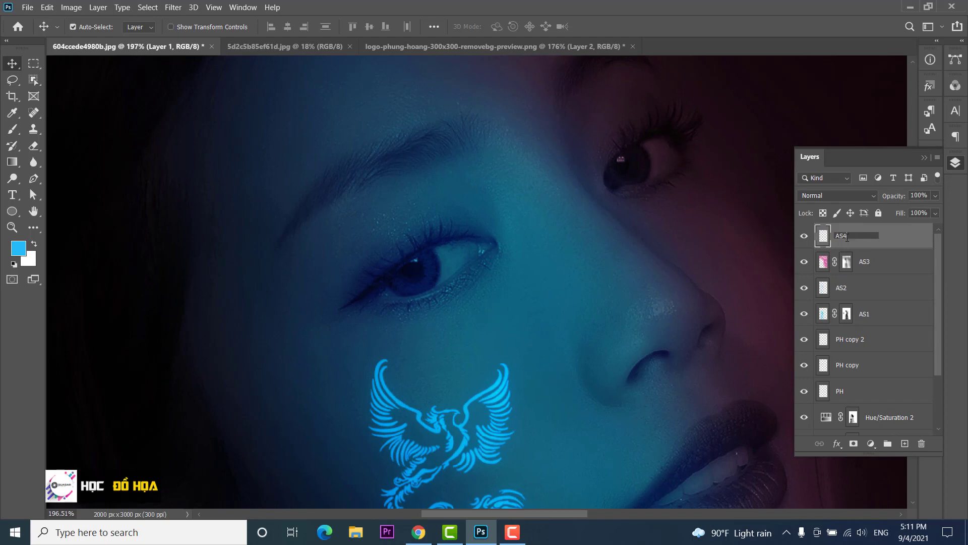
key(Return)
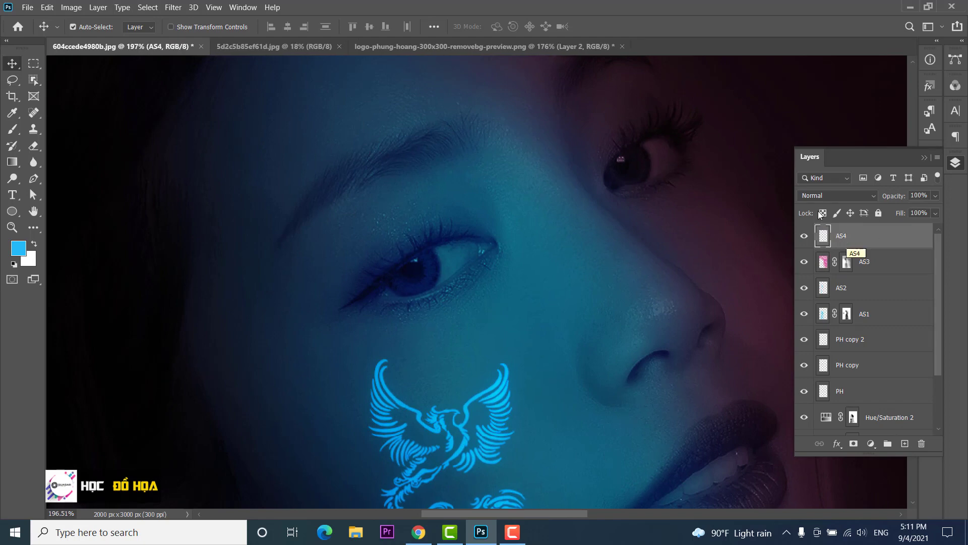
click(12, 129)
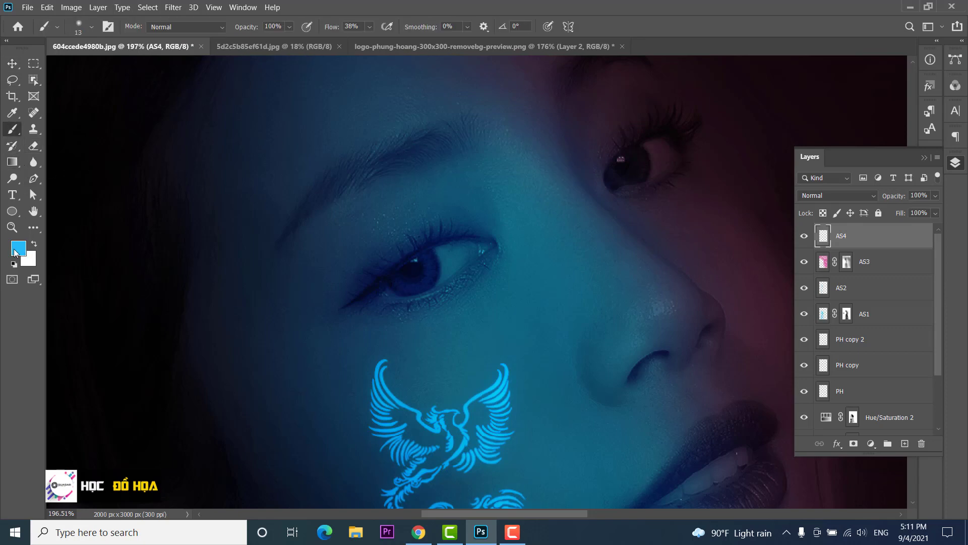
click(18, 248)
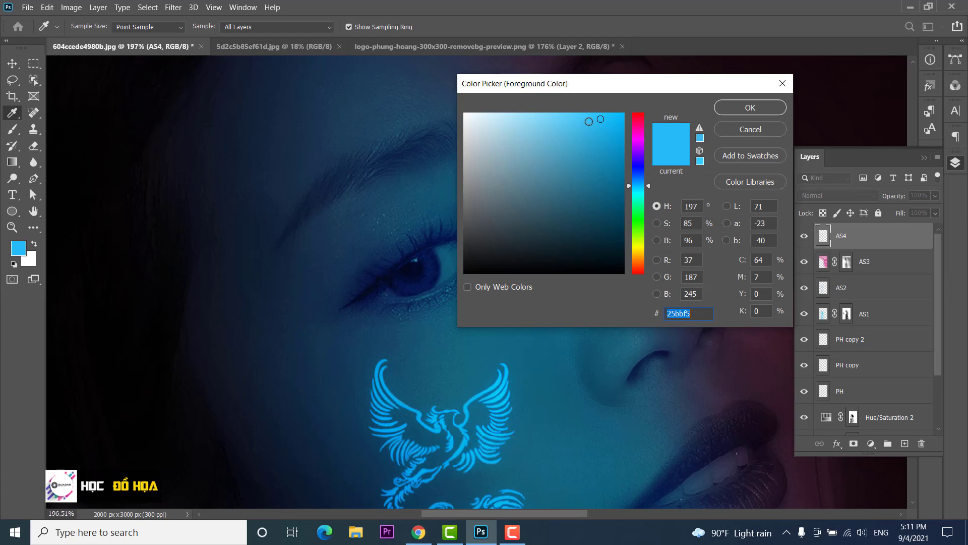
click(587, 121)
click(733, 110)
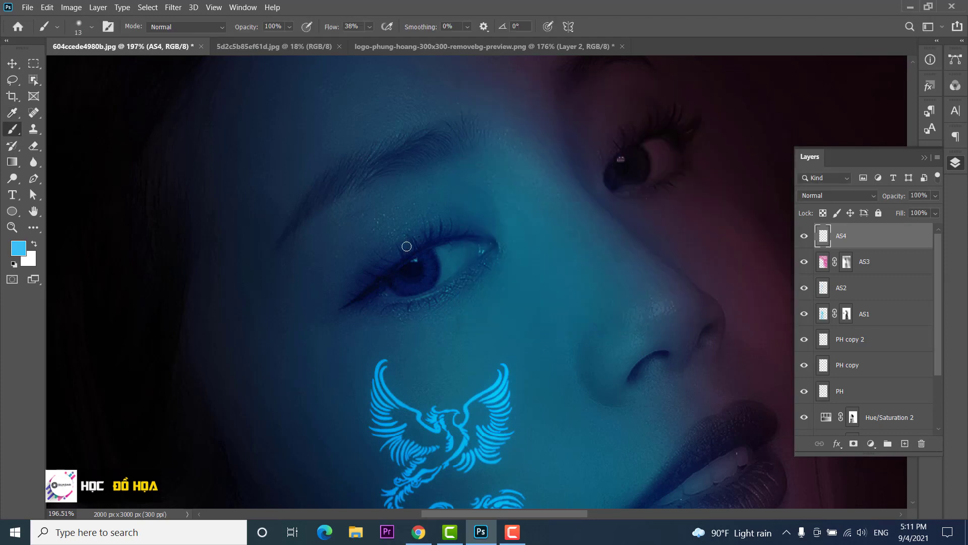
Paint light blue over the left eye's lower iris and set AS4 to Color Dodge.
scroll(429, 273, up, 4)
mouse_move(429, 273)
mouse_down()
mouse_move(465, 275)
mouse_move(474, 235)
mouse_up()
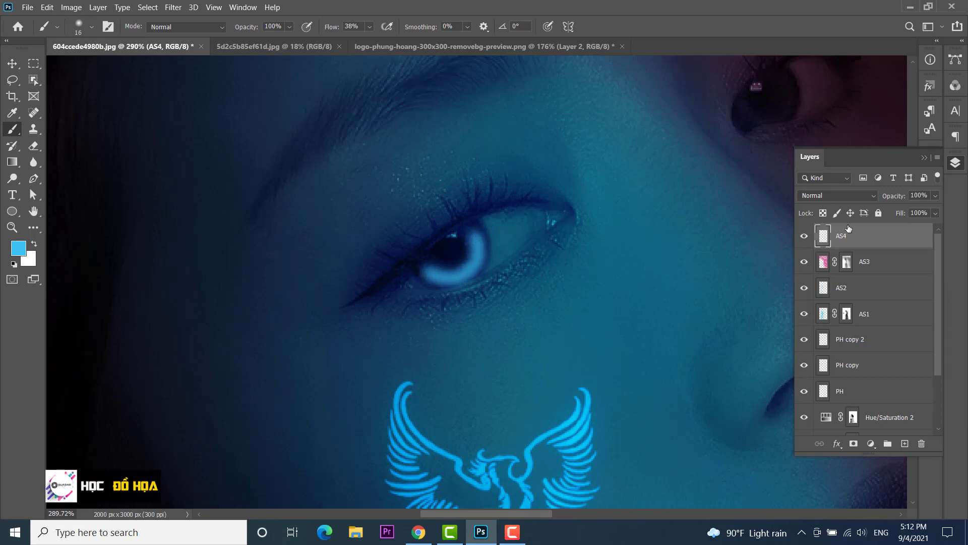
click(874, 197)
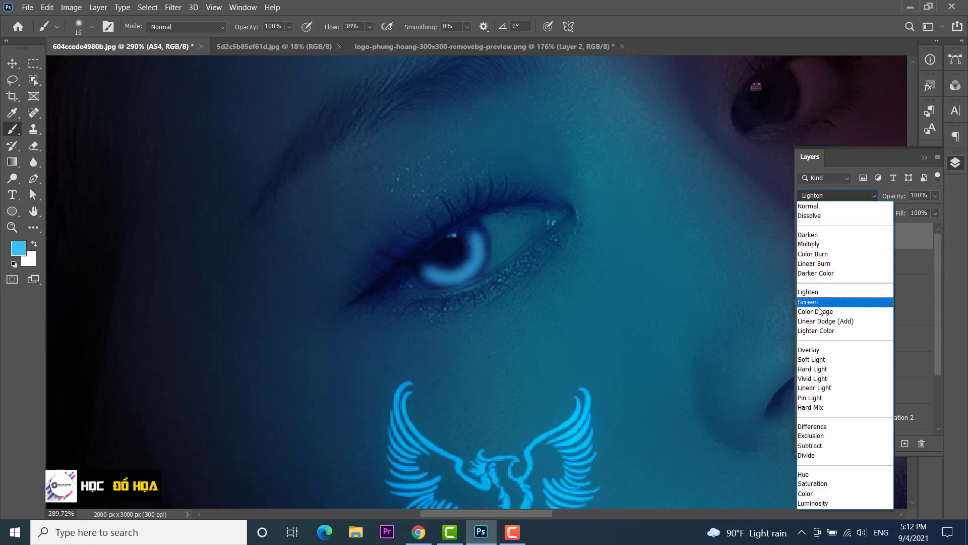
click(819, 312)
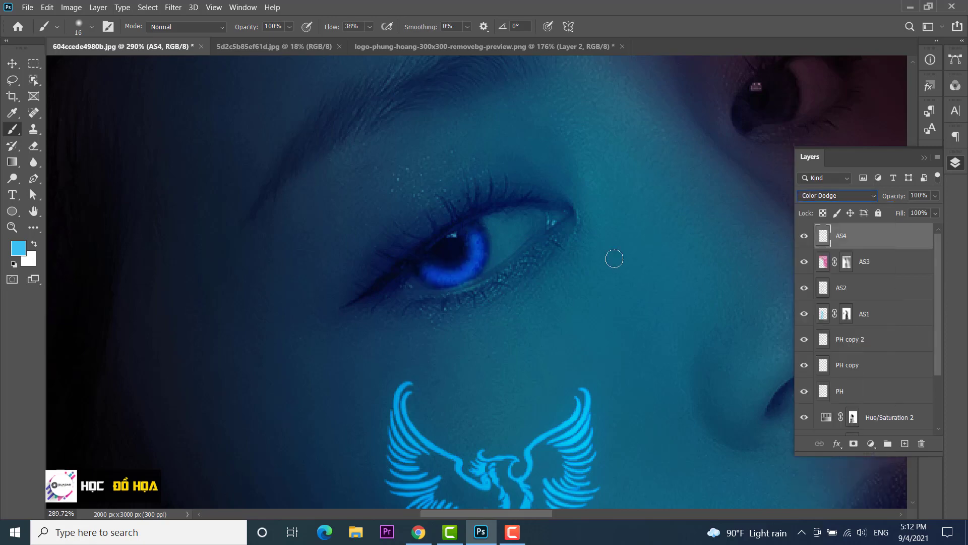
drag(652, 212, 430, 291)
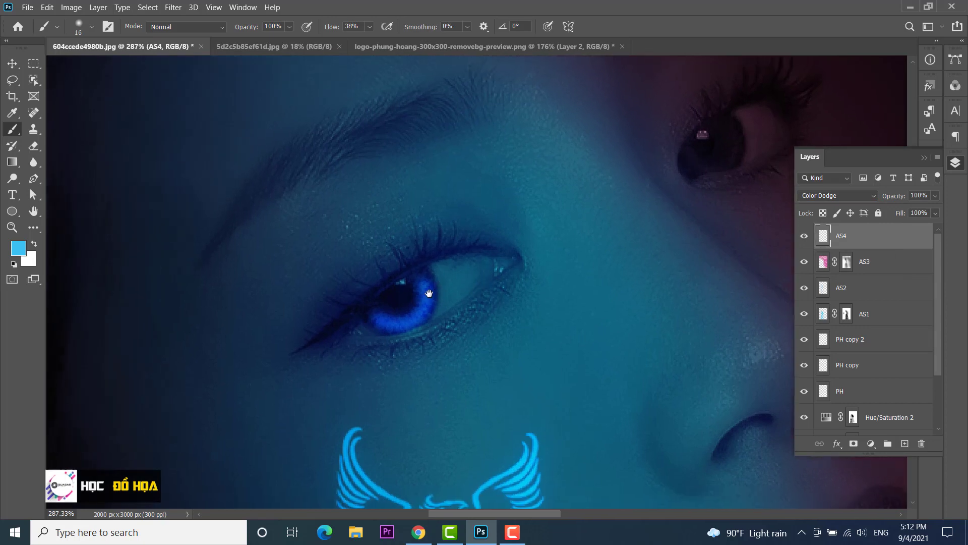
scroll(430, 292, down, 2)
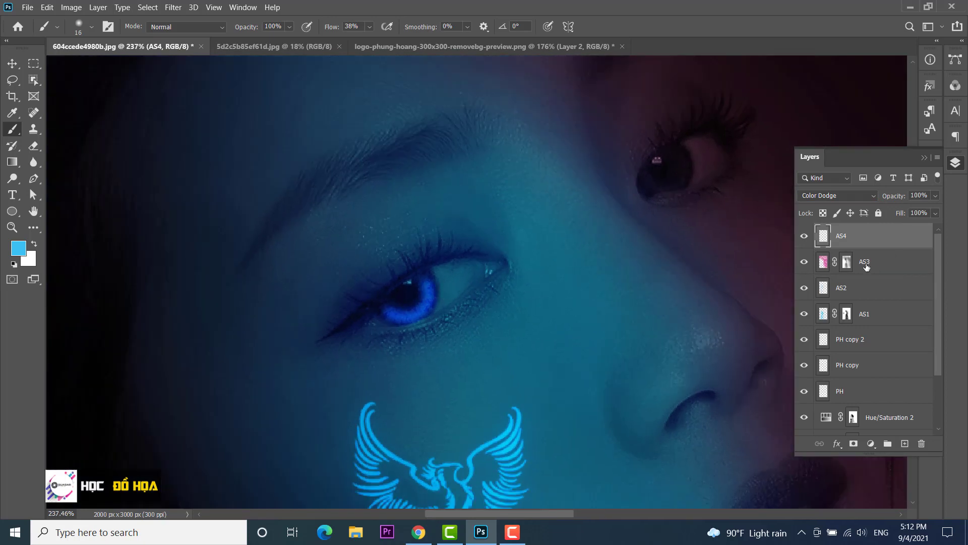
Apply Hue/Saturation to the AS4 iris glow: Hue -10, Saturation -40, Lightness +14.
click(71, 8)
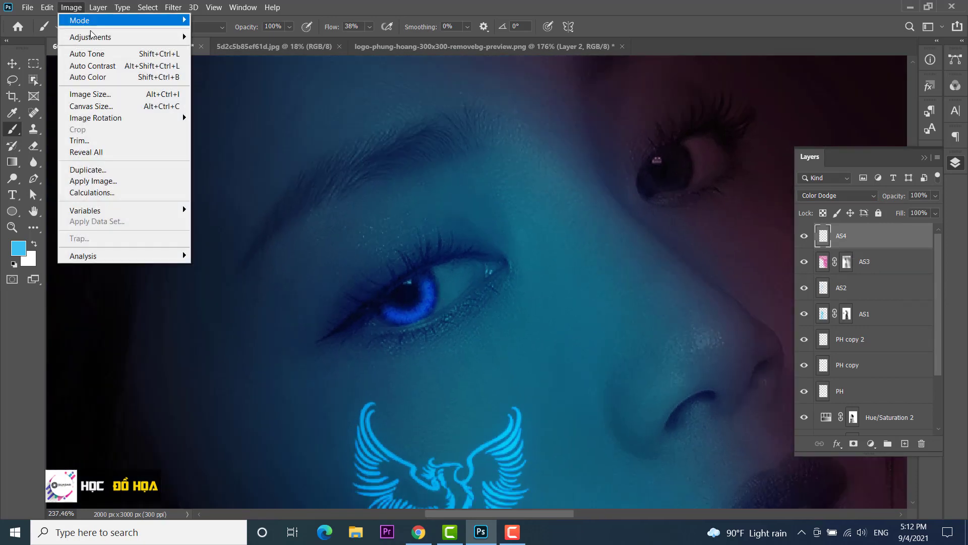
click(241, 100)
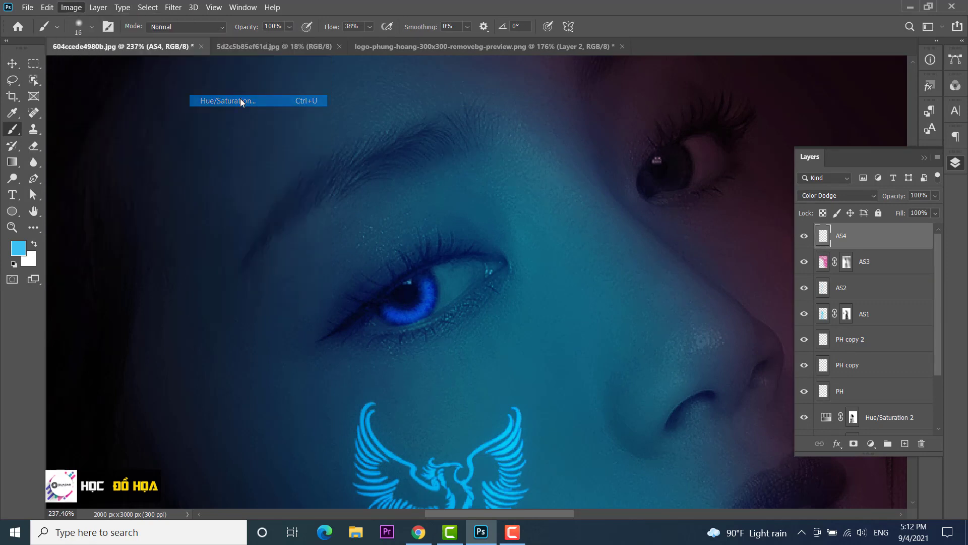
mouse_move(649, 256)
mouse_down()
mouse_move(664, 258)
mouse_move(682, 227)
mouse_move(674, 225)
mouse_up()
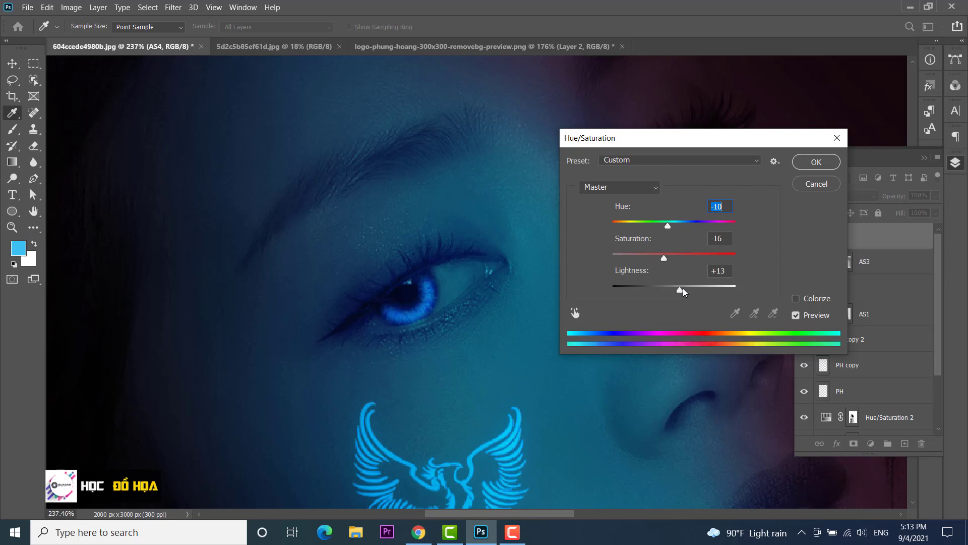
drag(673, 290, 682, 290)
drag(654, 257, 649, 257)
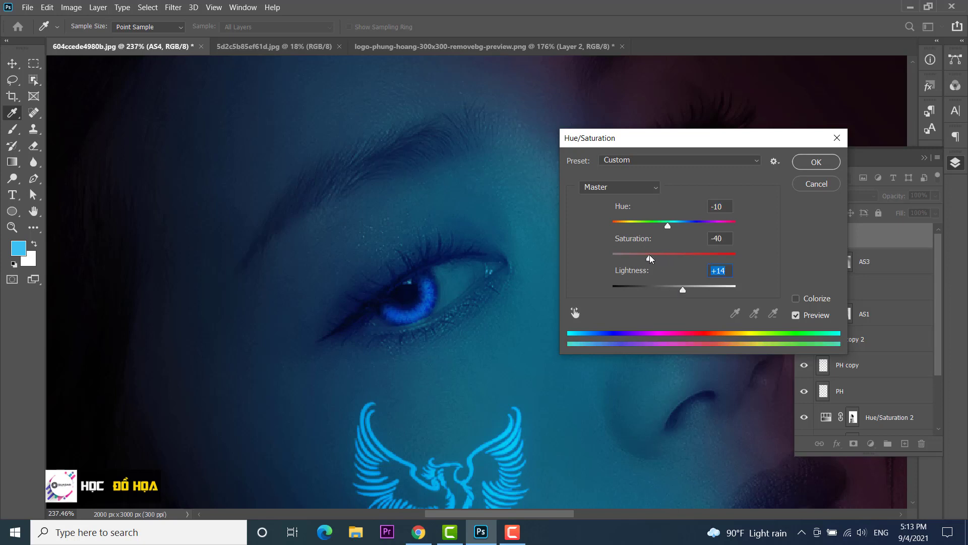
click(813, 162)
scroll(493, 274, down, 3)
scroll(493, 273, down, 2)
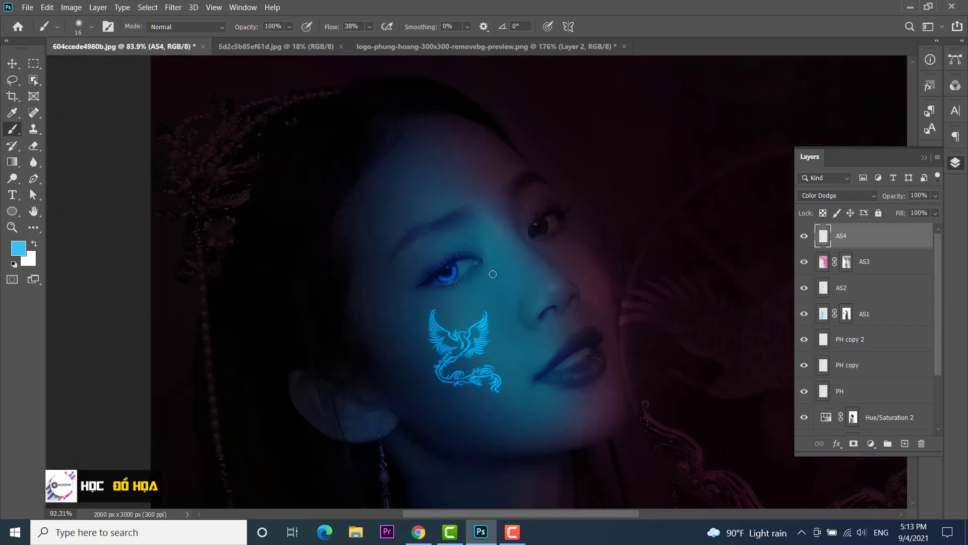
scroll(493, 273, up, 2)
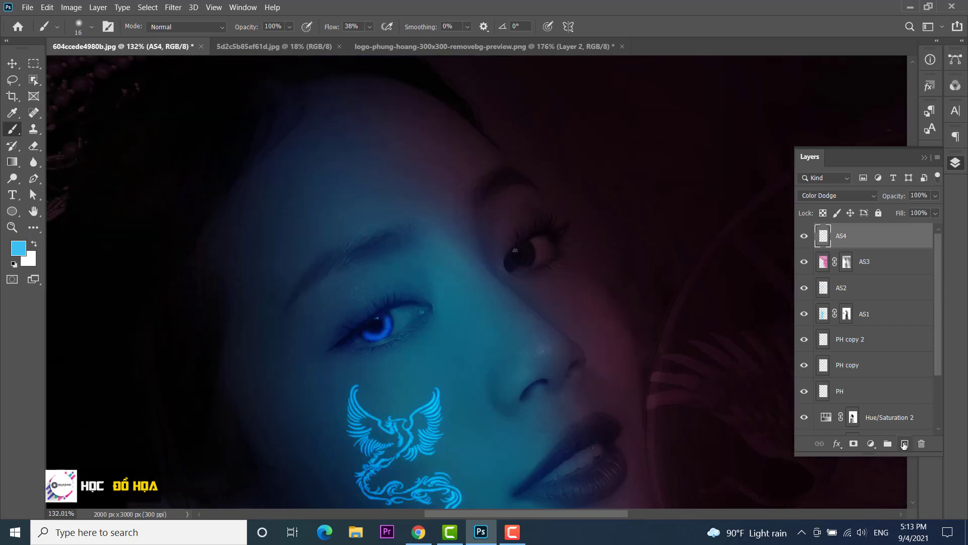
Add a new layer named AS5 and set its blend mode to Color Dodge.
click(904, 443)
double_click(848, 237)
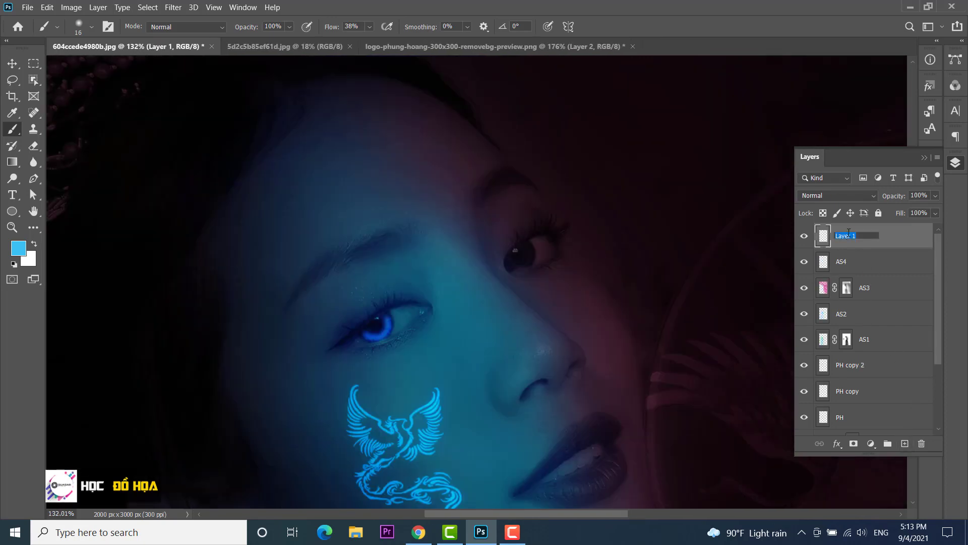
text(AS5)
key(Return)
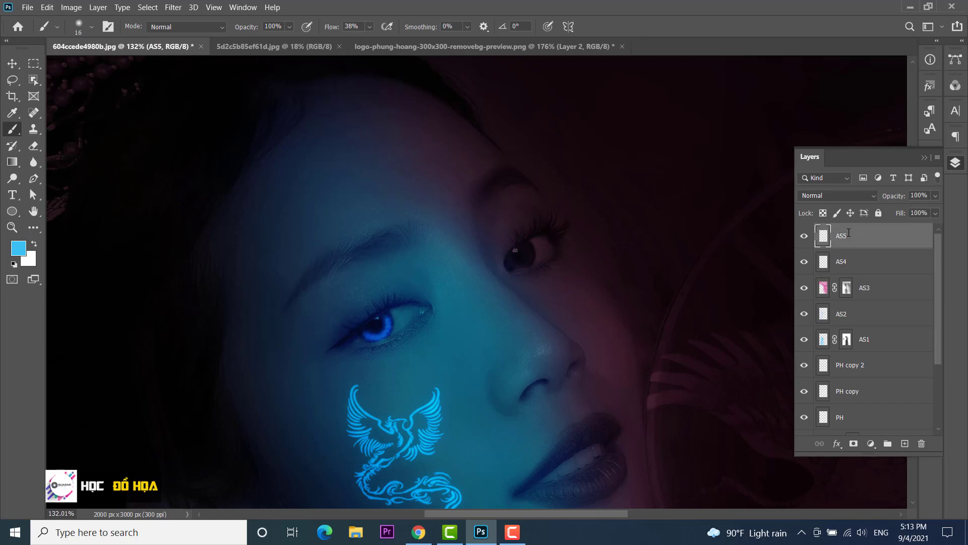
click(861, 197)
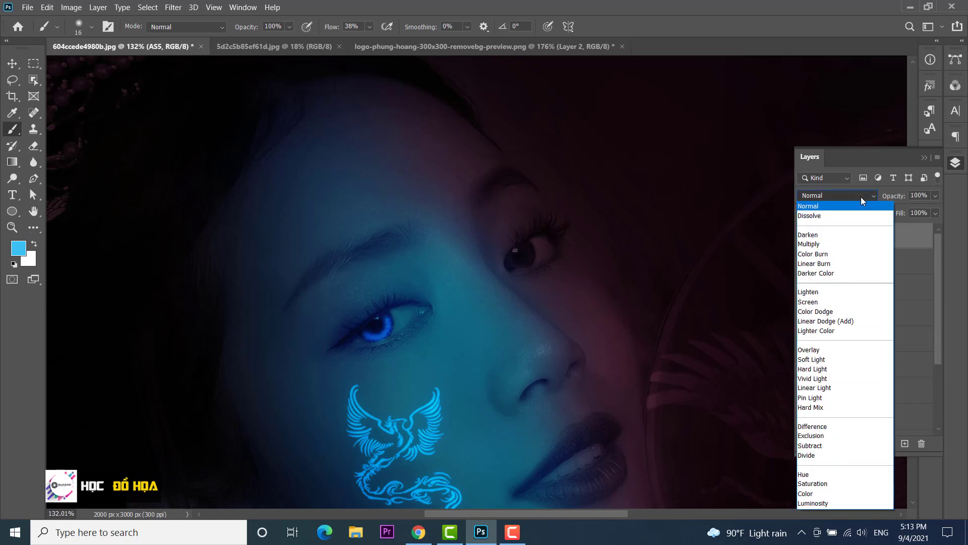
click(824, 312)
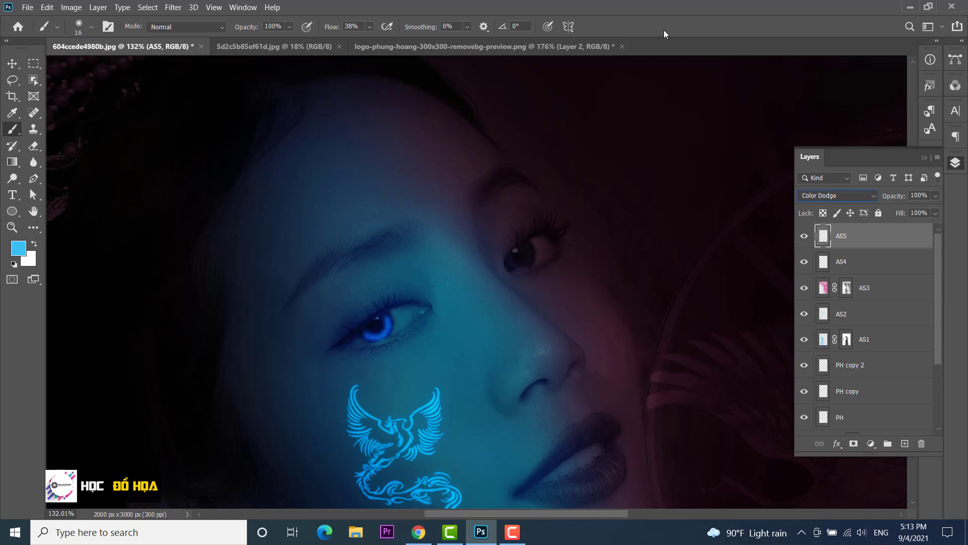
Paint blue over the right eye's lower iris on AS5.
scroll(547, 265, up, 3)
scroll(540, 231, up, 2)
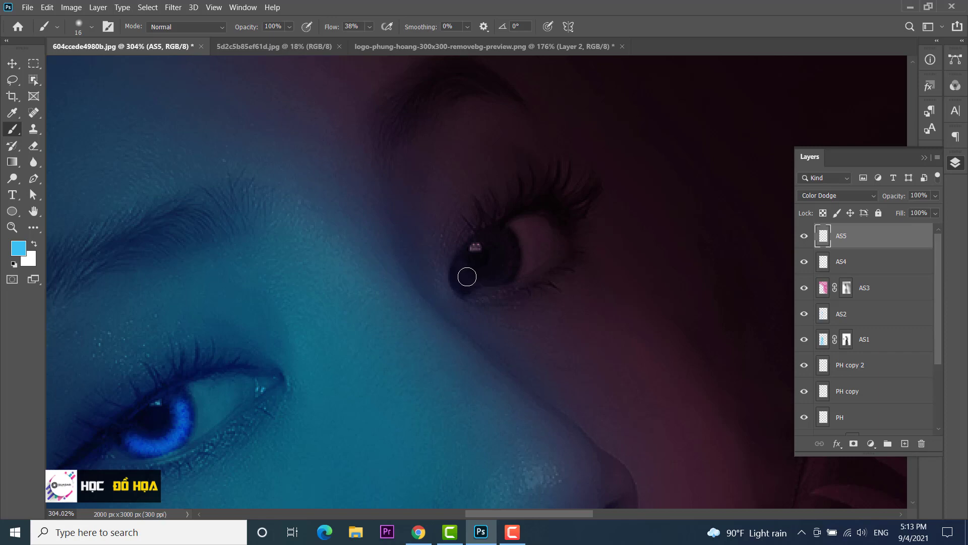
mouse_move(467, 274)
mouse_down()
mouse_move(501, 279)
mouse_move(512, 241)
mouse_up()
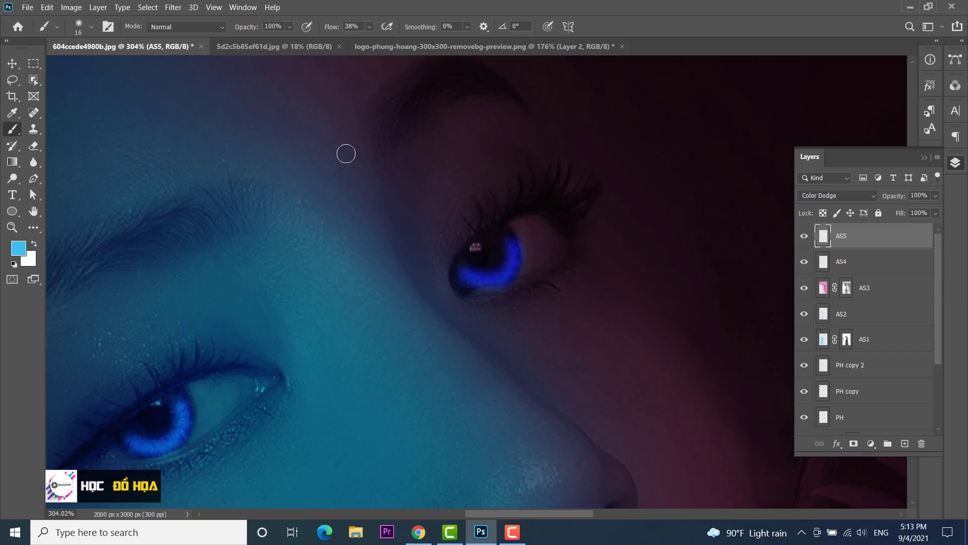
click(71, 7)
mouse_move(89, 37)
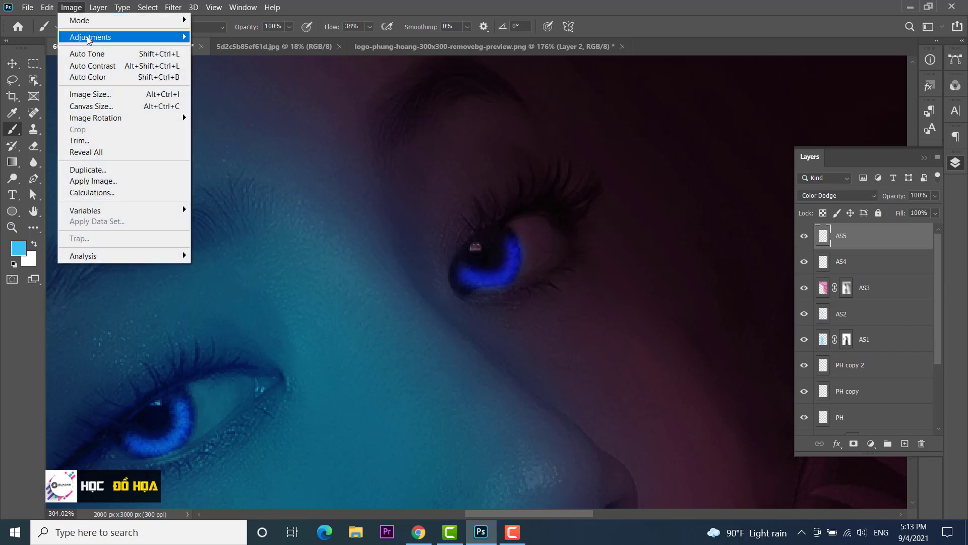
Apply Hue/Saturation to the AS5 glow with Hue -14 and Saturation -72.
click(227, 101)
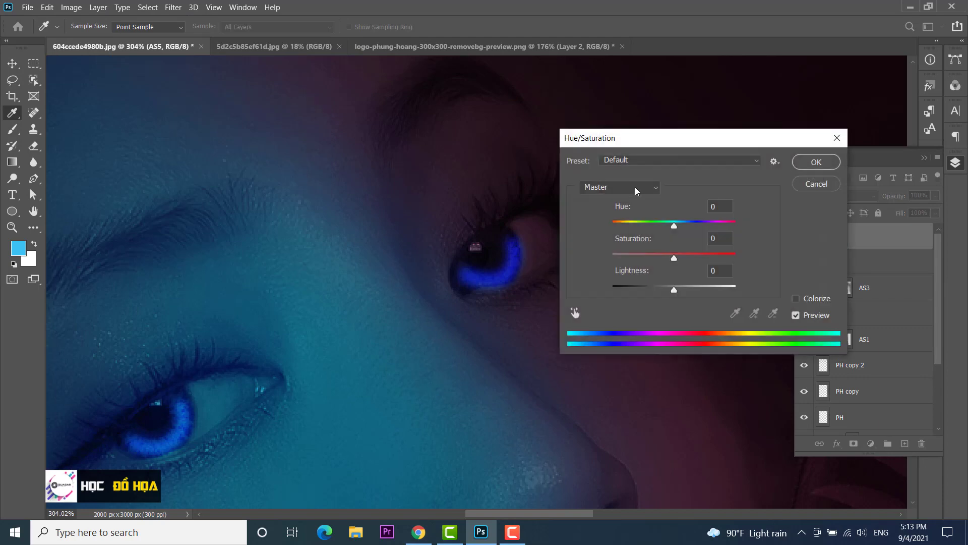
drag(651, 258, 624, 258)
drag(674, 288, 675, 289)
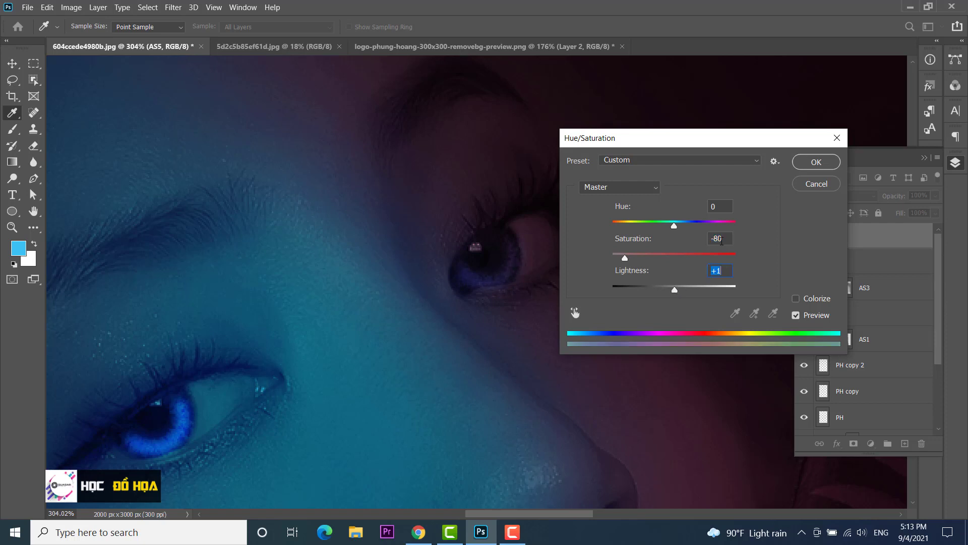
drag(625, 259, 628, 258)
drag(674, 225, 665, 228)
click(815, 162)
Add a white layer mask to AS5.
scroll(561, 240, down, 3)
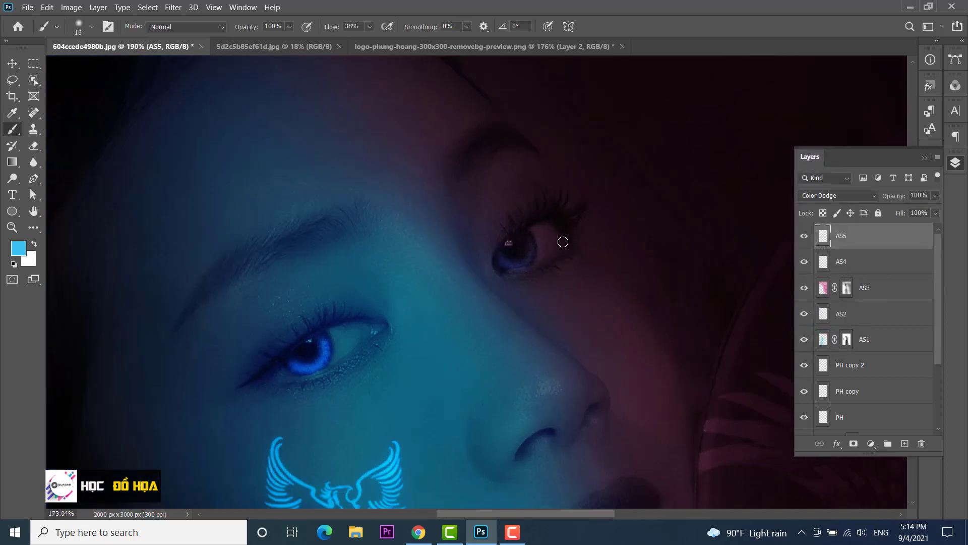
scroll(628, 258, down, 3)
scroll(637, 256, down, 2)
scroll(586, 388, down, 1)
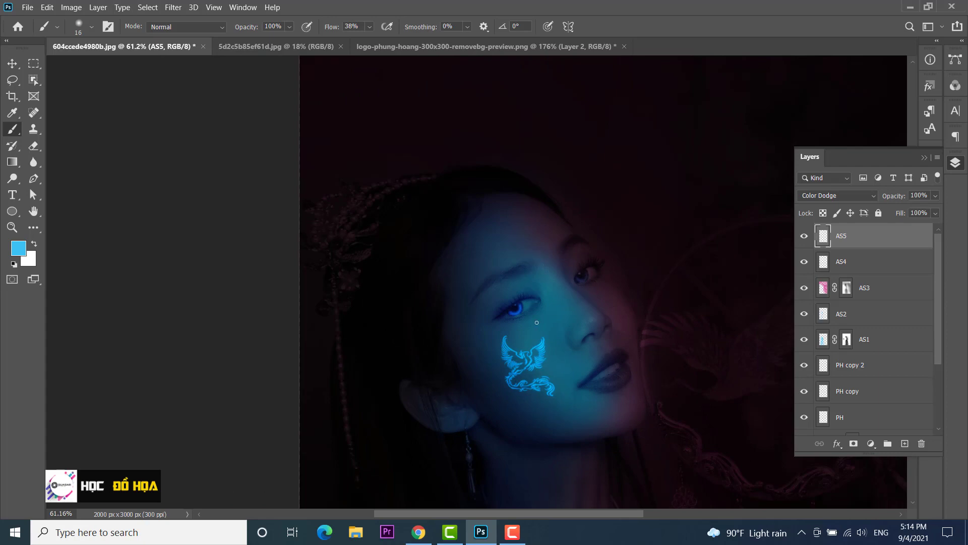
scroll(536, 322, up, 3)
scroll(540, 310, up, 4)
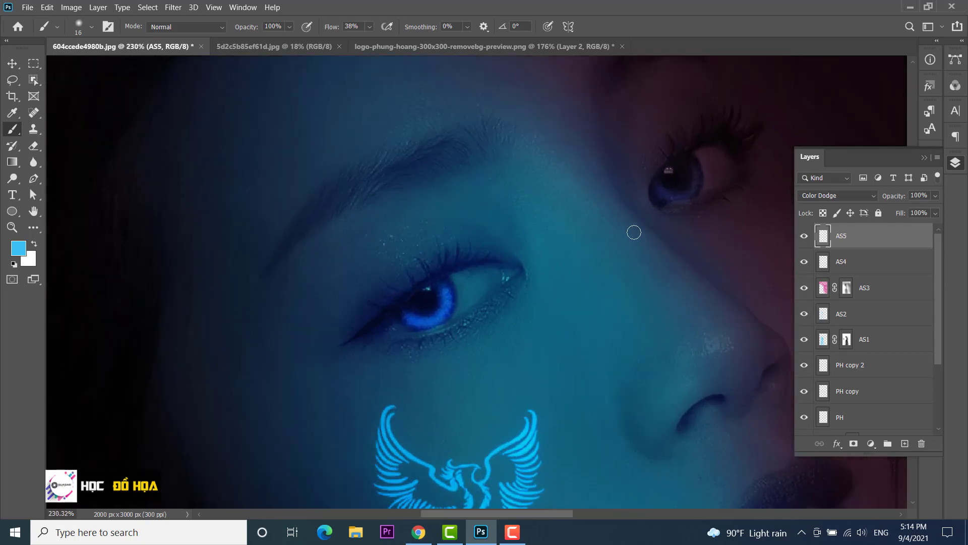
scroll(656, 211, up, 1)
scroll(471, 220, up, 1)
scroll(470, 229, up, 2)
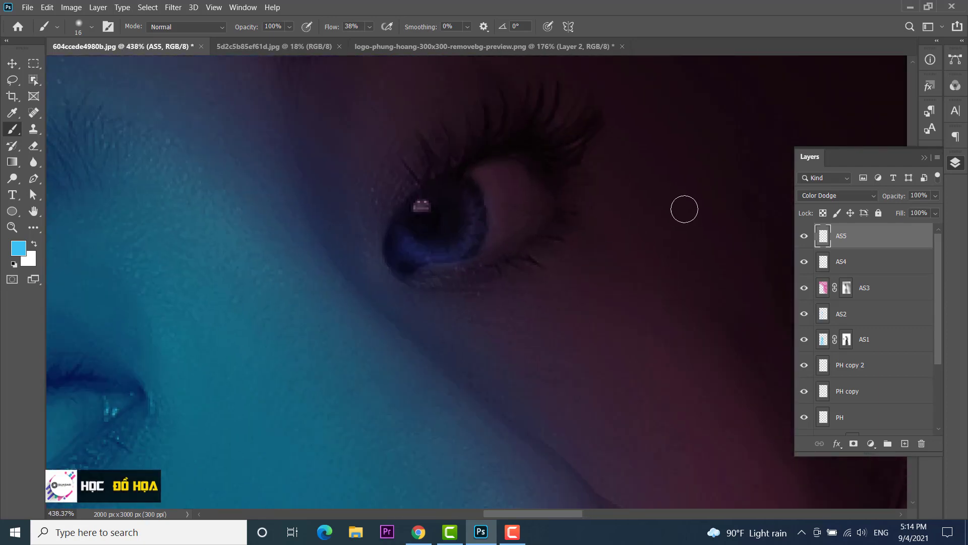
click(852, 444)
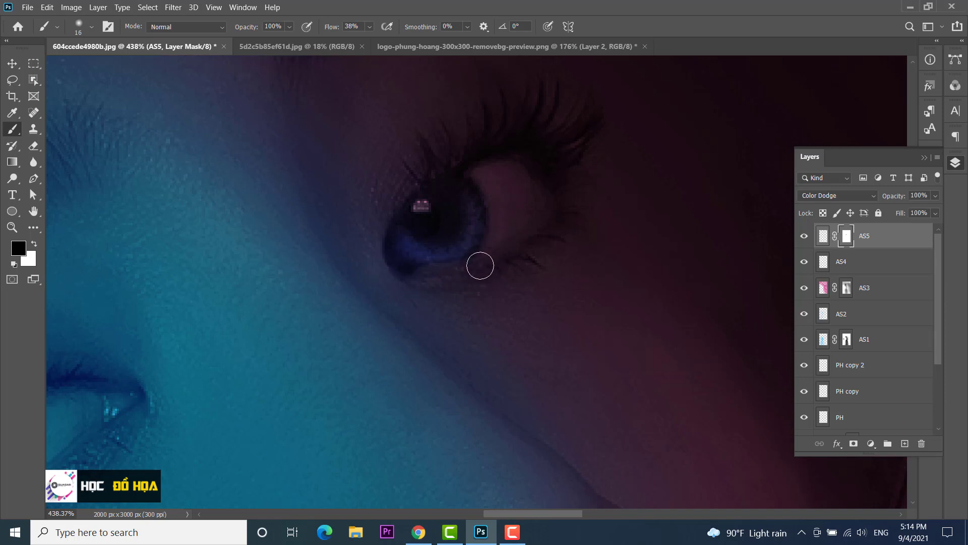
Centre the left eye and open Blending Options for the AS5 layer.
drag(329, 322, 346, 276)
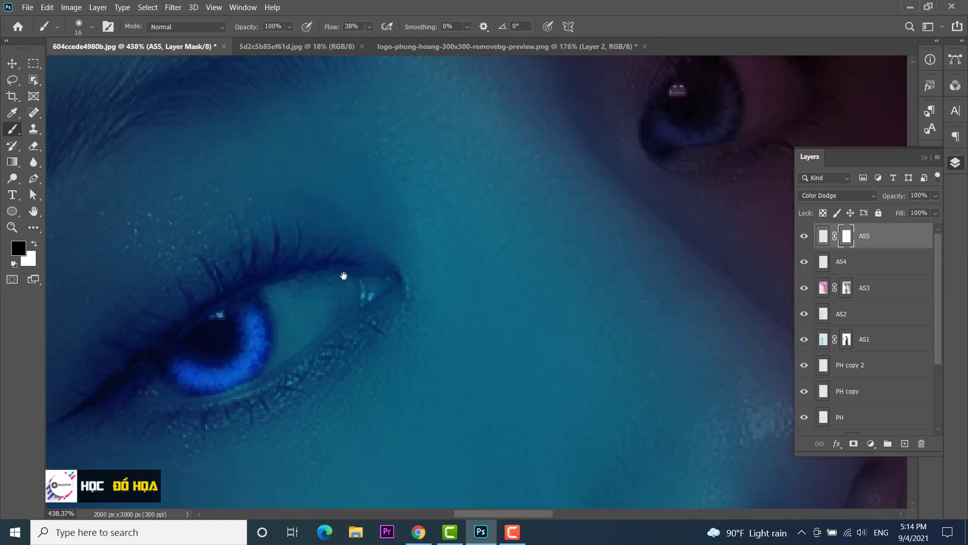
scroll(533, 247, down, 5)
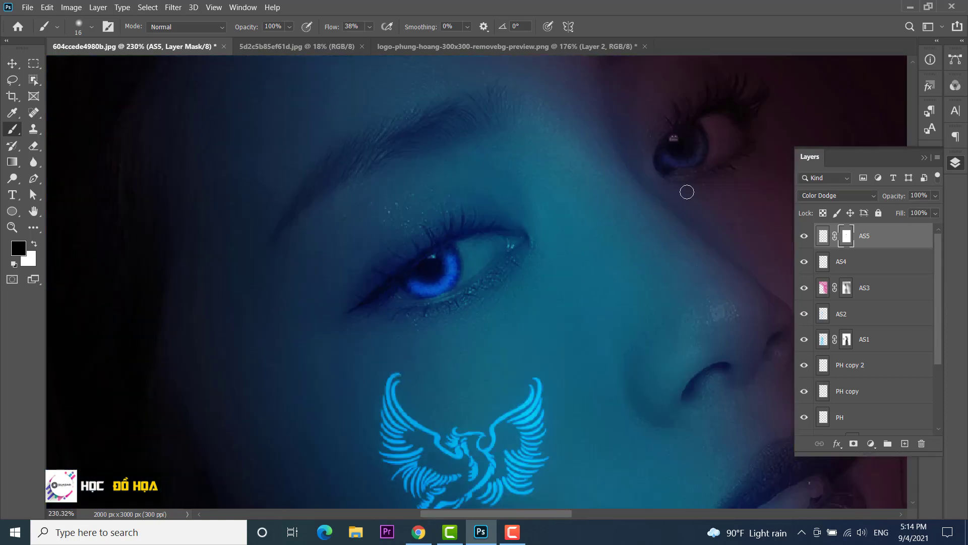
scroll(640, 320, down, 3)
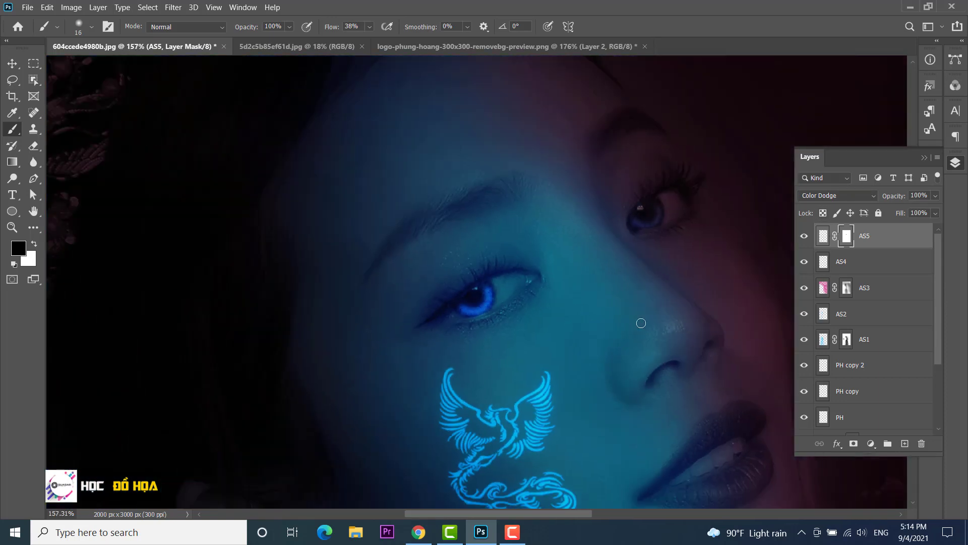
scroll(638, 319, down, 2)
drag(487, 276, 483, 273)
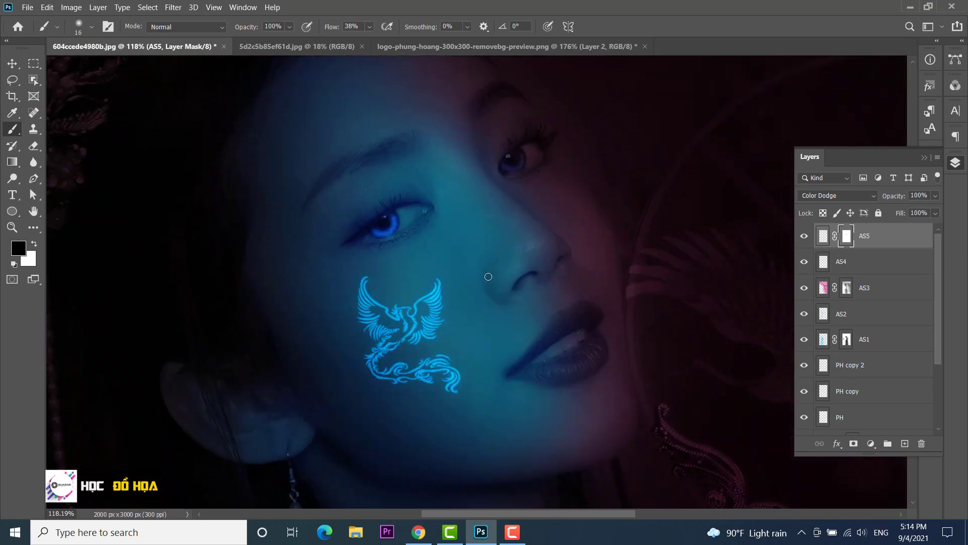
scroll(488, 277, up, 3)
click(820, 237)
right_click(819, 237)
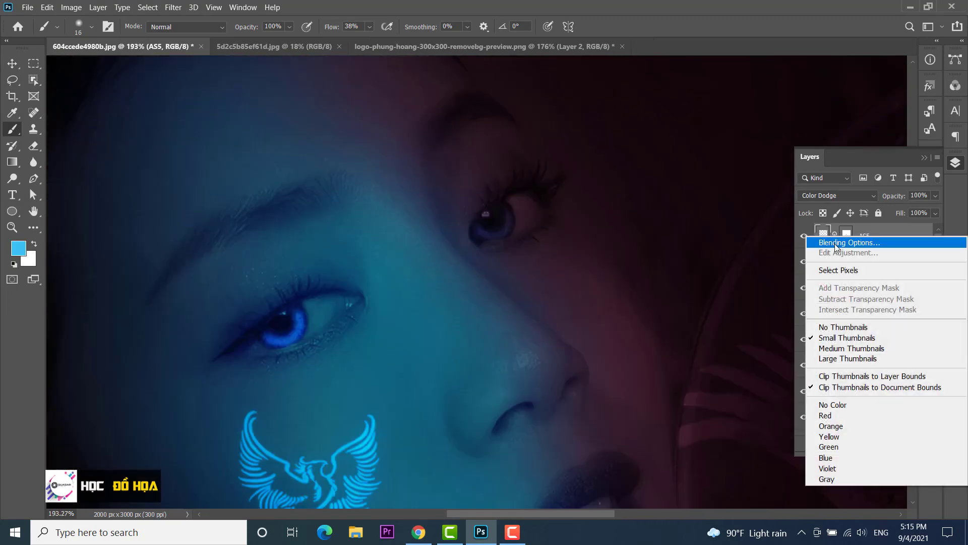
click(834, 244)
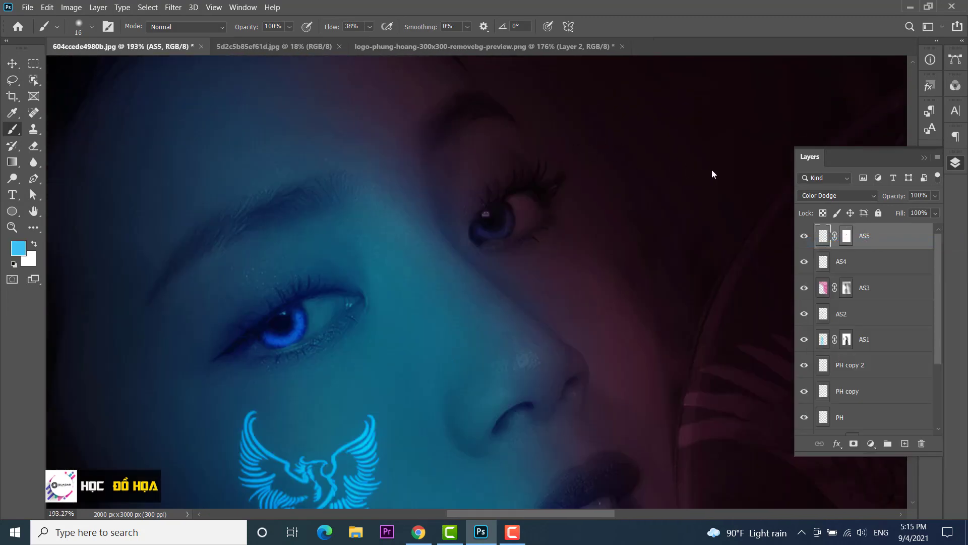
Add a Color Dodge colour overlay in magenta-pink #ca1499 to AS5.
drag(600, 122, 739, 141)
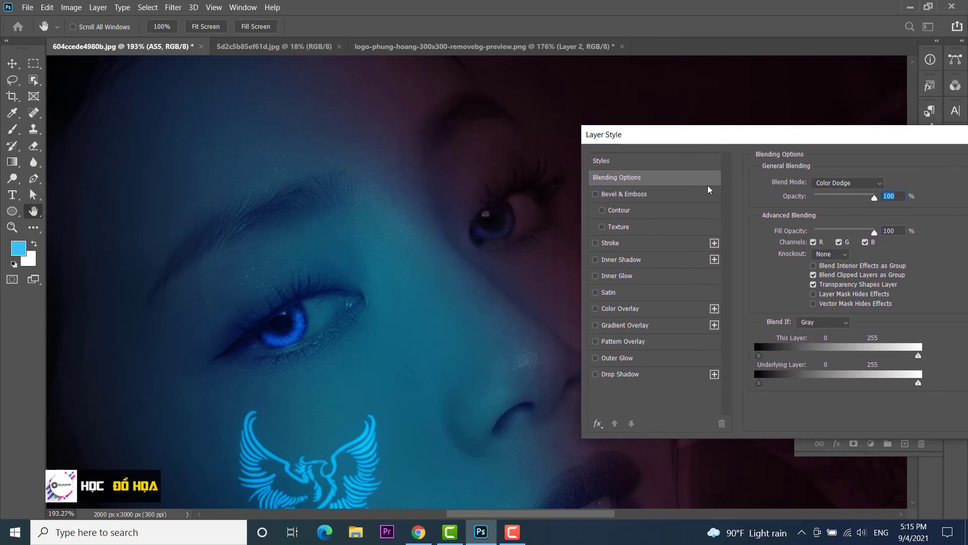
click(625, 308)
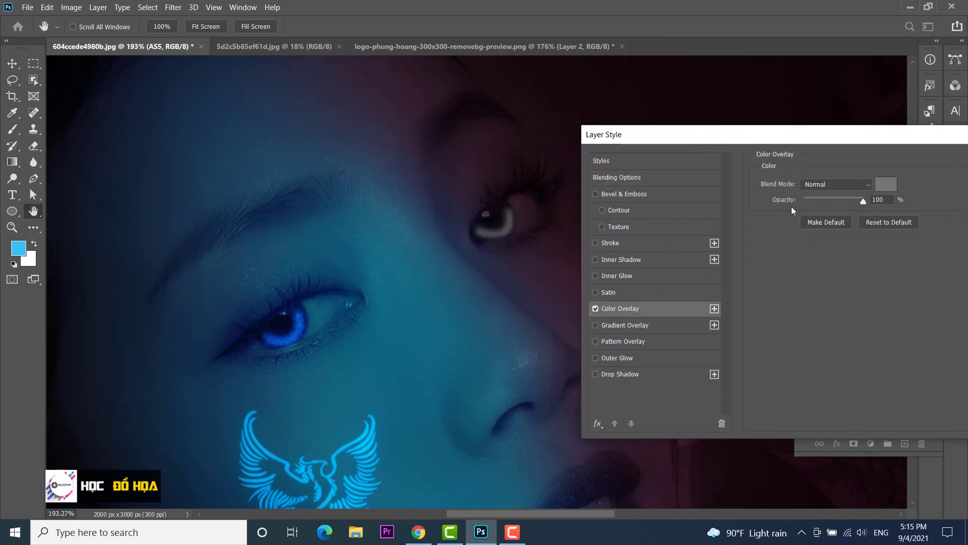
click(867, 184)
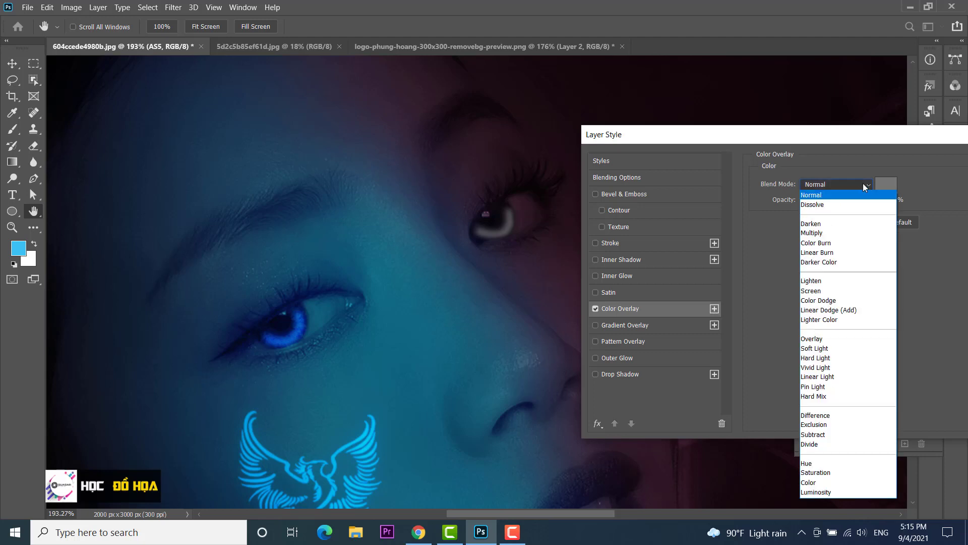
key(Escape)
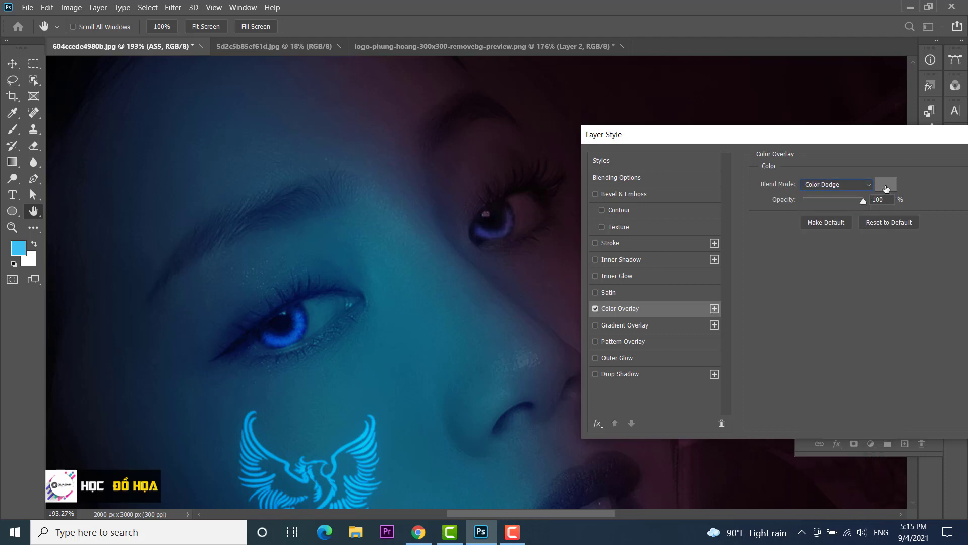
click(885, 184)
click(638, 133)
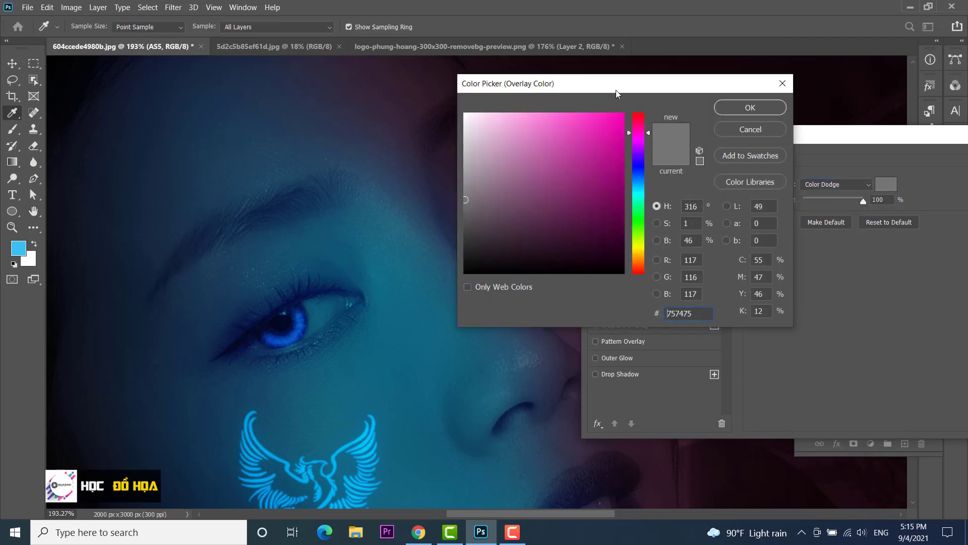
drag(616, 90, 812, 113)
mouse_move(757, 190)
mouse_down()
mouse_move(800, 195)
mouse_move(810, 160)
mouse_move(804, 169)
mouse_up()
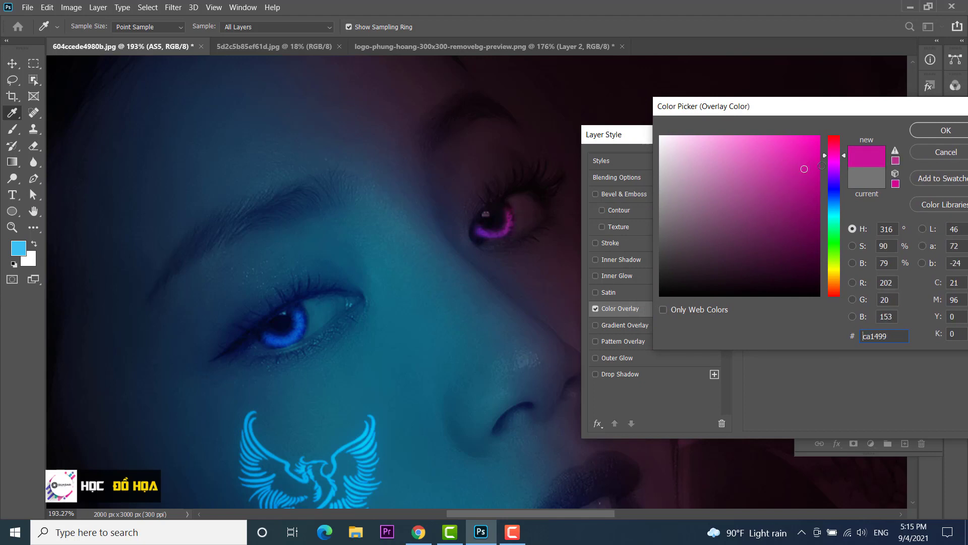
drag(857, 107, 809, 107)
click(884, 132)
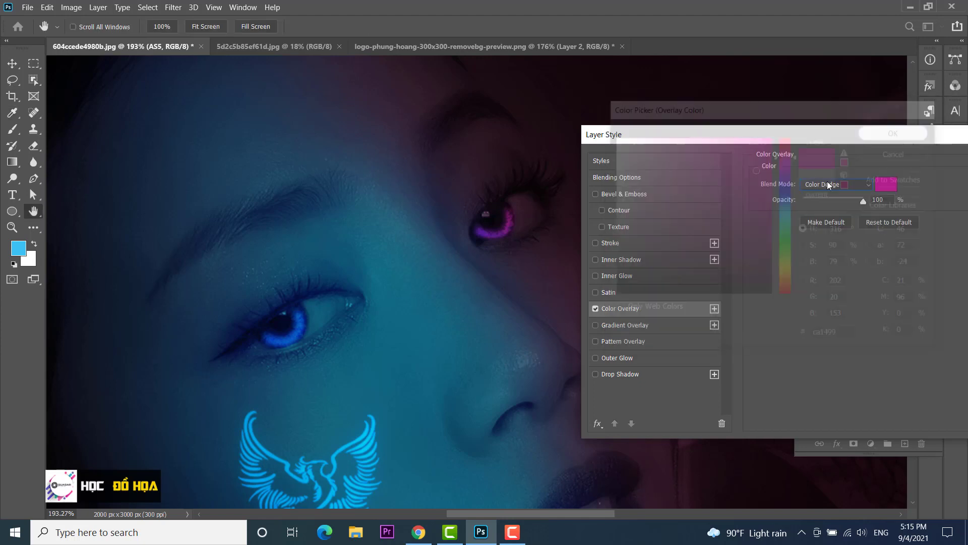
Lower the colour overlay opacity to 86% and apply the layer style.
click(847, 199)
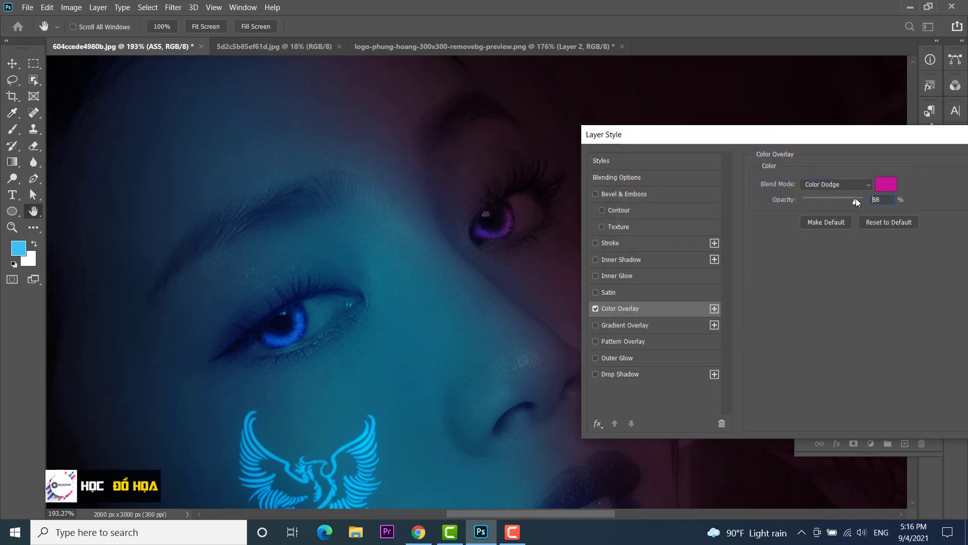
click(854, 200)
drag(857, 202, 855, 202)
drag(876, 133, 802, 133)
click(943, 156)
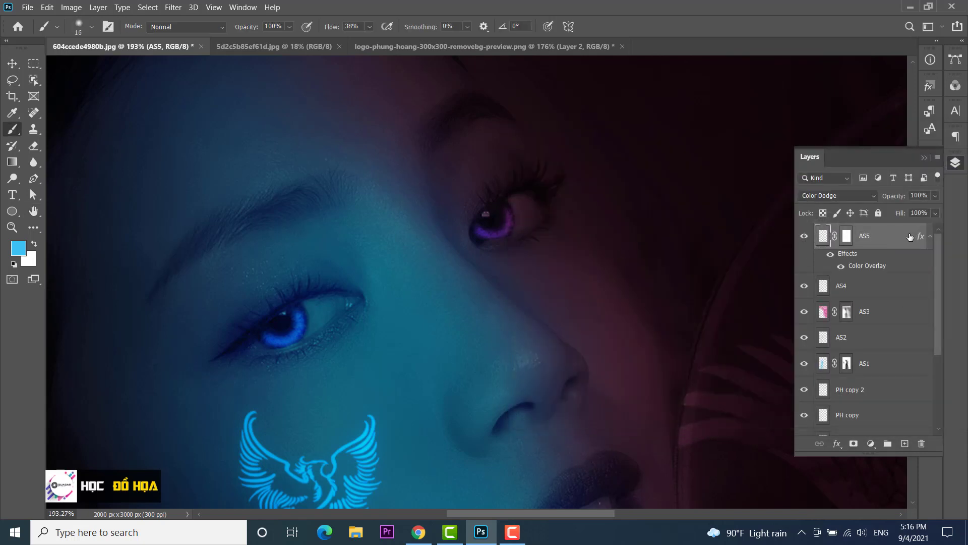
click(929, 236)
Add a new layer named AS6 above AS5 in Color Dodge blend mode.
click(804, 236)
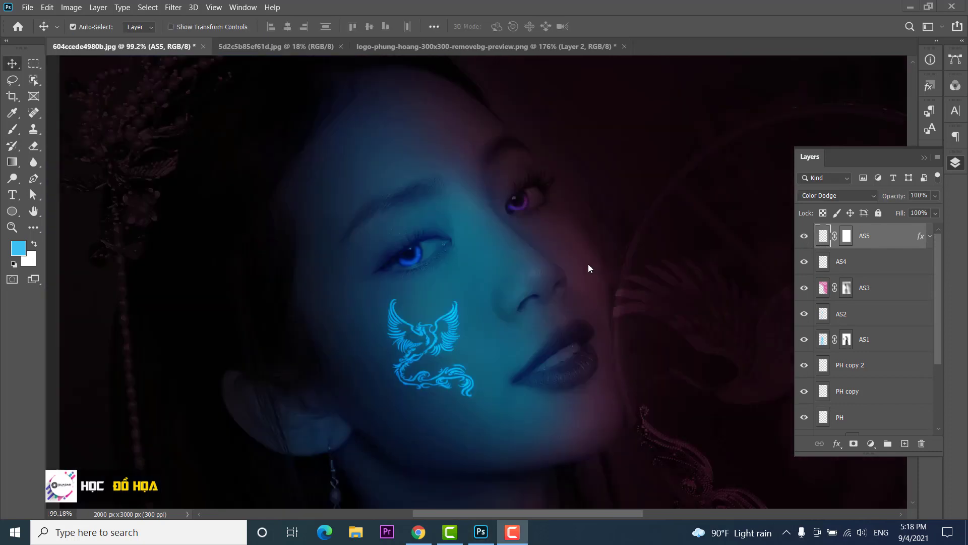
click(904, 443)
double_click(846, 236)
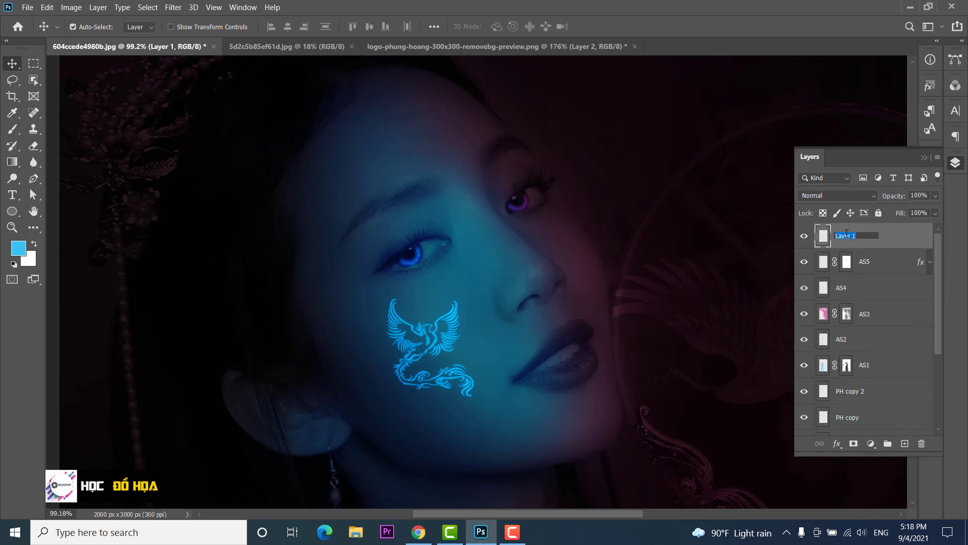
text(AS6)
key(Return)
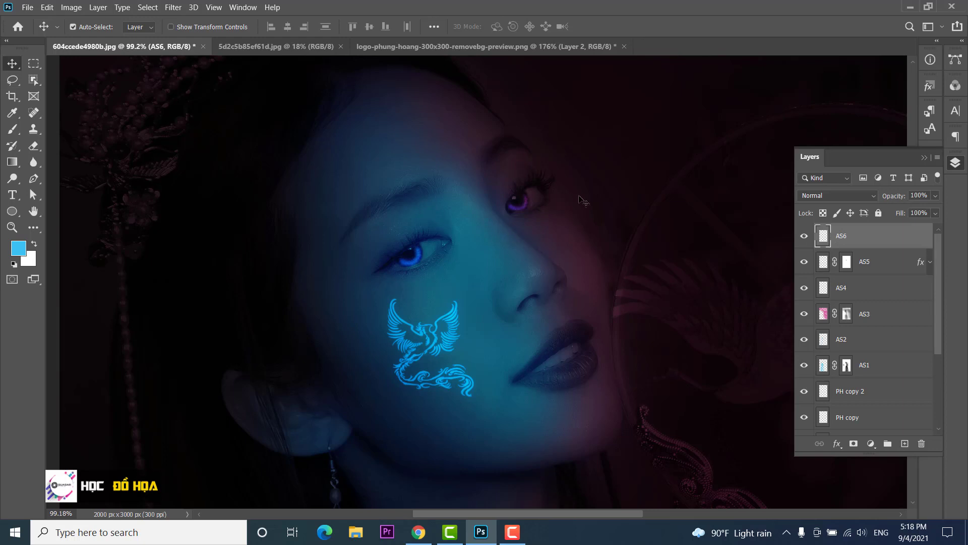
click(875, 195)
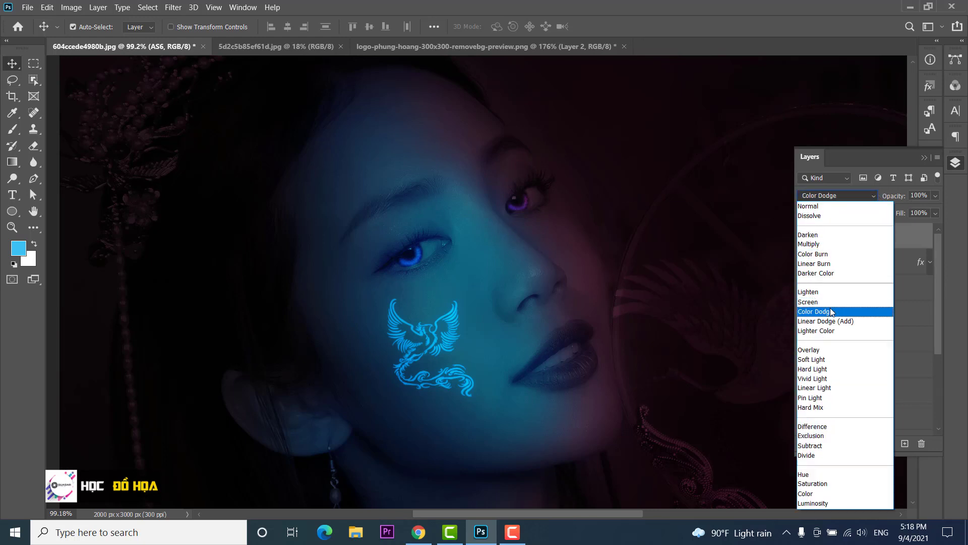
click(830, 310)
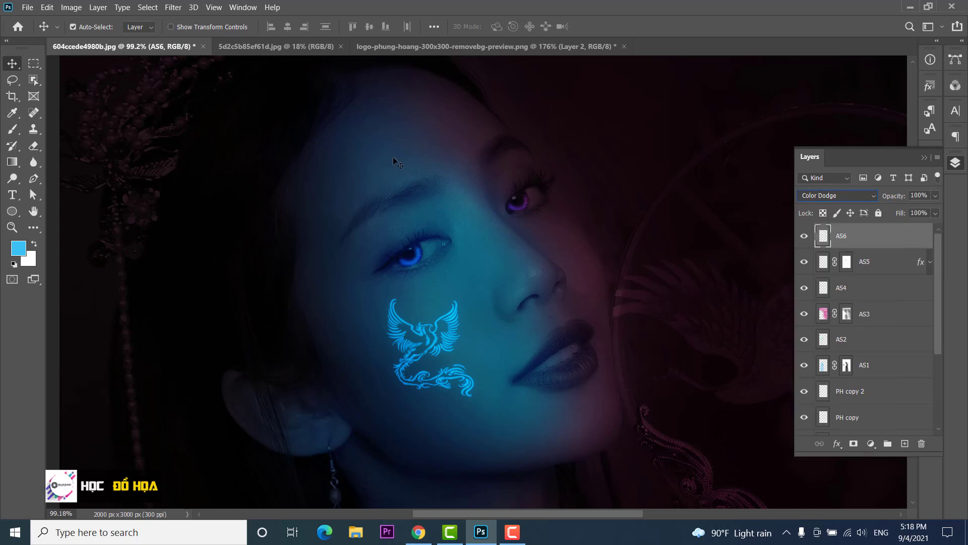
Switch to the Brush tool with darker blue #1791c0 as foreground colour.
click(12, 129)
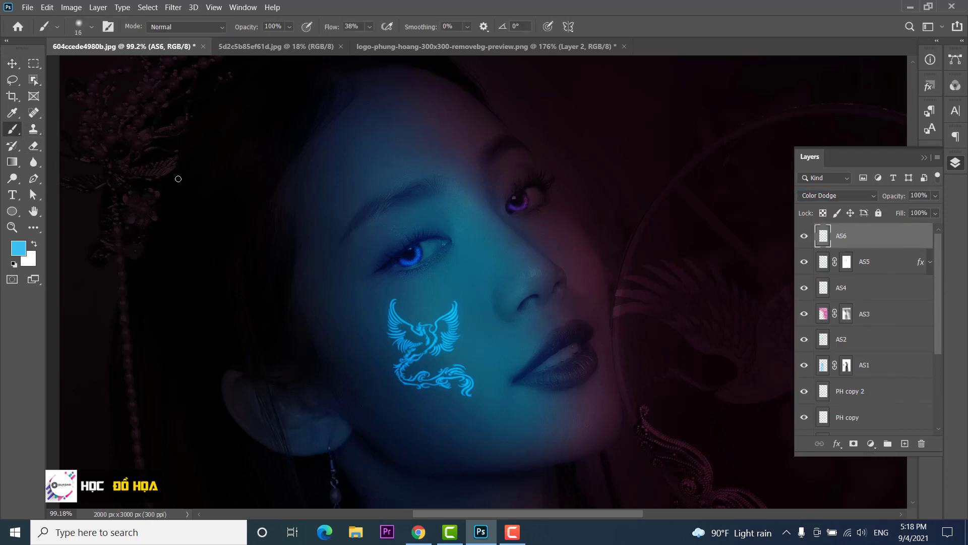
click(18, 248)
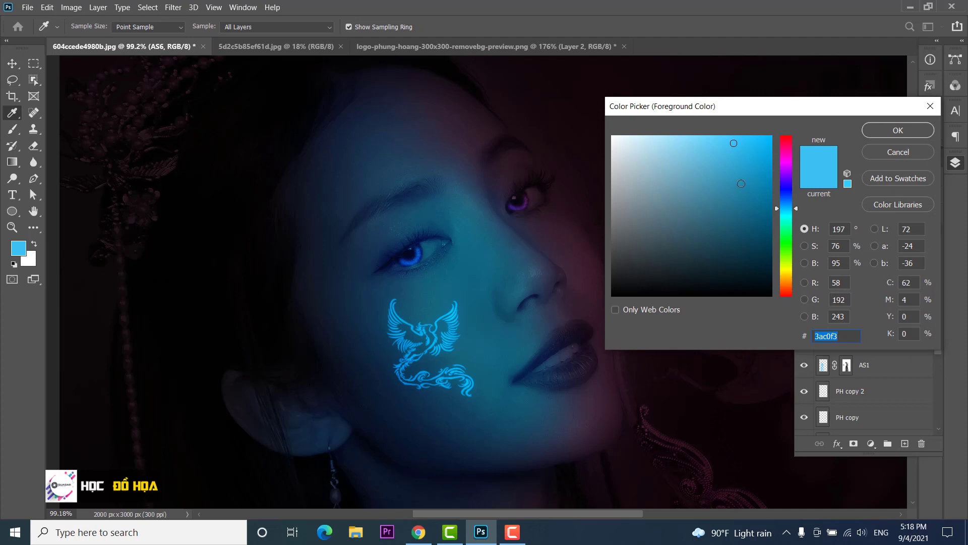
click(753, 176)
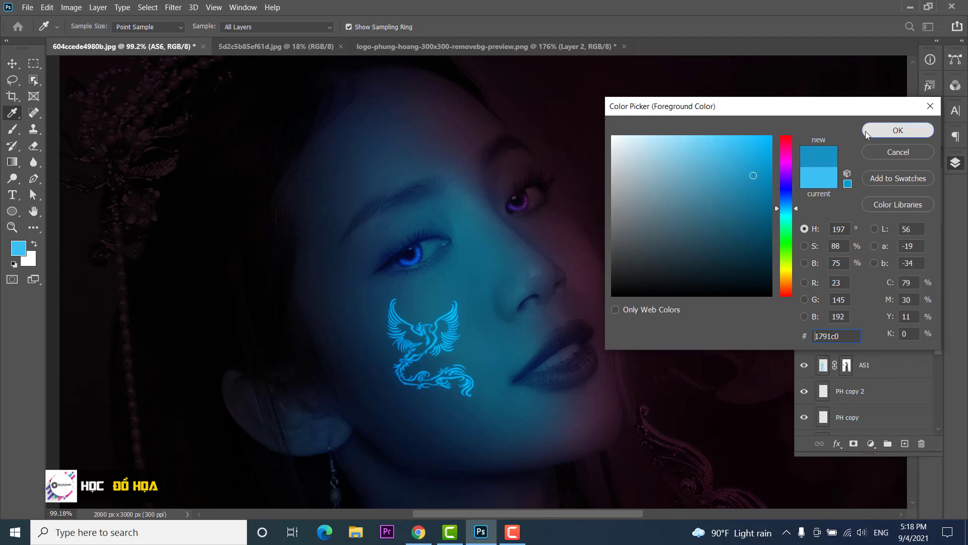
click(898, 130)
scroll(560, 376, up, 3)
scroll(559, 376, up, 2)
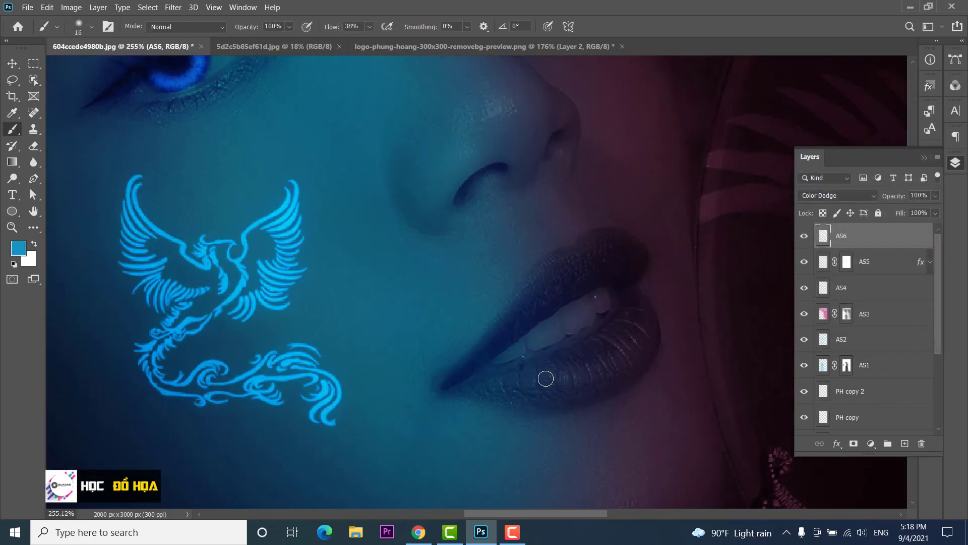
Enlarge the brush and choose a soft round preset, listing presets by name.
drag(482, 385, 489, 384)
right_click(492, 376)
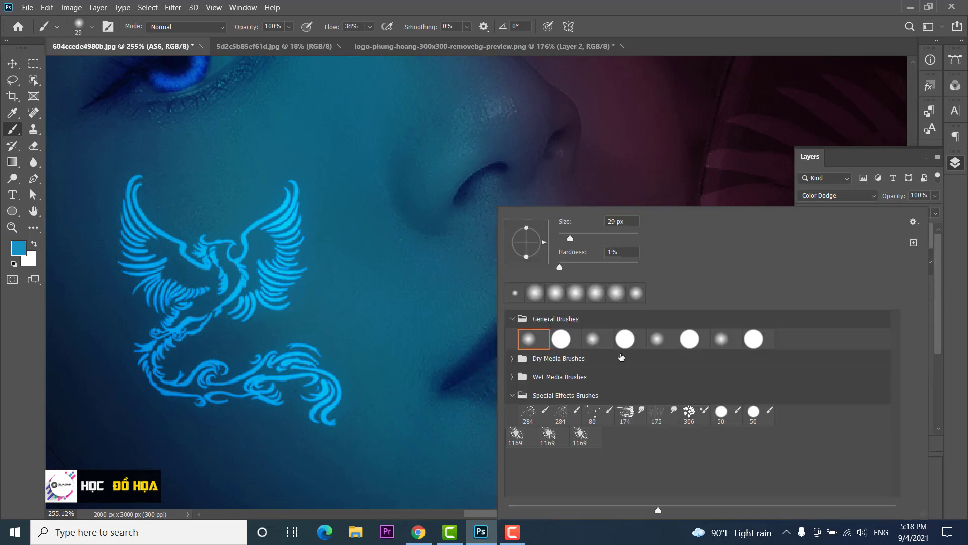
click(595, 337)
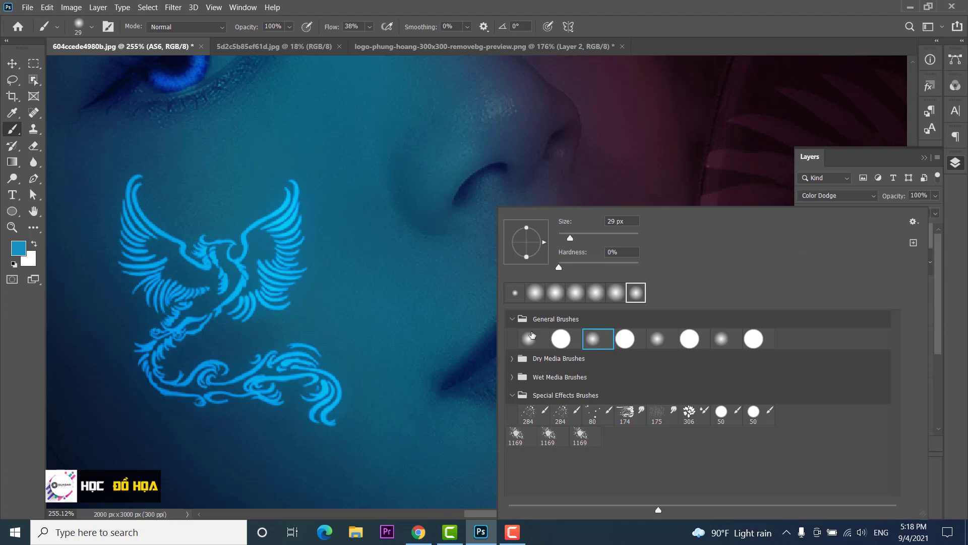
click(913, 222)
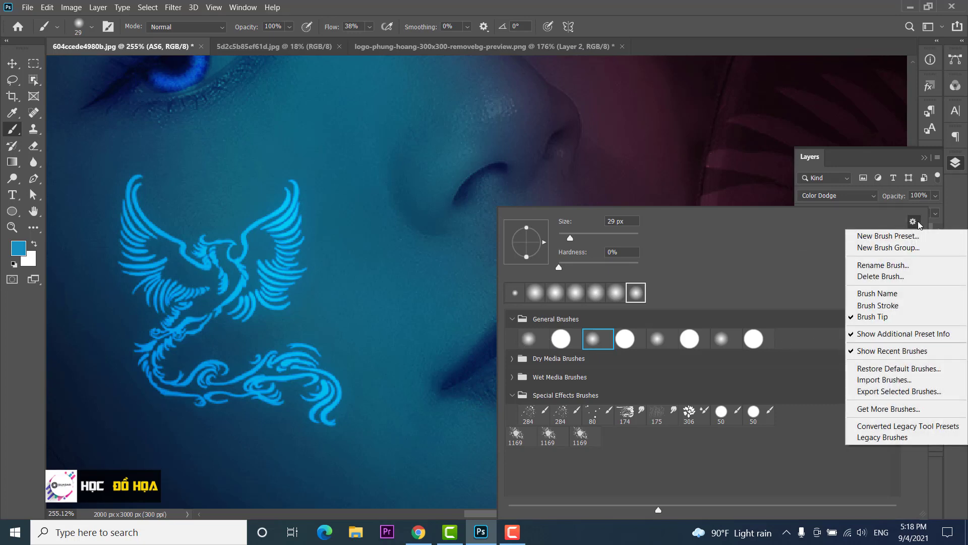
click(876, 293)
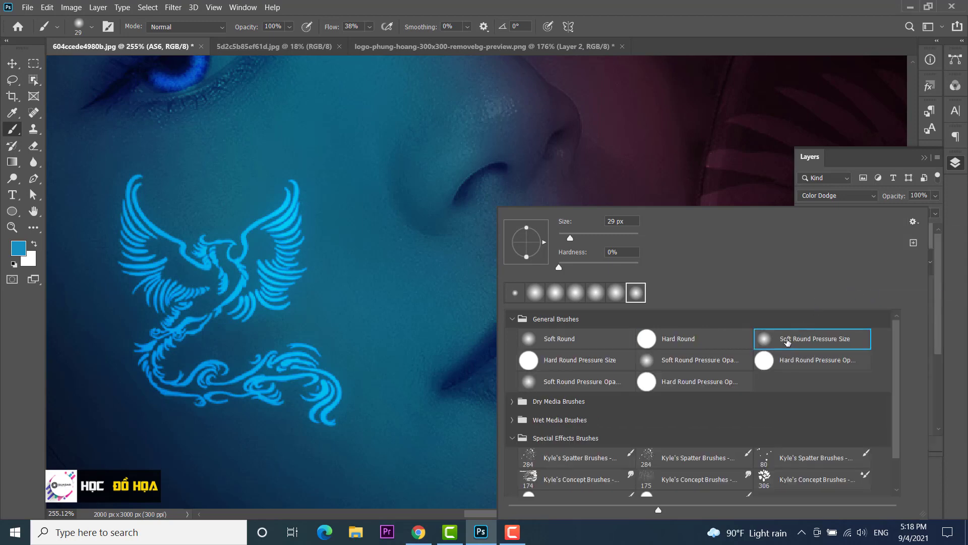
click(578, 187)
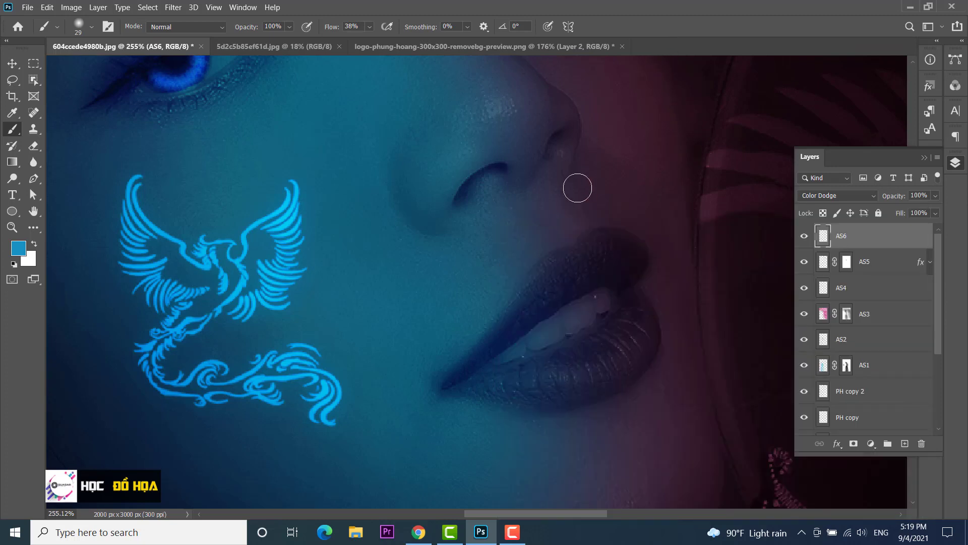
Set brush opacity to 58% and paint blue over the lower lip's left corner.
click(291, 26)
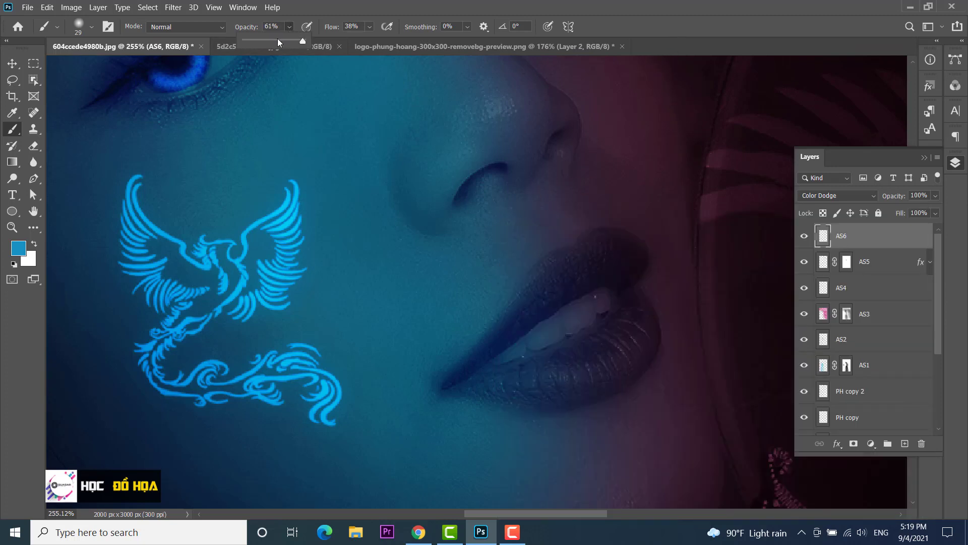
drag(278, 40, 280, 40)
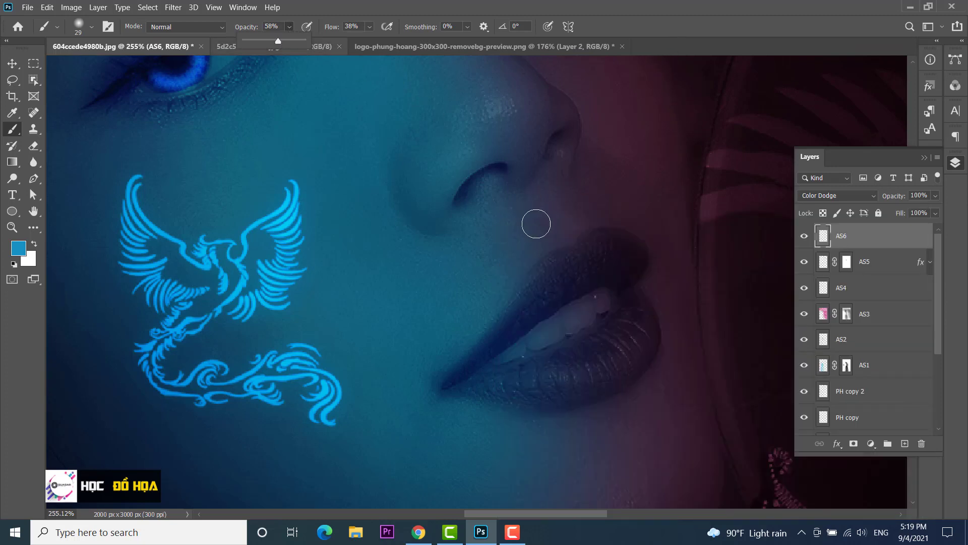
mouse_move(501, 380)
mouse_down()
mouse_move(554, 360)
mouse_move(478, 389)
mouse_move(554, 386)
mouse_move(566, 371)
mouse_up()
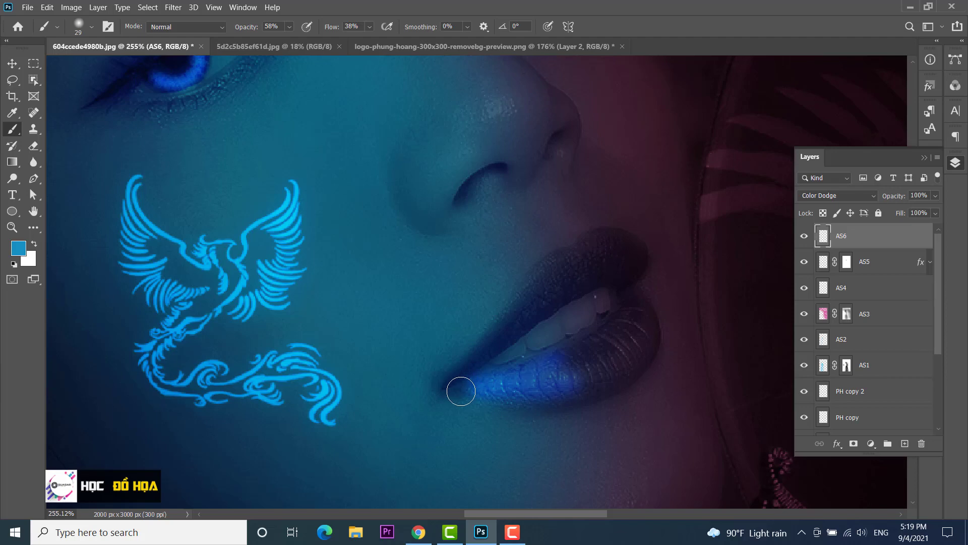
drag(458, 389, 540, 370)
Paint a soft cyan glow beside the nose tip.
scroll(540, 371, down, 5)
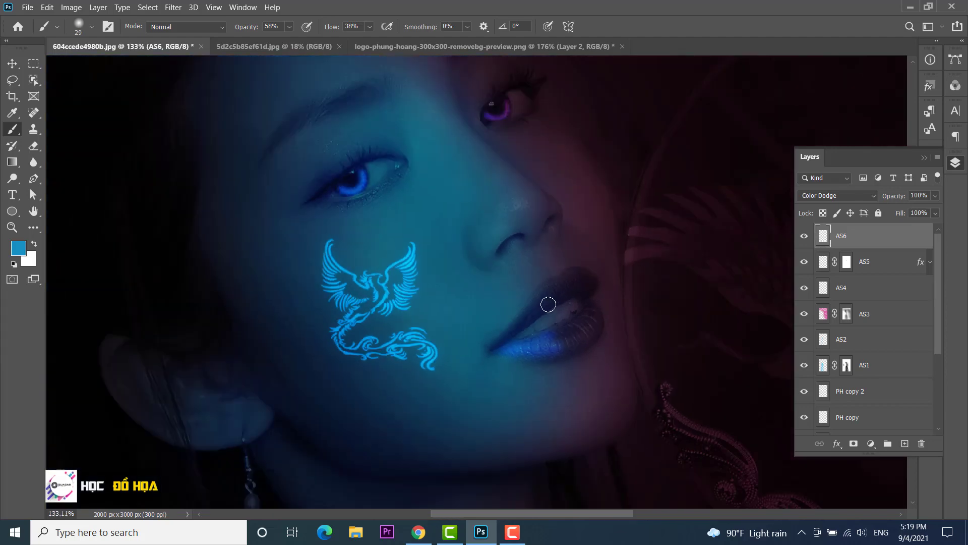
scroll(530, 273, up, 3)
scroll(512, 225, up, 2)
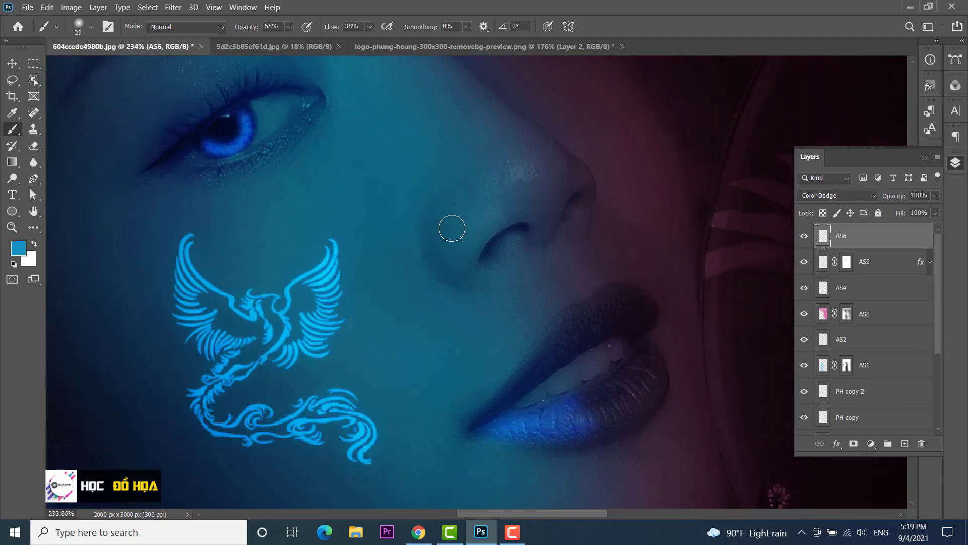
drag(449, 225, 469, 204)
scroll(492, 270, up, 2)
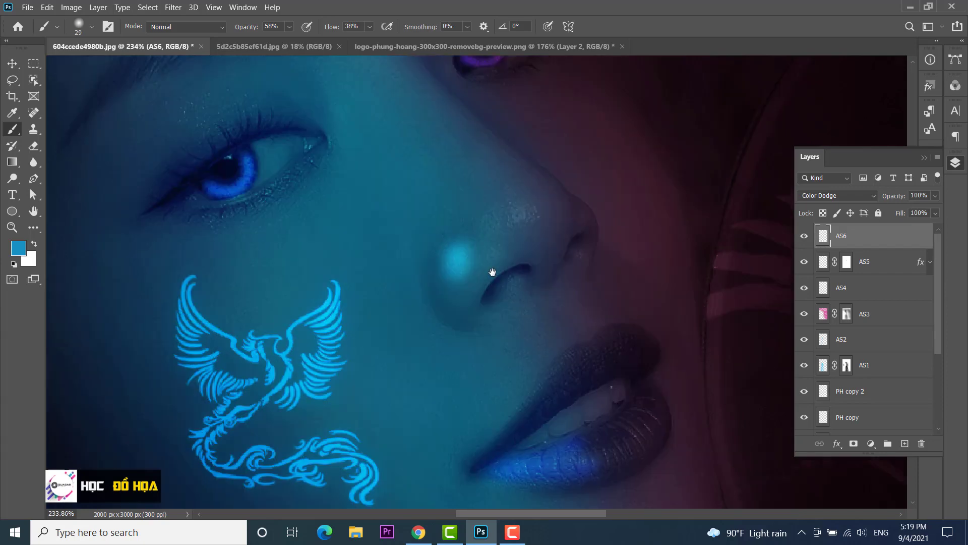
scroll(551, 298, up, 3)
Enlarge the brush to 58 px and set brush opacity to 47%.
mouse_move(545, 292)
mouse_down()
mouse_move(556, 307)
mouse_move(499, 262)
mouse_up()
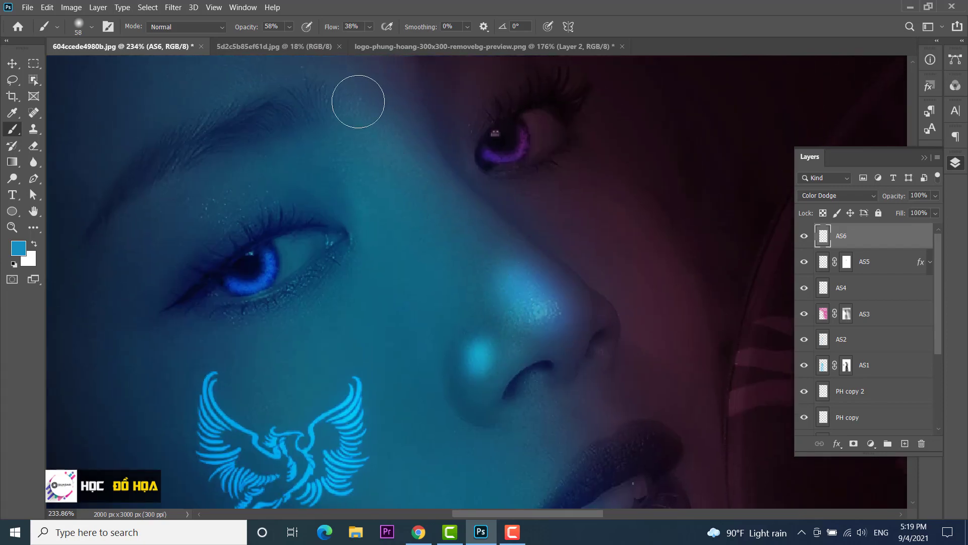
click(289, 27)
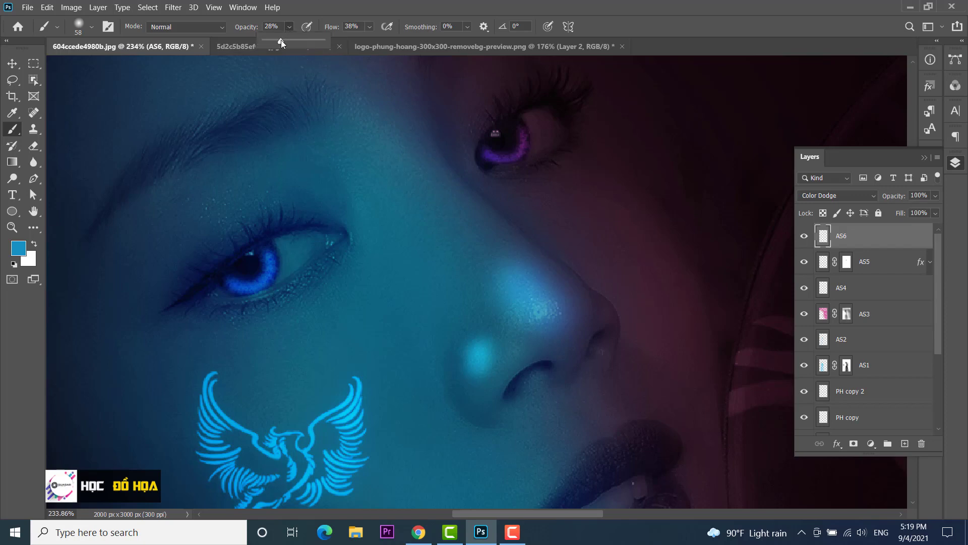
click(483, 253)
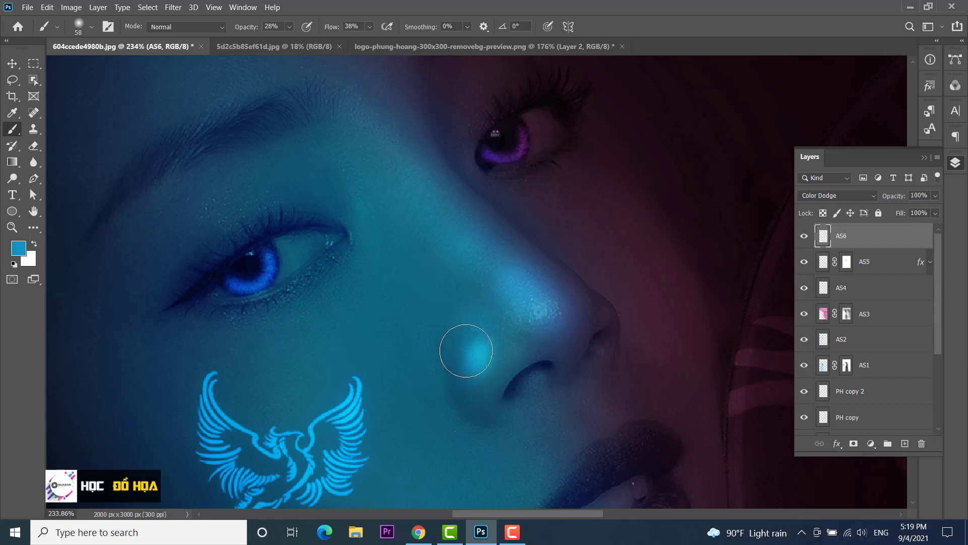
click(289, 27)
drag(302, 42, 304, 44)
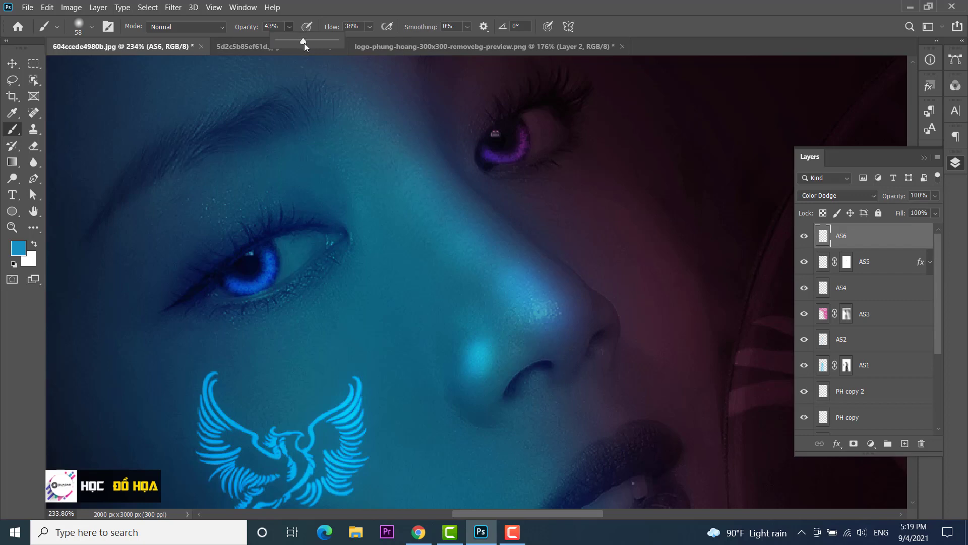
Use a 17 px Soft Round Pressure Opacity brush to stroke the nostril rim and upper lip edge.
right_click(485, 251)
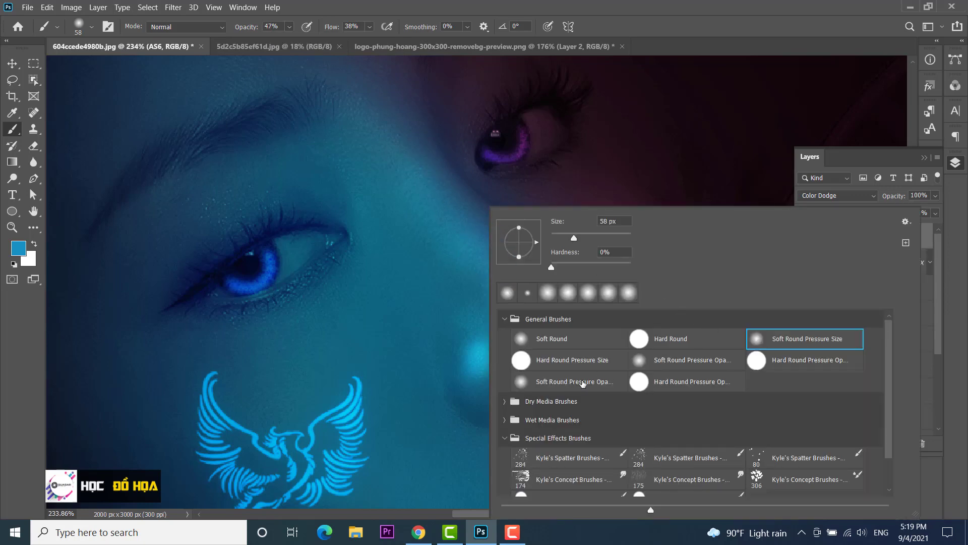
click(581, 381)
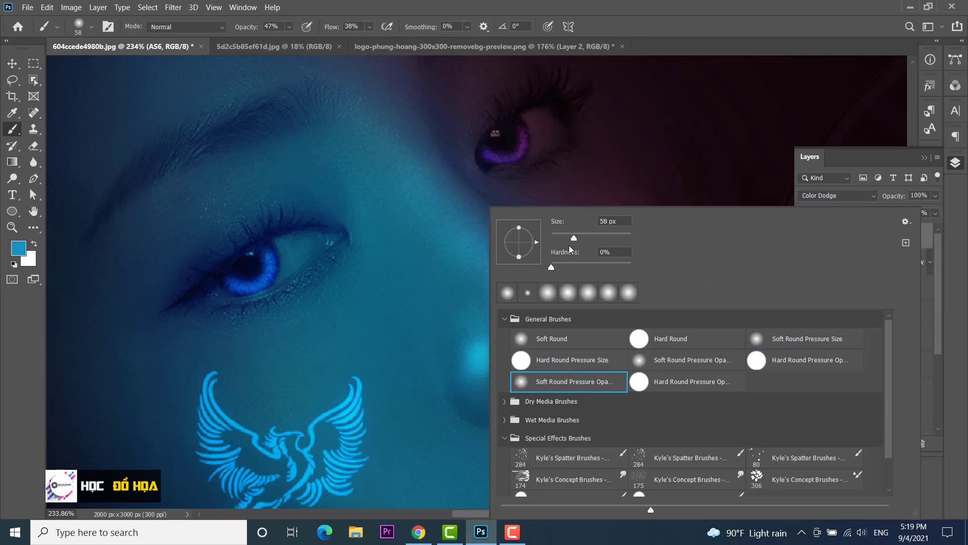
drag(573, 235, 554, 235)
click(596, 116)
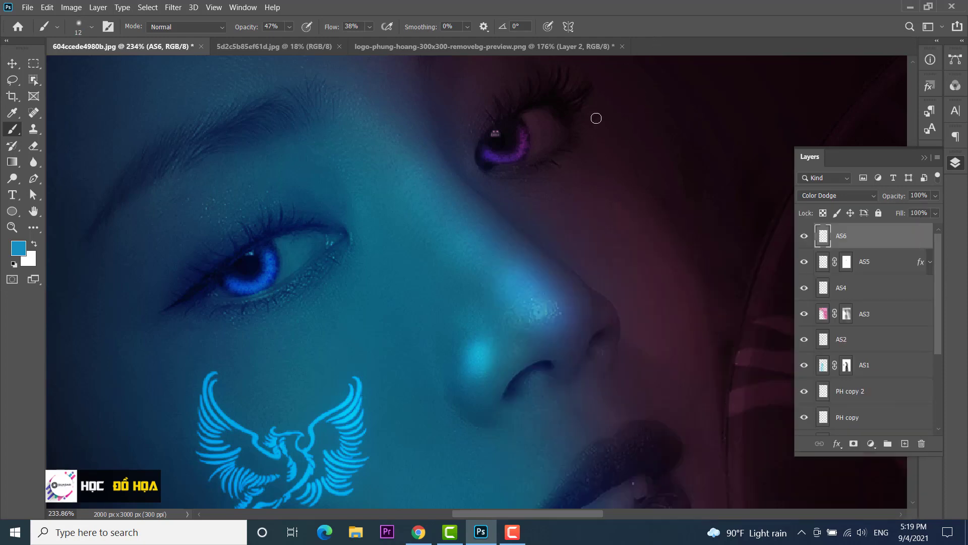
scroll(555, 286, up, 2)
mouse_move(536, 288)
mouse_down()
mouse_move(512, 295)
mouse_move(469, 346)
mouse_up()
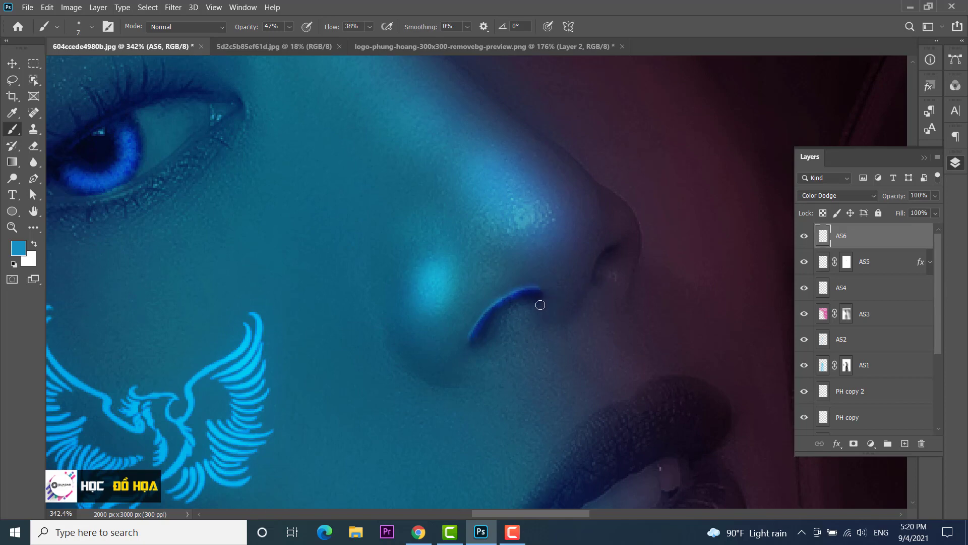
scroll(580, 385, down, 3)
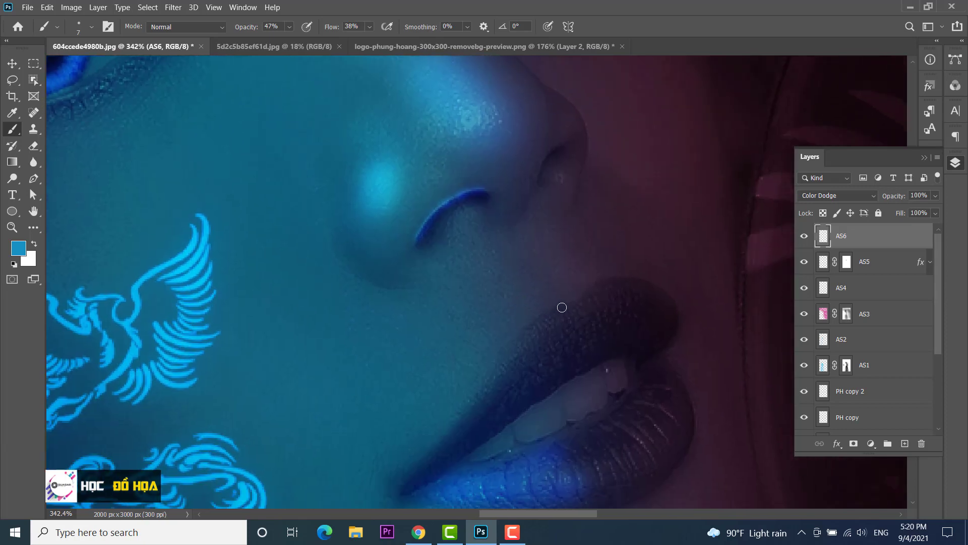
mouse_move(592, 288)
mouse_down()
mouse_move(540, 313)
mouse_move(504, 348)
mouse_move(454, 431)
mouse_up()
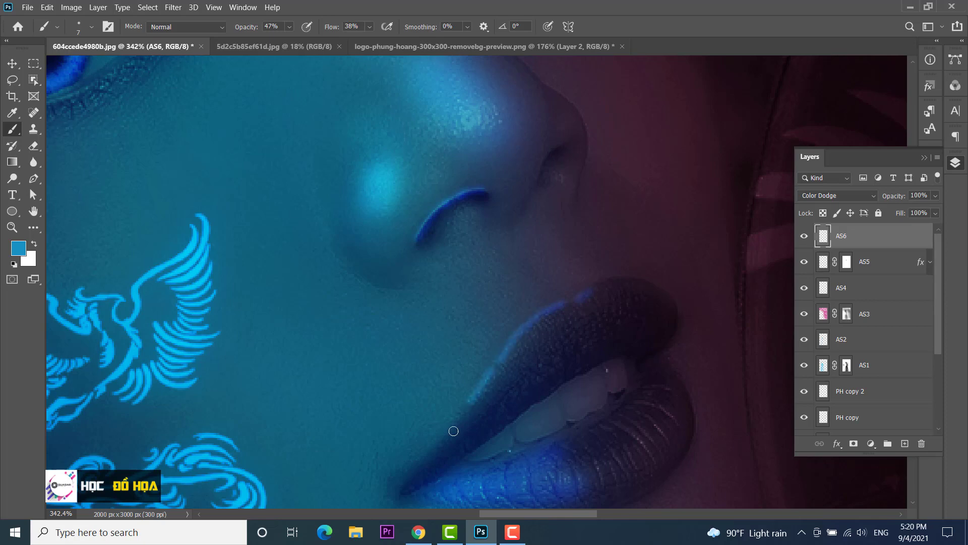
Trace a thin 5 px light-blue line along the upper lip to its corner.
alt+scroll(442, 443, down, 3)
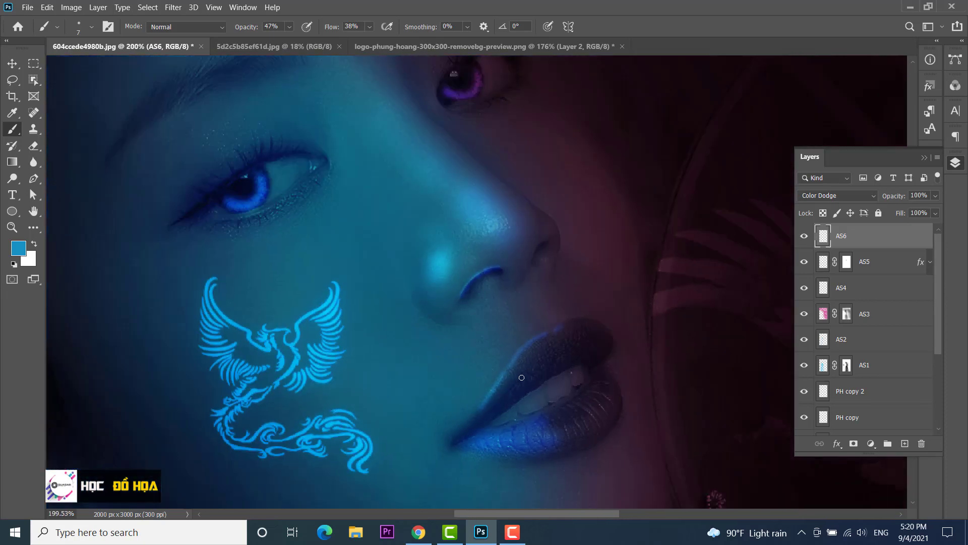
alt+scroll(479, 403, down, 2)
alt+scroll(530, 363, up, 2)
alt+scroll(556, 340, up, 2)
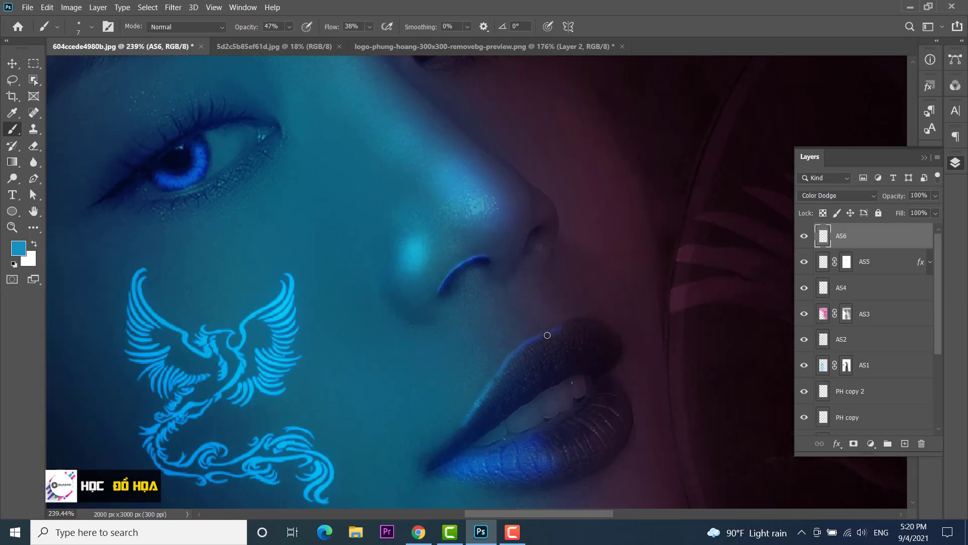
alt+scroll(540, 337, down, 2)
alt+scroll(540, 336, down, 2)
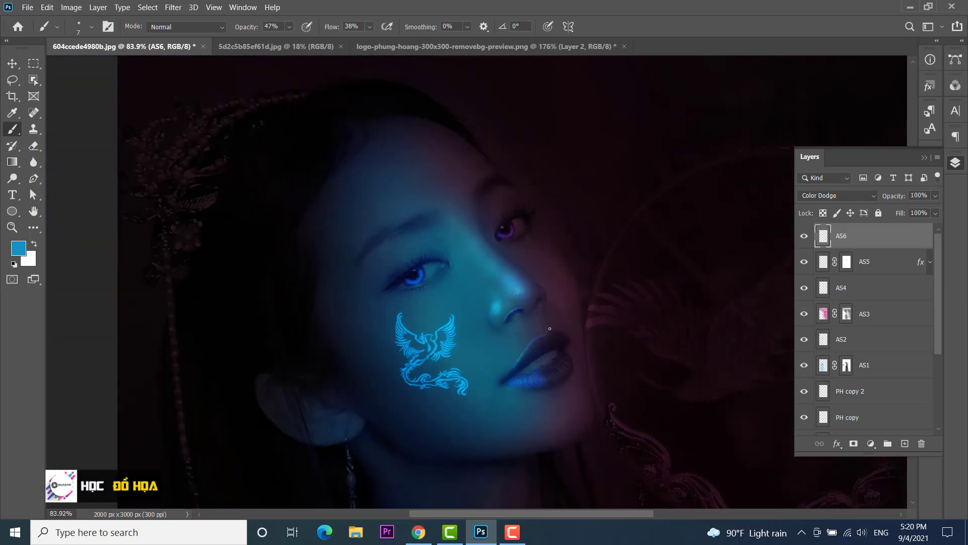
alt+scroll(537, 337, down, 1)
alt+scroll(532, 338, up, 2)
alt+scroll(524, 338, up, 2)
alt+scroll(525, 338, up, 3)
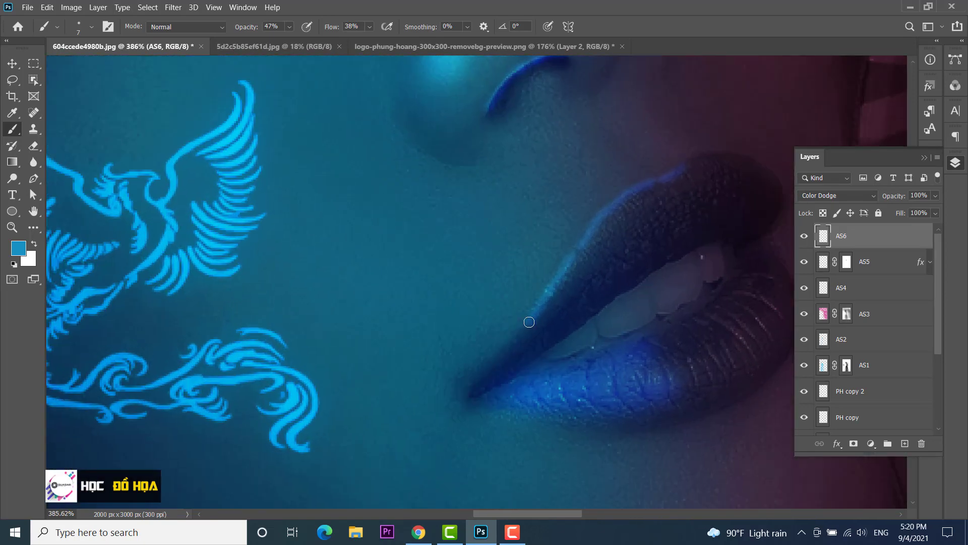
alt+right_click(527, 322)
mouse_move(520, 333)
mouse_down()
mouse_move(471, 383)
mouse_move(471, 400)
mouse_up()
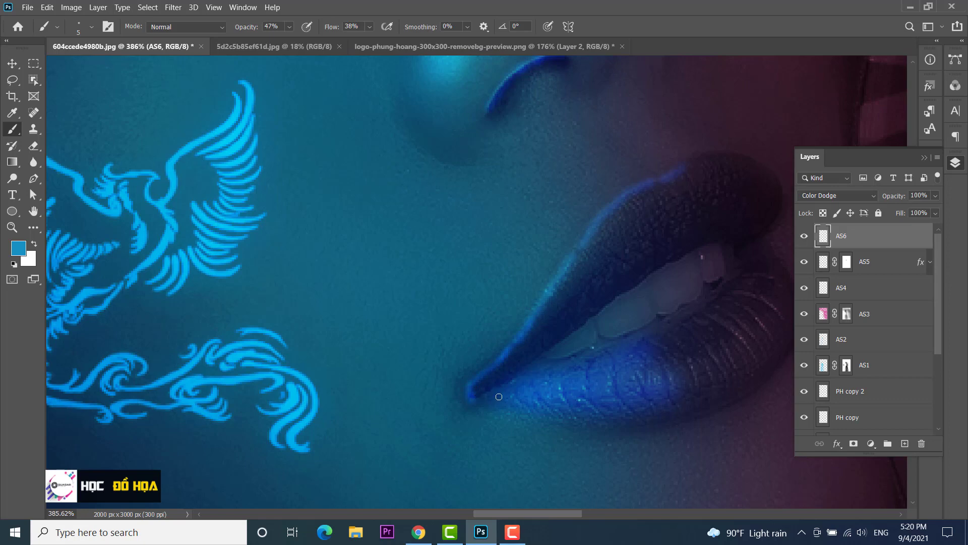
With a 21 px brush at 17% opacity, brighten the upper lip edge and lower lip's left part.
scroll(533, 364, down, 3)
scroll(529, 368, down, 3)
scroll(520, 381, up, 1)
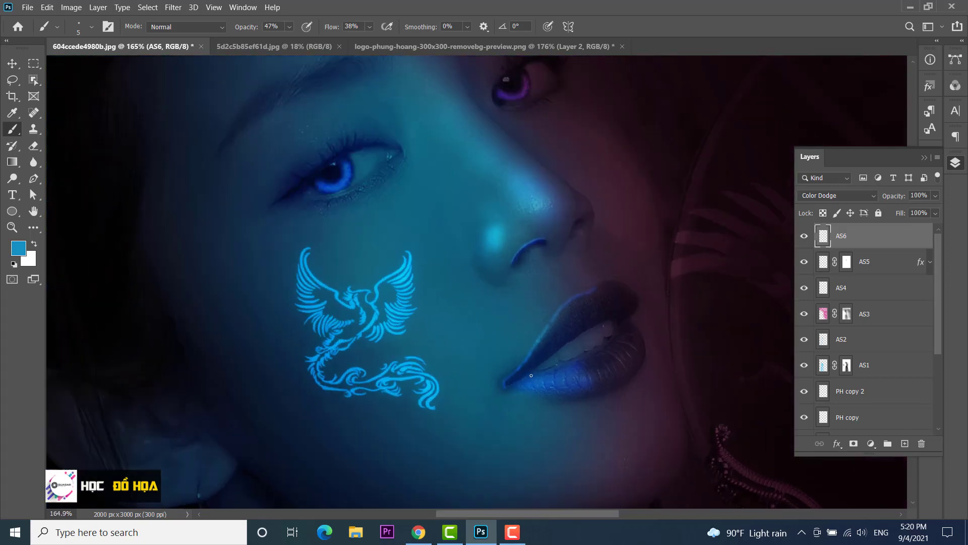
drag(516, 385, 519, 386)
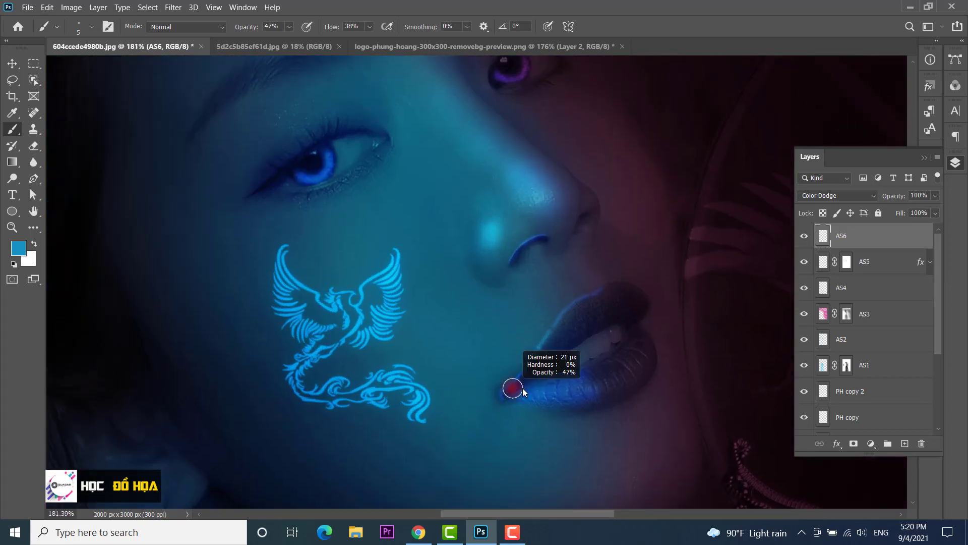
click(290, 28)
drag(288, 41, 280, 41)
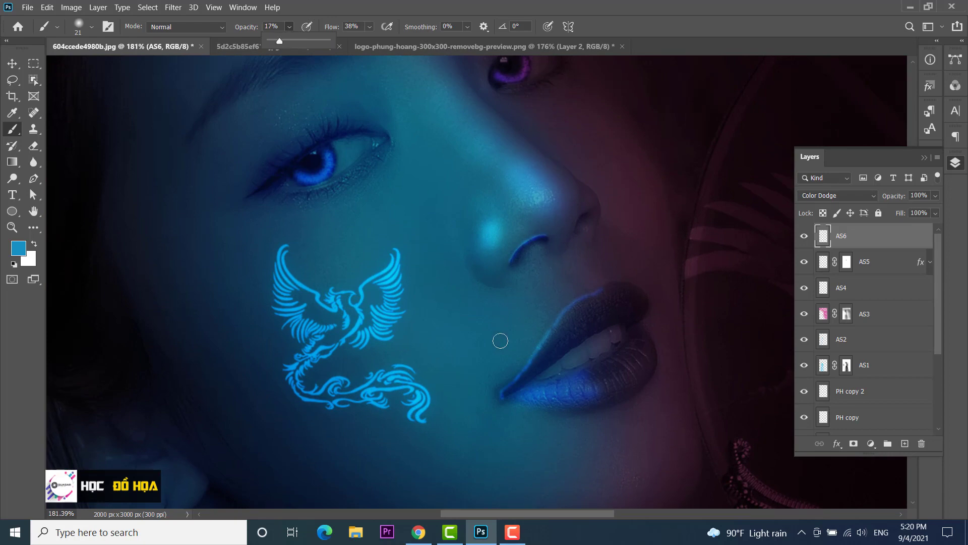
scroll(507, 378, up, 2)
click(510, 405)
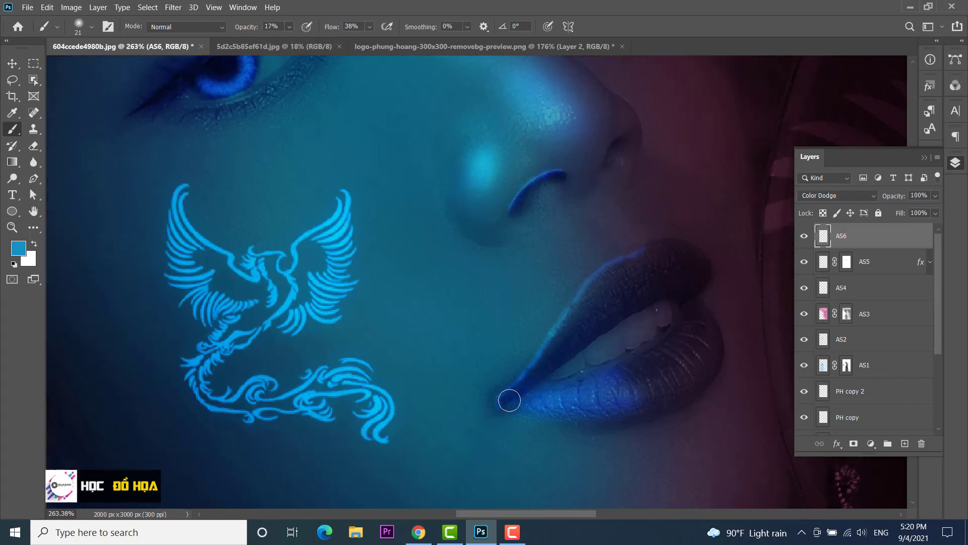
drag(508, 400, 607, 322)
mouse_move(557, 404)
mouse_down()
mouse_move(519, 417)
mouse_move(501, 404)
mouse_move(578, 407)
mouse_move(611, 381)
mouse_move(623, 391)
mouse_move(648, 377)
mouse_move(661, 404)
mouse_move(573, 415)
mouse_move(640, 394)
mouse_up()
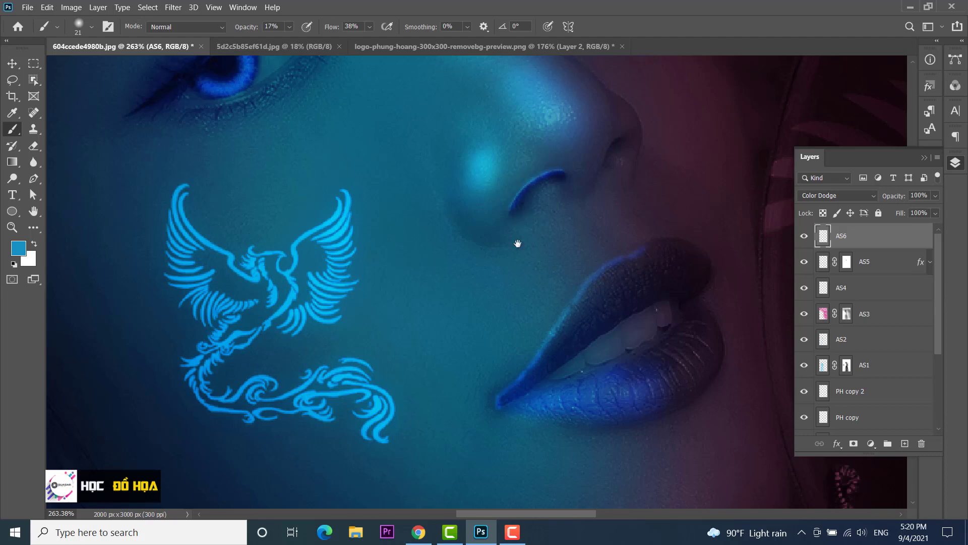
Move the view up to the nose and eye and zoom out to check the glow.
drag(519, 242, 495, 331)
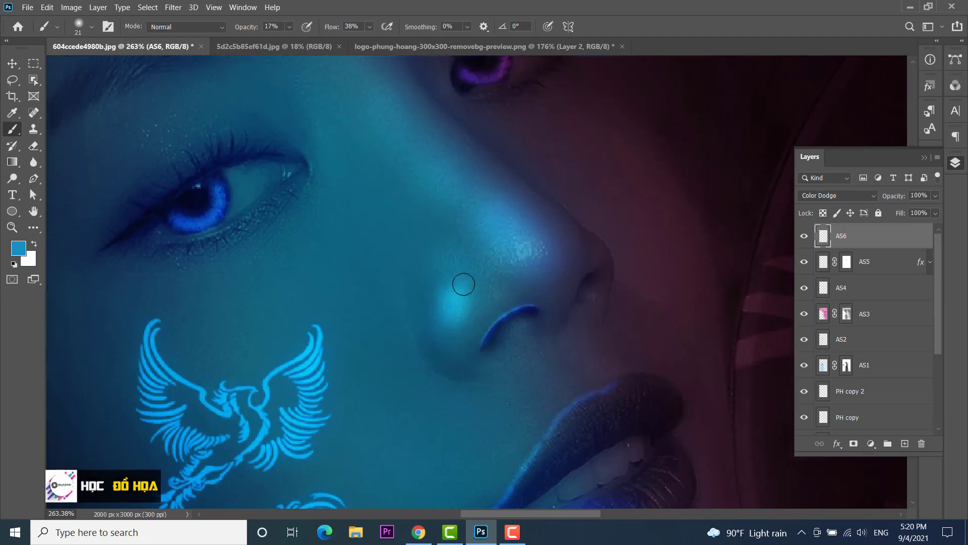
scroll(508, 255, down, 2)
scroll(511, 254, down, 2)
scroll(512, 257, down, 2)
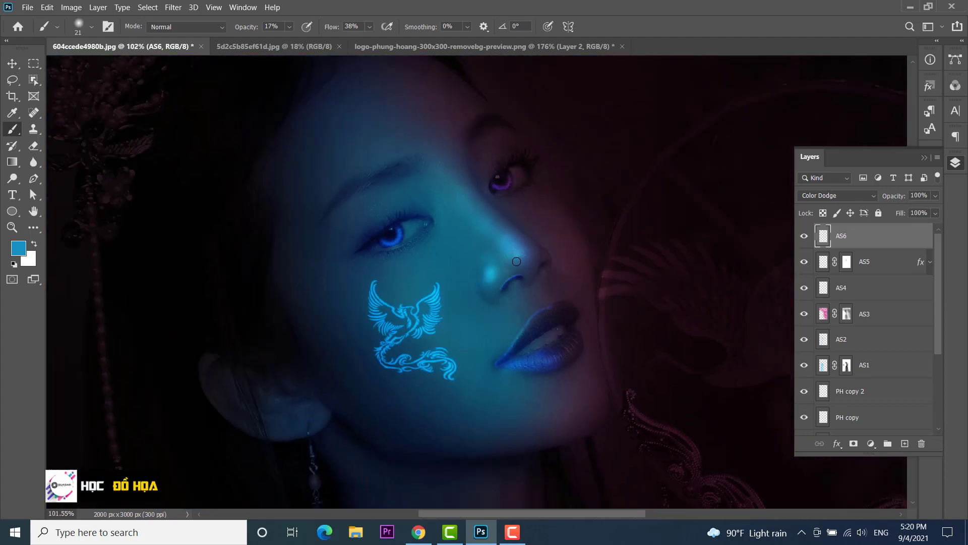
scroll(512, 263, down, 1)
scroll(513, 267, down, 2)
scroll(509, 282, down, 2)
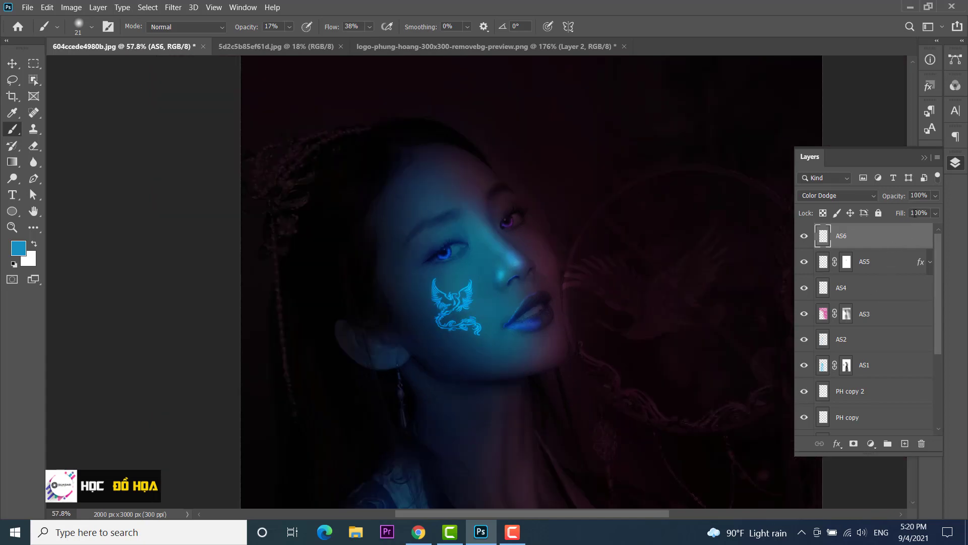
Lower the AS6 layer opacity to 51% and set brush opacity to 52%.
click(934, 197)
drag(914, 213, 906, 209)
scroll(367, 123, up, 4)
scroll(357, 145, up, 1)
scroll(366, 206, up, 3)
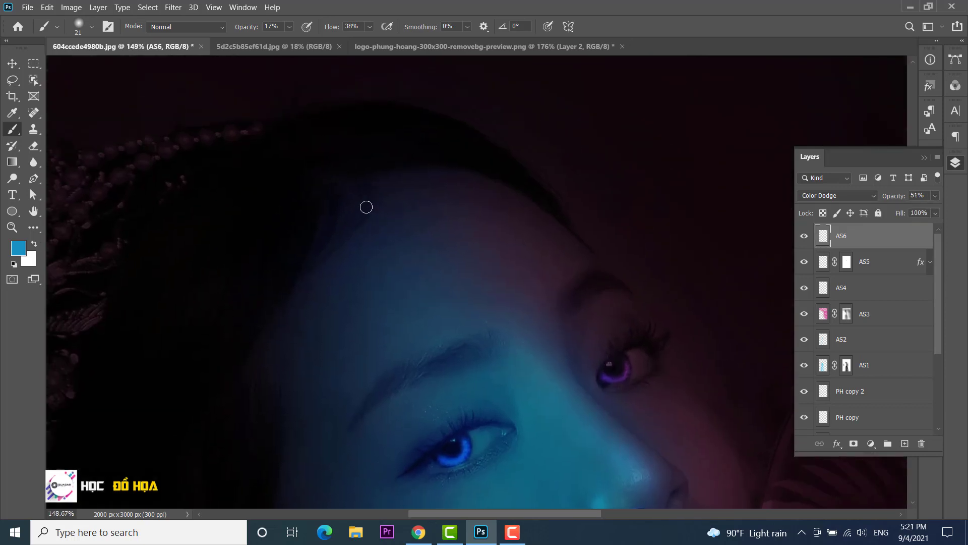
drag(366, 207, 368, 199)
click(290, 27)
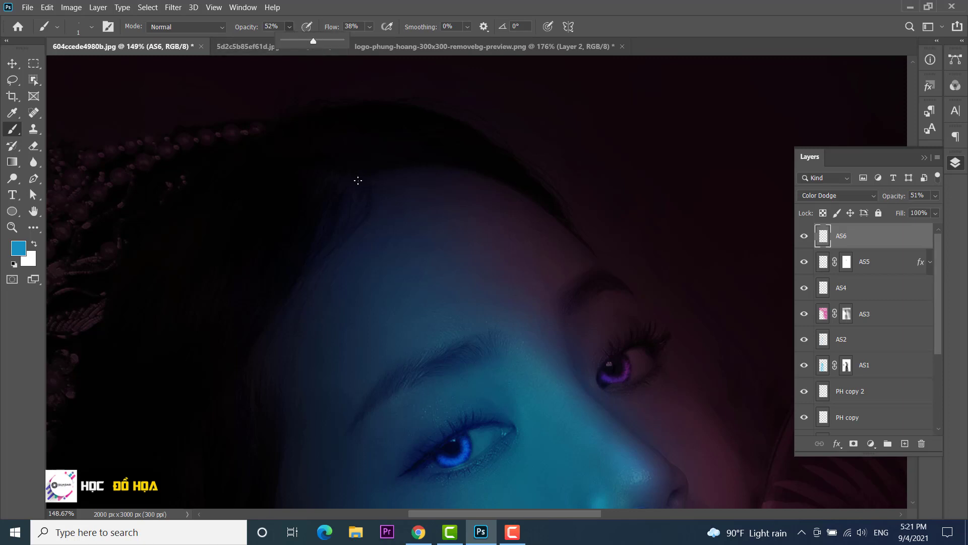
click(366, 201)
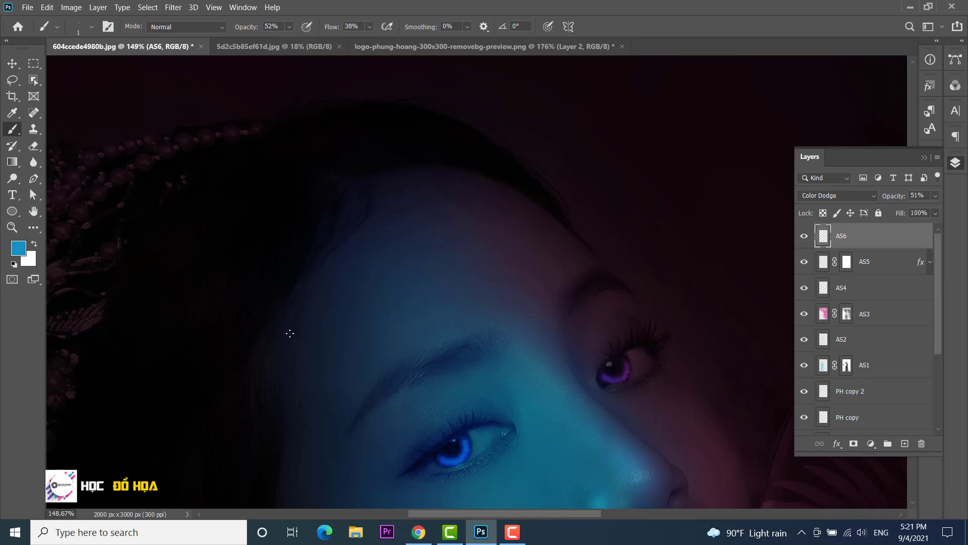
Pan and zoom around the eyebrow, eye and cheek phoenix to inspect the glow.
scroll(383, 312, up, 3)
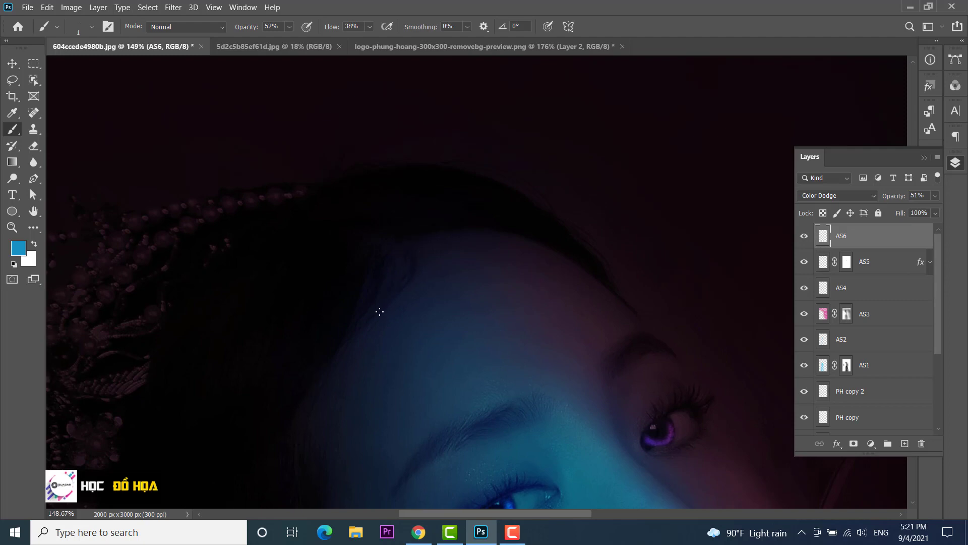
scroll(385, 273, up, 3)
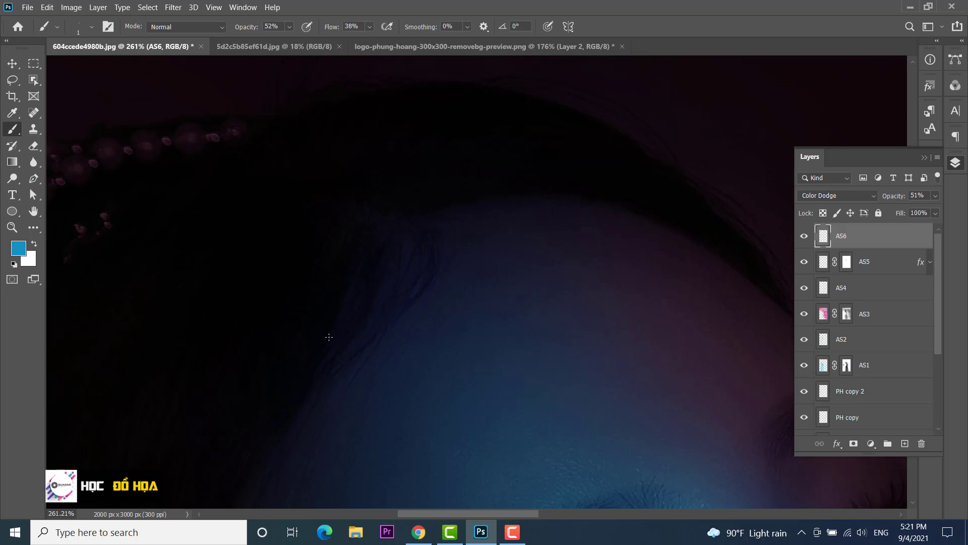
drag(368, 333, 452, 186)
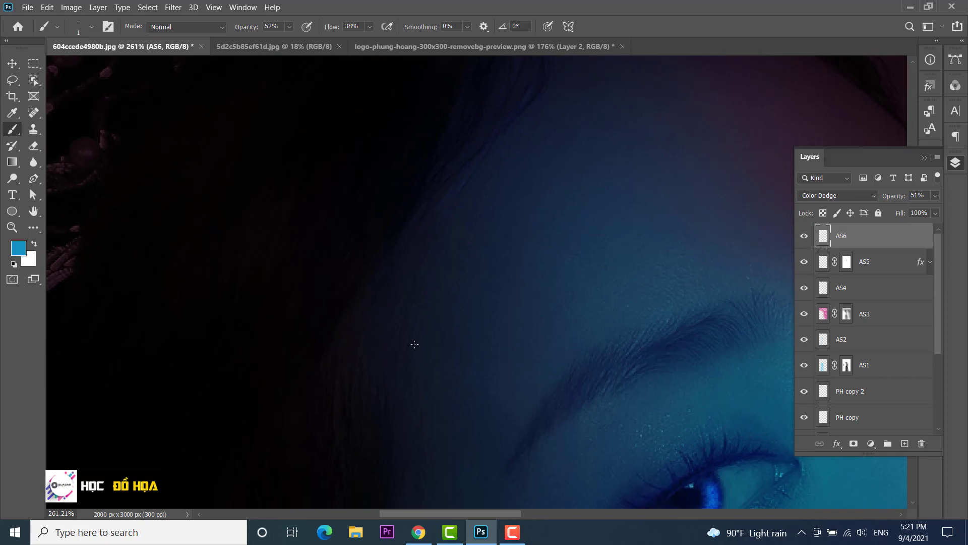
drag(415, 344, 418, 253)
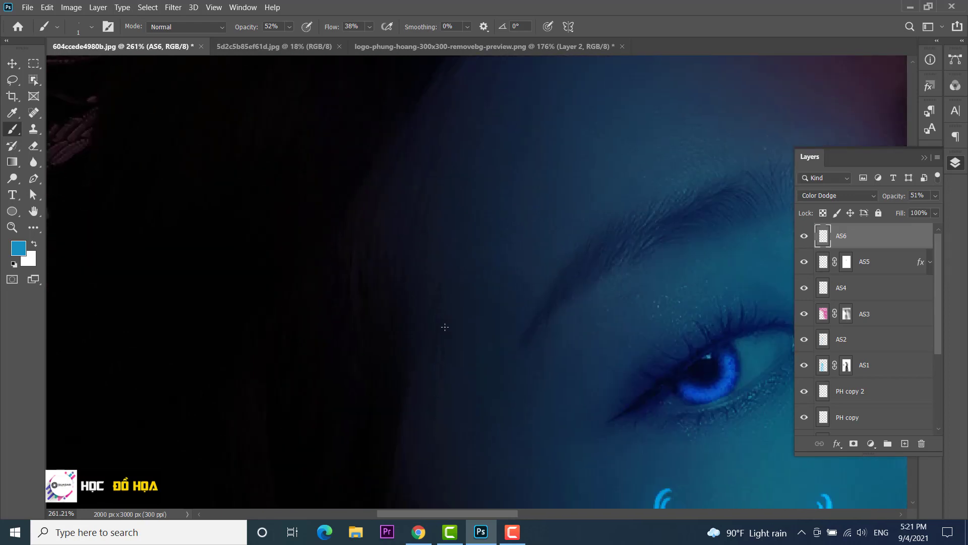
drag(442, 365, 469, 235)
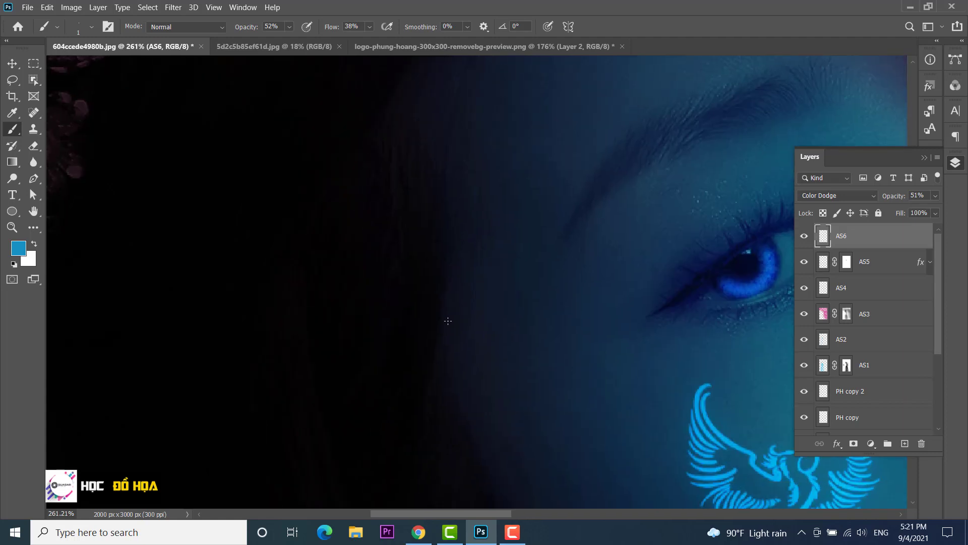
scroll(442, 284, up, 2)
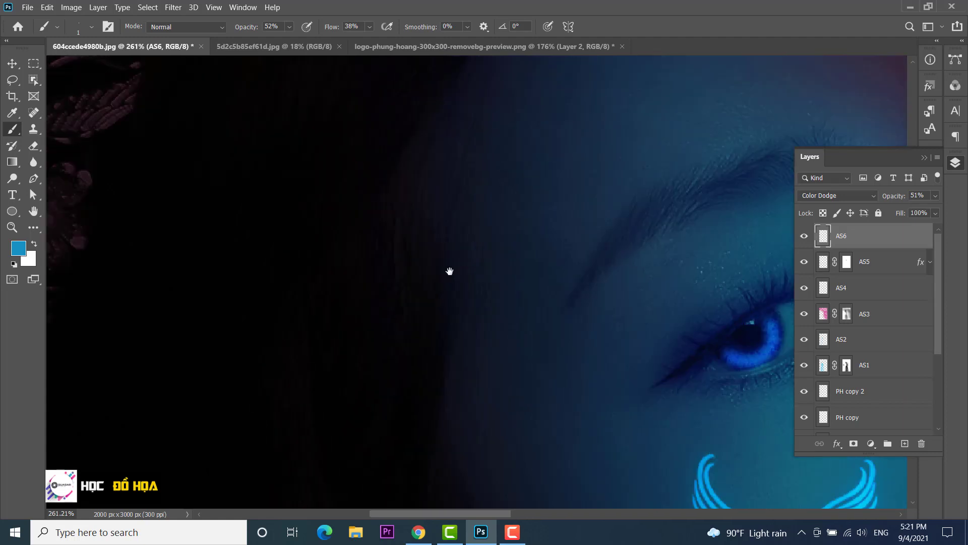
scroll(449, 270, up, 3)
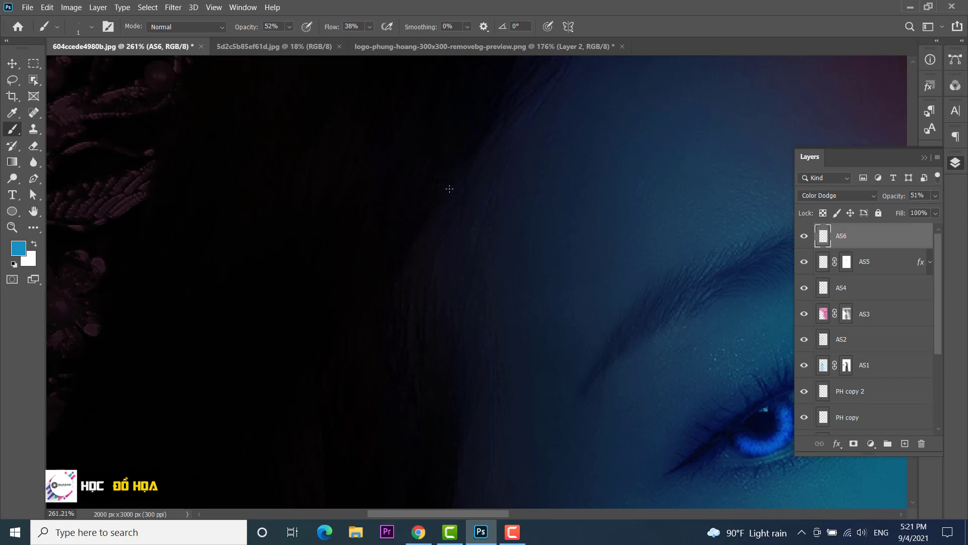
drag(511, 92, 466, 280)
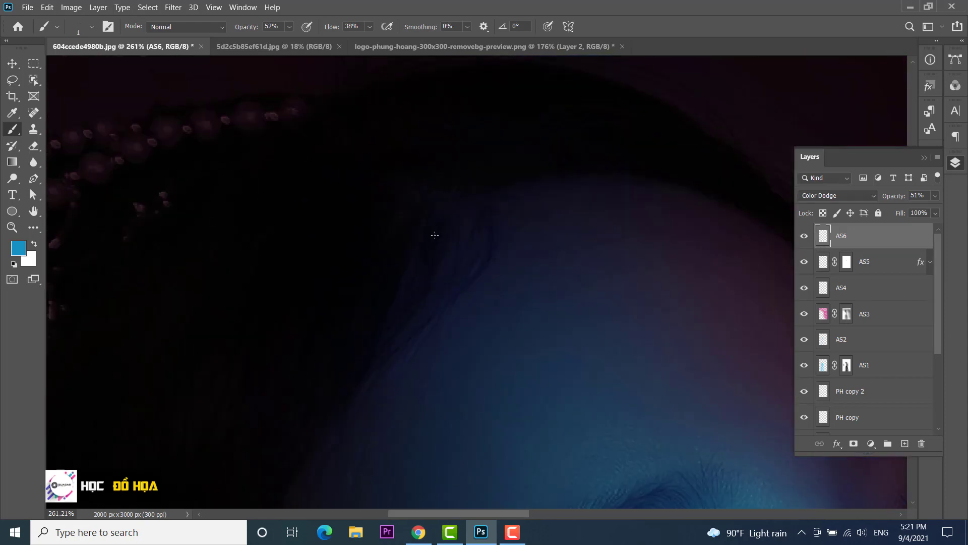
scroll(519, 277, down, 5)
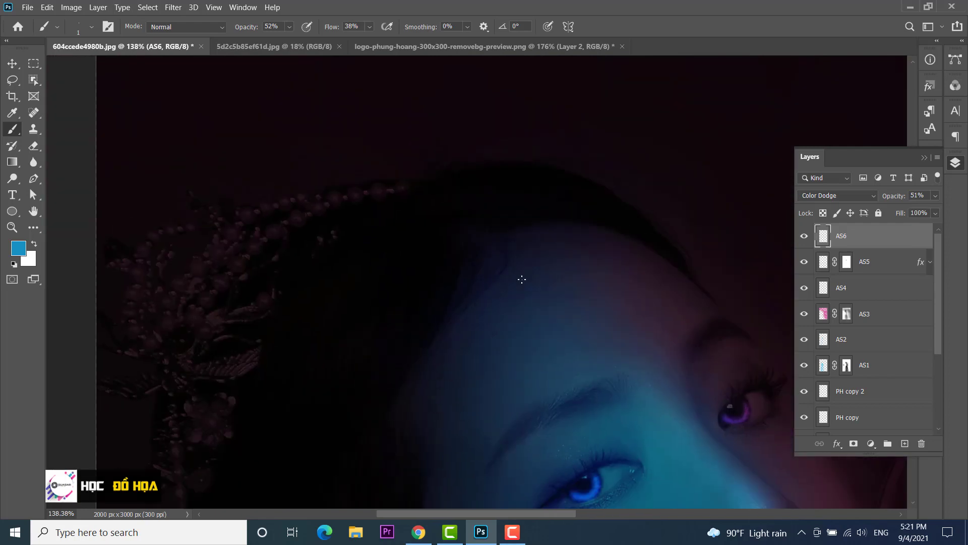
scroll(523, 276, down, 2)
scroll(528, 315, down, 1)
scroll(545, 313, down, 1)
scroll(545, 312, down, 1)
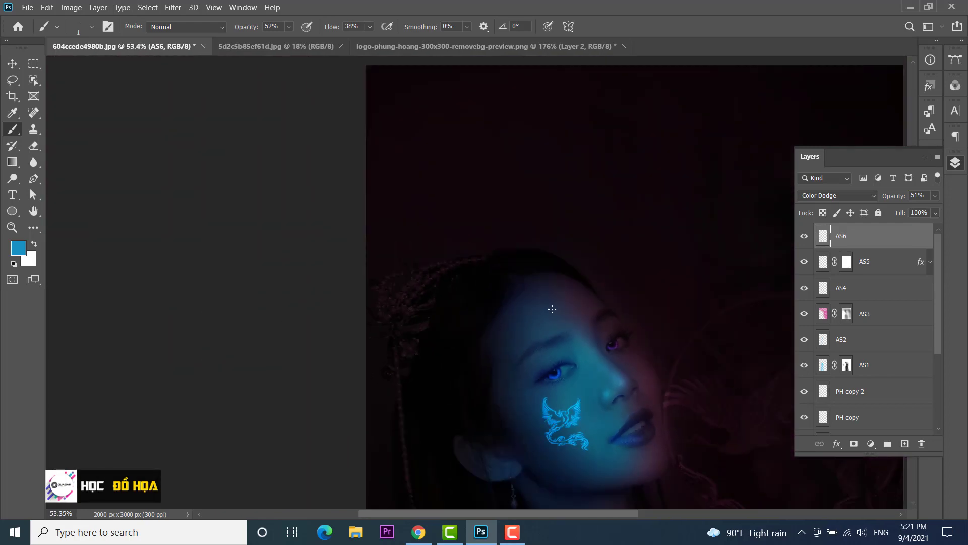
scroll(547, 307, up, 2)
scroll(539, 282, up, 2)
scroll(519, 287, down, 1)
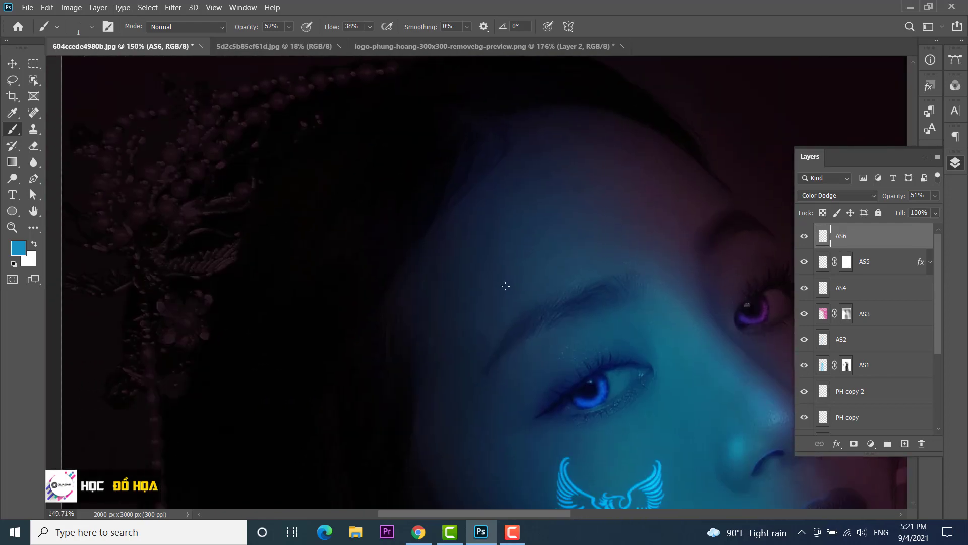
scroll(505, 284, up, 2)
scroll(493, 340, up, 1)
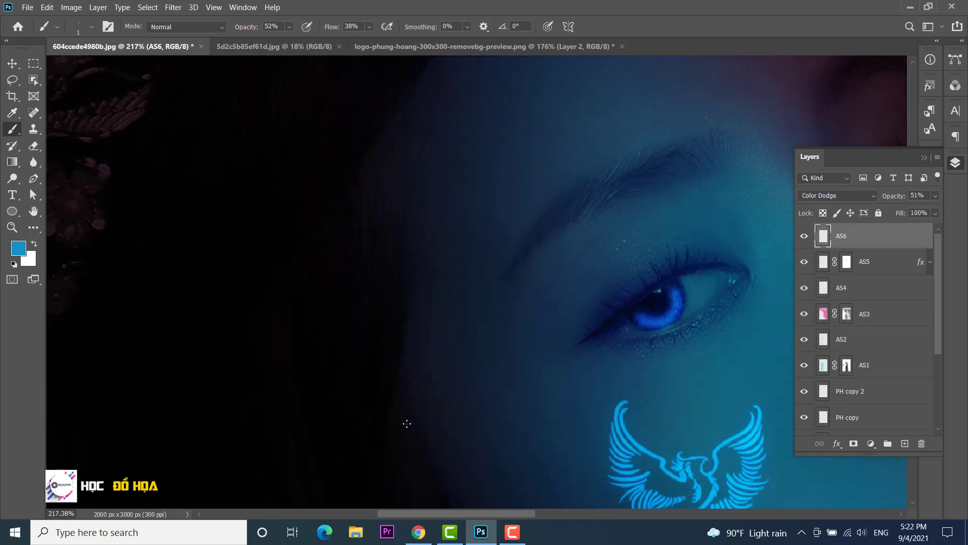
Add a layer mask to AS6, enlarge the brush to 41 px and view the forehead.
click(853, 444)
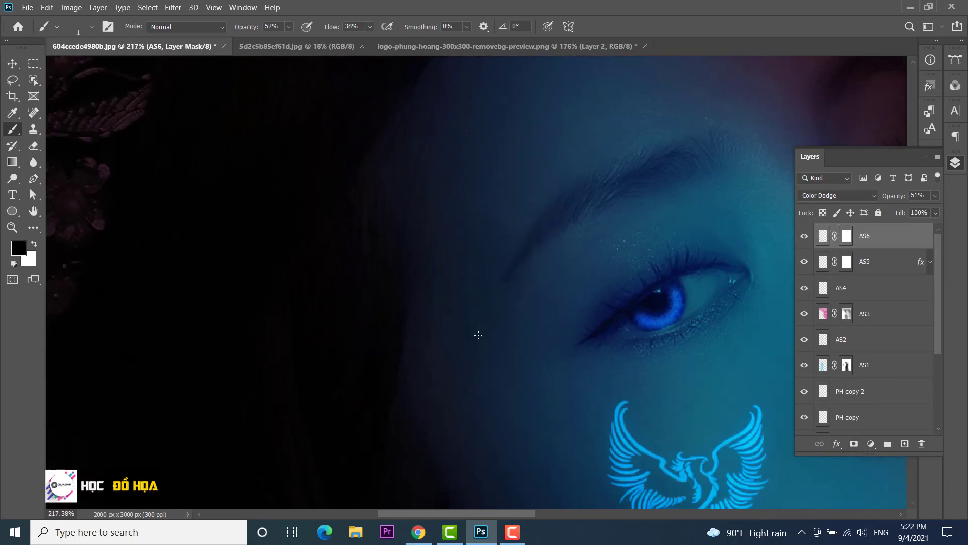
drag(472, 323, 502, 329)
drag(458, 262, 416, 319)
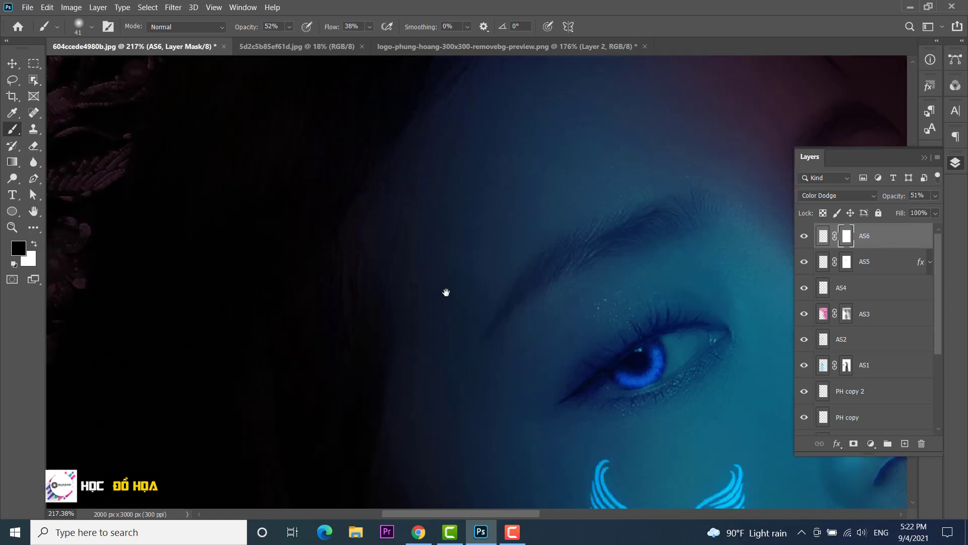
drag(542, 91, 483, 274)
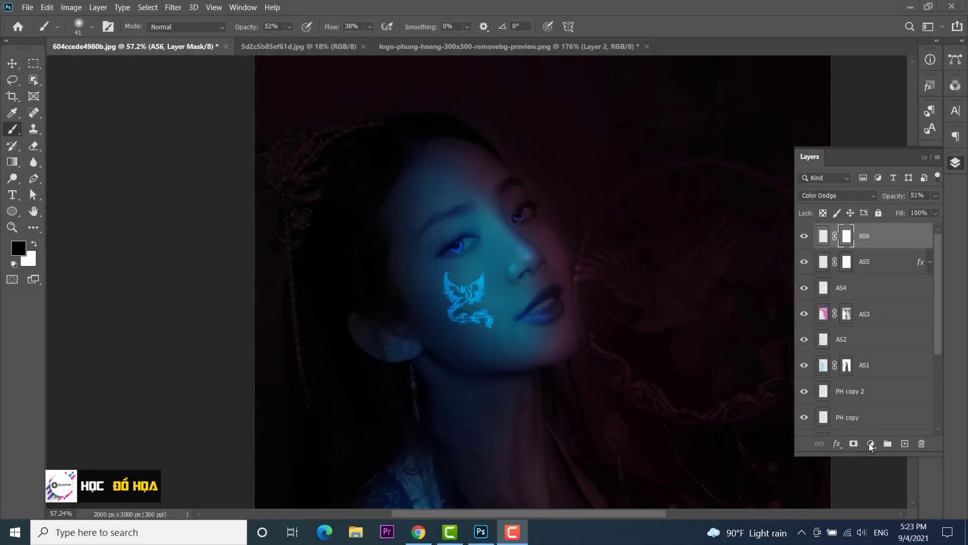
Add a Curves adjustment layer with a slight brightening bend to the curve.
click(870, 443)
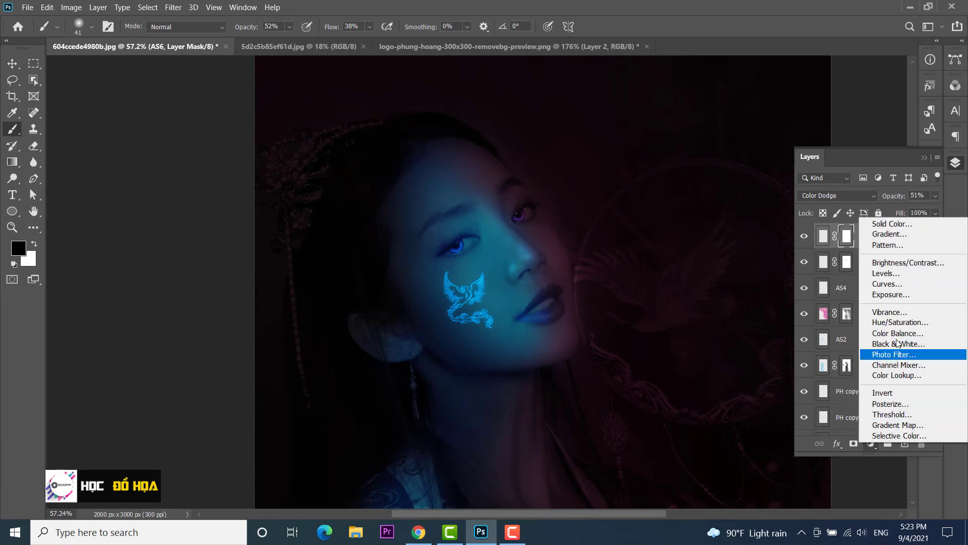
click(880, 285)
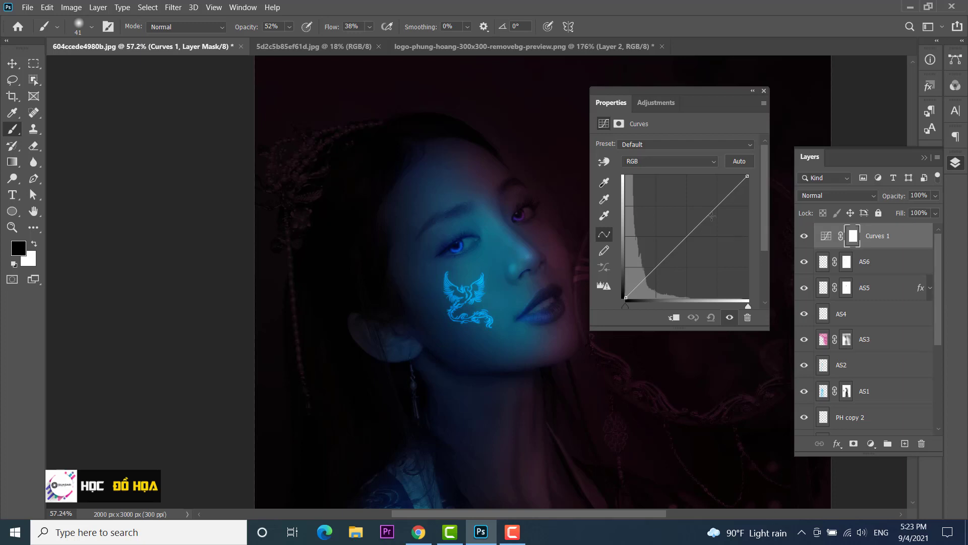
drag(710, 214, 707, 210)
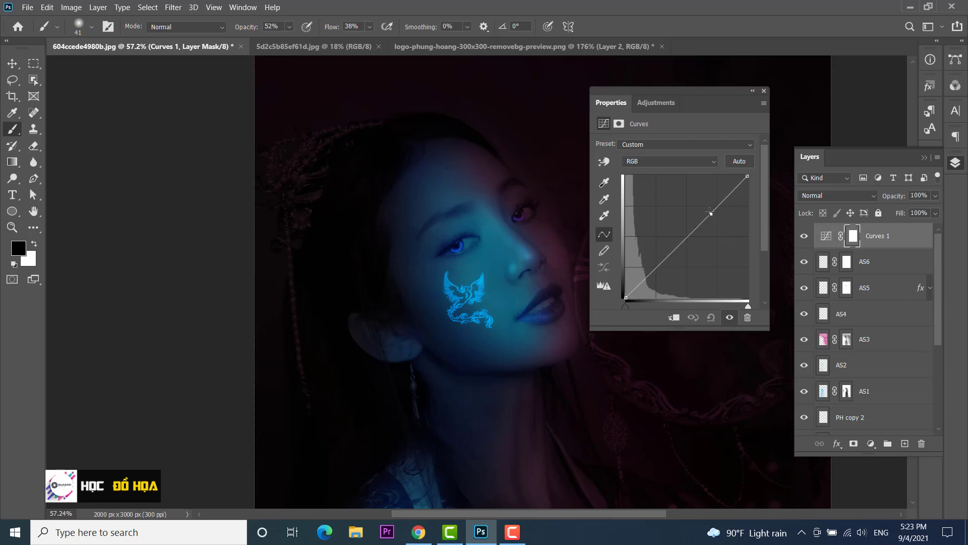
click(763, 92)
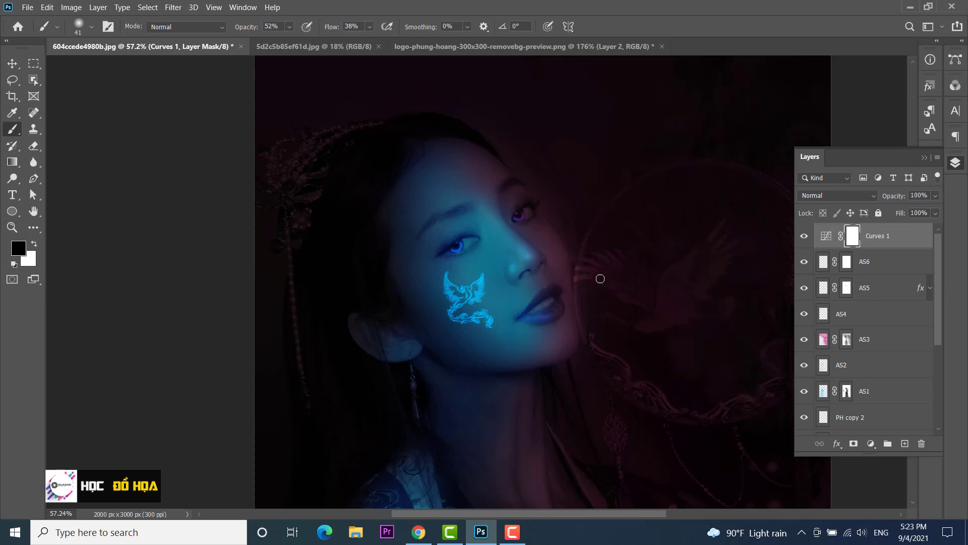
scroll(585, 276, down, 2)
Add a Levels layer and set its Blue channel: output black 11, input white 240, midtone 0.90.
click(871, 443)
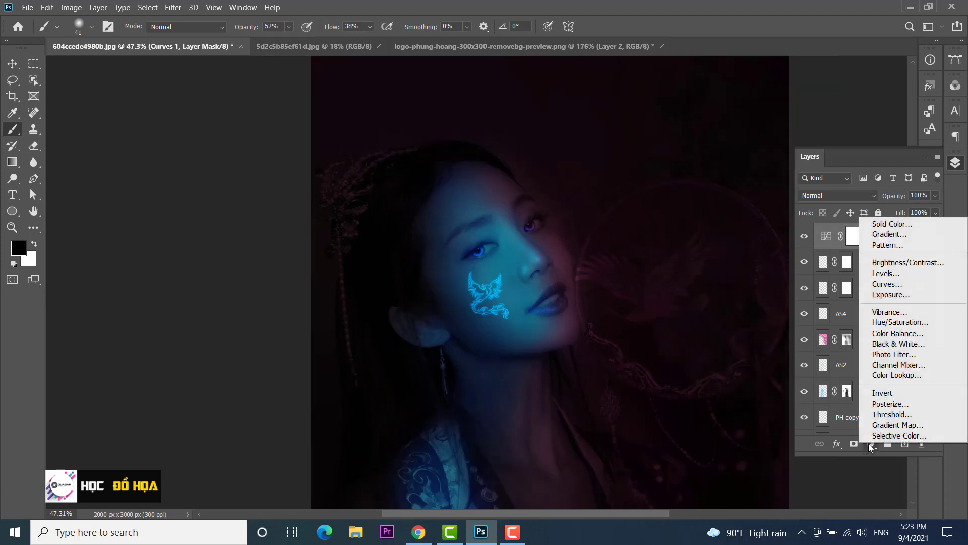
click(881, 273)
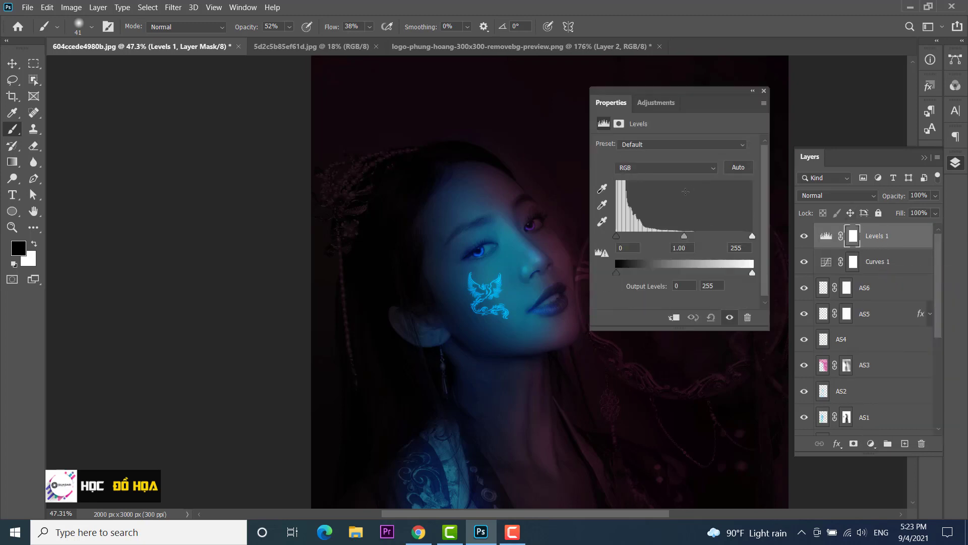
click(679, 174)
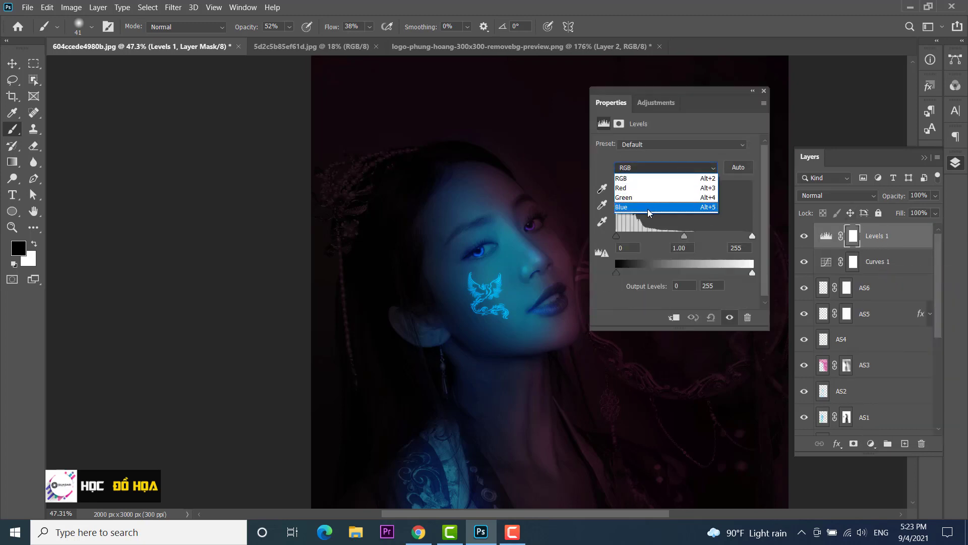
click(647, 208)
drag(615, 271, 622, 271)
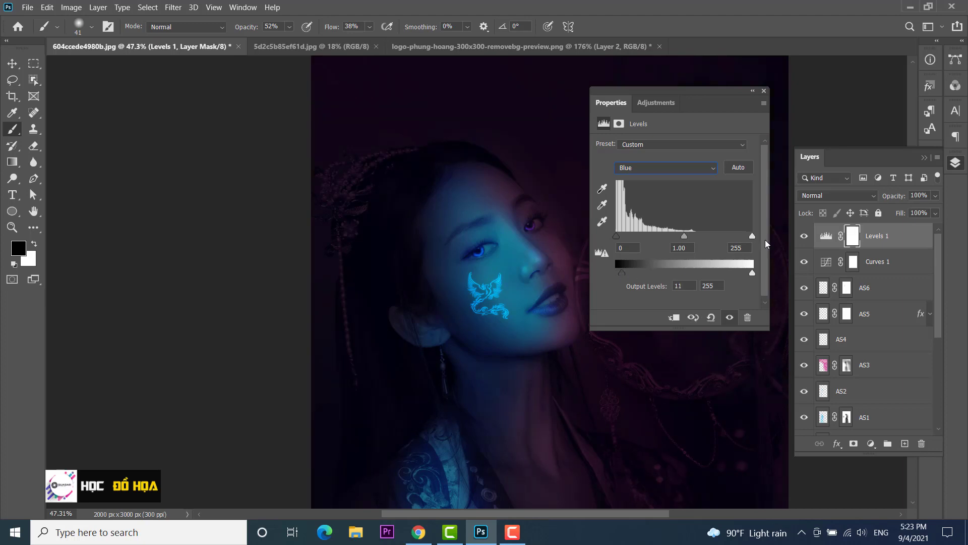
drag(753, 237, 744, 237)
drag(681, 240, 688, 240)
Set the Red channel levels: output black 13, input black 8, input white 246, darker midtones.
click(676, 168)
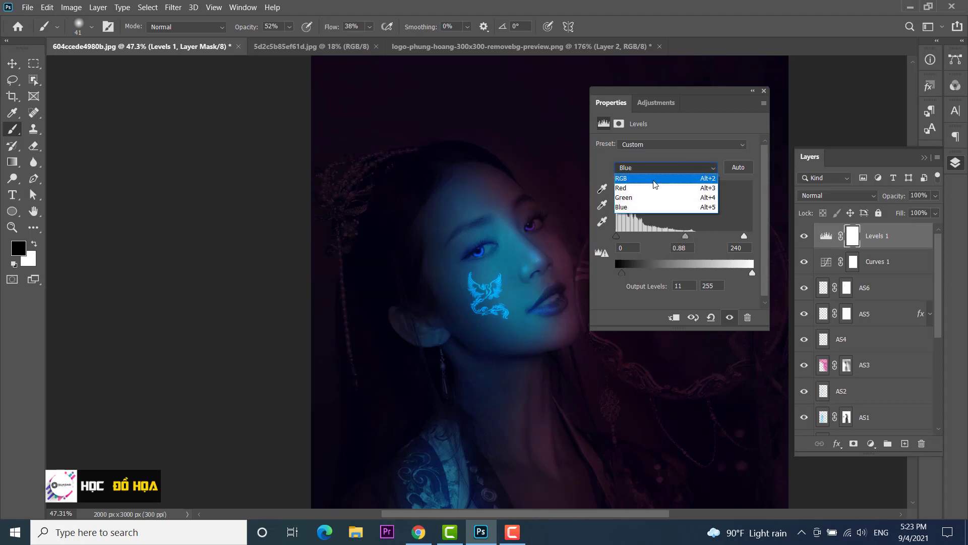
click(646, 188)
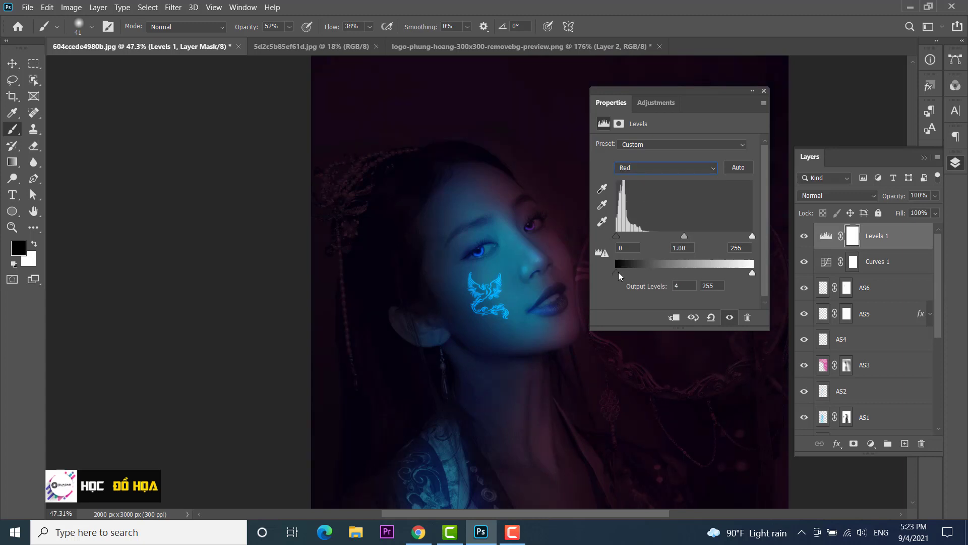
drag(620, 274, 625, 276)
drag(617, 235, 622, 238)
drag(751, 236, 748, 237)
drag(684, 237, 690, 238)
Move the Levels panel aside, lower red output black to 9 and input black further, and close it.
drag(682, 96, 228, 95)
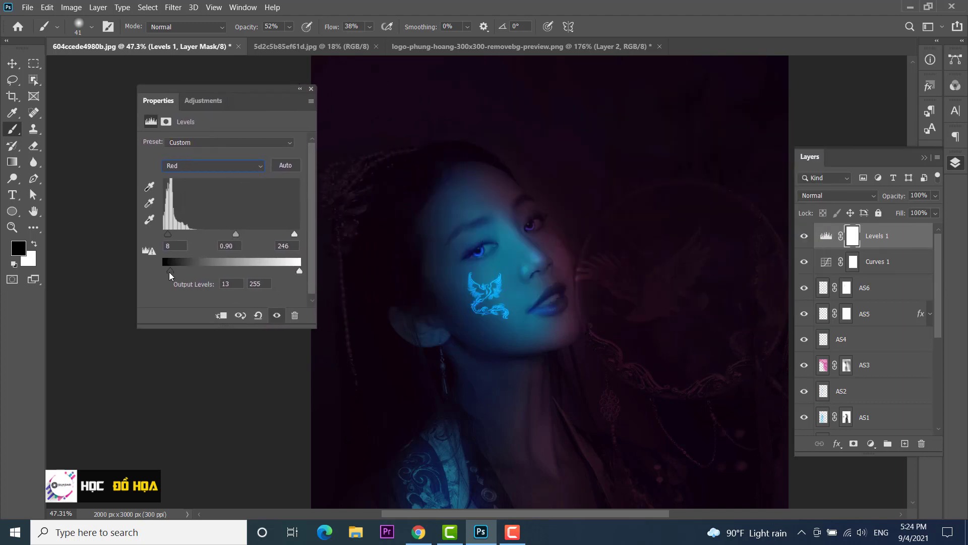
drag(169, 273, 170, 268)
drag(169, 235, 164, 233)
click(310, 88)
scroll(695, 256, down, 2)
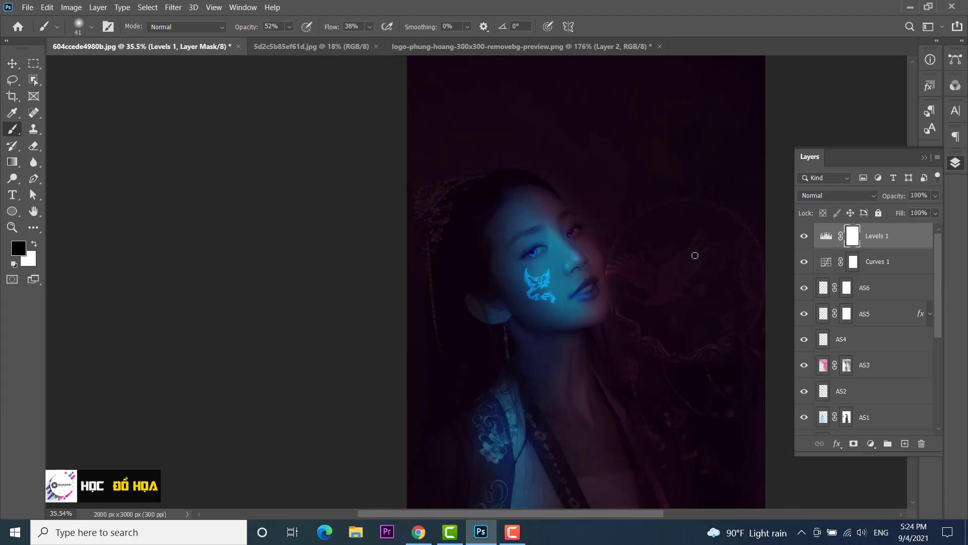
scroll(694, 255, down, 1)
scroll(694, 256, down, 1)
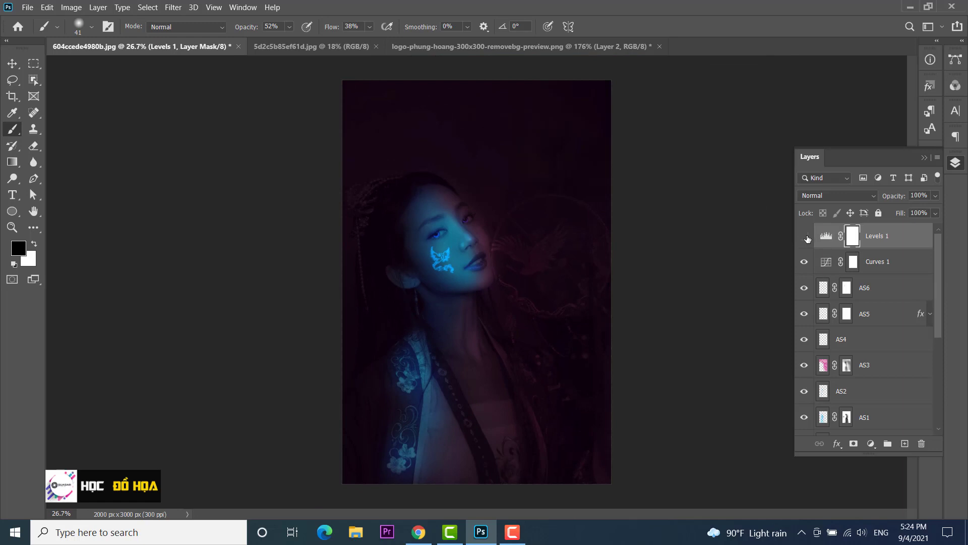
Turn Levels 1 back on and rename the top layer AS8.
click(806, 238)
scroll(567, 278, up, 2)
scroll(567, 278, up, 1)
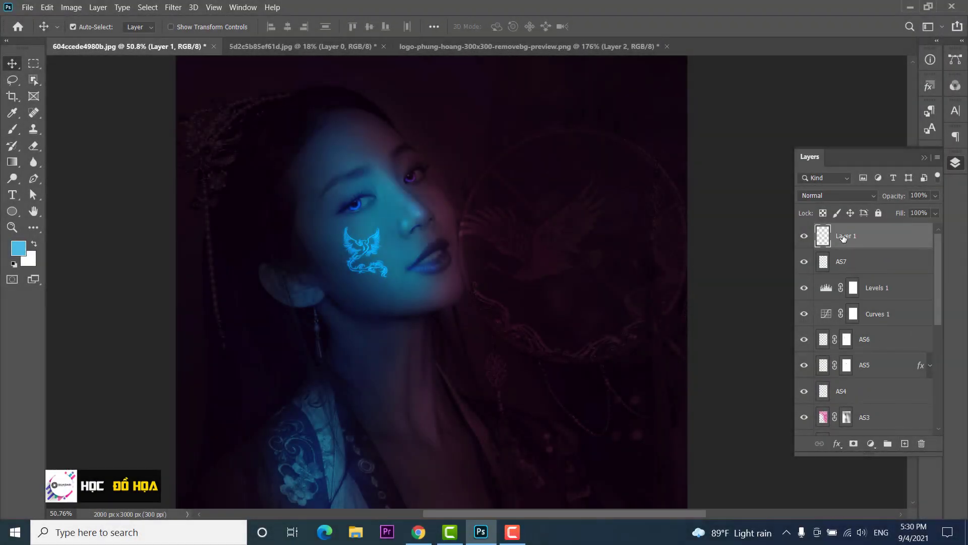
double_click(845, 236)
text(AS)
text(8)
key(Return)
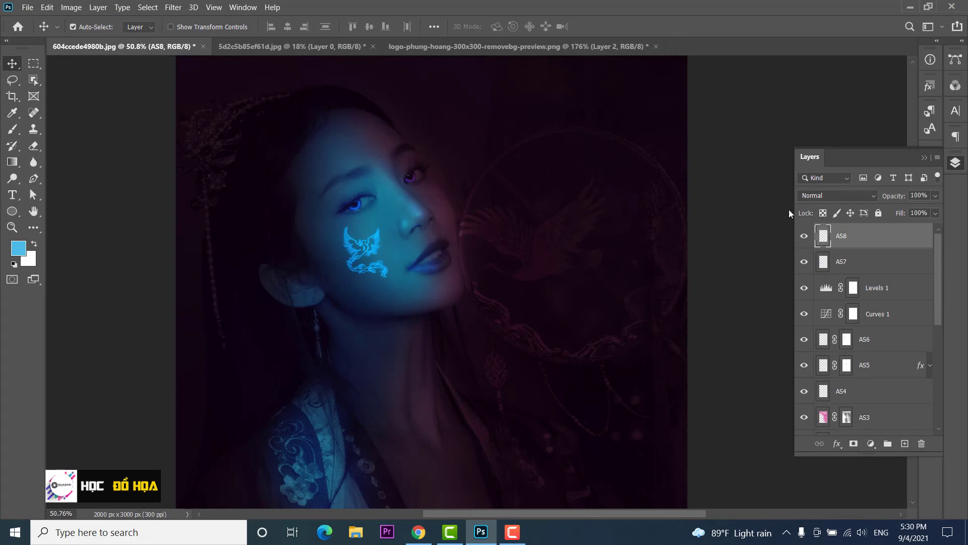
Select the Brush tool and set its flow to 43%.
click(12, 129)
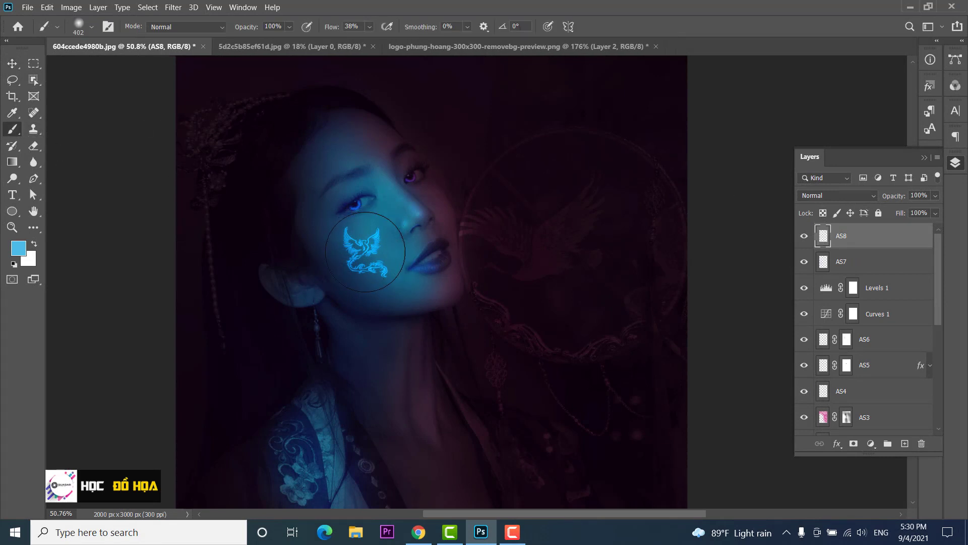
click(289, 26)
click(369, 27)
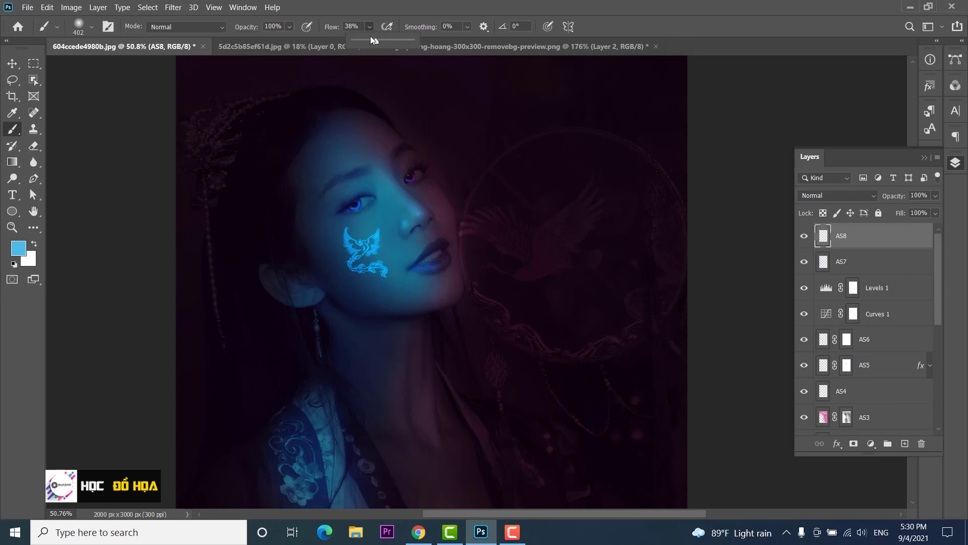
drag(377, 40, 380, 41)
click(367, 255)
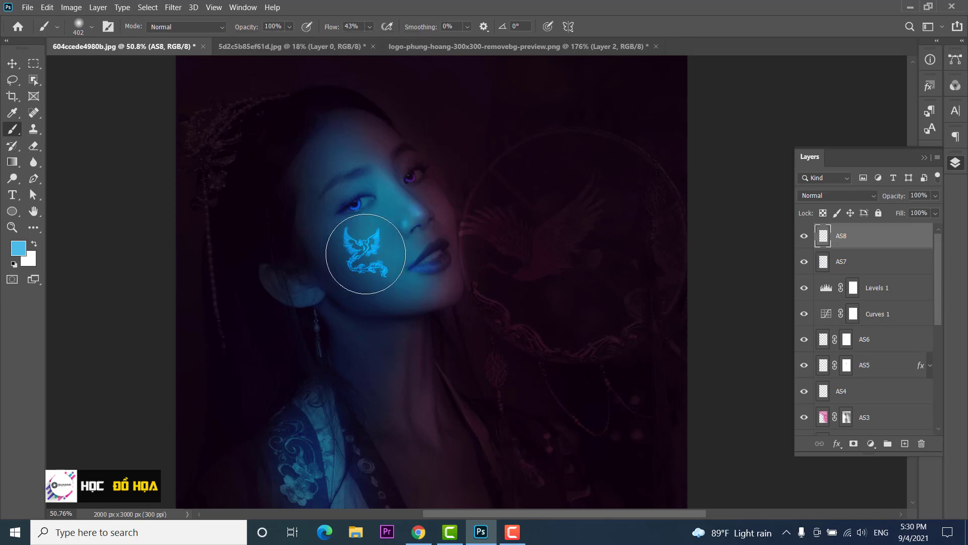
Set AS8 to Overlay blending, toggling its visibility to compare the effect.
click(874, 196)
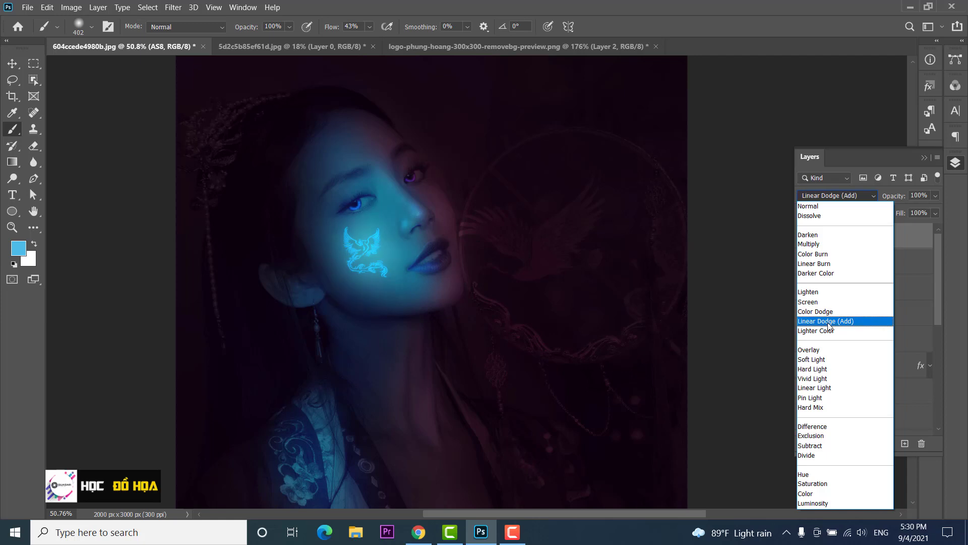
click(824, 350)
click(804, 236)
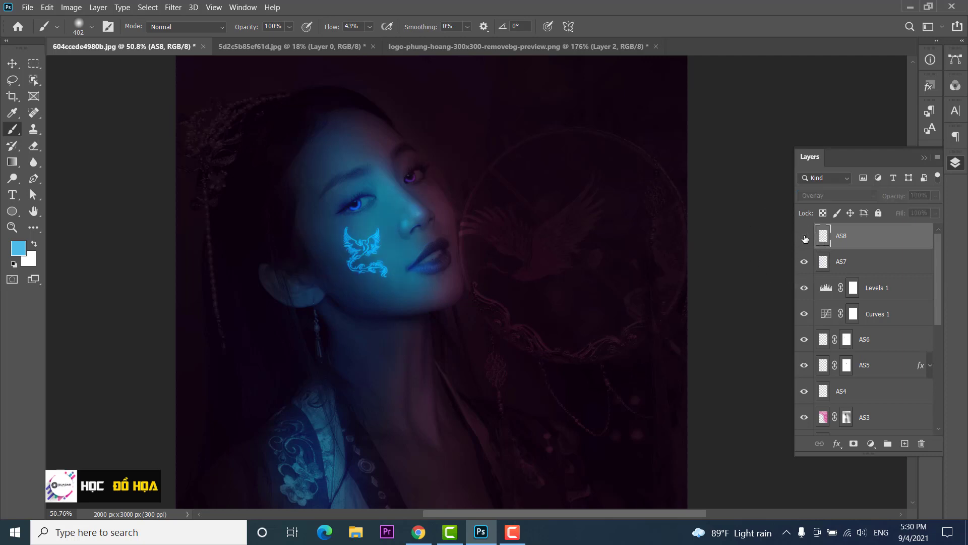
click(13, 63)
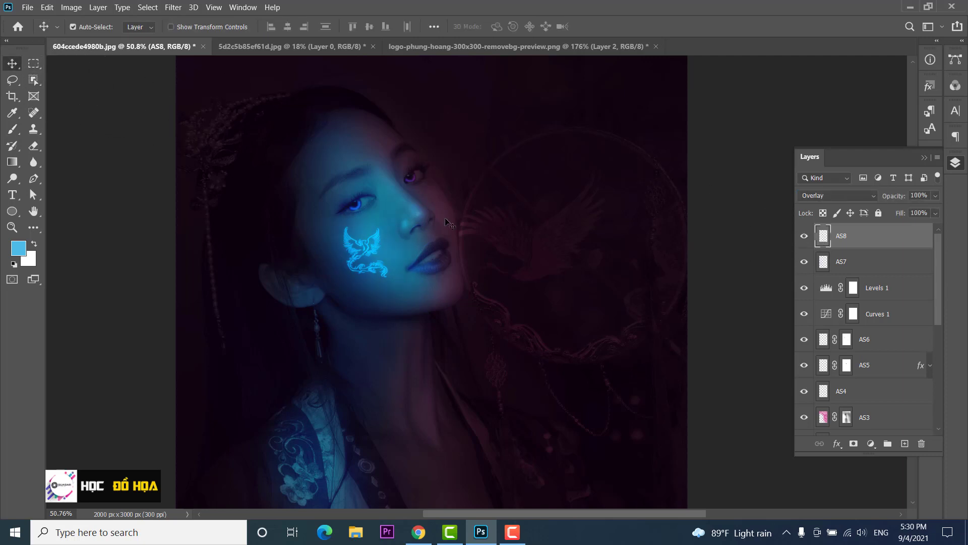
click(578, 257)
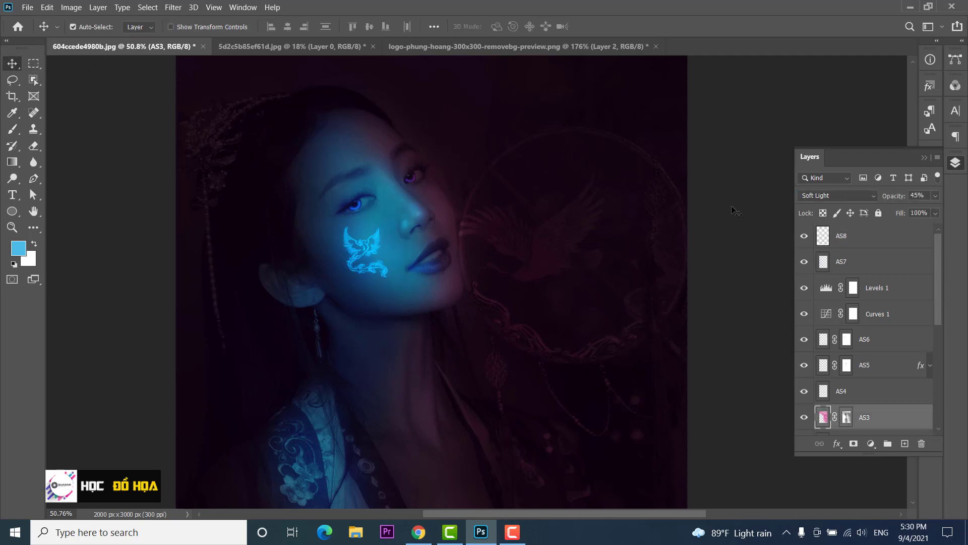
click(841, 234)
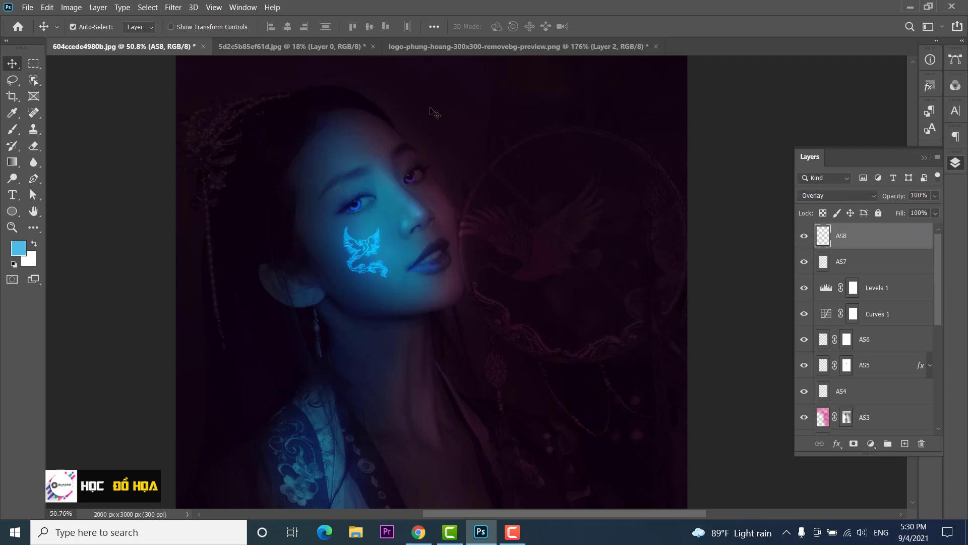
Drag the Milky Way starfield from its tab onto the portrait and position it over the canvas.
click(321, 47)
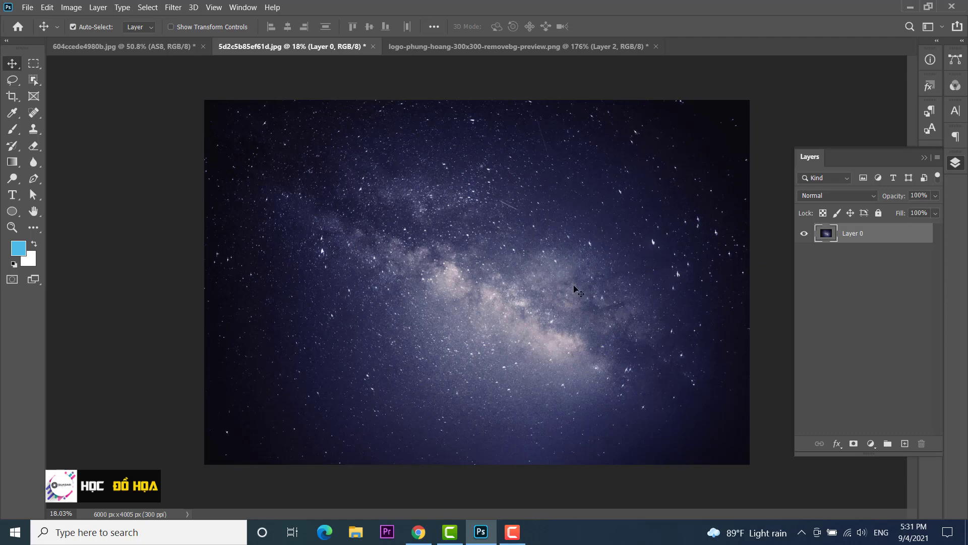
mouse_move(567, 291)
mouse_down()
mouse_move(143, 46)
mouse_move(446, 291)
mouse_up()
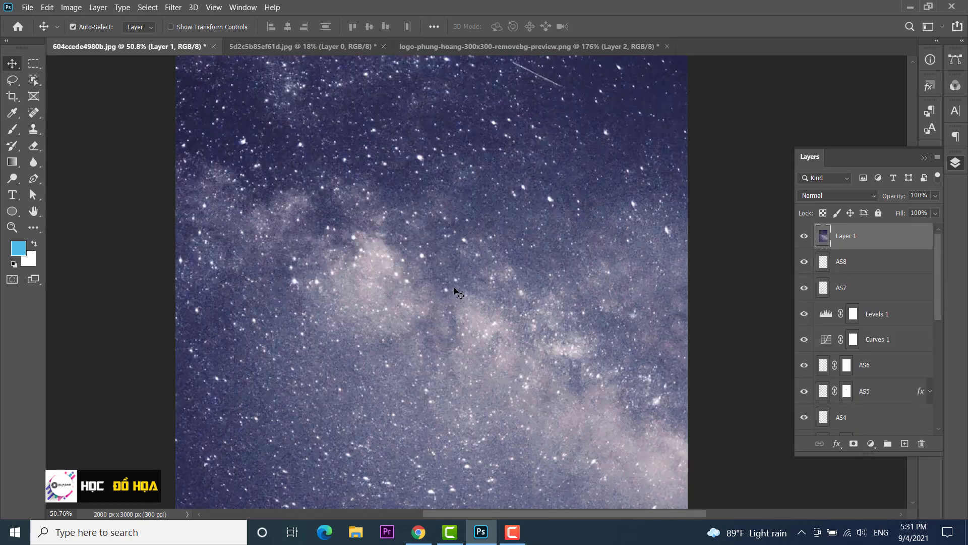
drag(466, 252, 451, 371)
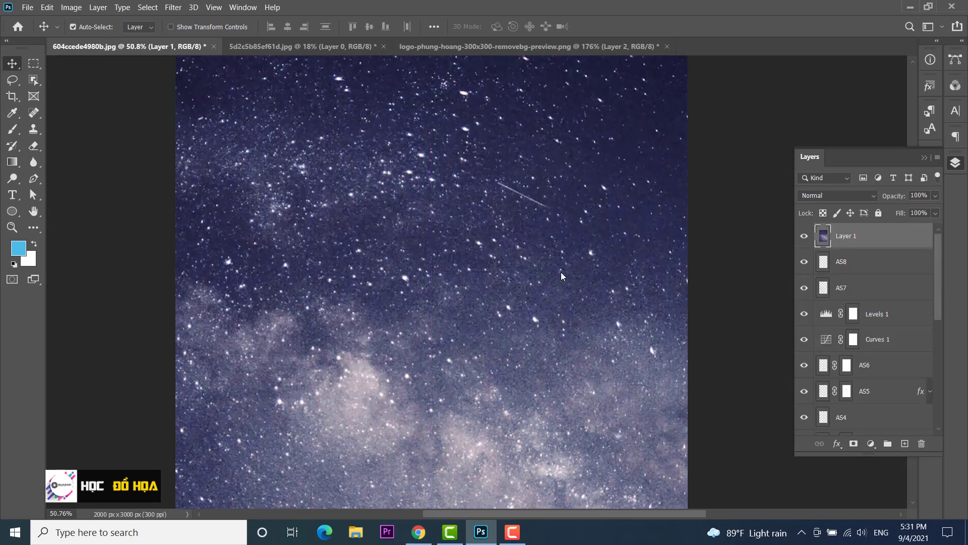
scroll(561, 275, down, 5)
scroll(537, 280, down, 1)
mouse_move(537, 280)
mouse_down()
mouse_move(386, 268)
mouse_move(385, 260)
mouse_up()
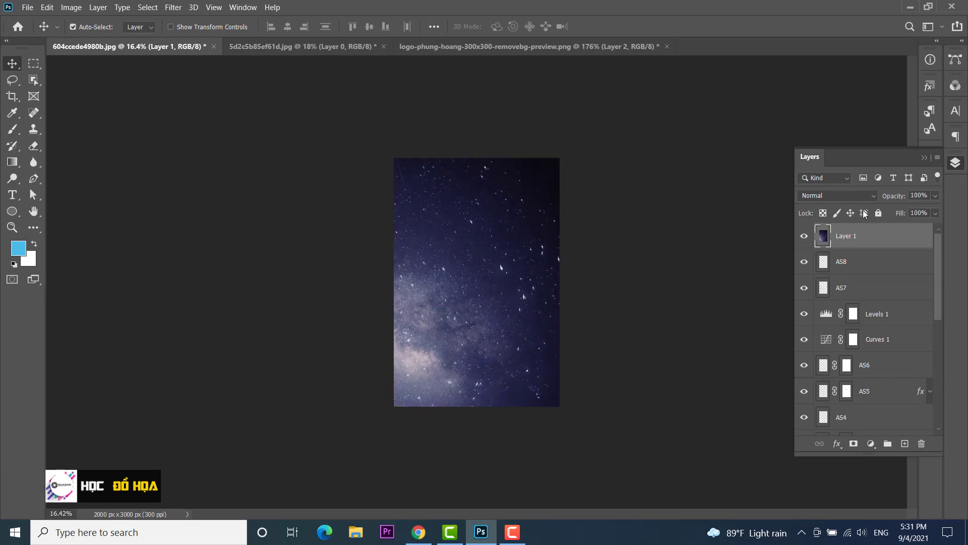
Set the starfield layer's blend mode to Color Dodge.
click(867, 195)
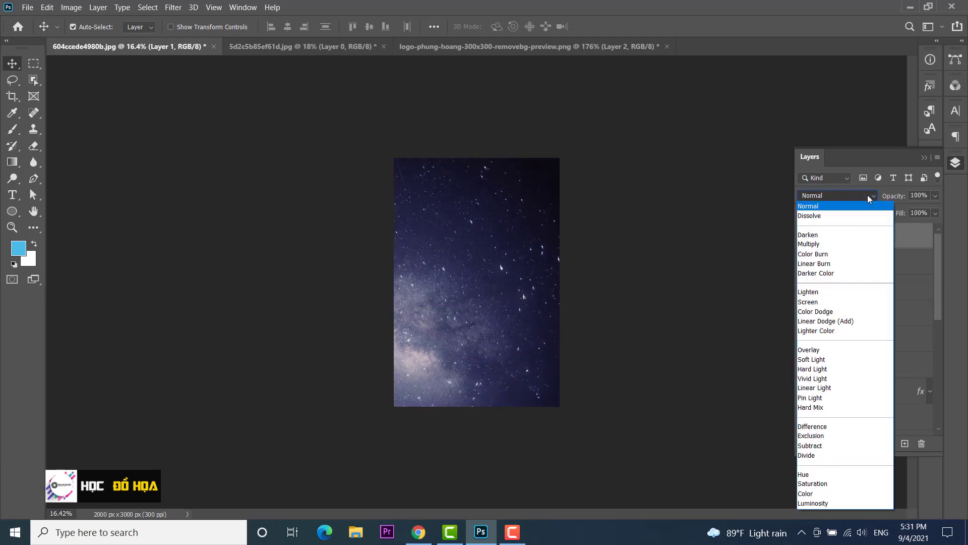
click(827, 312)
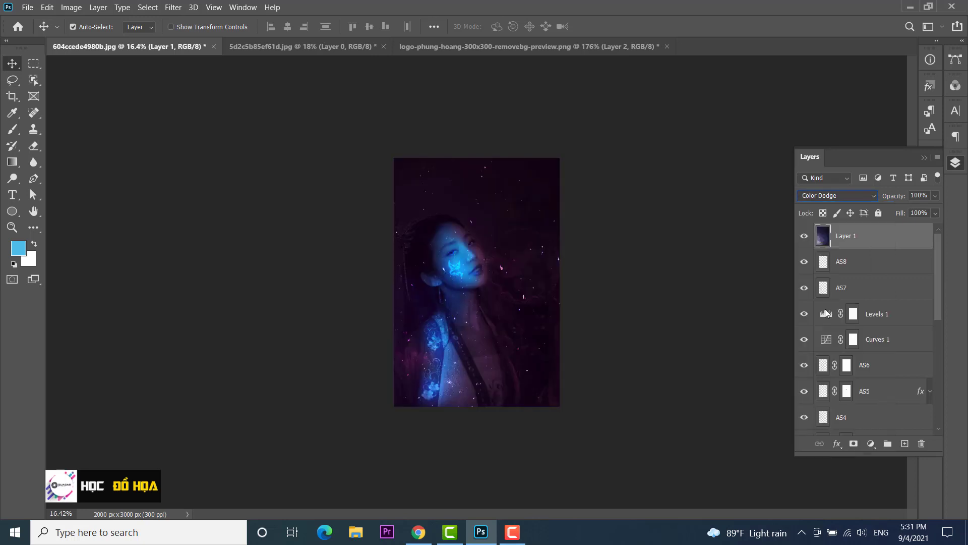
click(630, 320)
scroll(698, 256, up, 5)
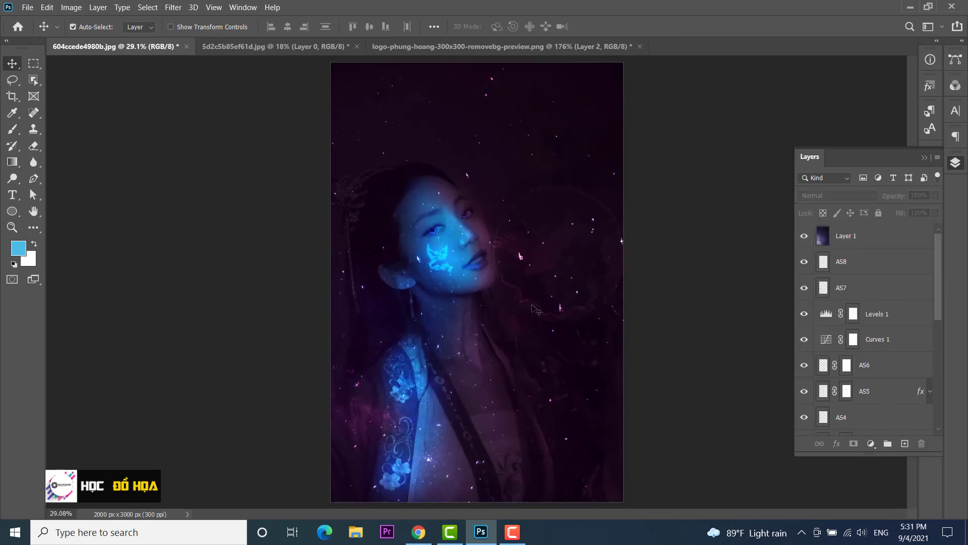
click(869, 239)
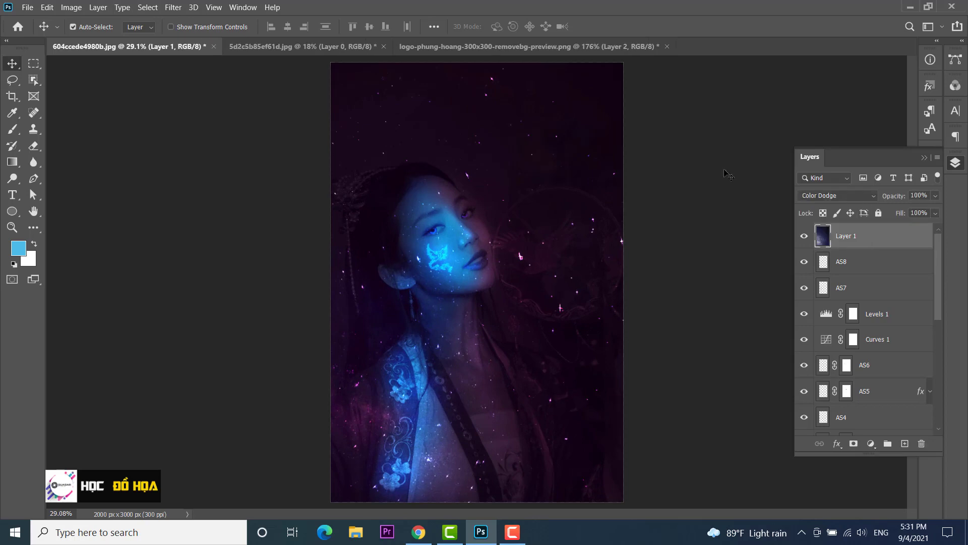
Apply Image Levels to the starfield with black point 86 and midtones 0.88.
click(73, 8)
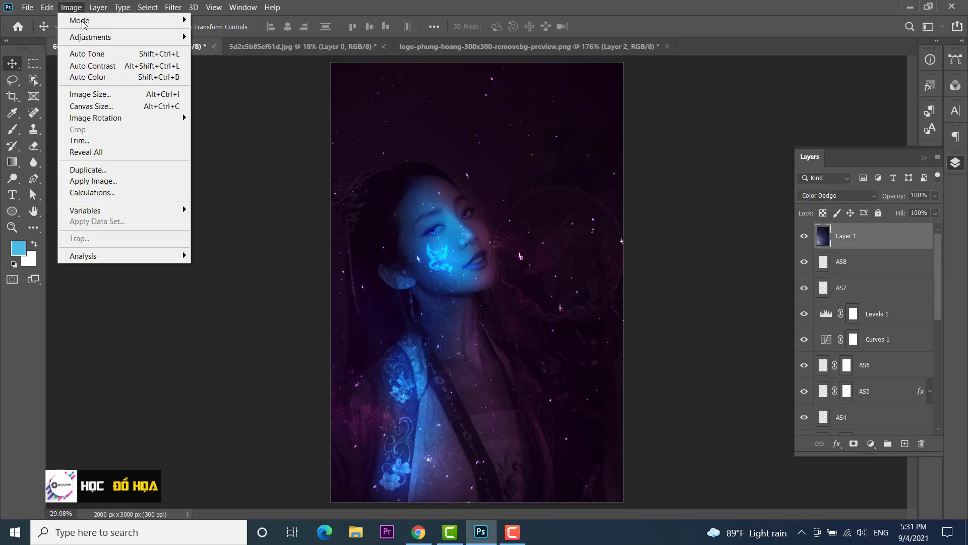
mouse_move(89, 37)
click(235, 49)
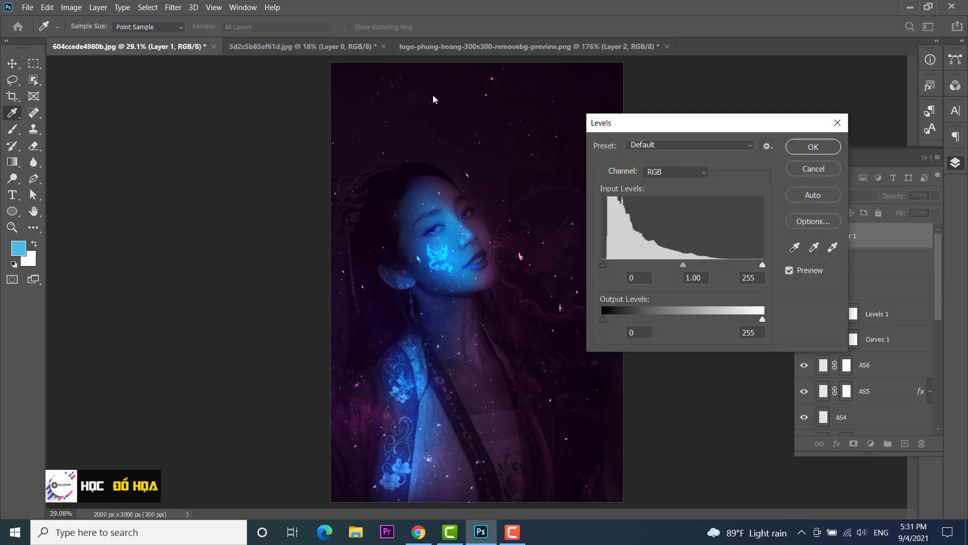
drag(604, 264, 659, 264)
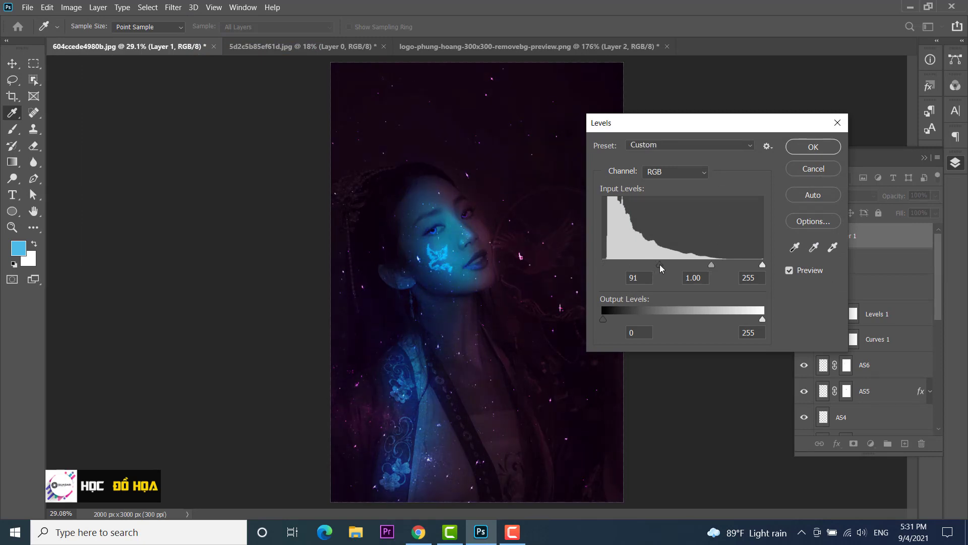
drag(718, 265, 722, 264)
drag(715, 263, 761, 264)
key(Tab)
drag(662, 267, 658, 265)
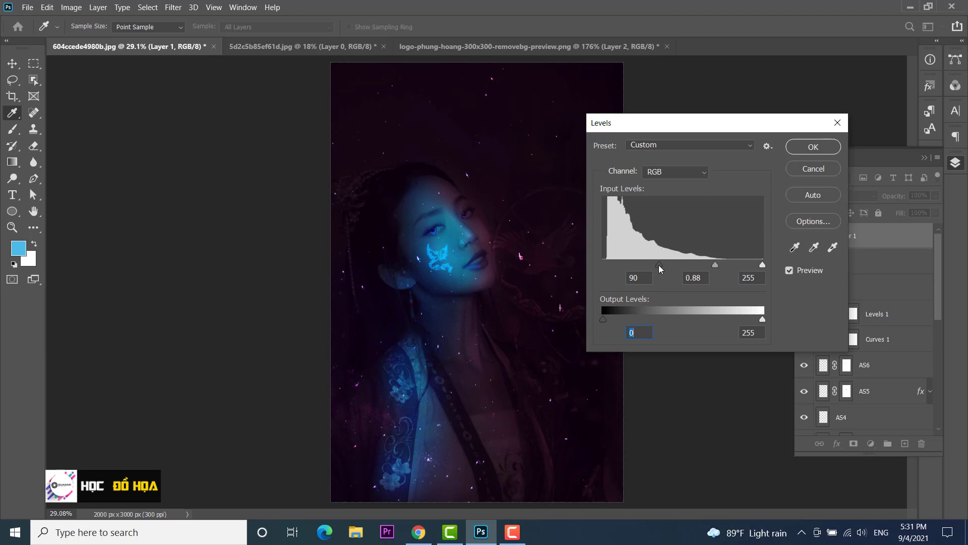
click(812, 146)
scroll(575, 303, down, 2)
scroll(580, 323, down, 2)
scroll(595, 288, down, 1)
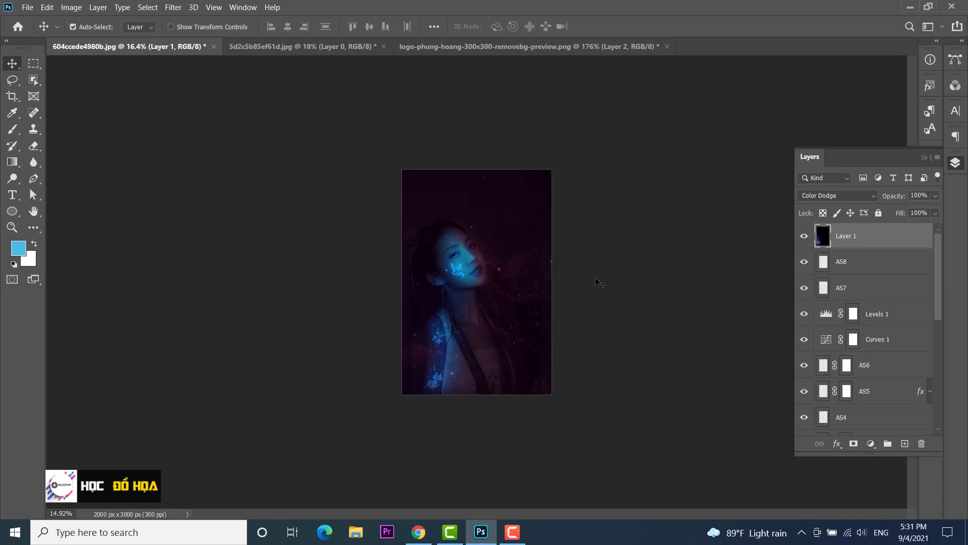
scroll(597, 282, up, 2)
scroll(596, 282, up, 1)
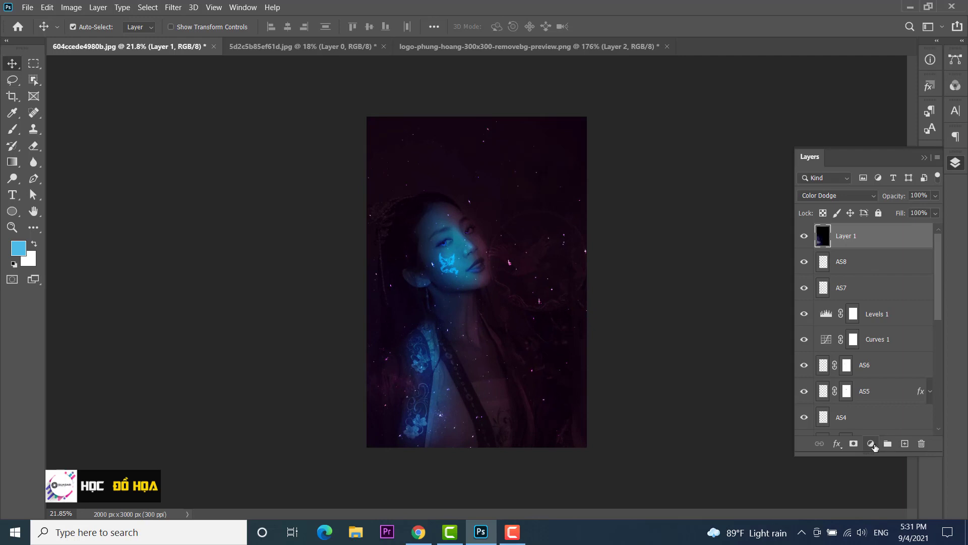
Add a Levels adjustment layer with input values 8, 1.07 and 238.
click(873, 444)
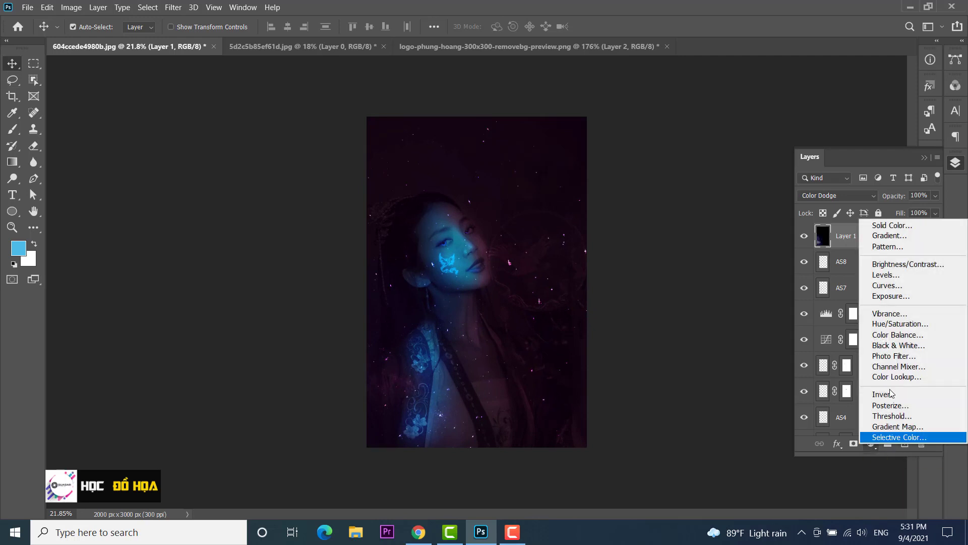
click(894, 276)
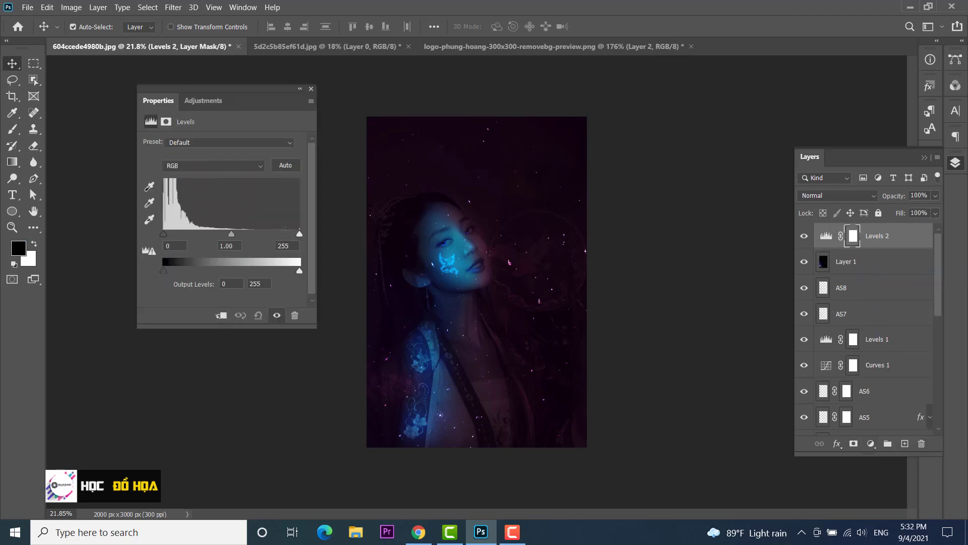
drag(166, 235, 170, 235)
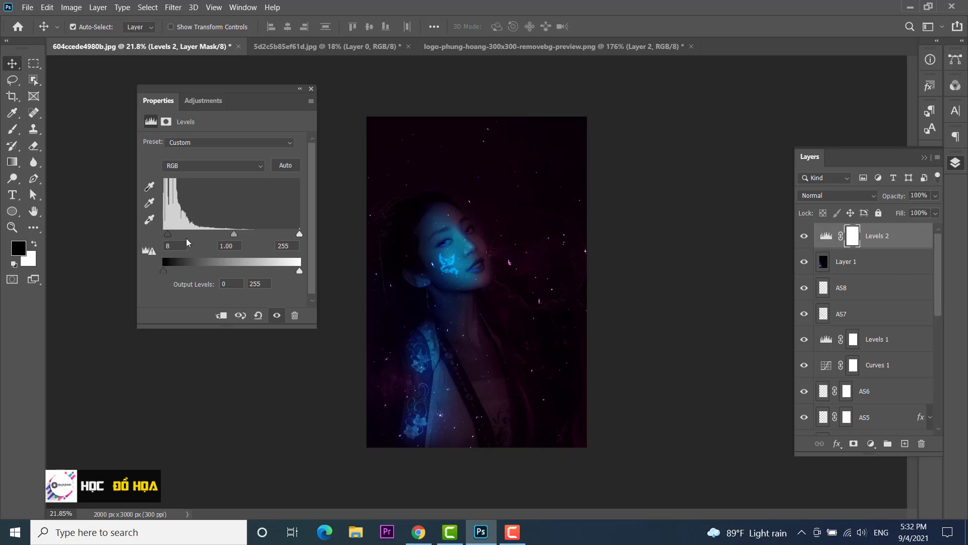
drag(300, 235, 296, 235)
drag(234, 236, 229, 236)
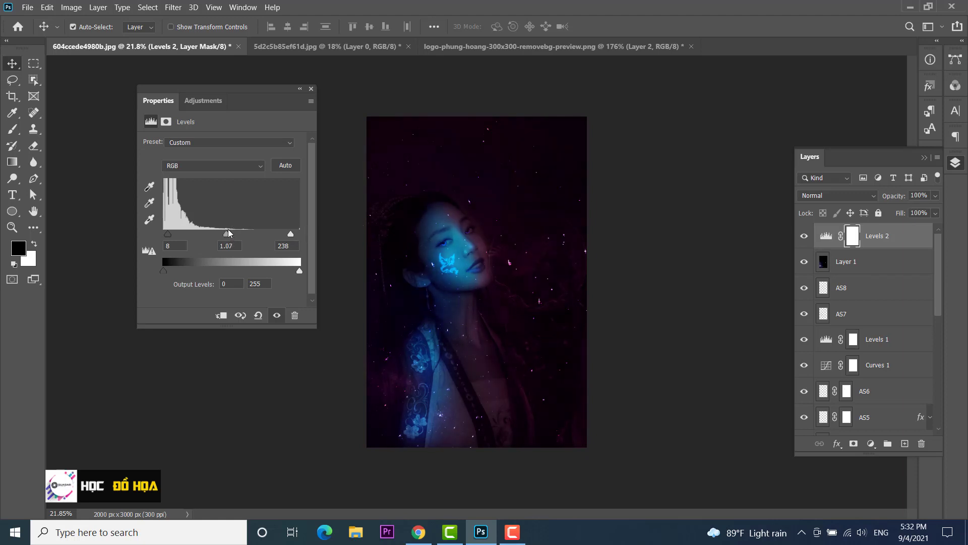
click(311, 90)
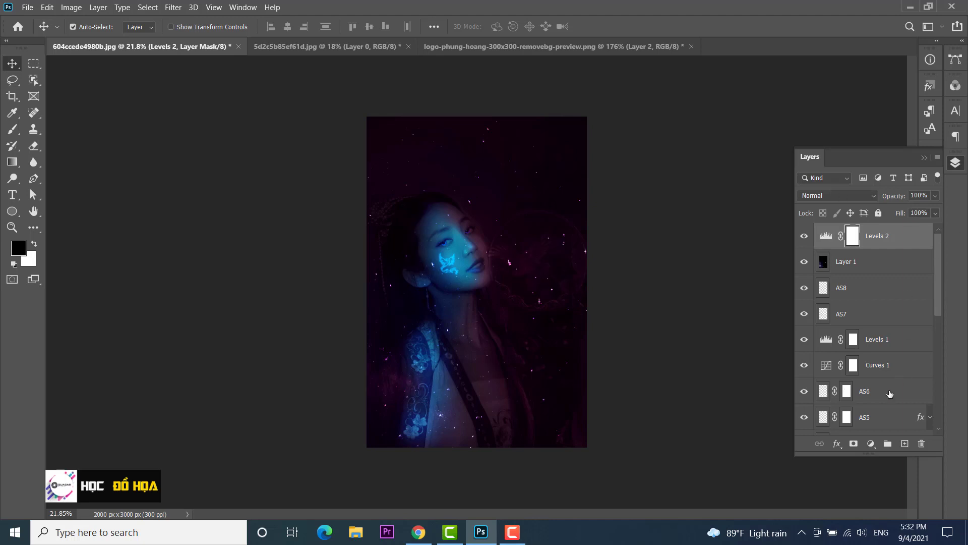
Add a Brightness/Contrast adjustment layer with brightness -26 and contrast 10.
click(871, 443)
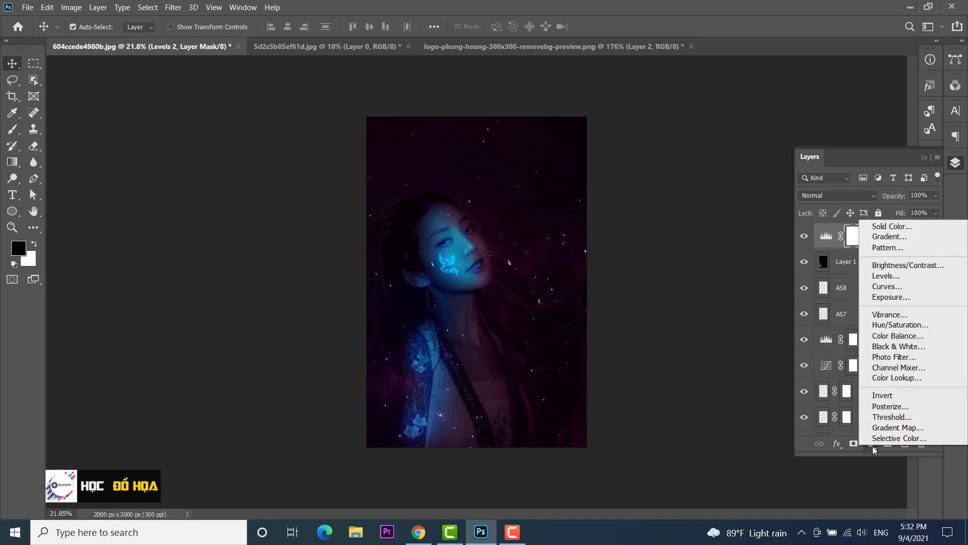
click(890, 268)
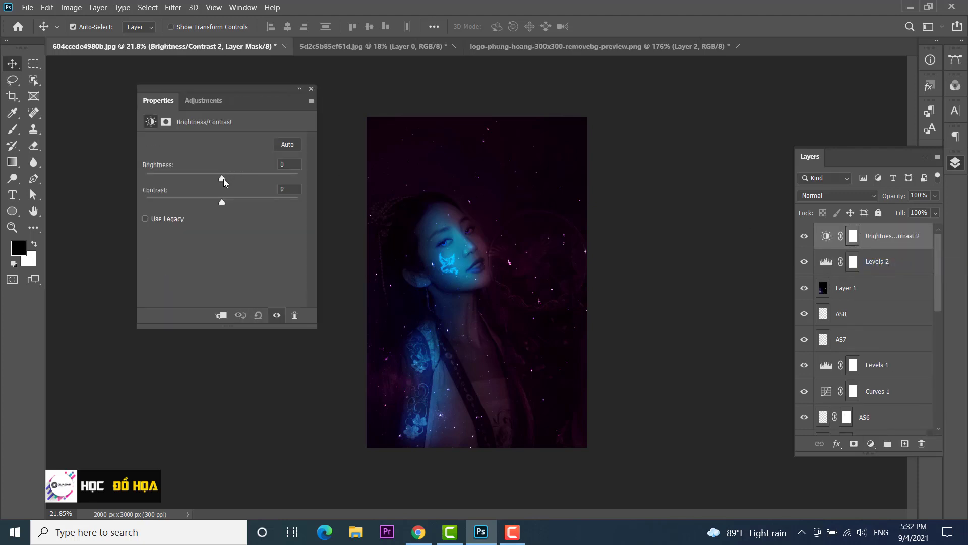
mouse_move(223, 178)
mouse_down()
mouse_move(215, 179)
mouse_move(228, 200)
mouse_up()
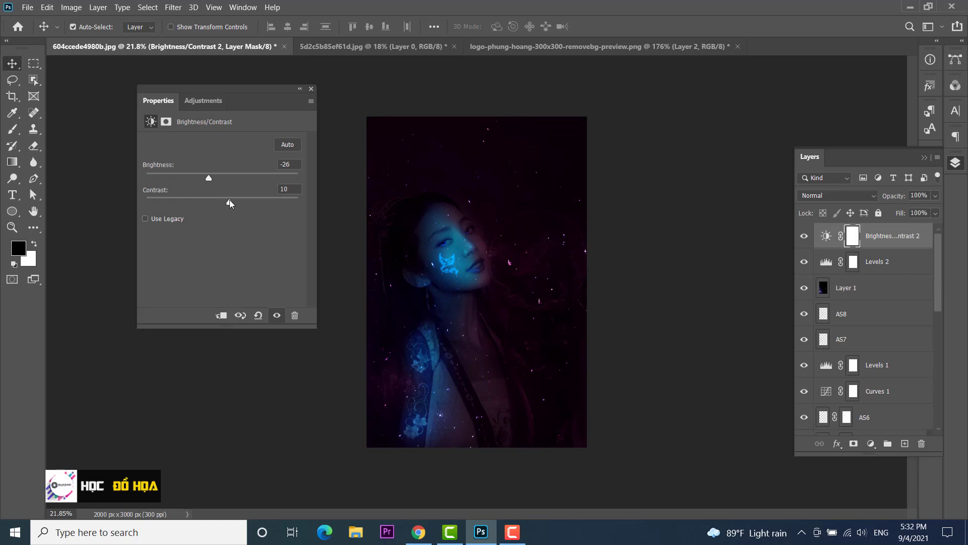
drag(210, 177, 211, 177)
click(312, 90)
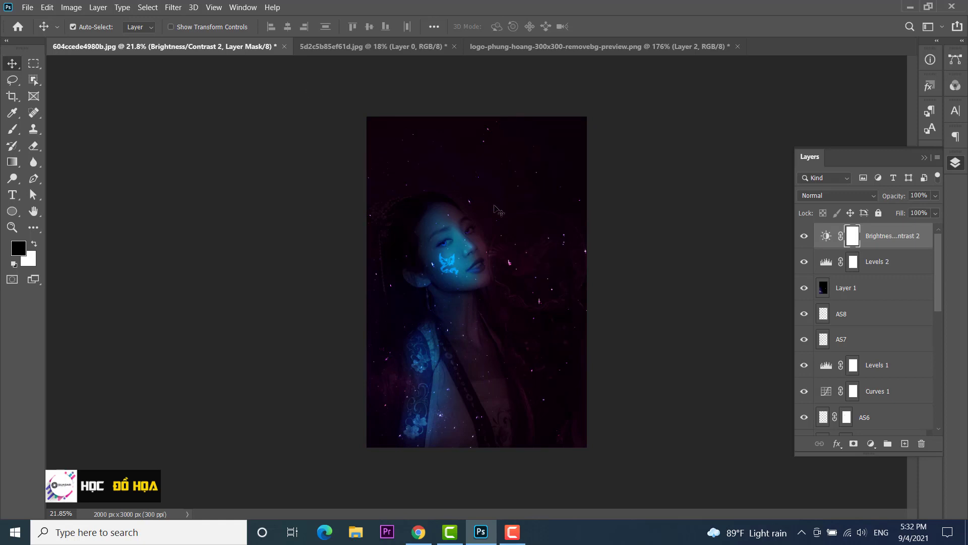
Crop to the 2000×3000 canvas bounds, deleting the overhanging galaxy pixels, and fit the image on screen.
key(c)
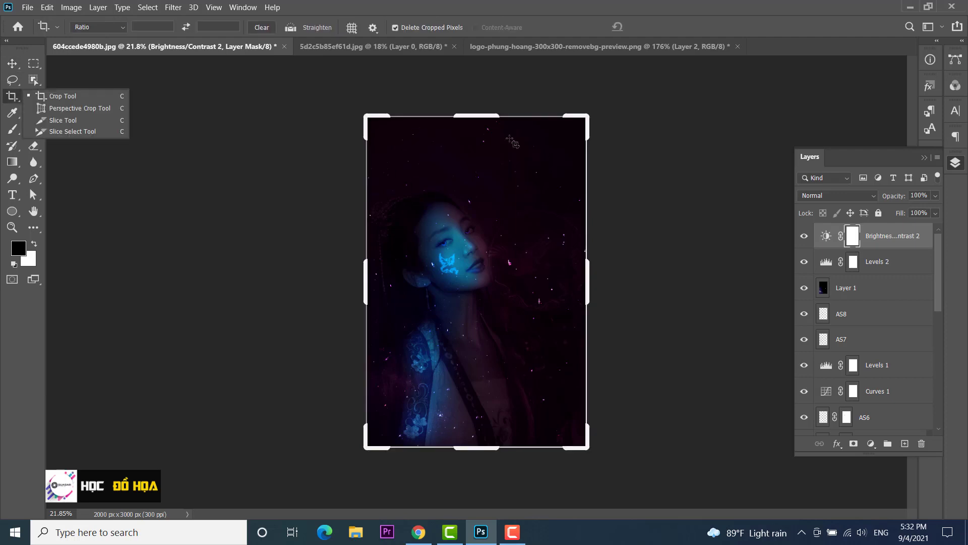
click(91, 96)
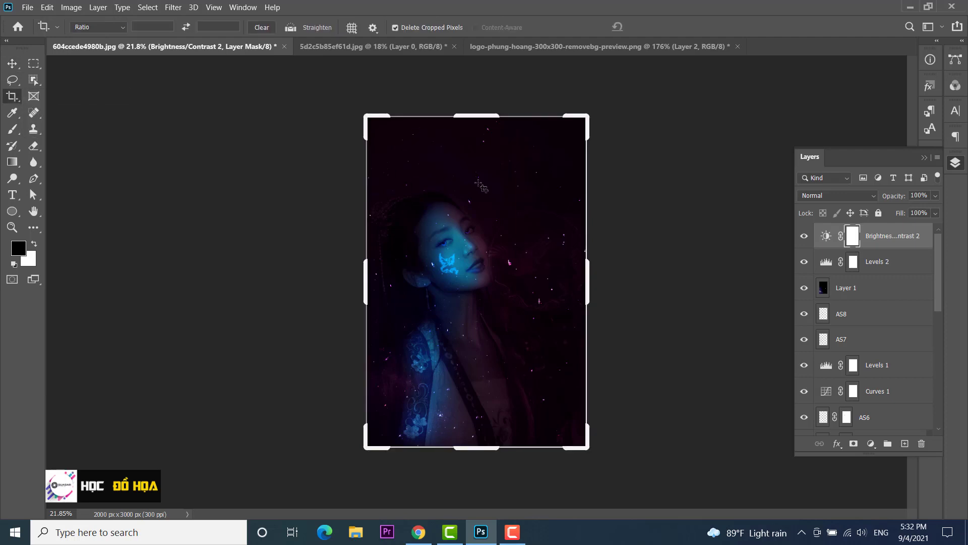
click(450, 189)
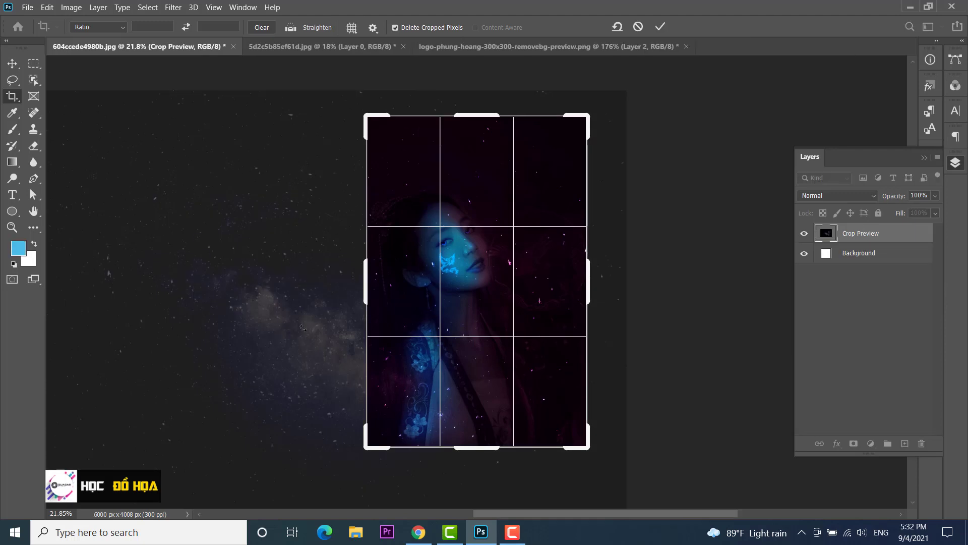
double_click(507, 250)
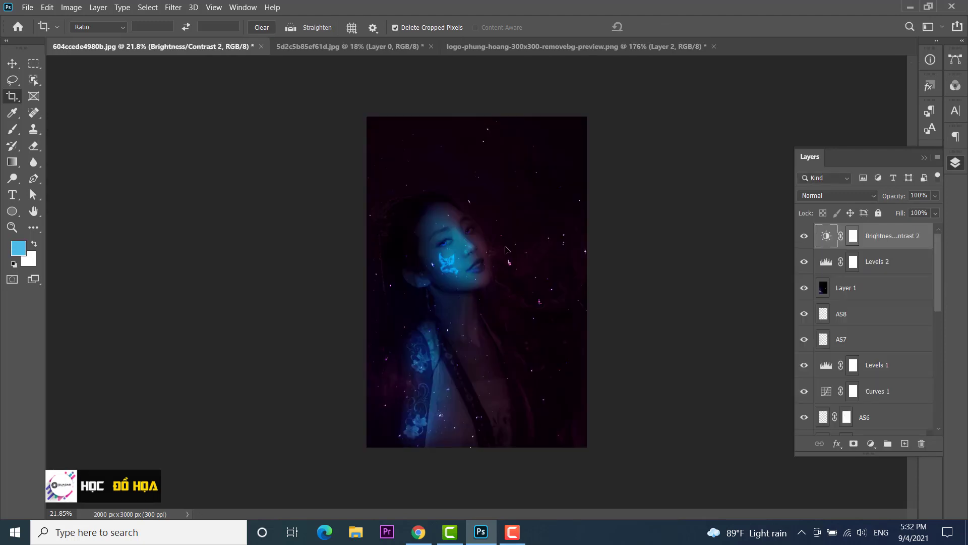
click(12, 63)
key(ctrl+0)
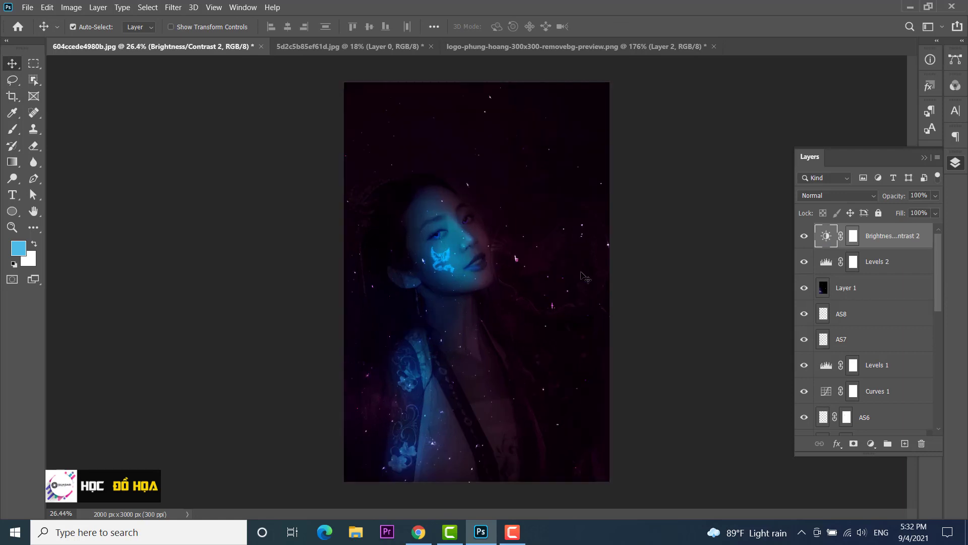
scroll(557, 275, up, 2)
scroll(555, 275, up, 2)
scroll(510, 267, up, 2)
scroll(496, 265, up, 1)
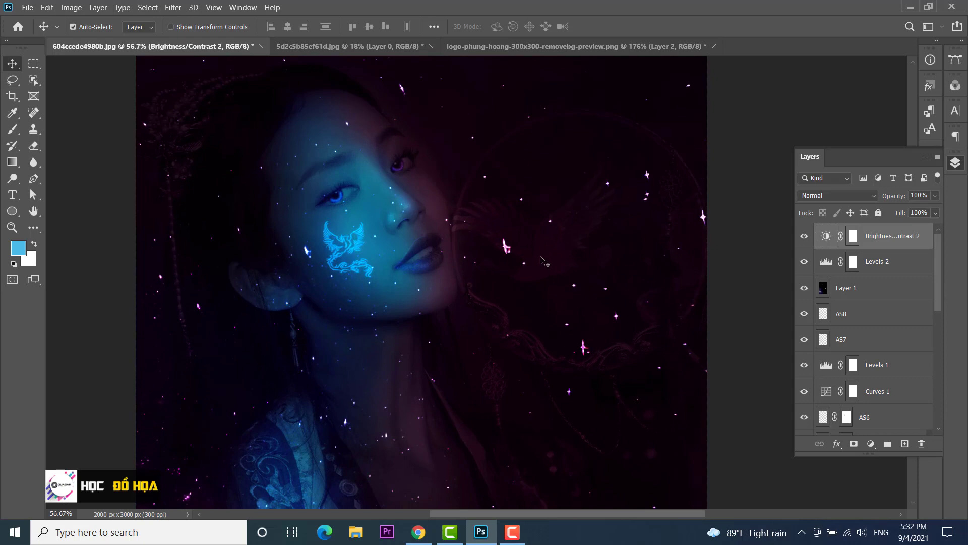
scroll(561, 265, down, 3)
scroll(565, 267, down, 2)
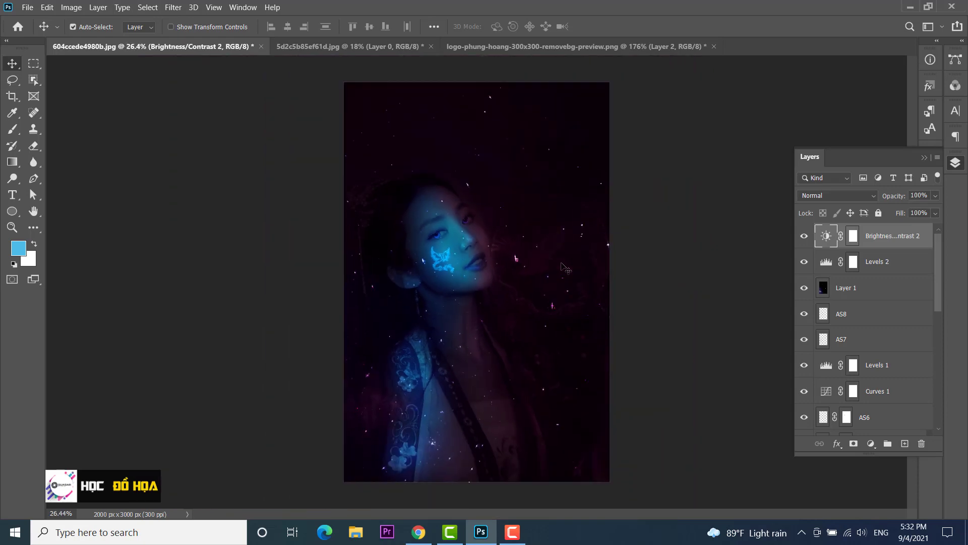
scroll(551, 281, down, 2)
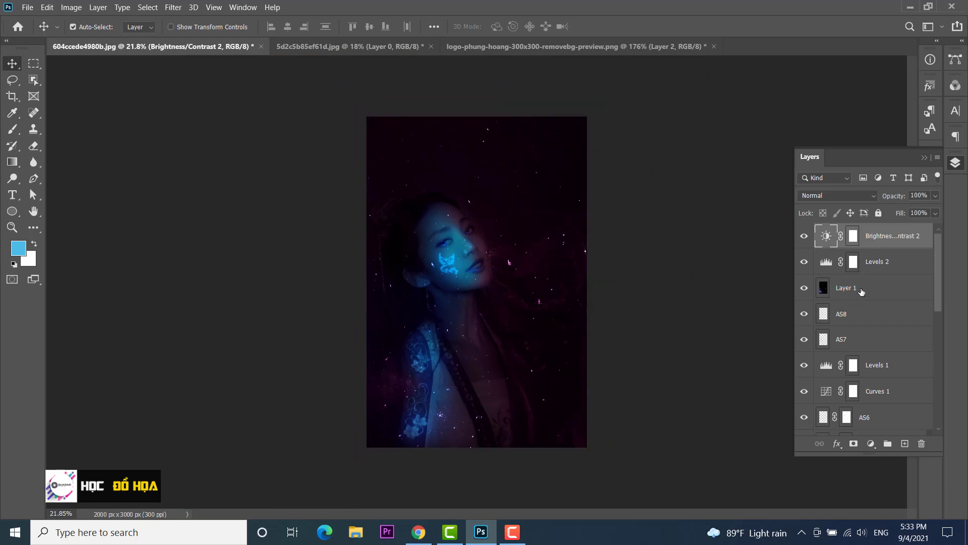
Add a layer mask to the Color Dodge Layer 1 and set the brush flow to 91%.
click(861, 292)
click(853, 444)
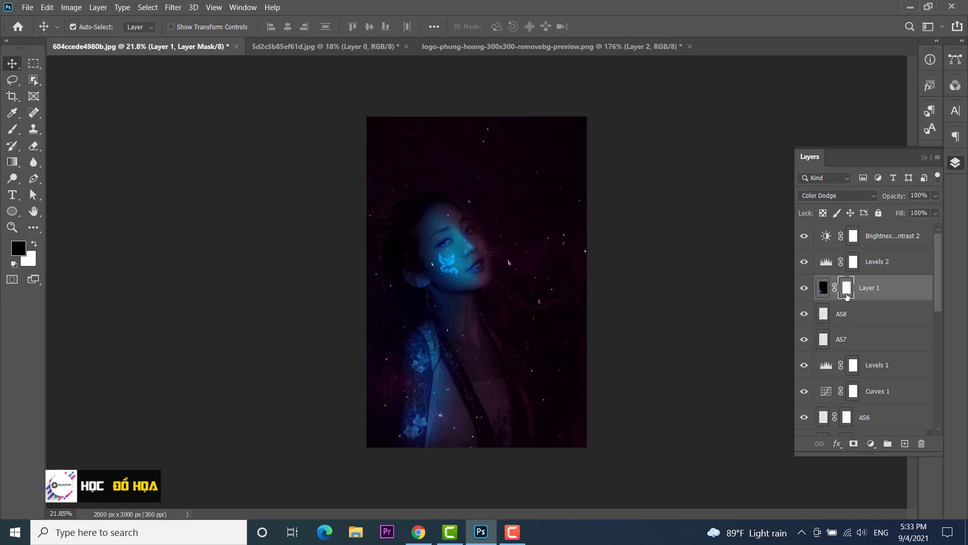
click(12, 129)
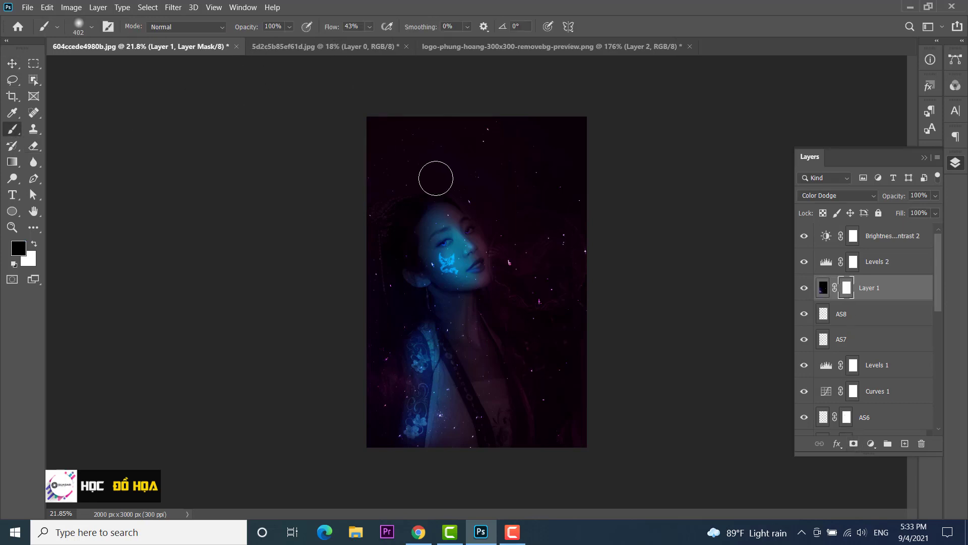
click(369, 28)
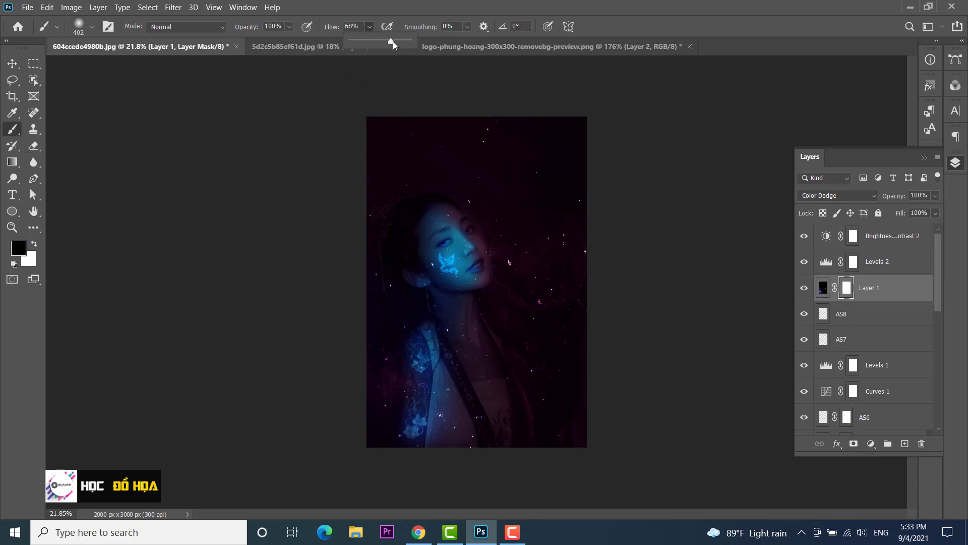
click(492, 124)
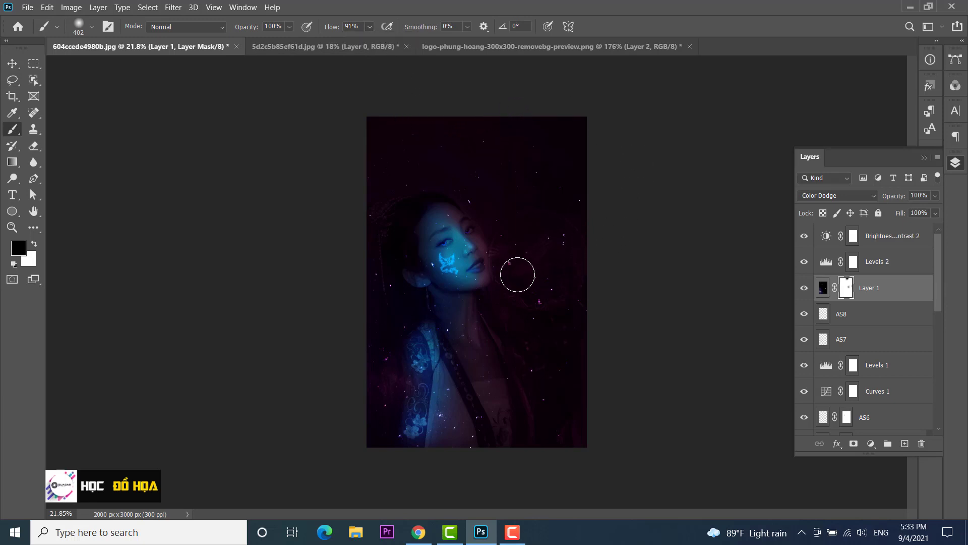
Paint black on the mask to hide the star glow right of the chin.
drag(520, 275, 603, 345)
key(x)
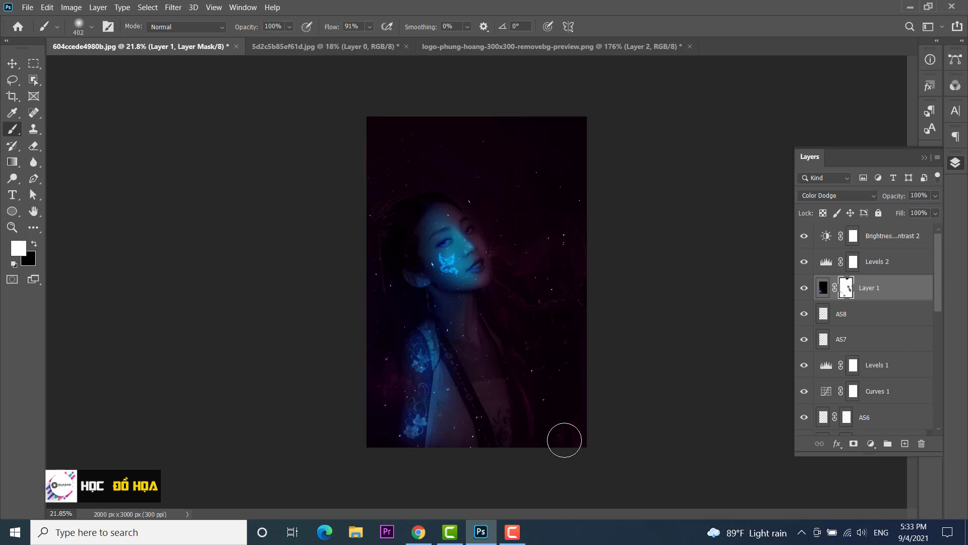
key(x)
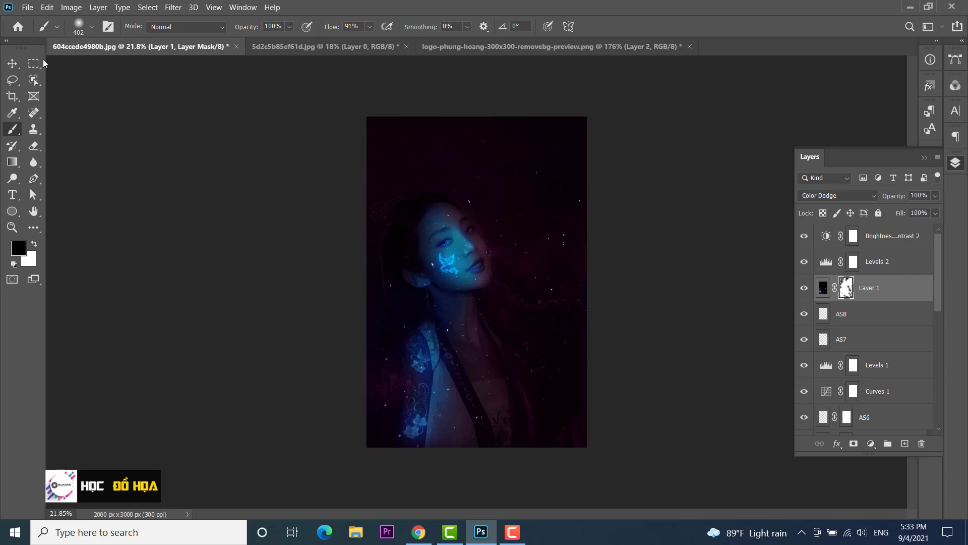
click(12, 63)
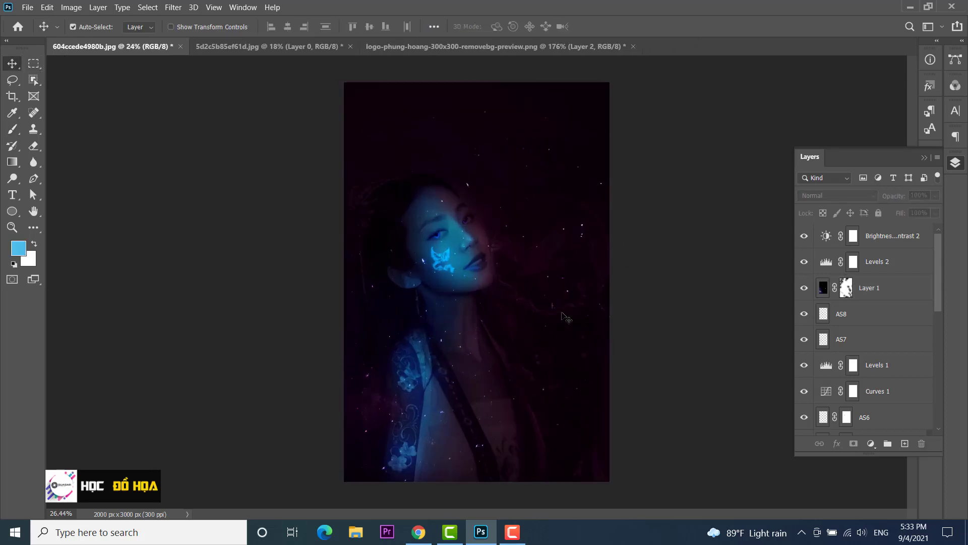
scroll(564, 317, up, 2)
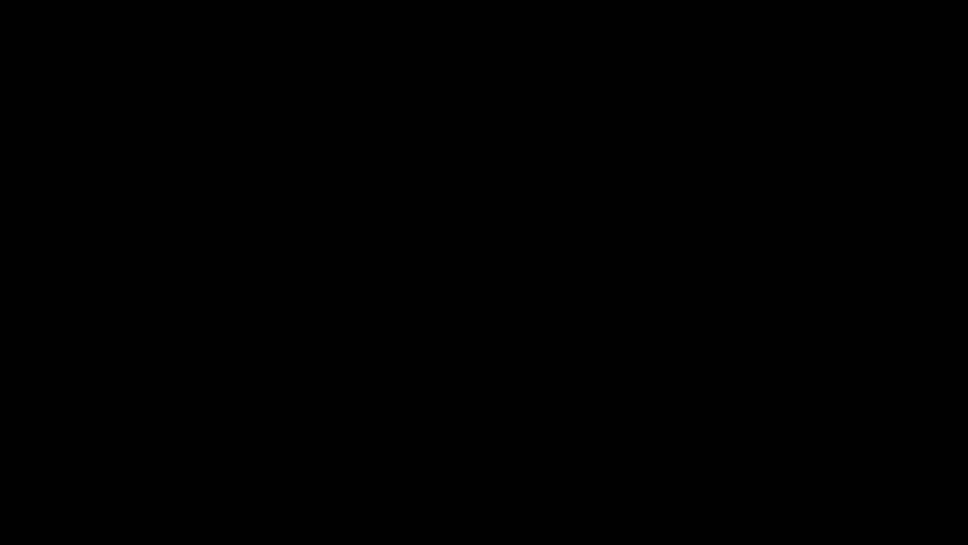